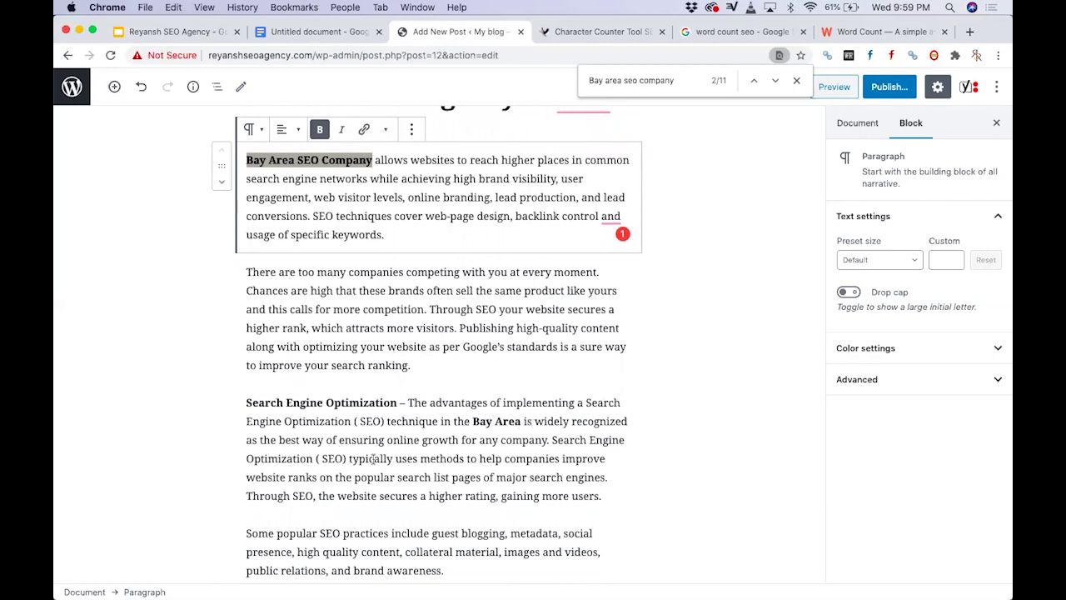
- Review where the keyword "Bay Area SEO Company" occurs in the article's paragraphs, headings and numbered benefits
scroll(425, 454, down, 1)
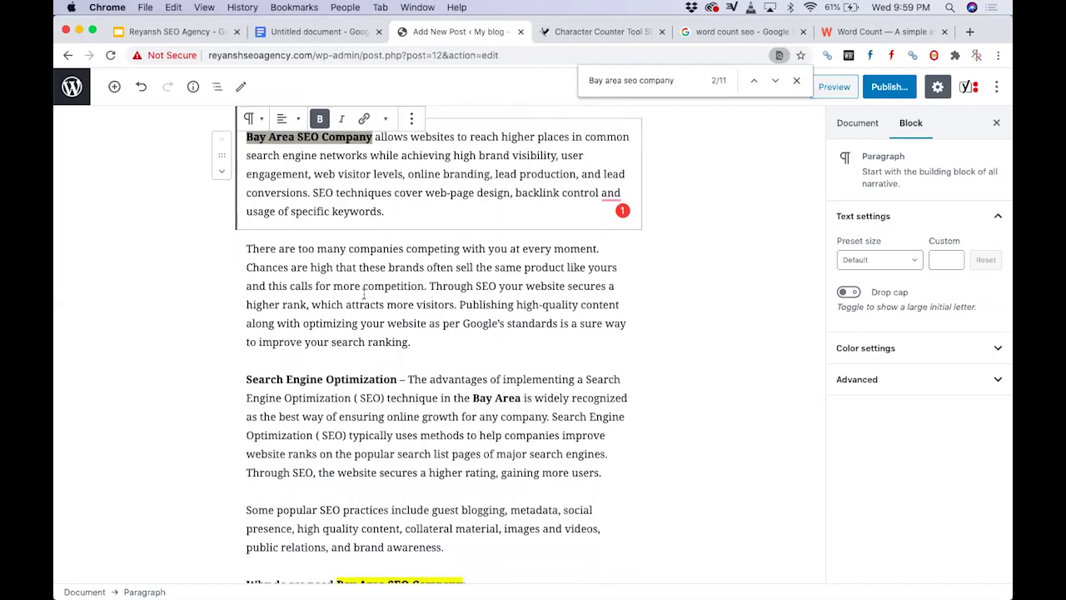
scroll(364, 293, down, 2)
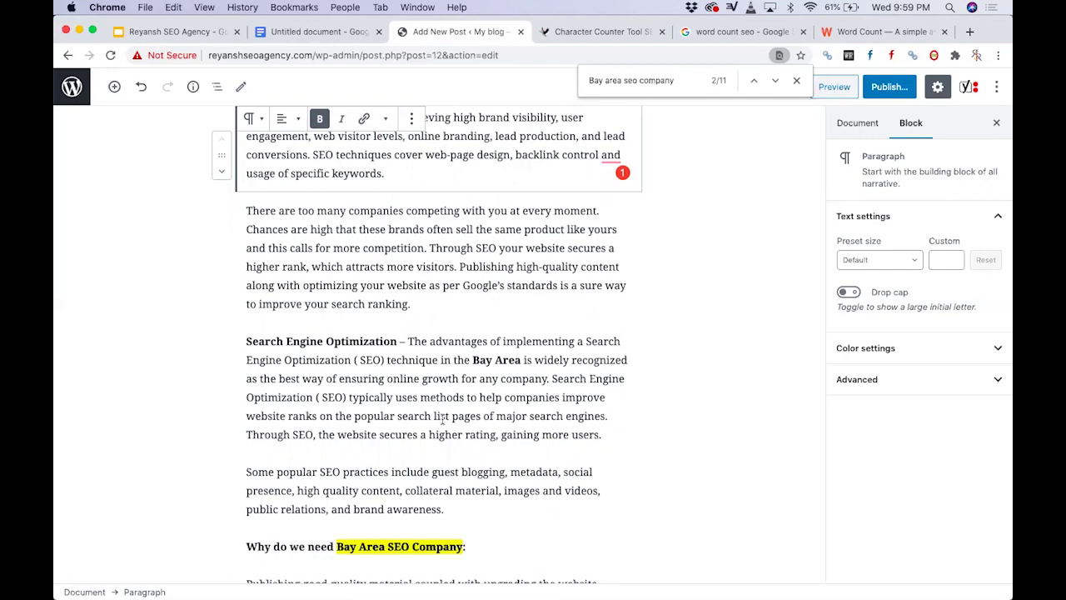
scroll(391, 416, down, 2)
scroll(368, 427, down, 2)
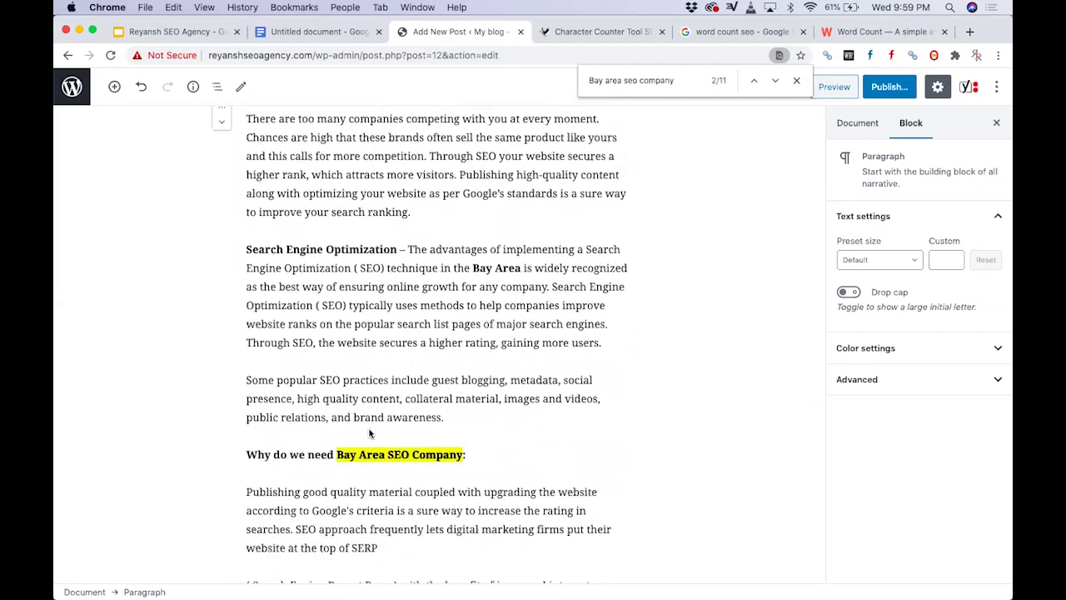
scroll(420, 433, down, 3)
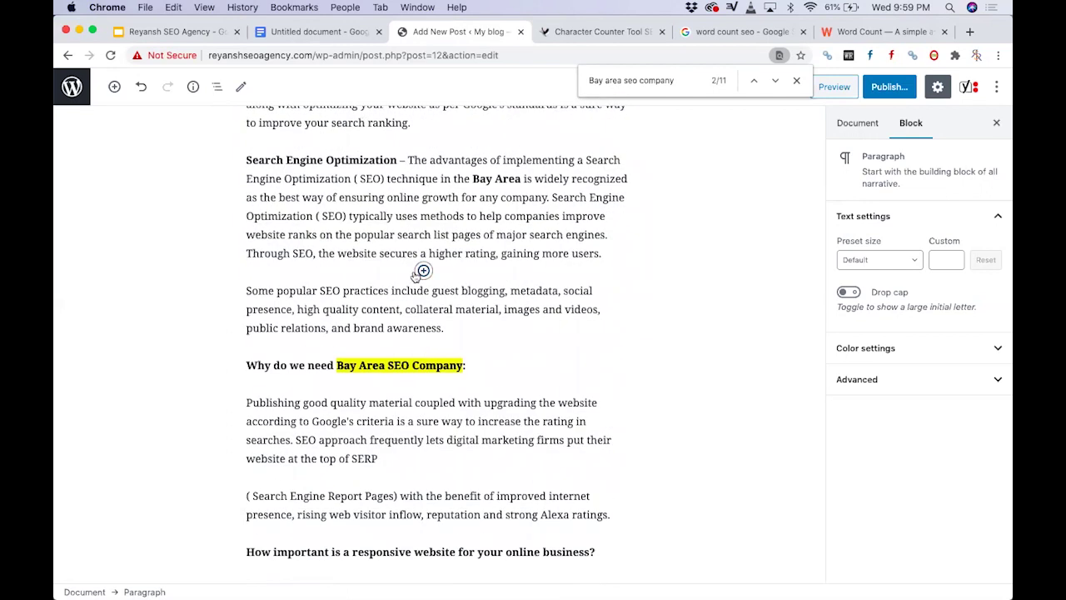
scroll(420, 279, down, 3)
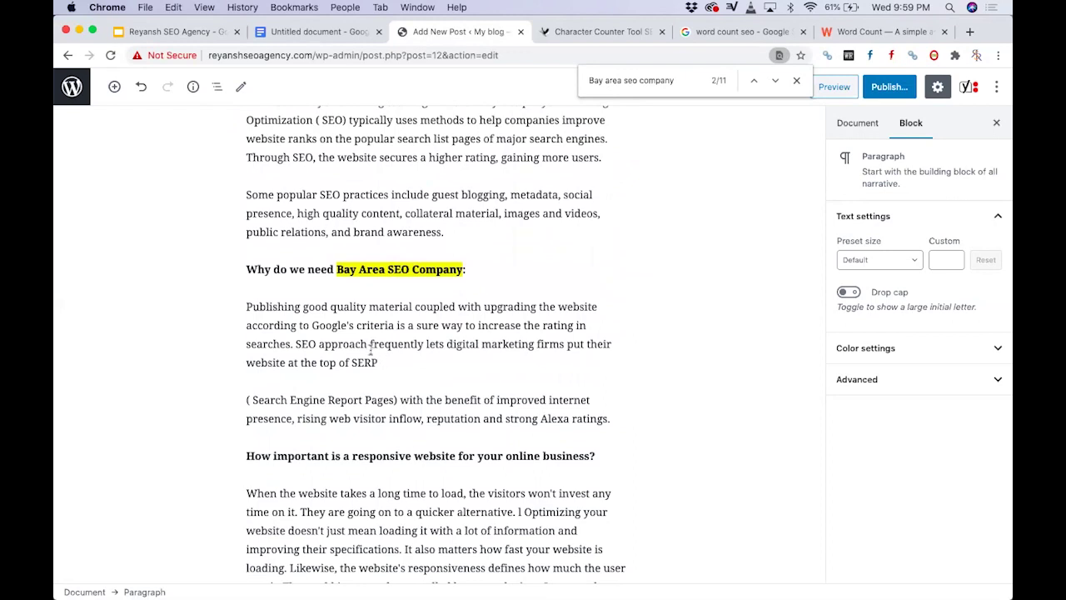
scroll(370, 350, down, 5)
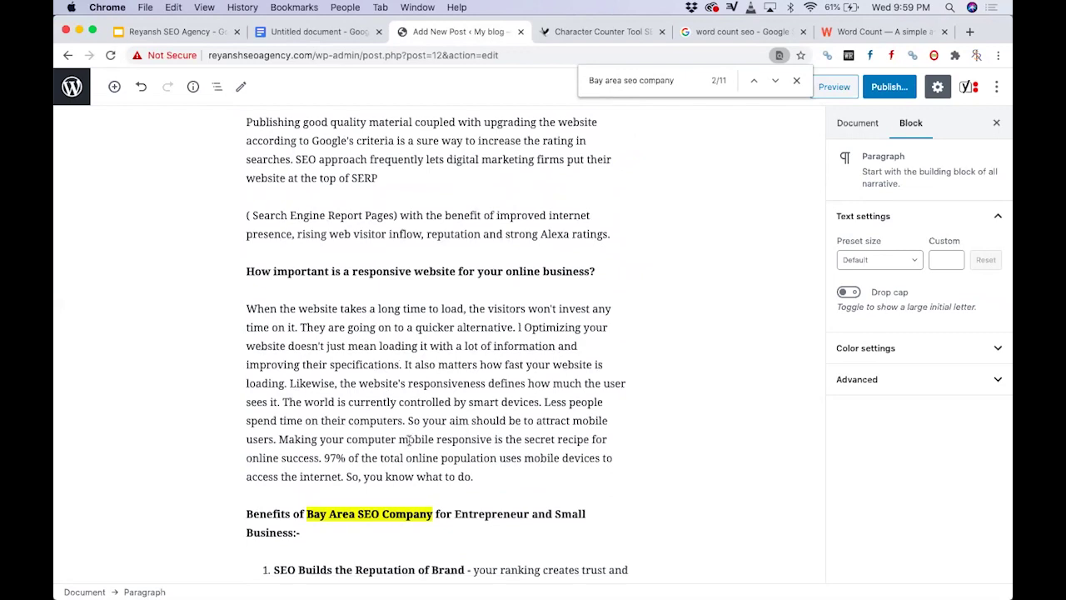
scroll(408, 437, down, 1)
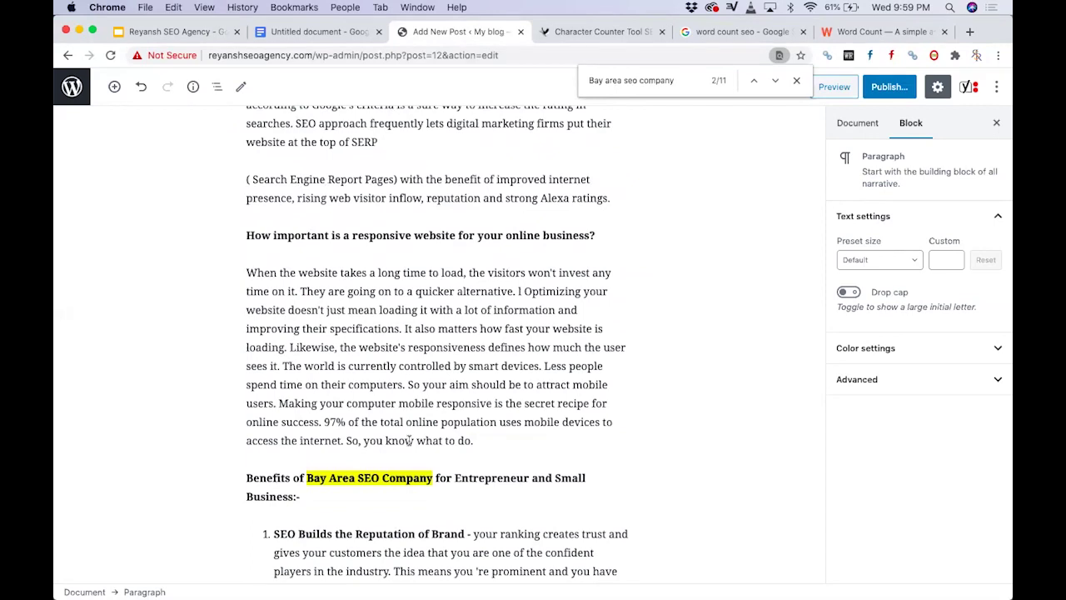
scroll(409, 440, down, 1)
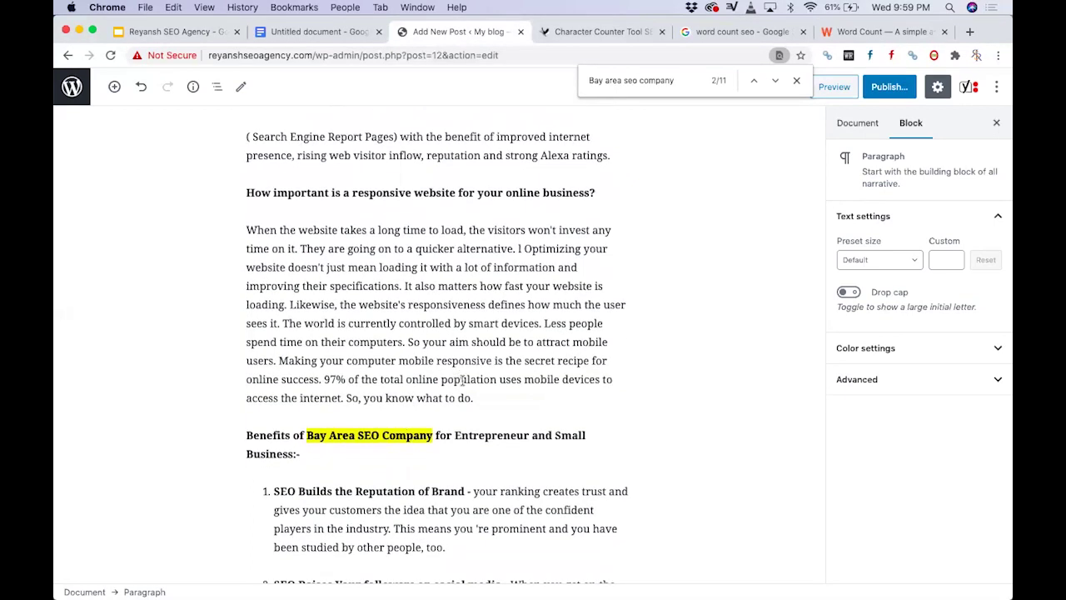
scroll(450, 358, down, 5)
scroll(441, 400, down, 3)
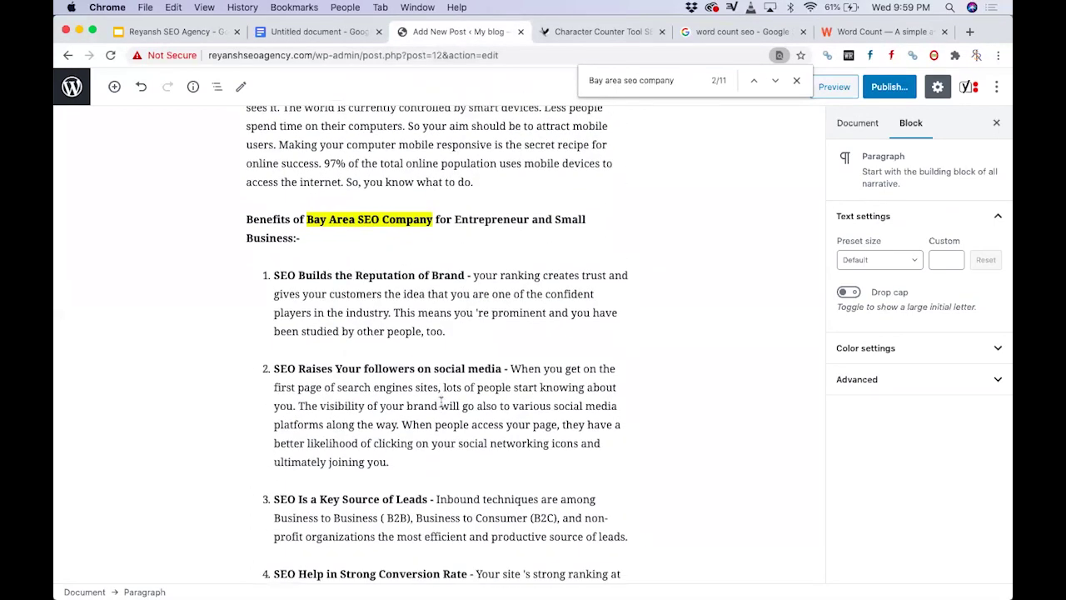
scroll(440, 313, up, 15)
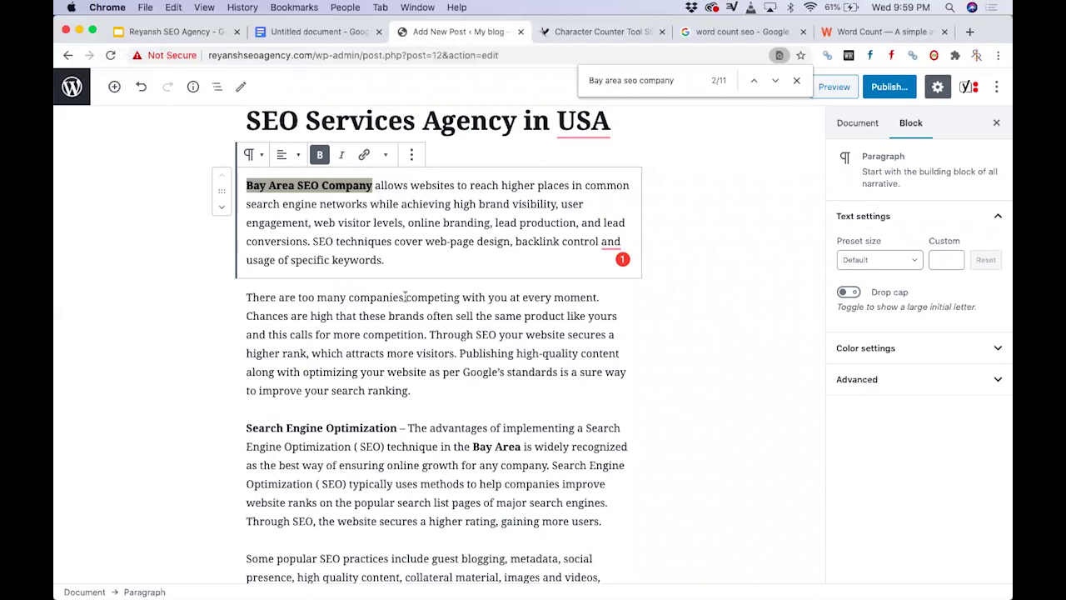
- Begin a new sentence with "We are" after "at every moment." in the second paragraph
click(405, 297)
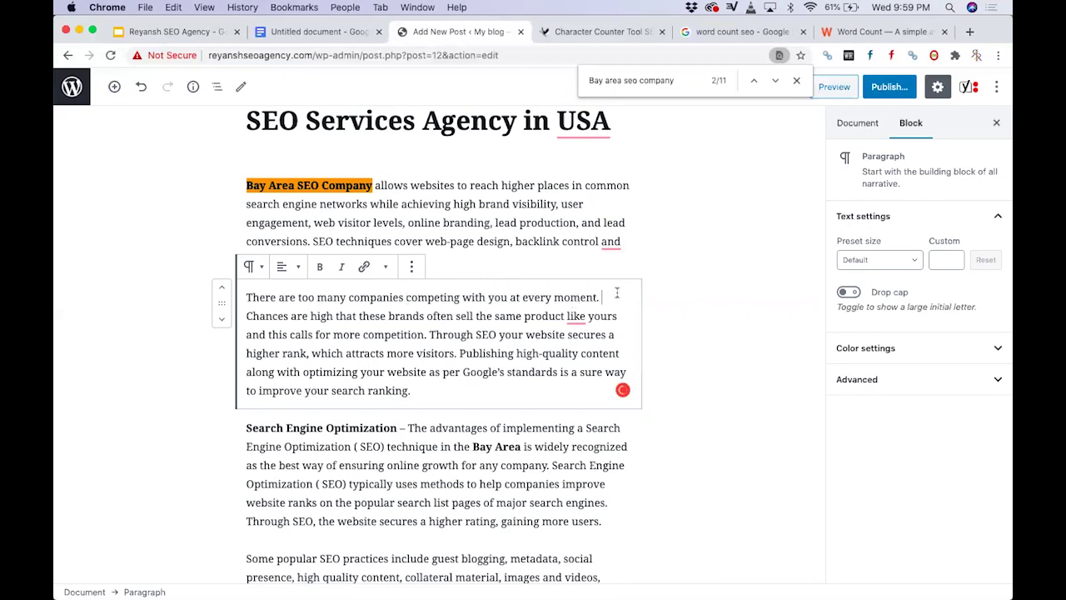
text(We are )
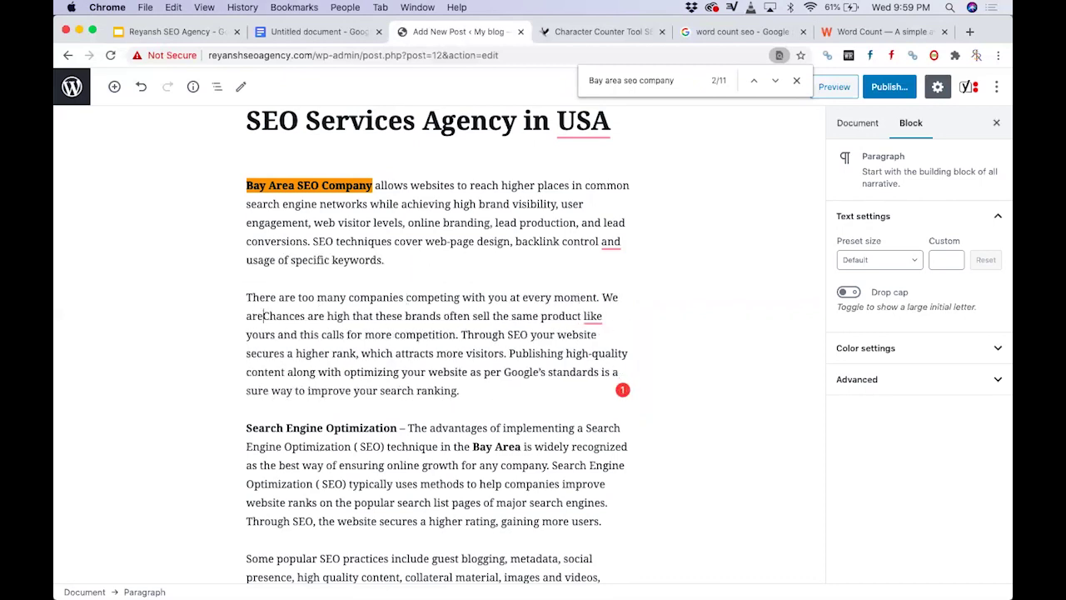
text(getting in t)
key(BackSpace)
key(BackSpace)
key(BackSpace)
key(BackSpace)
key(BackSpace)
key(BackSpace)
key(BackSpace)
key(BackSpace)
key(BackSpace)
key(BackSpace)
key(BackSpace)
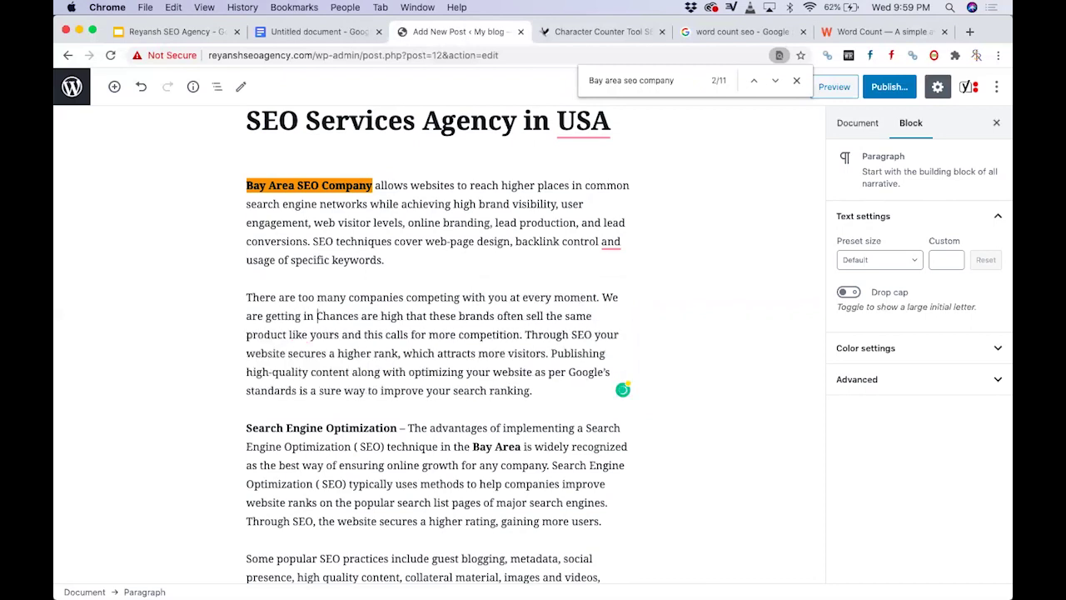
key(BackSpace)
- Complete the new sentence with "ranking in top position as the best Bay Area SEO Company.", with the keyword in bold
text(ranking in to)
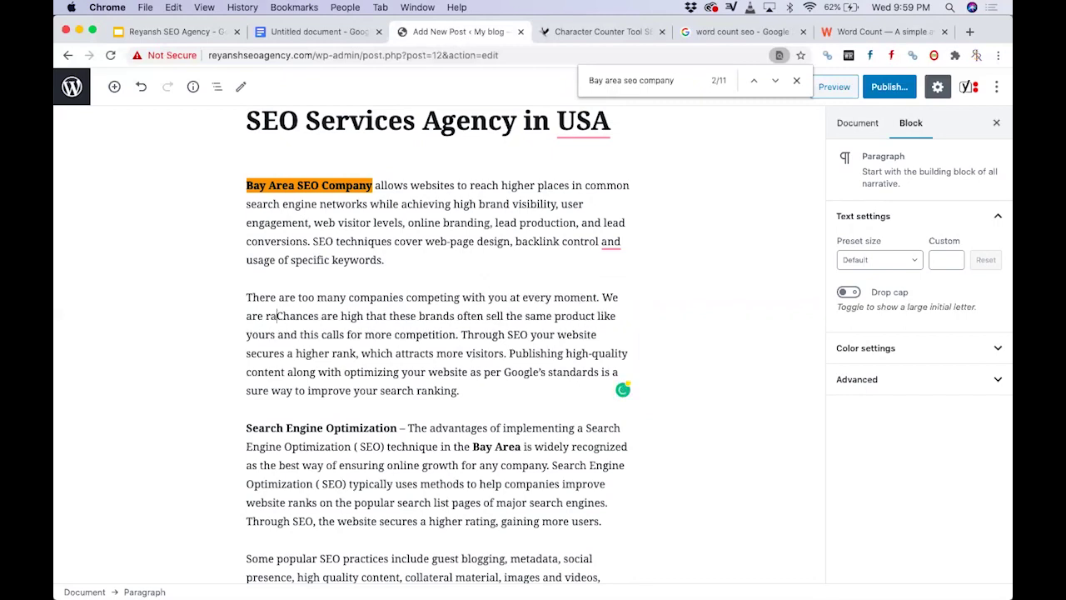
text(p )
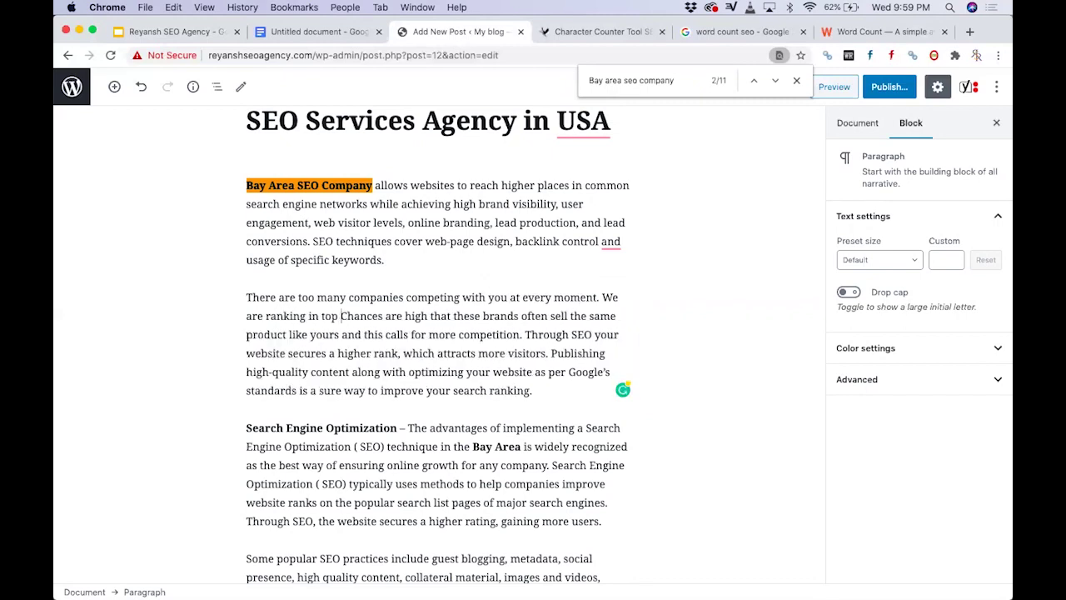
text(position )
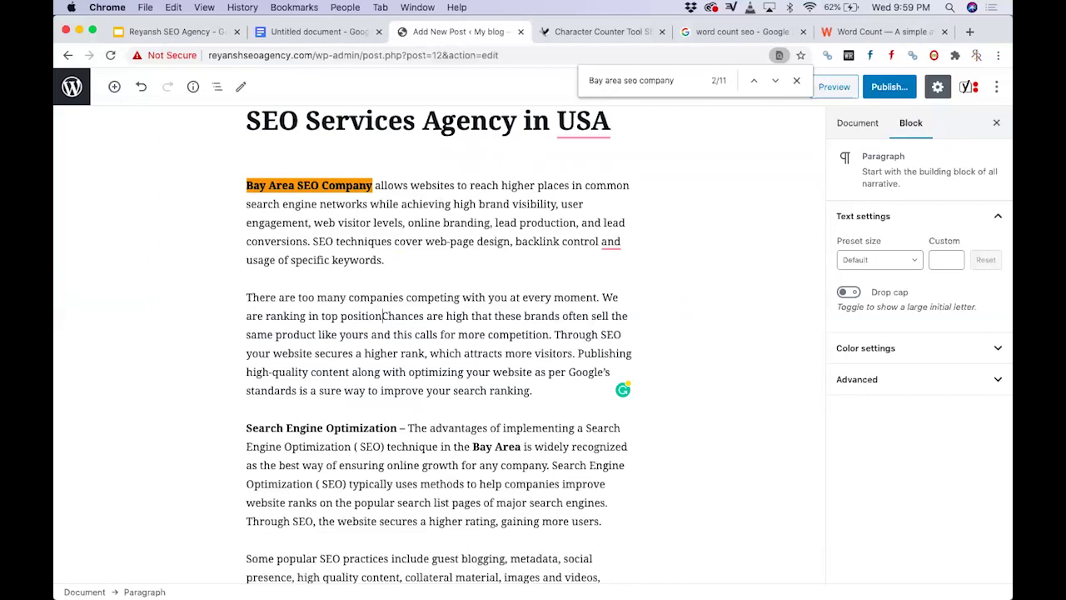
text(as )
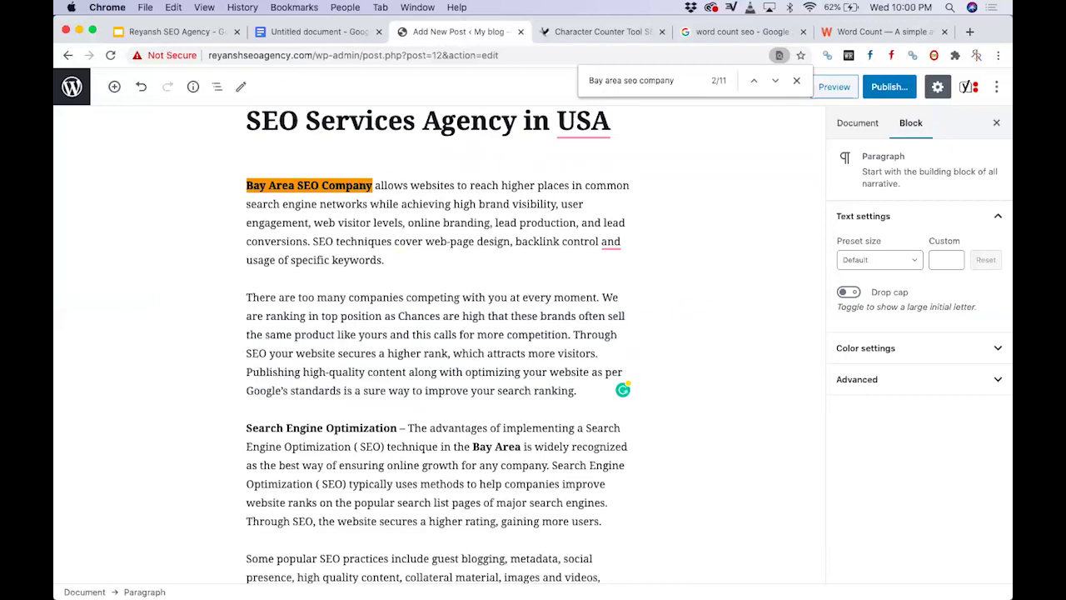
text(best)
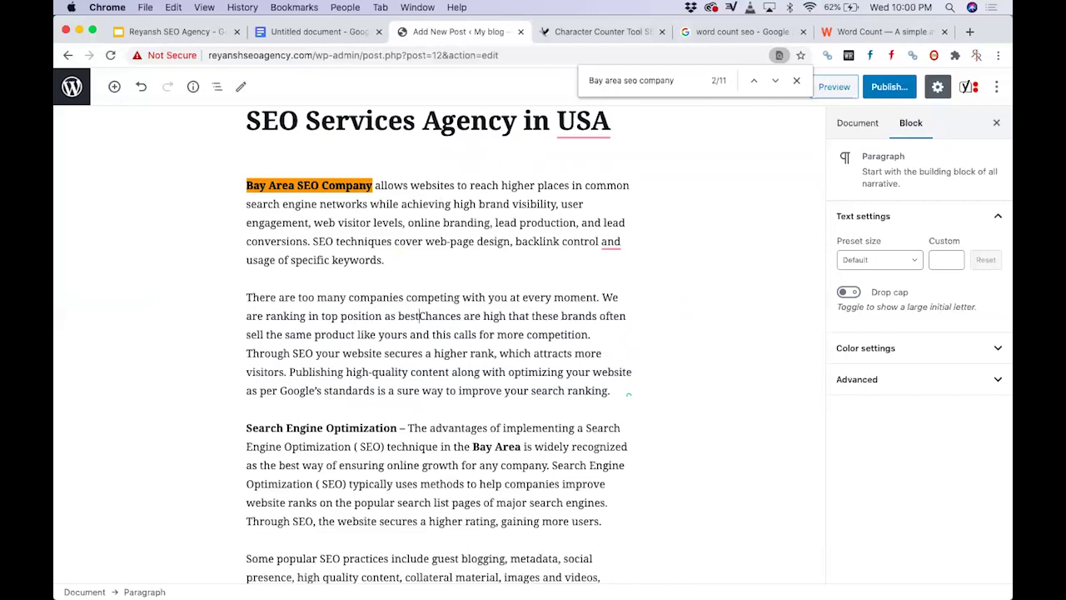
text(Bay Area SEO Company)
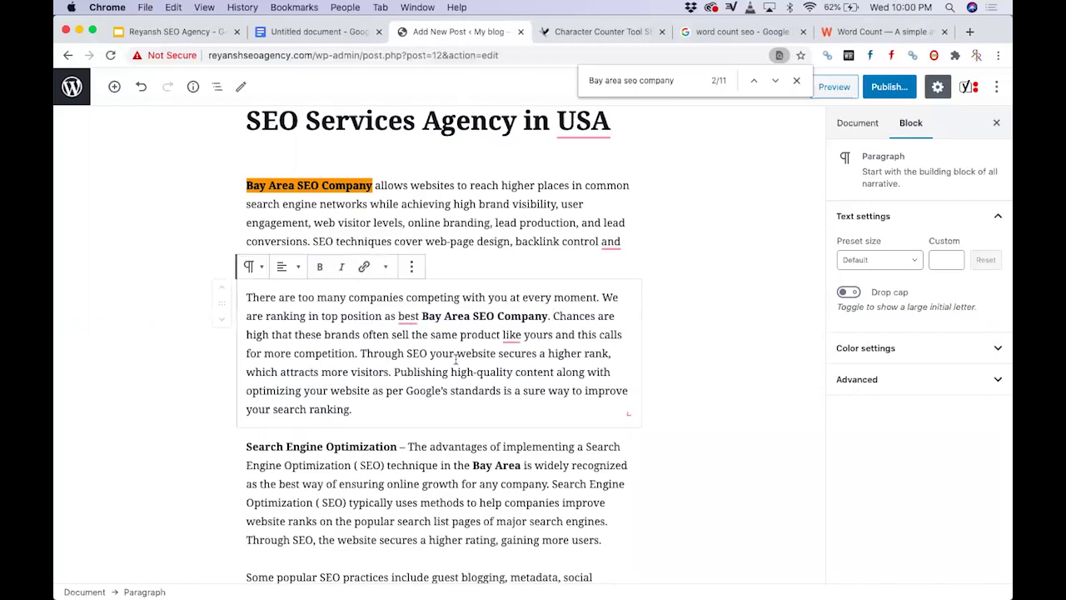
mouse_move(404, 316)
click(424, 419)
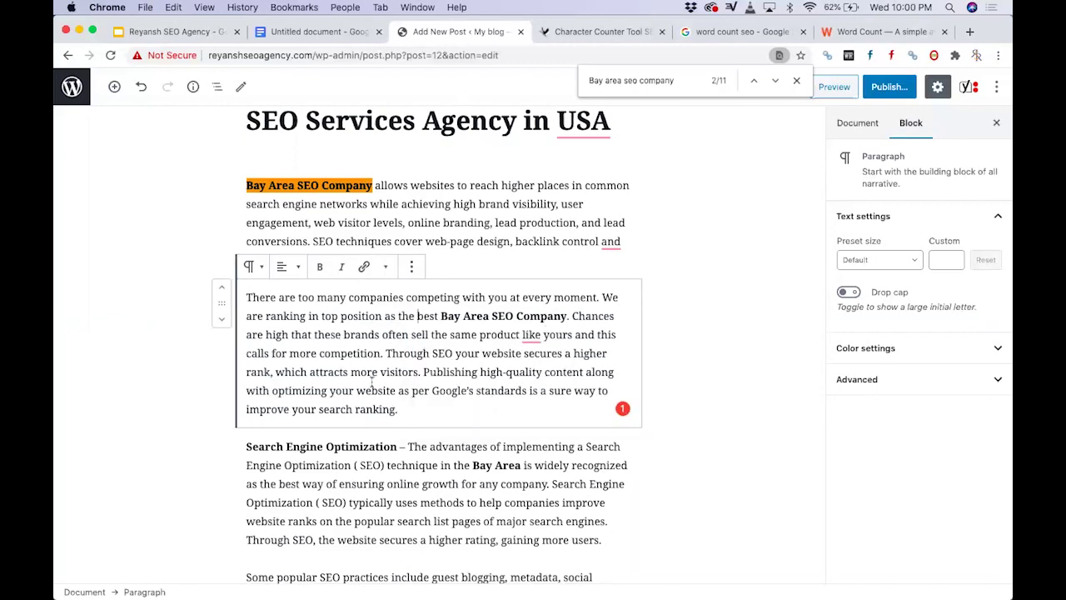
- Append "As Bay area SEO company" to the end of the Search Engine Optimization paragraph, accepting the capitalised spelling "SEO"
scroll(367, 421, down, 2)
scroll(362, 430, down, 1)
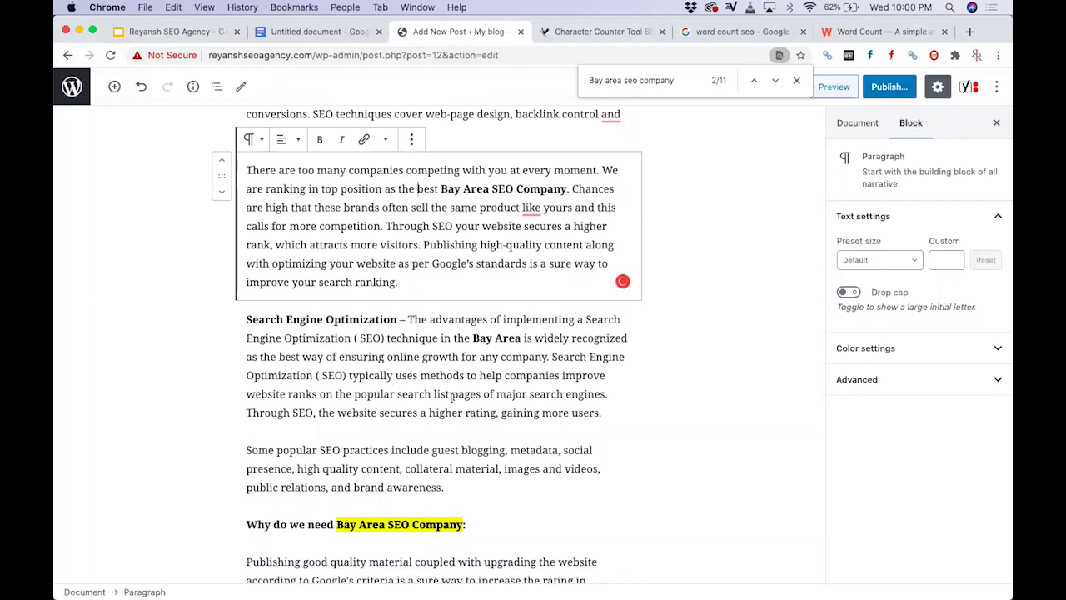
click(613, 413)
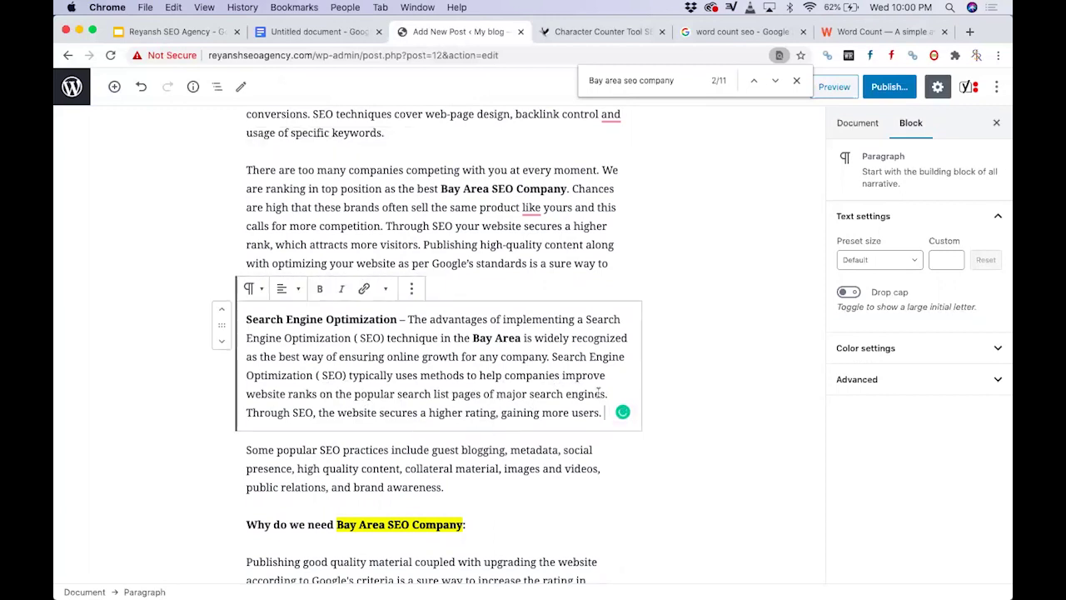
text(As B)
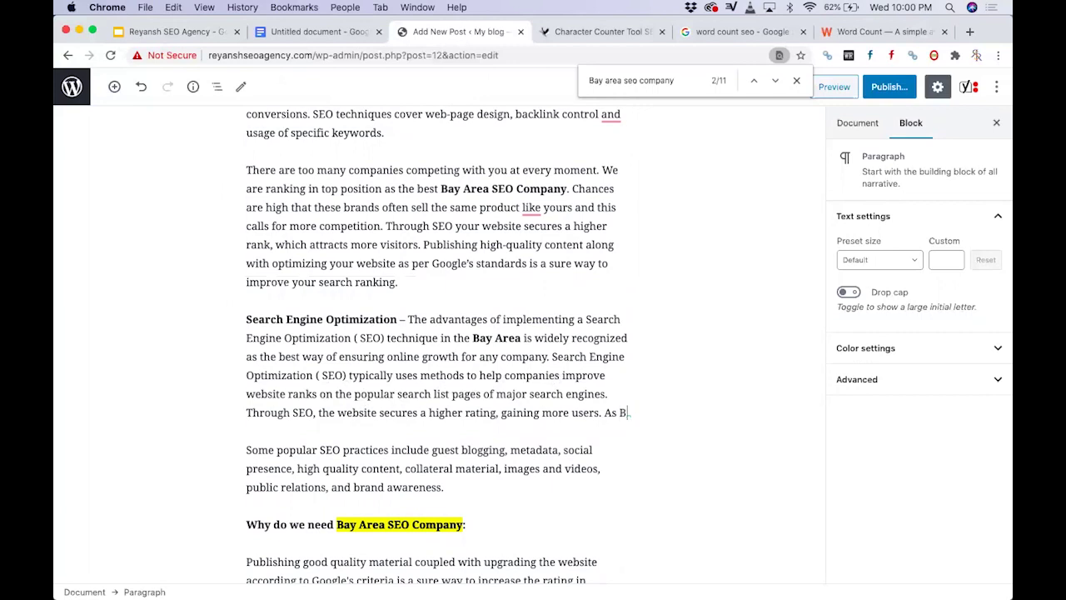
text(ay area seo company)
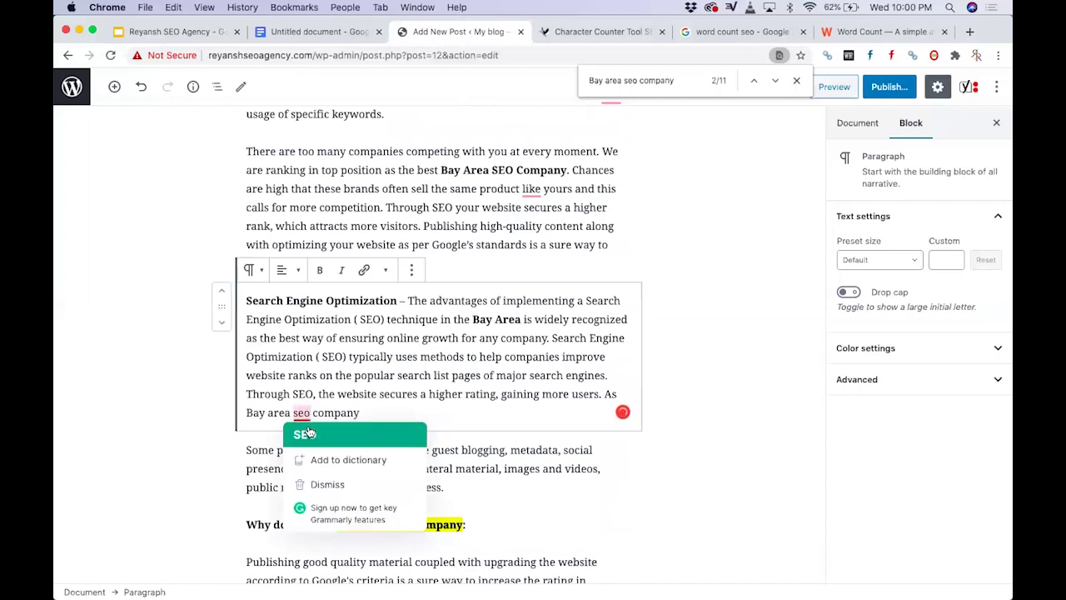
click(305, 434)
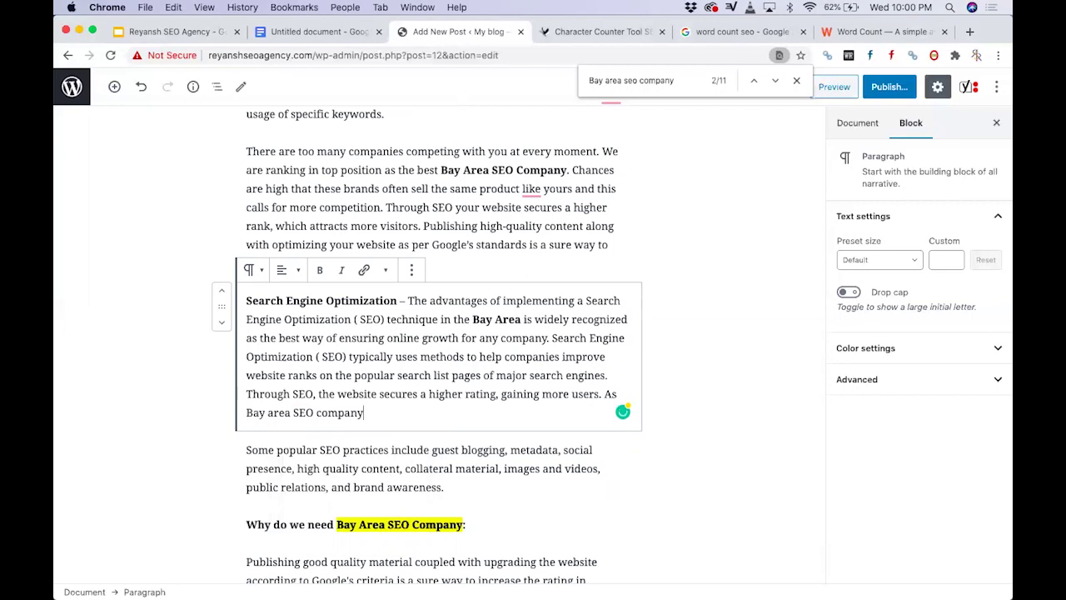
- Continue the sentence with ", we are providing best digital marketing services in Bay Area with multiple other services like"
text(, we )
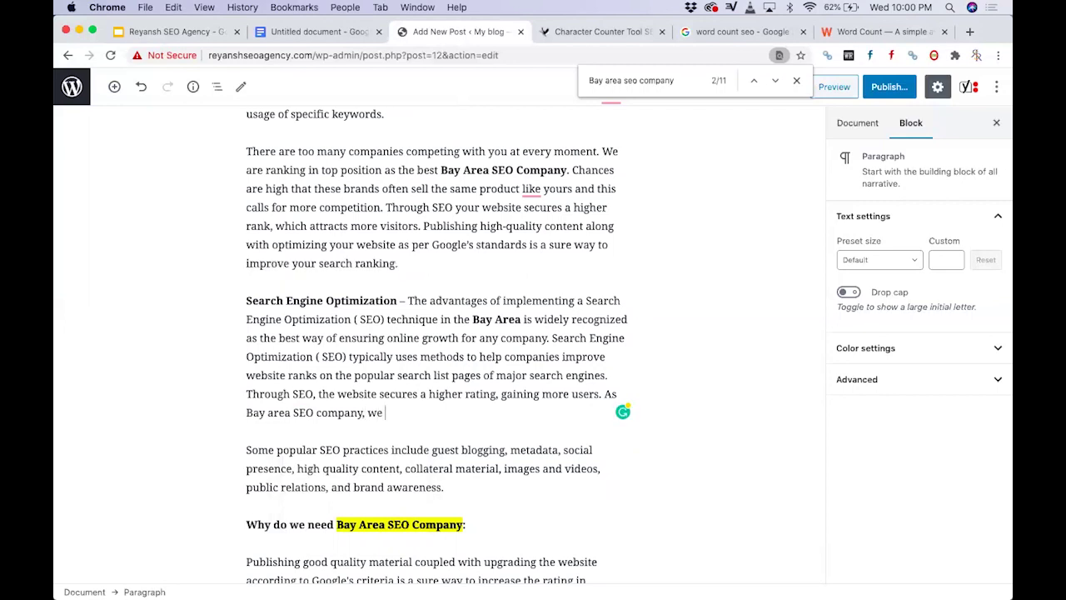
text(are providing best digital marke)
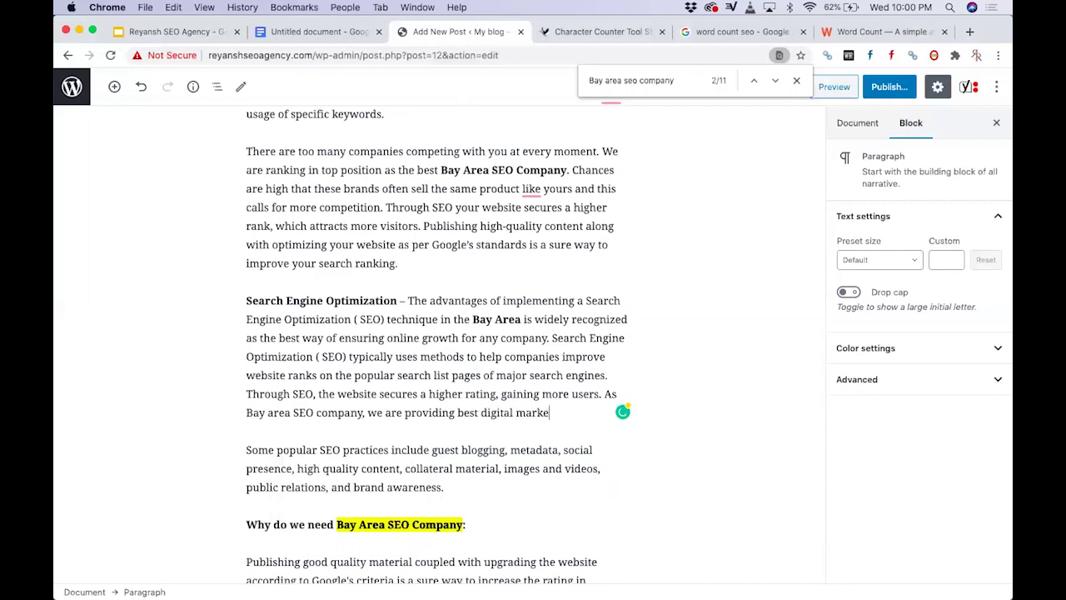
text(ting service)
text( Bay )
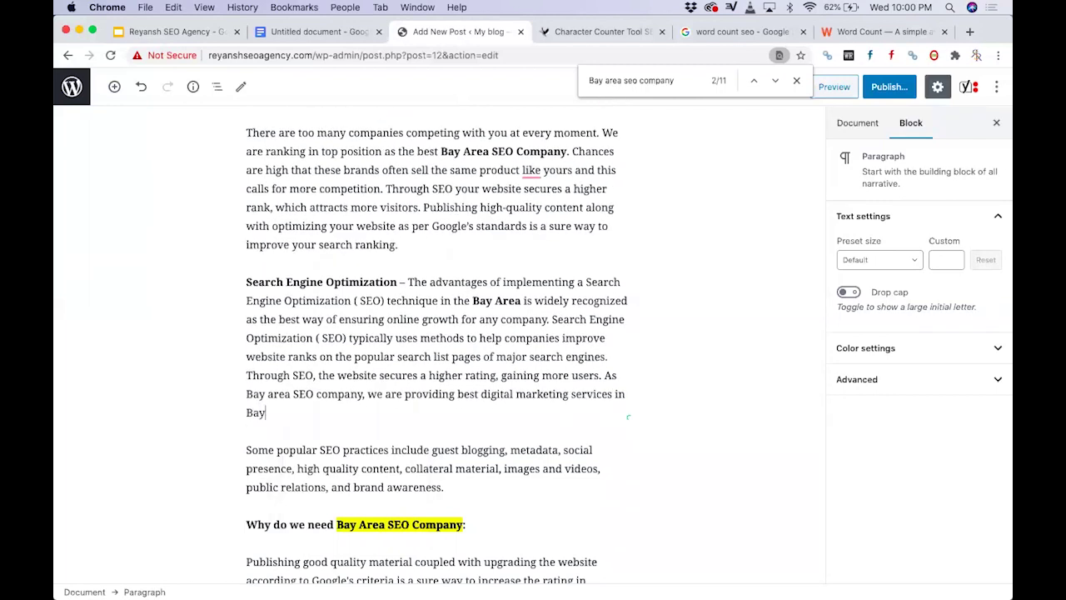
text(Area with multiple )
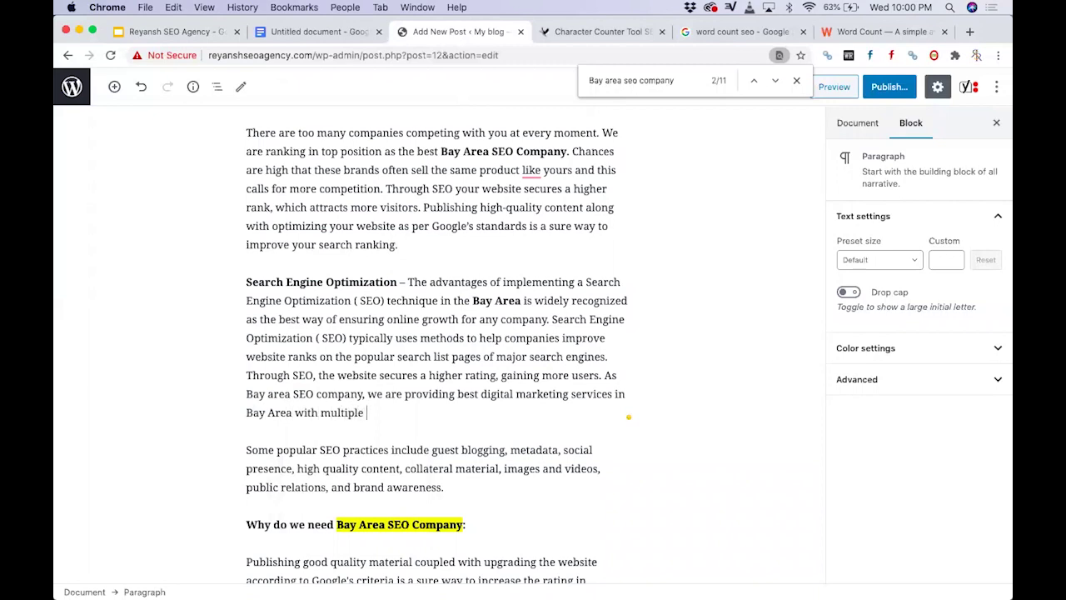
text(other services like )
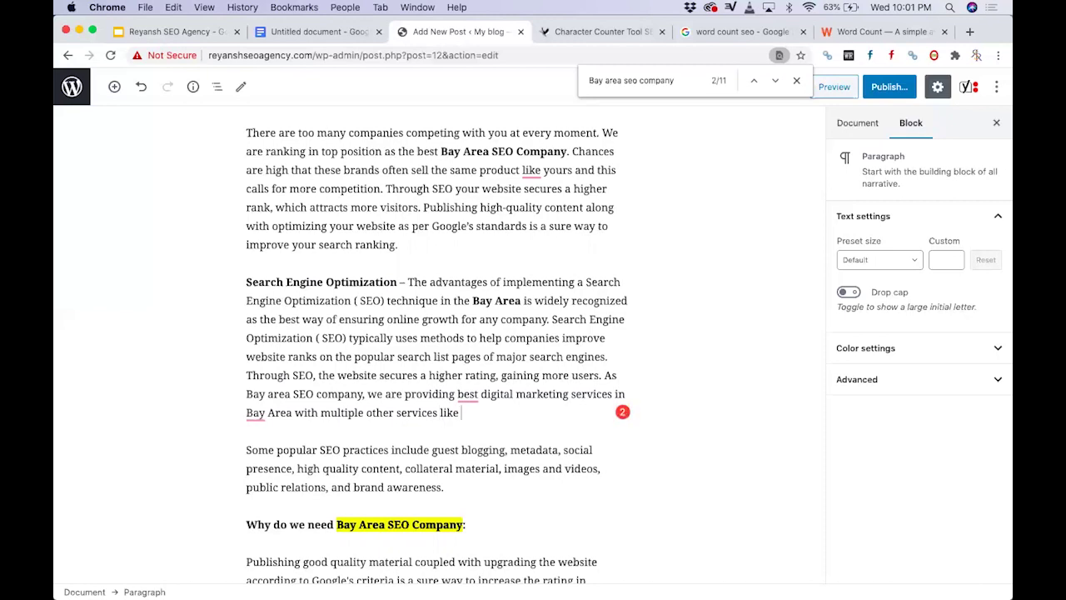
- Finish the sentence with "PPC services, Social media services, ORM services, etc." and leave the paragraph
text(PPC service)
text(s, Social media se)
text(rvices,)
text( ORM ser)
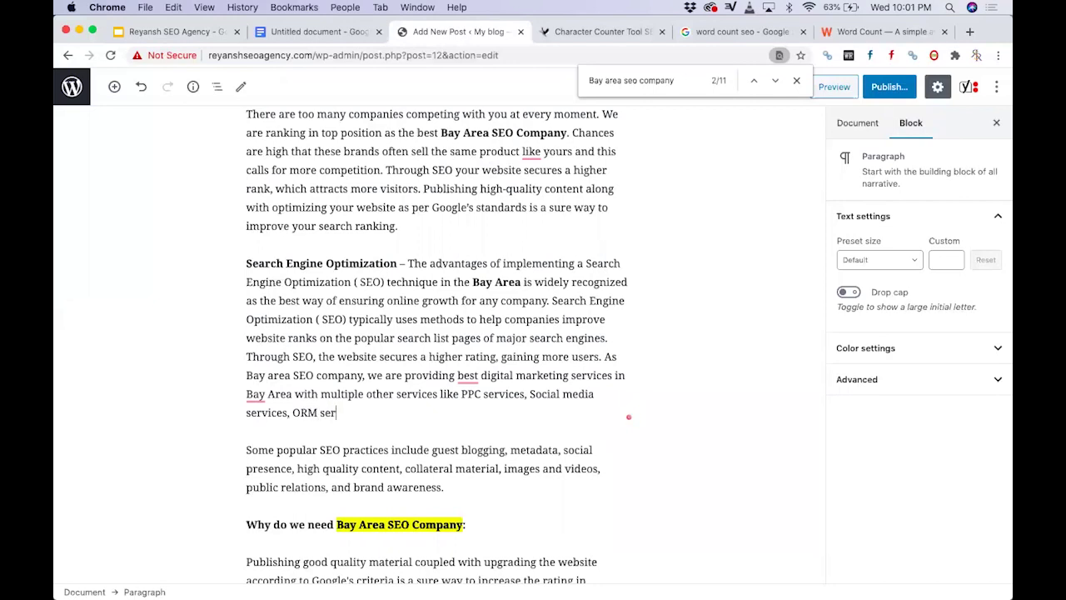
text(vices, etc.)
key(Down)
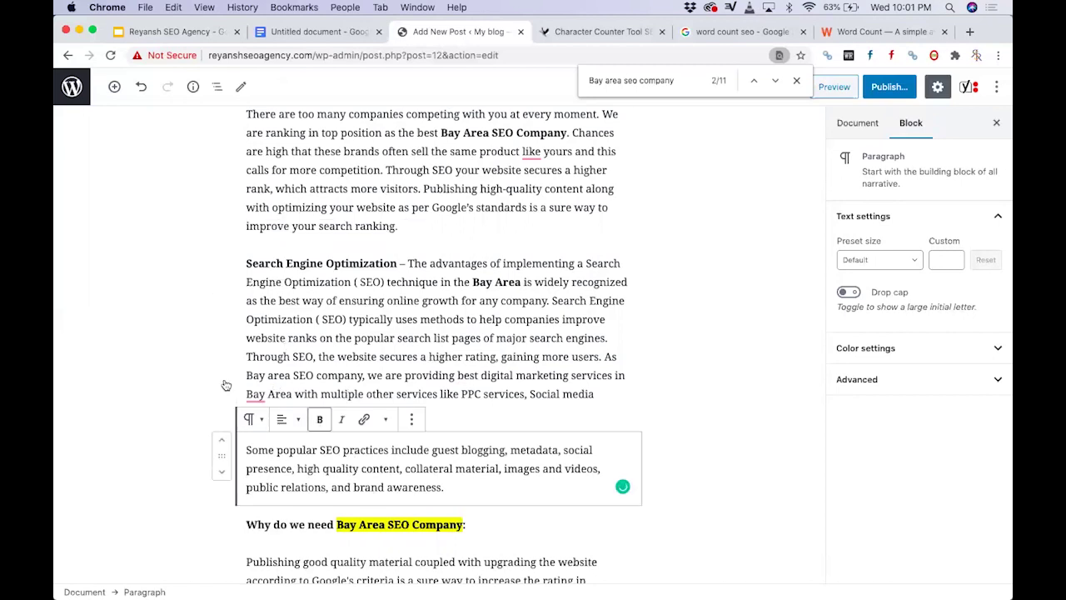
click(623, 488)
- Search the page for "Bay Area SEO Company" again and check the keyword in the edited paragraphs
scroll(335, 308, up, 5)
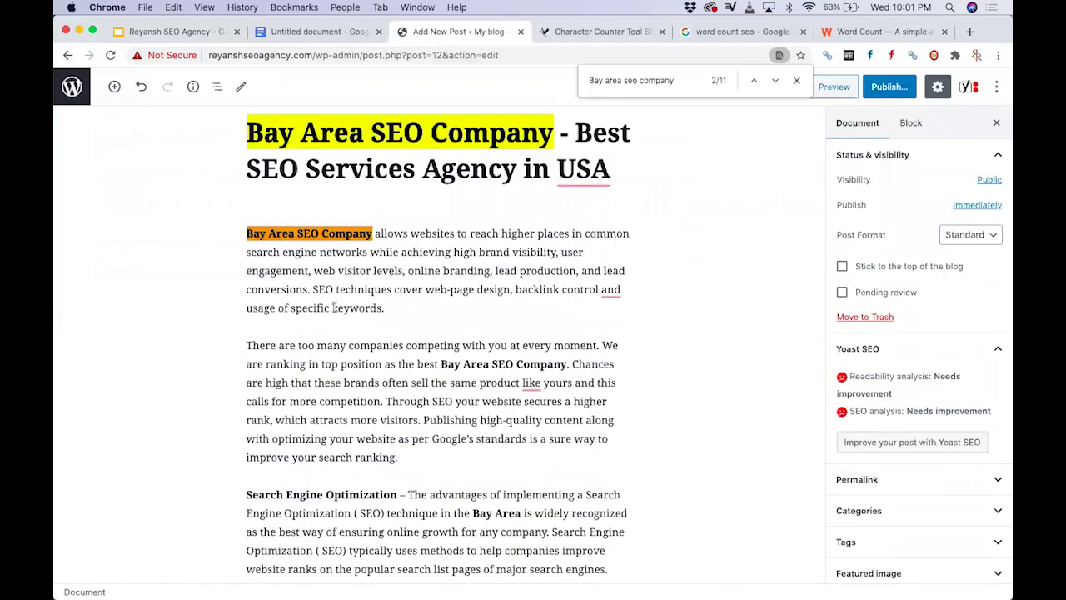
key(super+f)
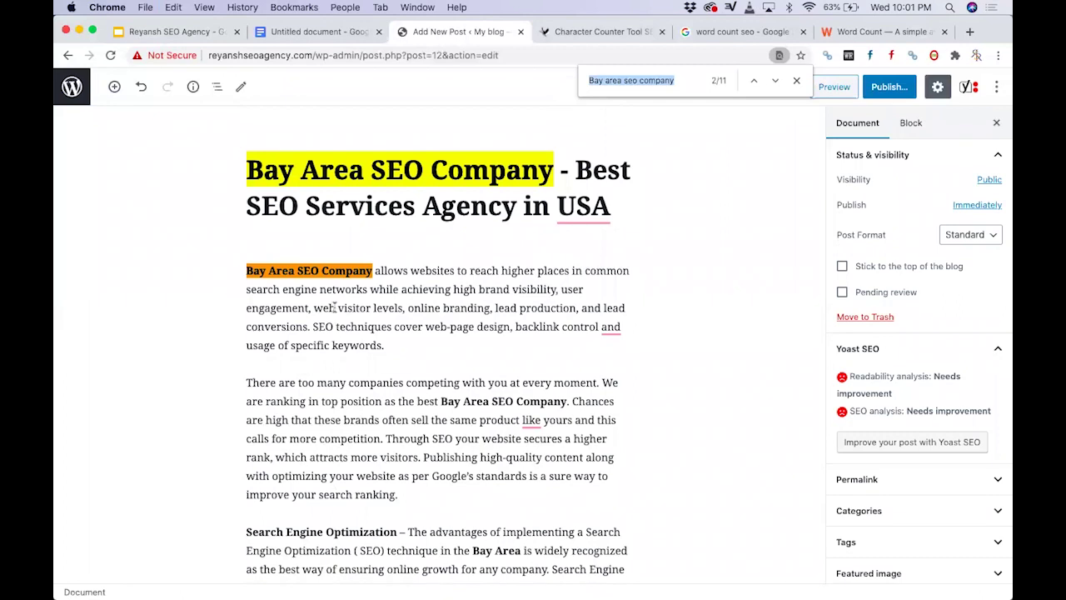
text(Bay Area SEO Company)
scroll(430, 304, down, 8)
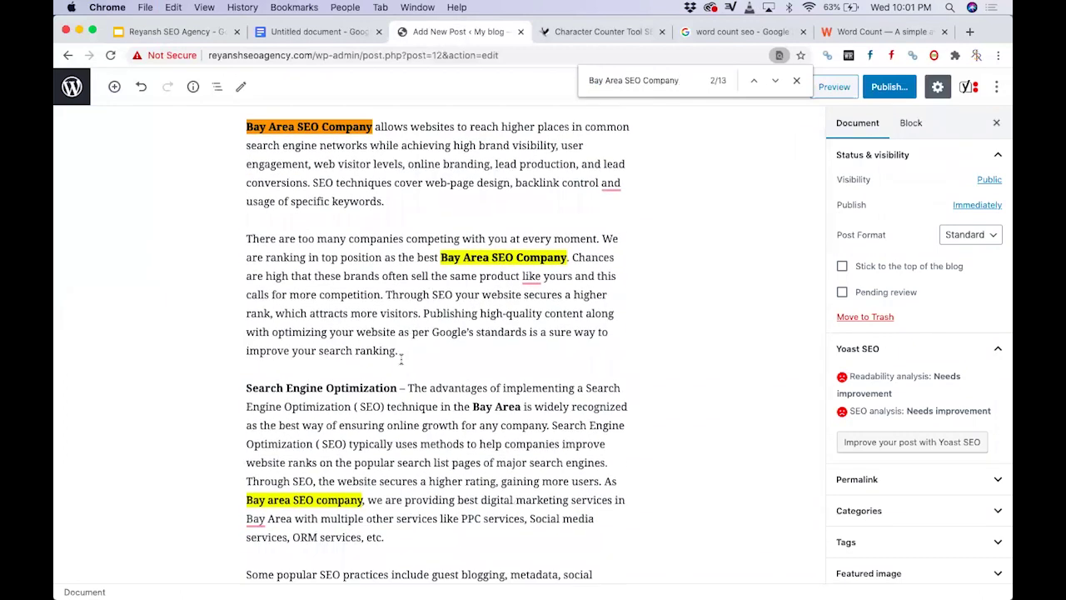
- Examine where the highlighted keyword occurs from the opening paragraphs down to the numbered benefits list
scroll(401, 358, down, 2)
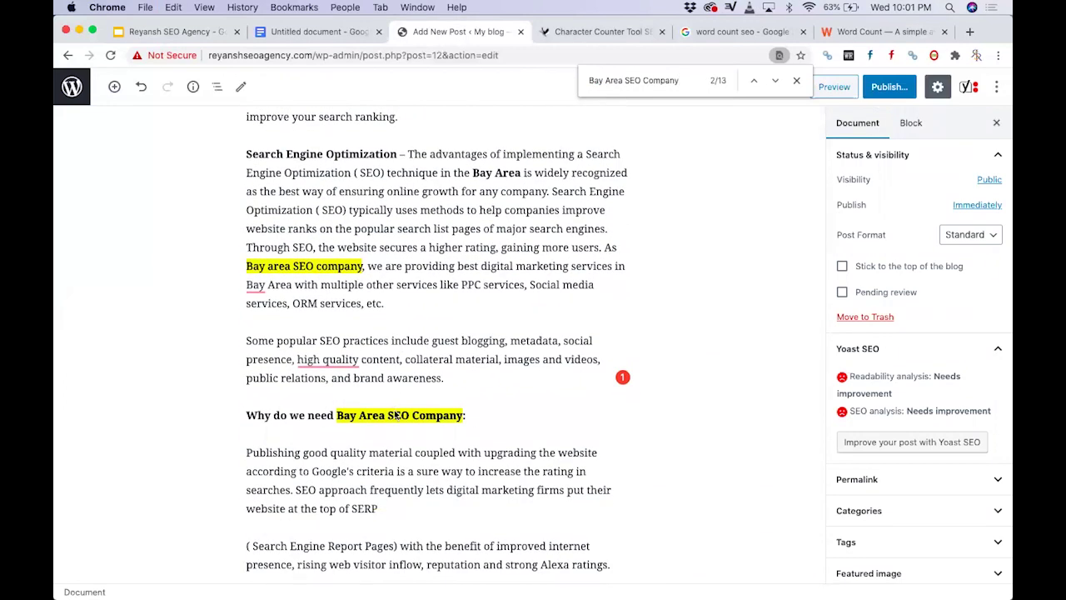
scroll(374, 283, down, 2)
scroll(367, 254, up, 2)
scroll(367, 255, up, 7)
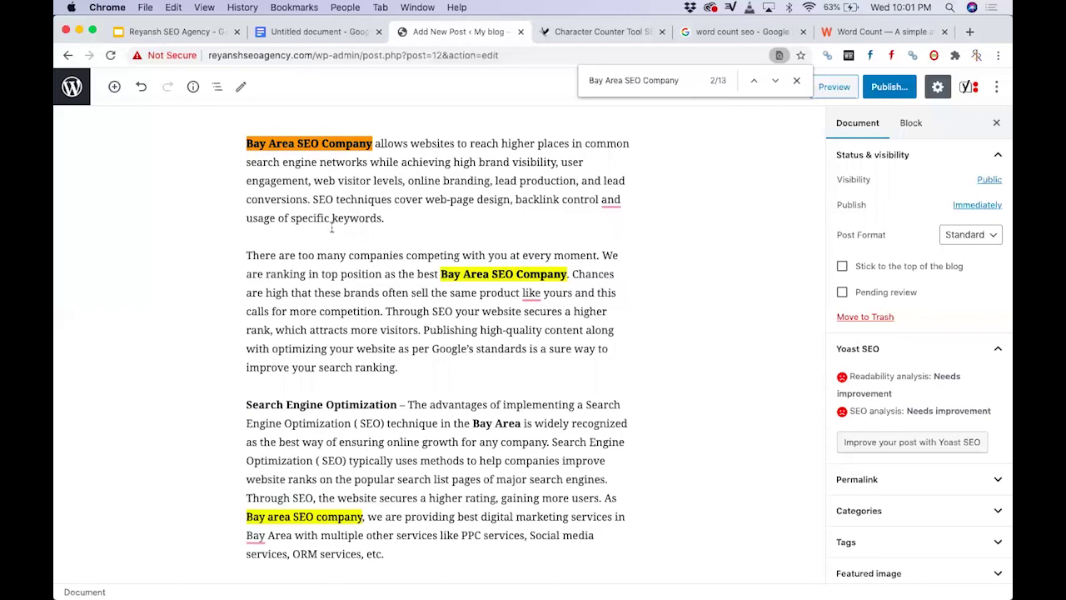
scroll(399, 408, down, 10)
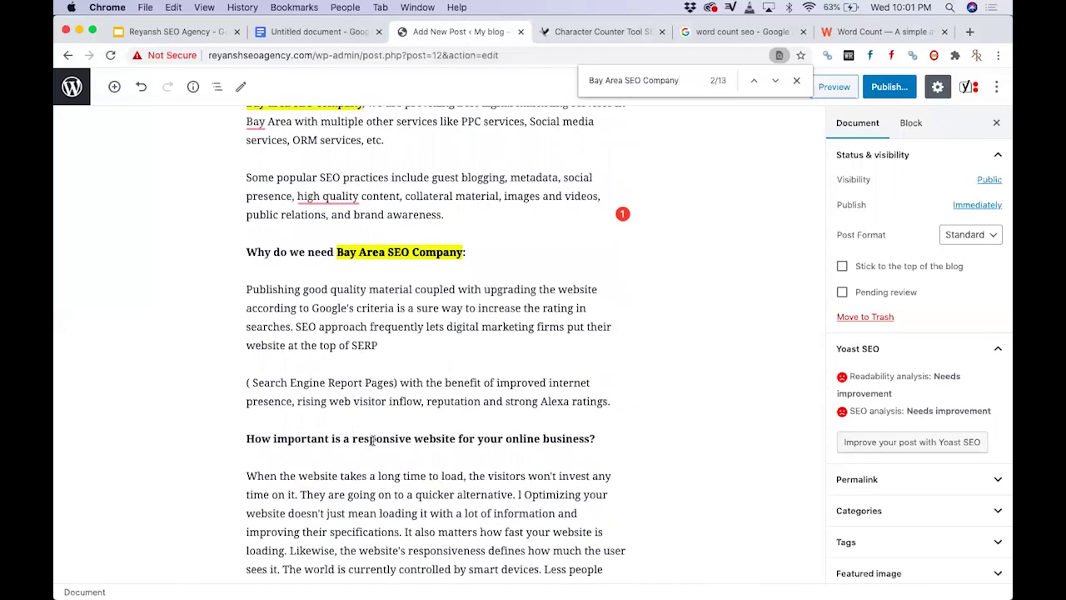
scroll(375, 400, down, 2)
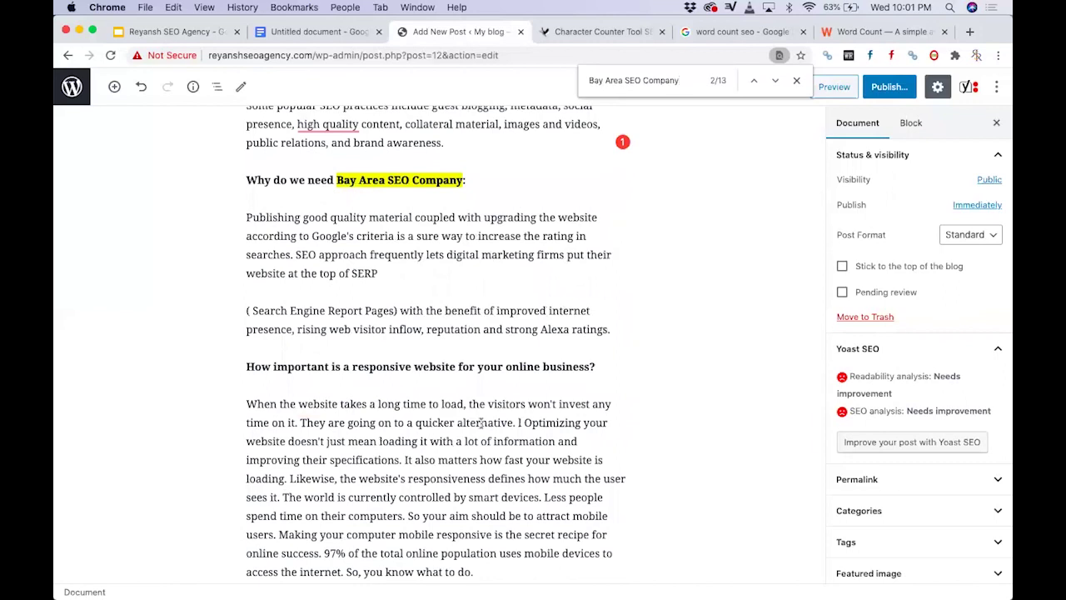
scroll(480, 425, down, 1)
scroll(480, 423, down, 1)
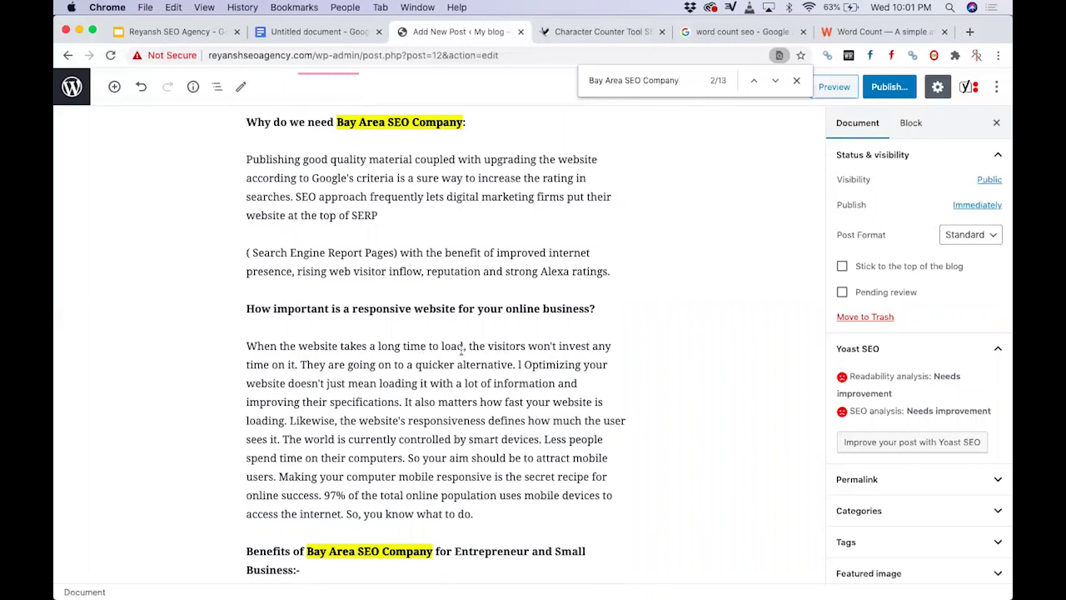
scroll(359, 405, down, 2)
scroll(358, 405, down, 1)
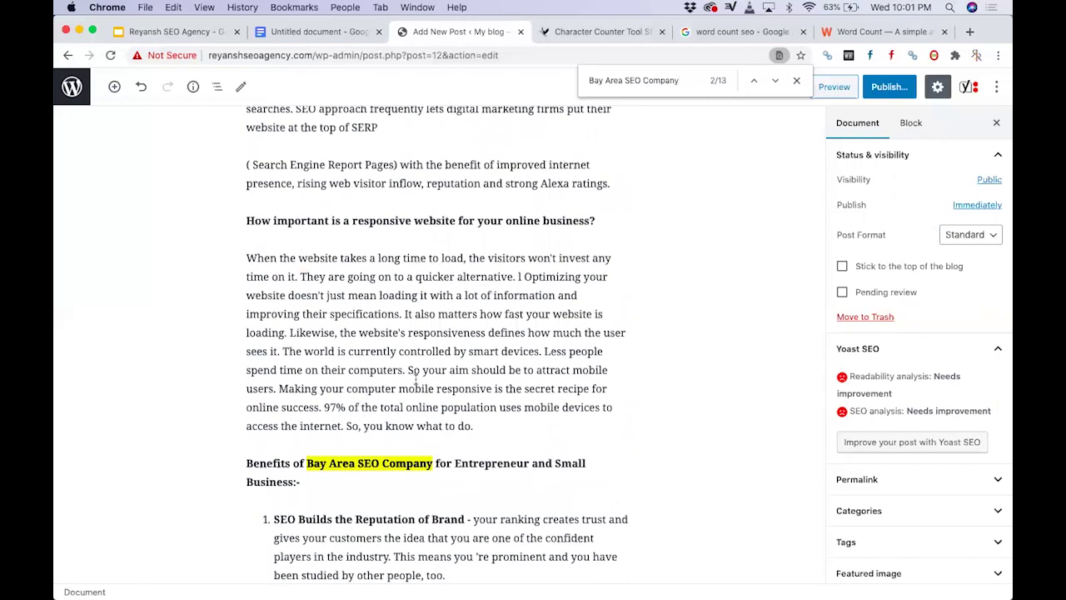
scroll(420, 417, down, 2)
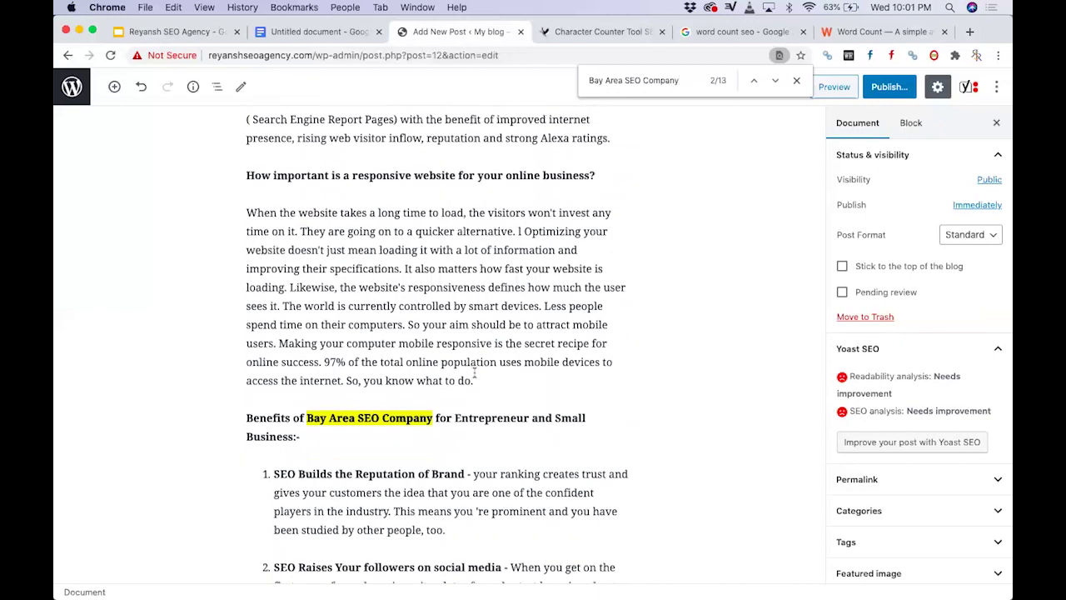
scroll(455, 418, down, 6)
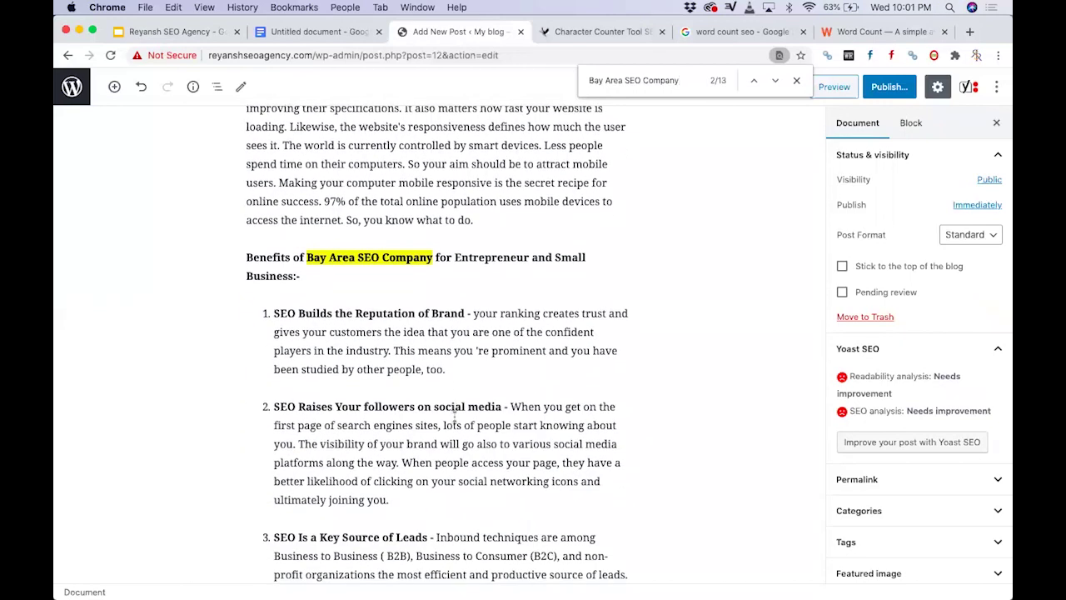
- Append "When you start your website SEO with Best Bay area seo company" to the first benefit, on brand reputation
click(456, 368)
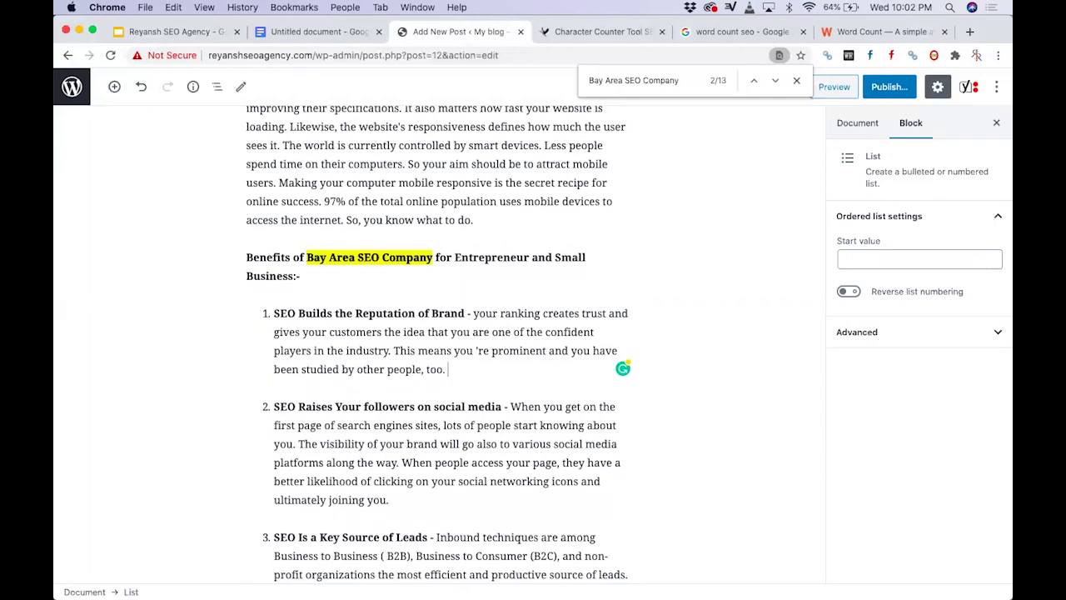
text(You)
key(BackSpace)
text(When you start your)
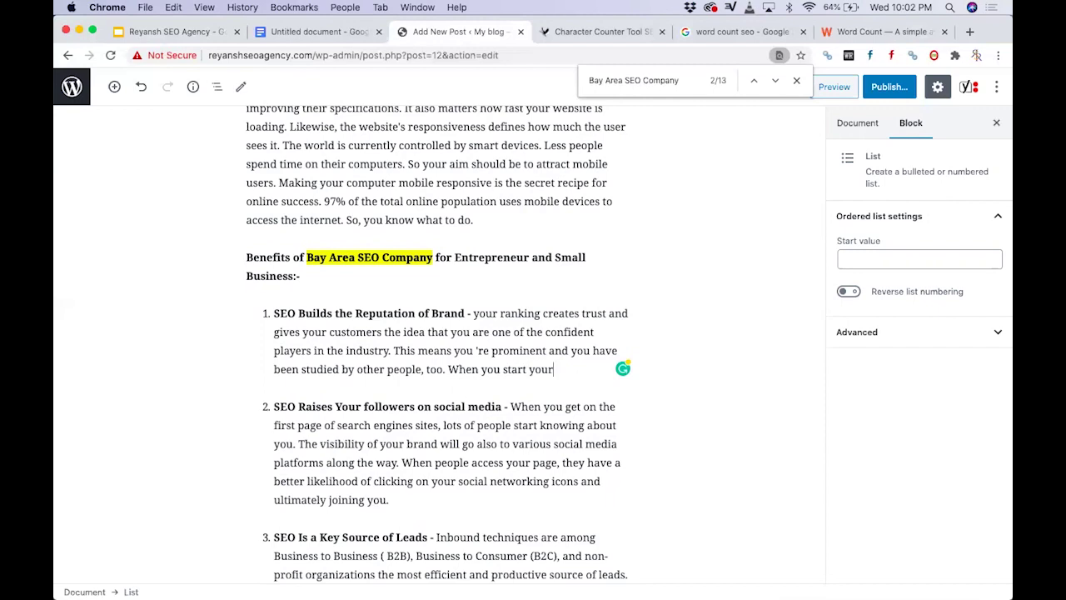
text( website)
text( SEO with Best Ba)
text(y area)
text( seo company)
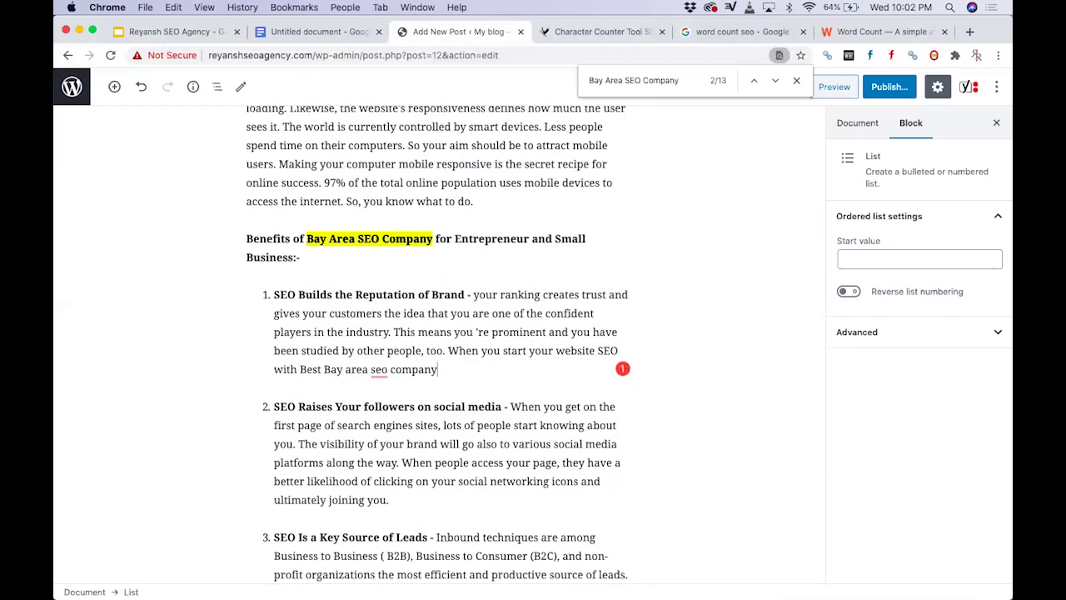
- Reword the beginning of the added sentence in the first benefit to "It starts when you start your website"
click(479, 349)
key(BackSpace)
key(BackSpace)
key(BackSpace)
key(BackSpace)
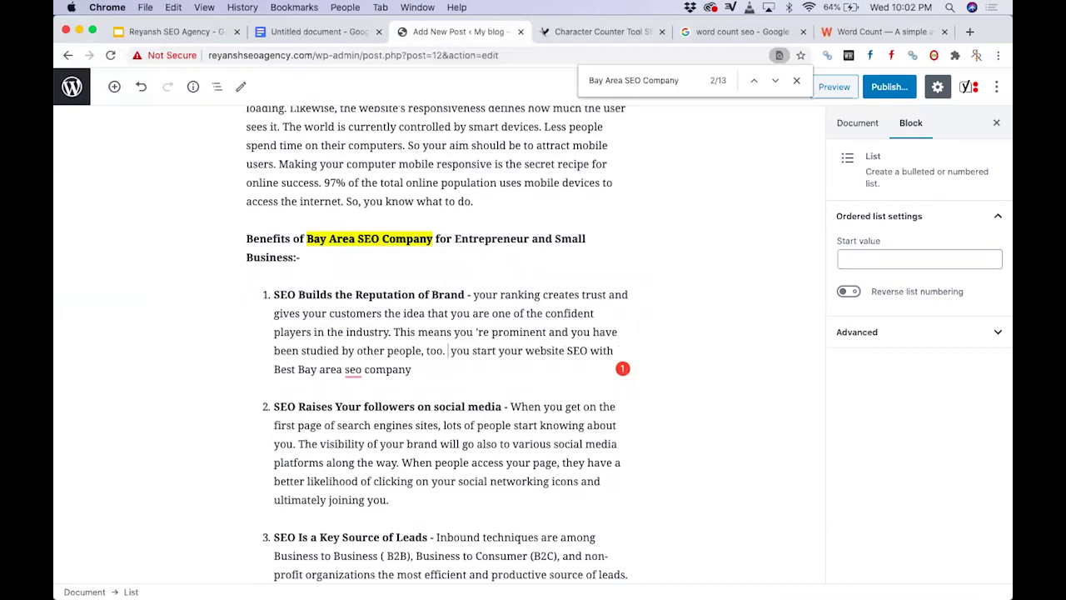
key(BackSpace)
key(BackSpace)
key(BackSpace)
text(It )
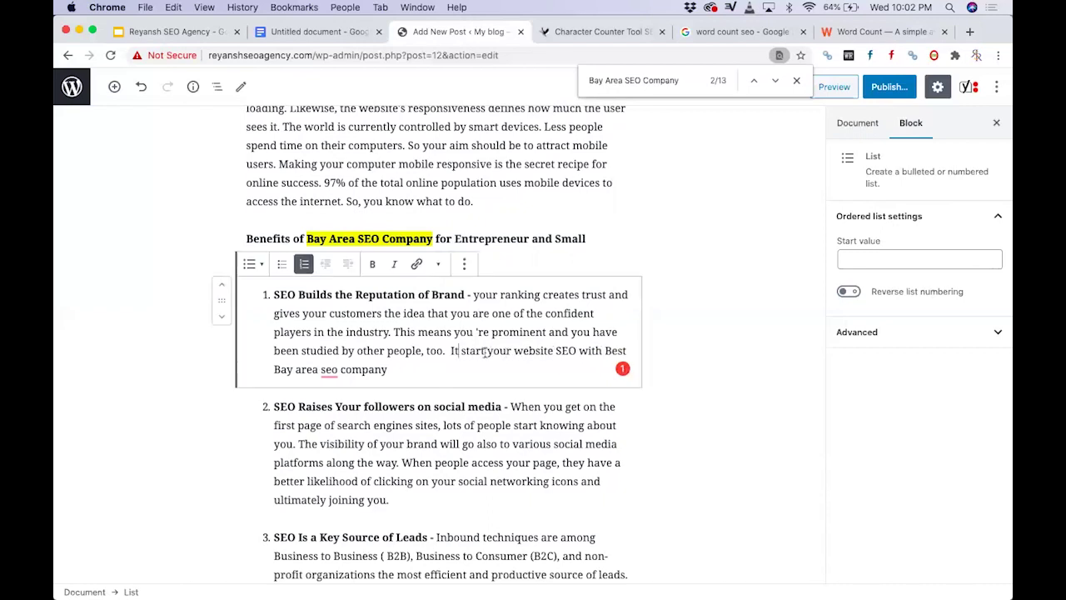
text(starts when)
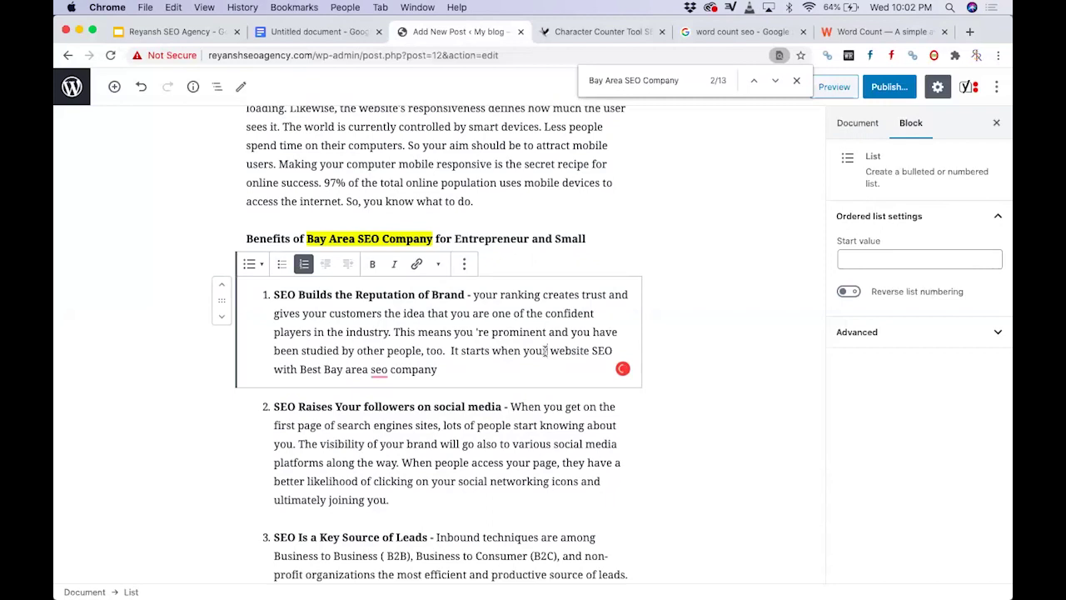
click(545, 351)
text(start your)
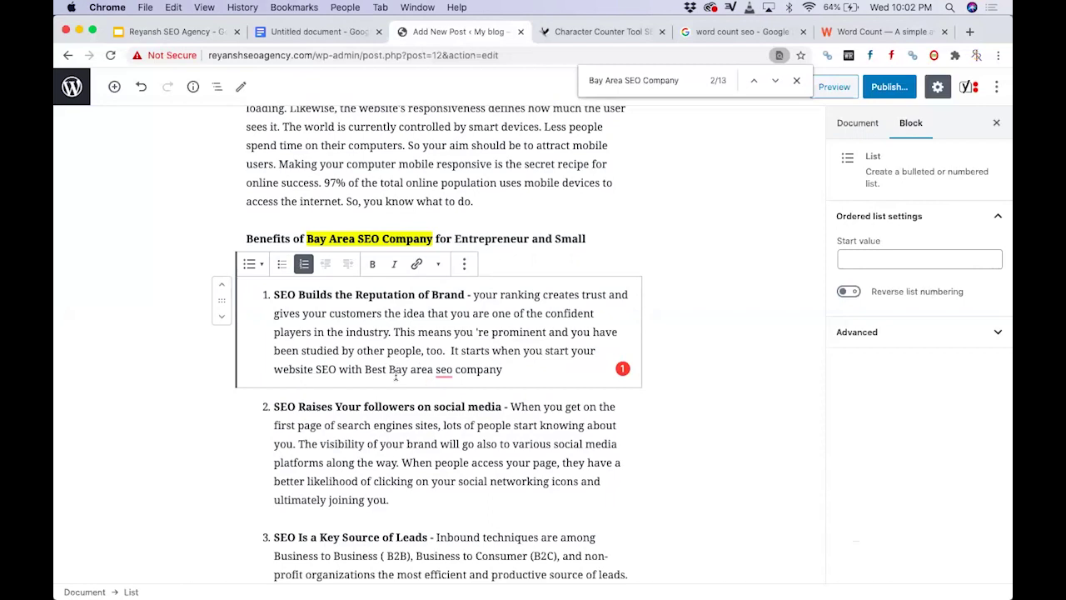
- End the added sentence with a period and accept the capitalised spelling "SEO" for its lowercase "seo"
text(.)
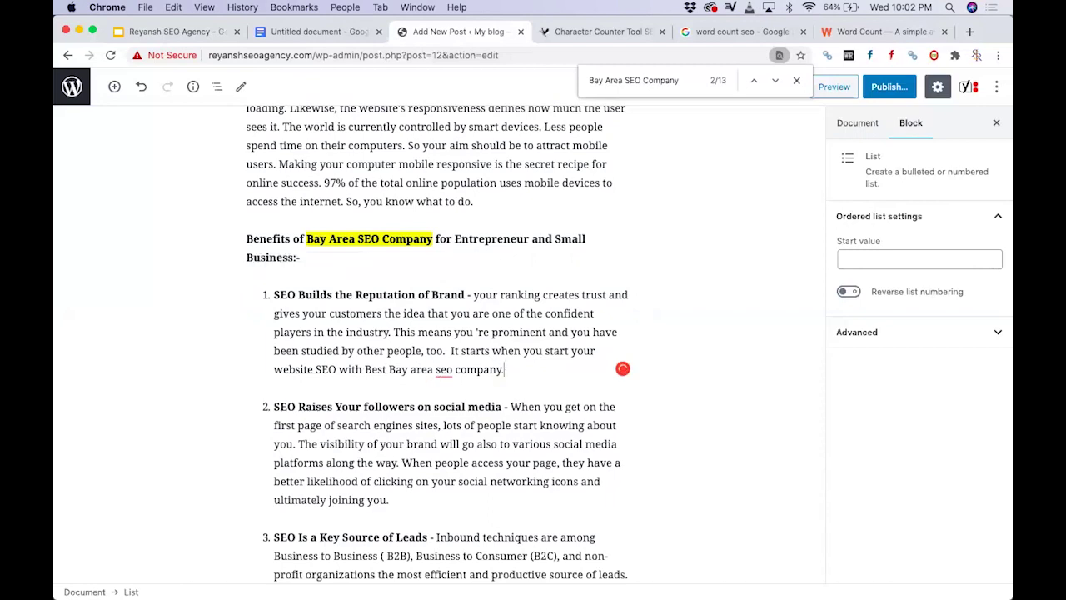
mouse_move(444, 373)
click(449, 392)
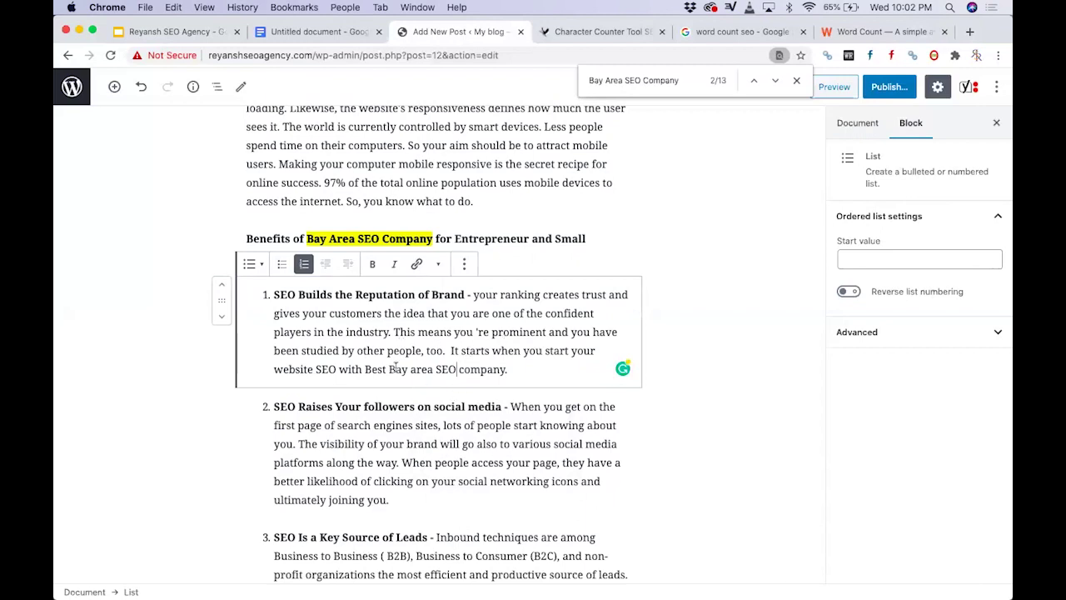
- Copy the keyword "Bay Area SEO Company" and rerun the page search for it
scroll(396, 367, up, 10)
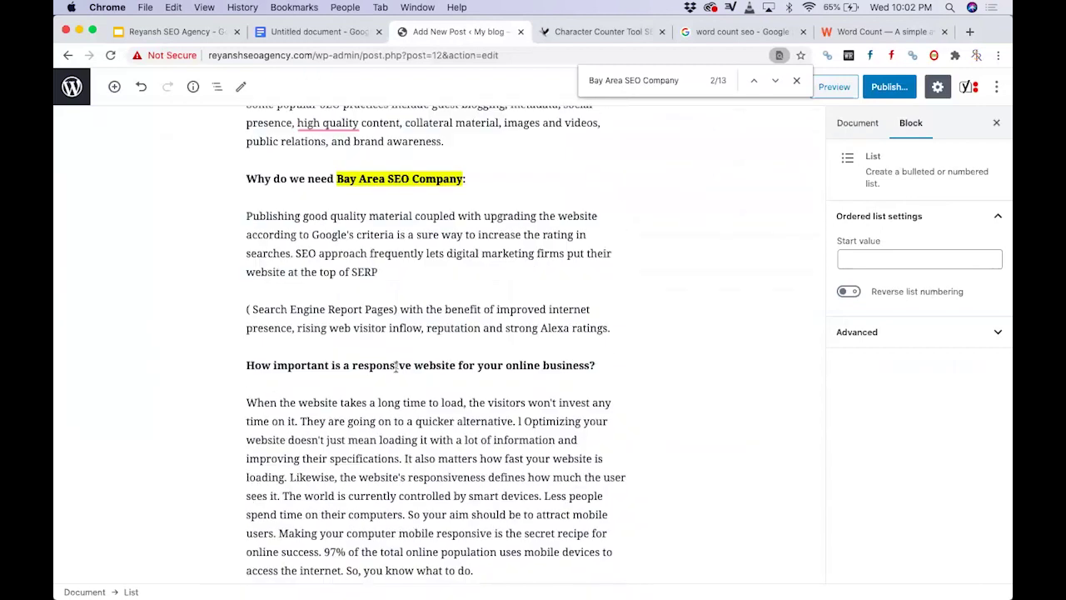
scroll(396, 367, up, 3)
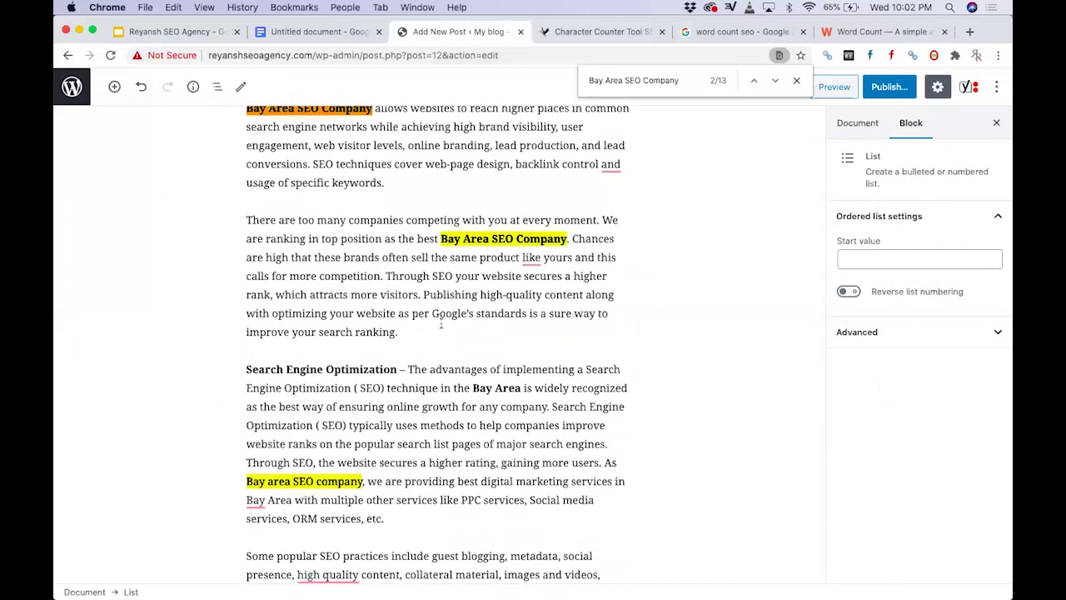
scroll(442, 324, down, 1)
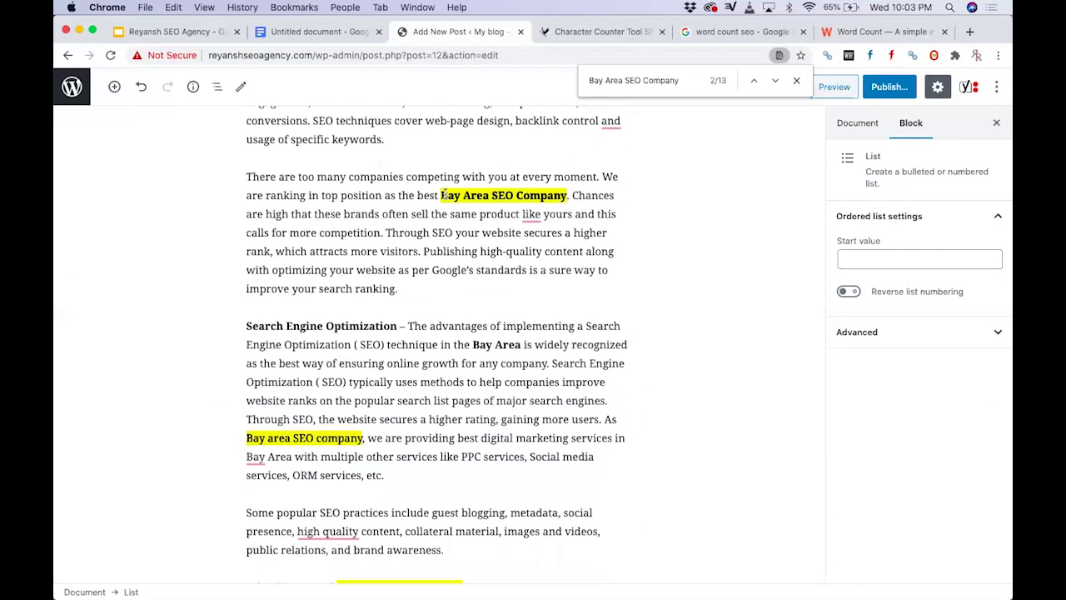
drag(442, 193, 567, 193)
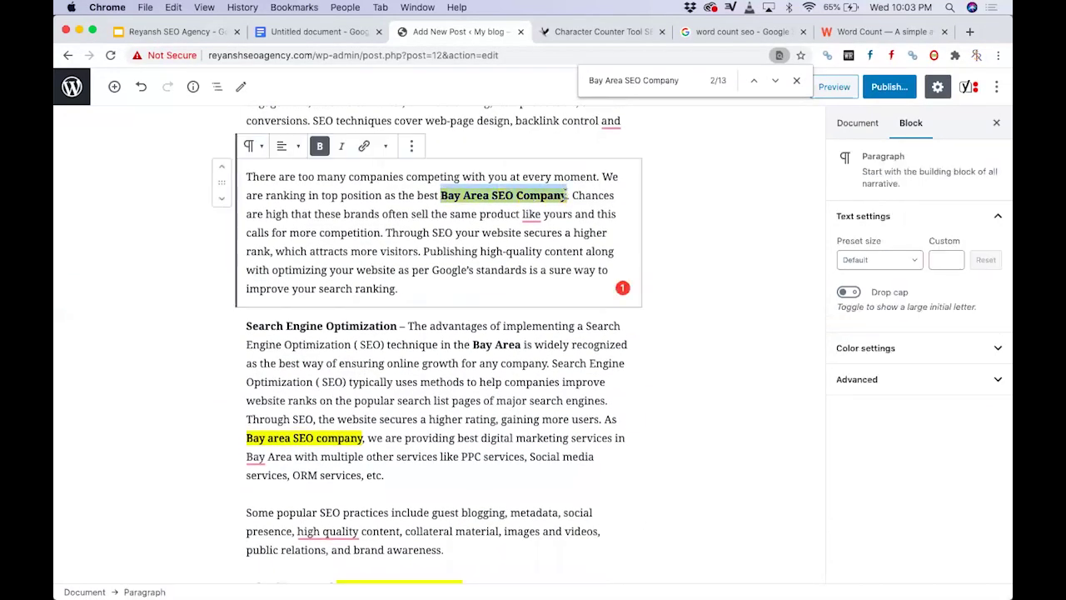
scroll(477, 308, down, 11)
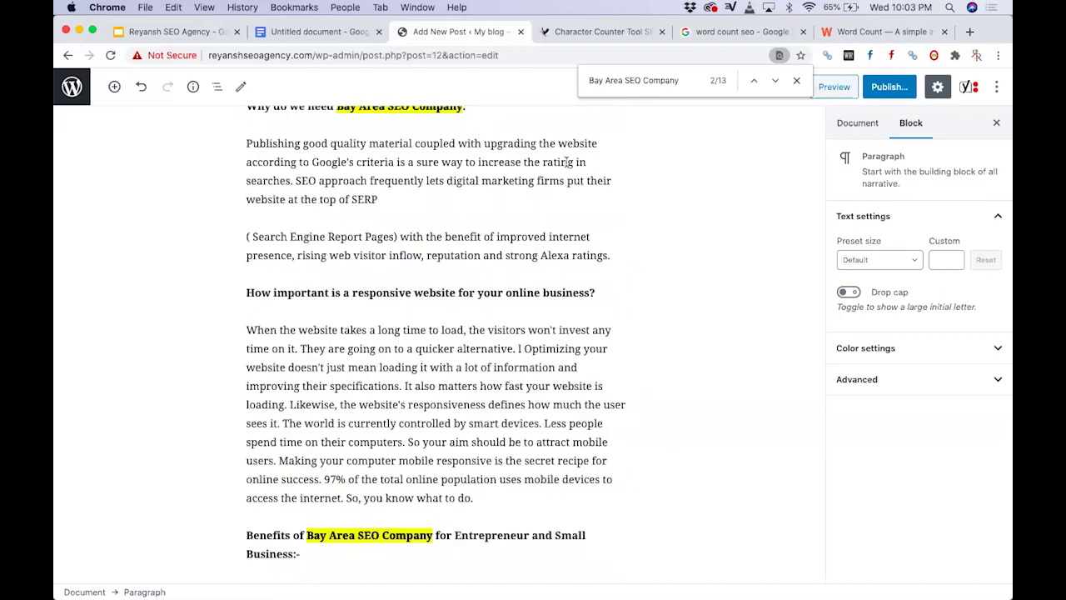
click(673, 80)
key(cmd+c)
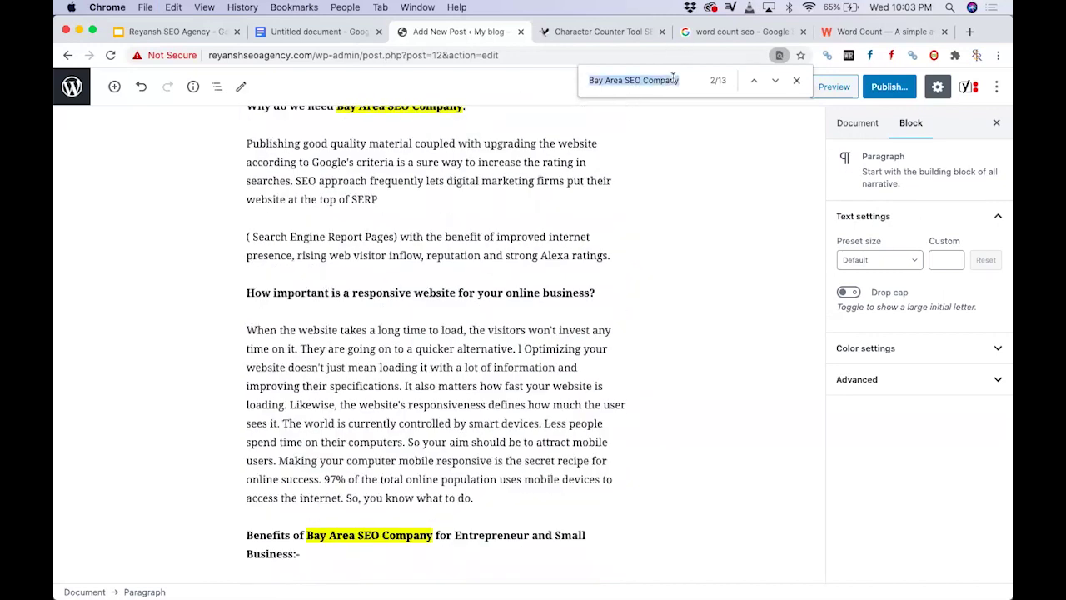
key(Return)
- Insert "Bay Area SEO Company" before "and non-profit organizations" in the third benefit, on sources of leads
scroll(471, 314, down, 9)
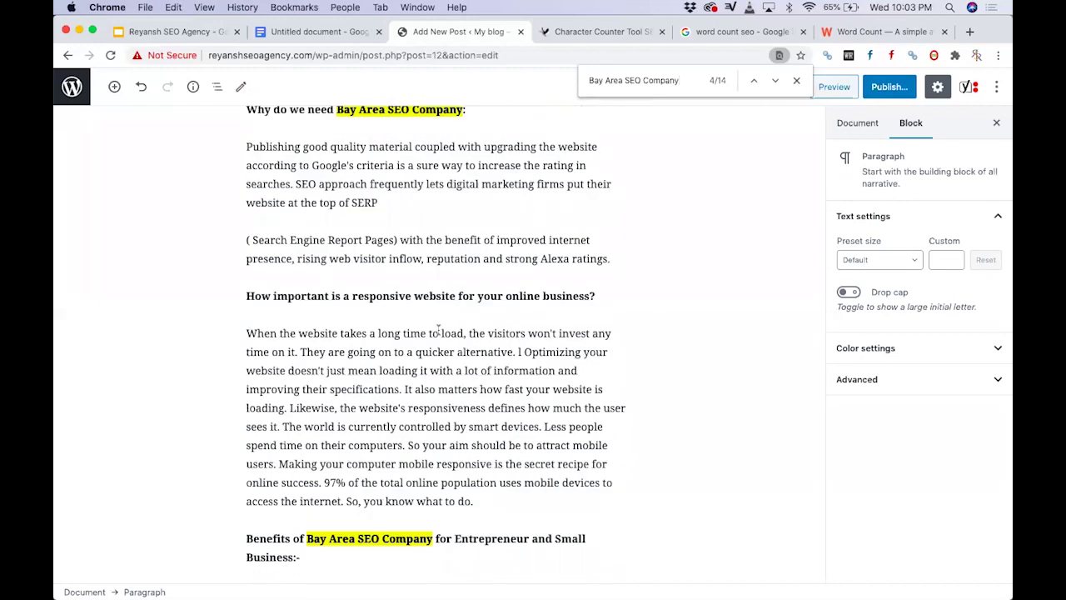
scroll(438, 331, down, 11)
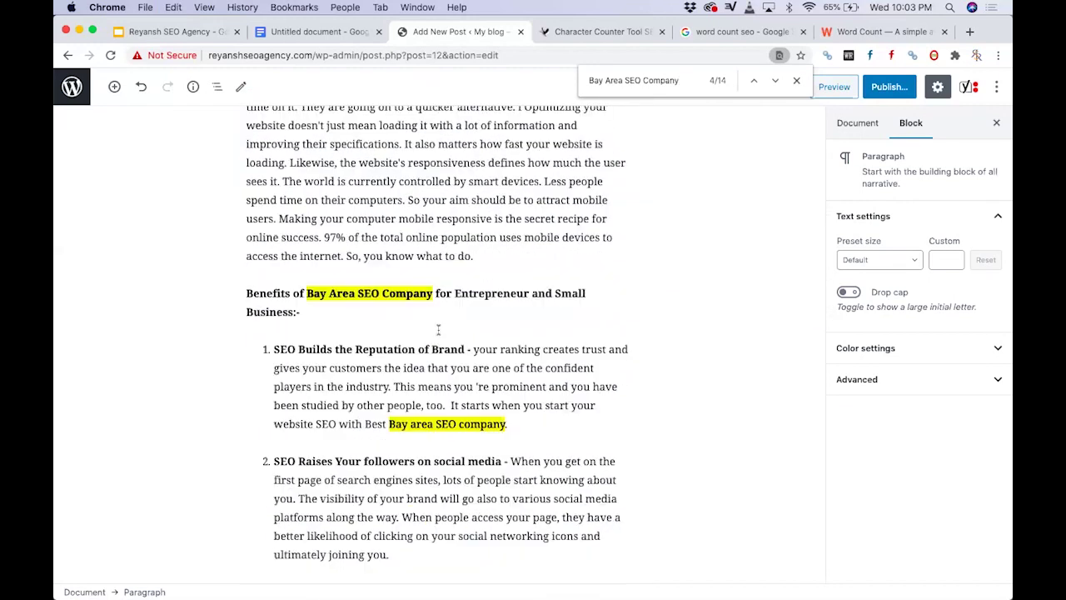
scroll(438, 334, down, 1)
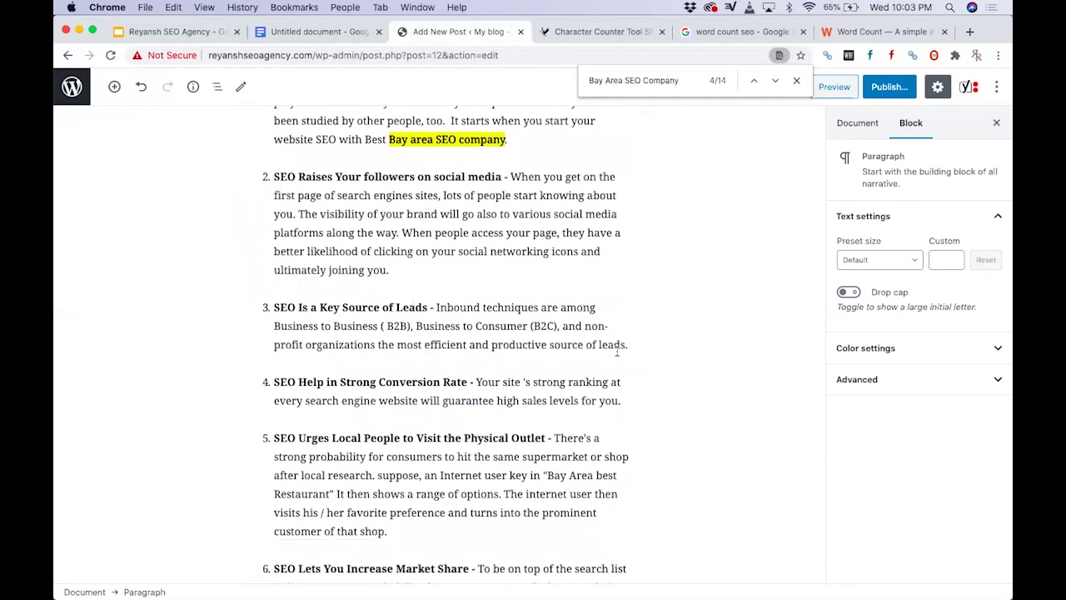
click(564, 325)
key(cmd+v)
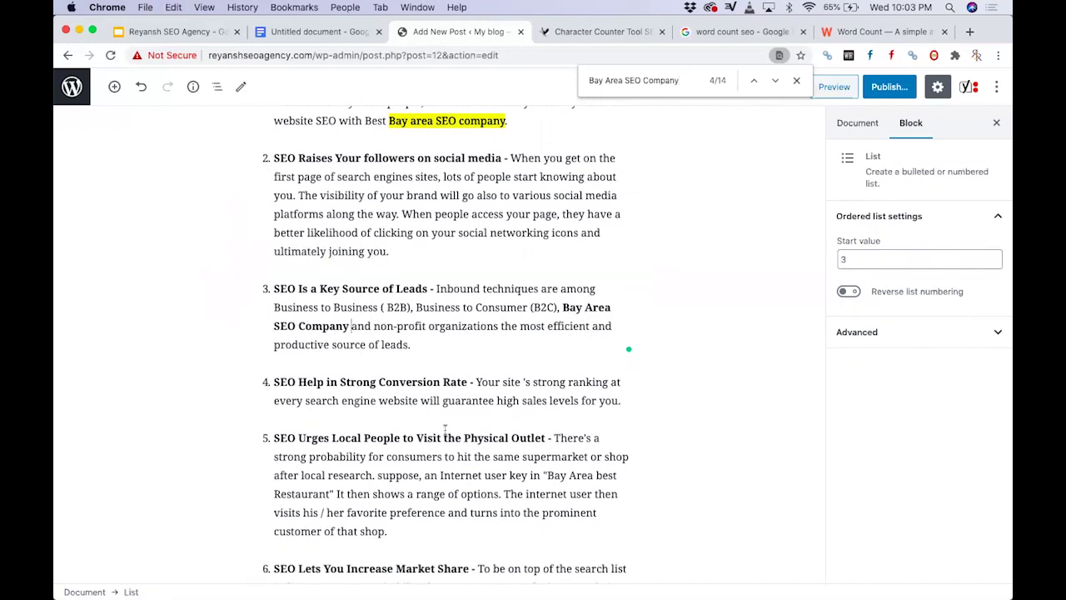
- Insert "Bay Area SEO Company" before "suppose" in the fifth benefit, on visits to the physical outlet
scroll(445, 434, down, 2)
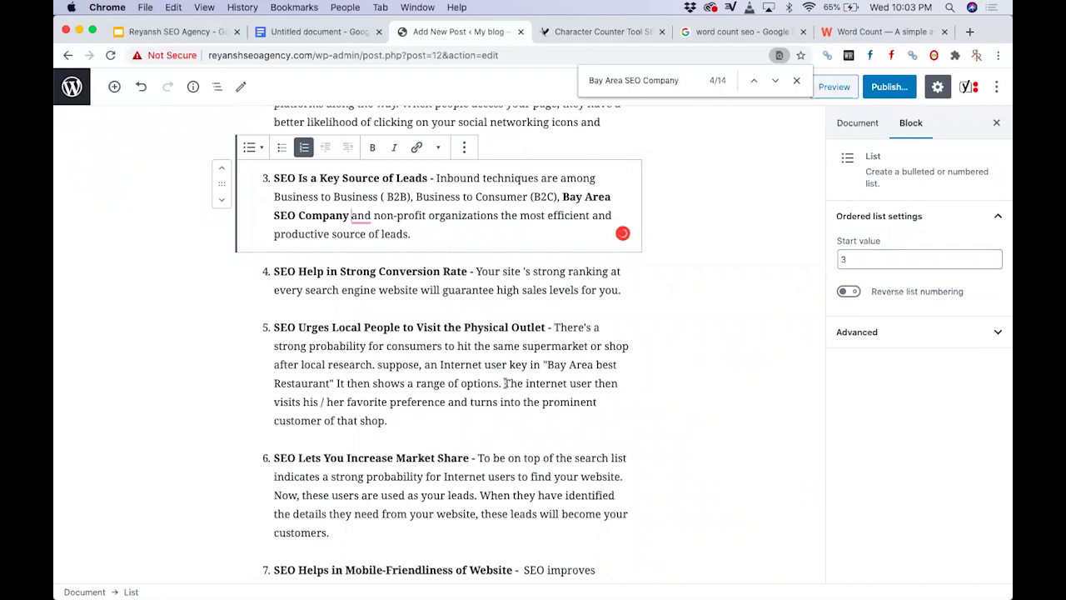
click(379, 364)
key(super+v)
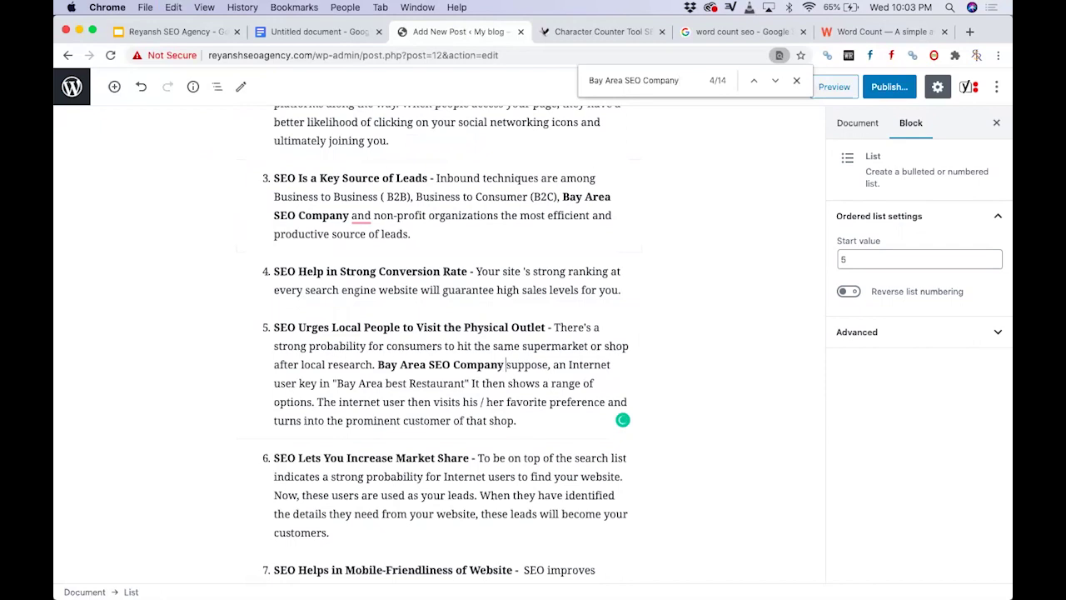
- Insert "Bay Area SEO Company" into the text of the seventh benefit, on mobile-friendliness of the website
scroll(415, 412, down, 5)
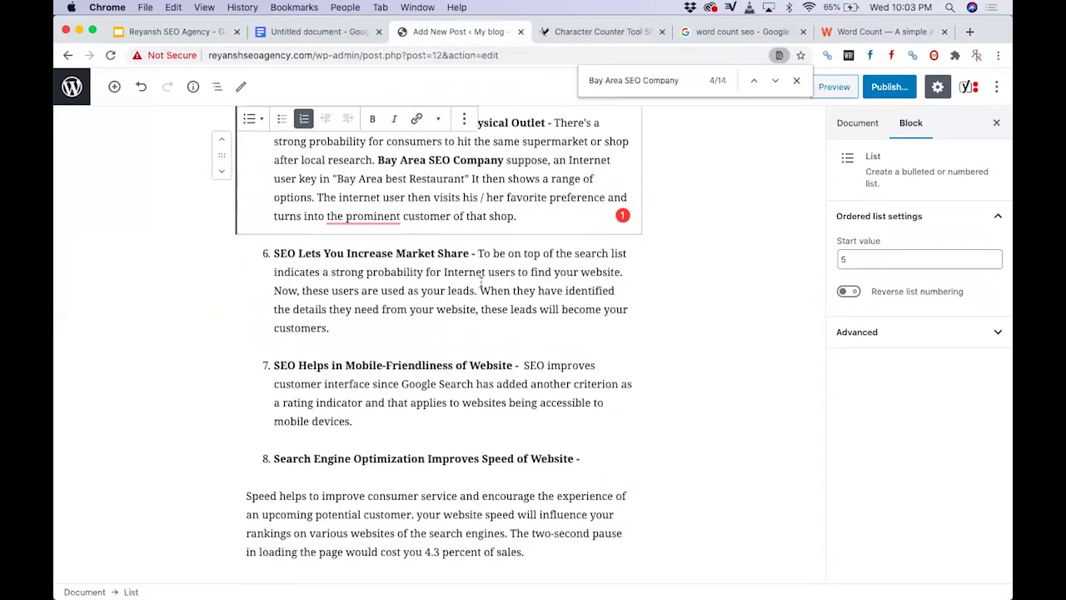
click(480, 287)
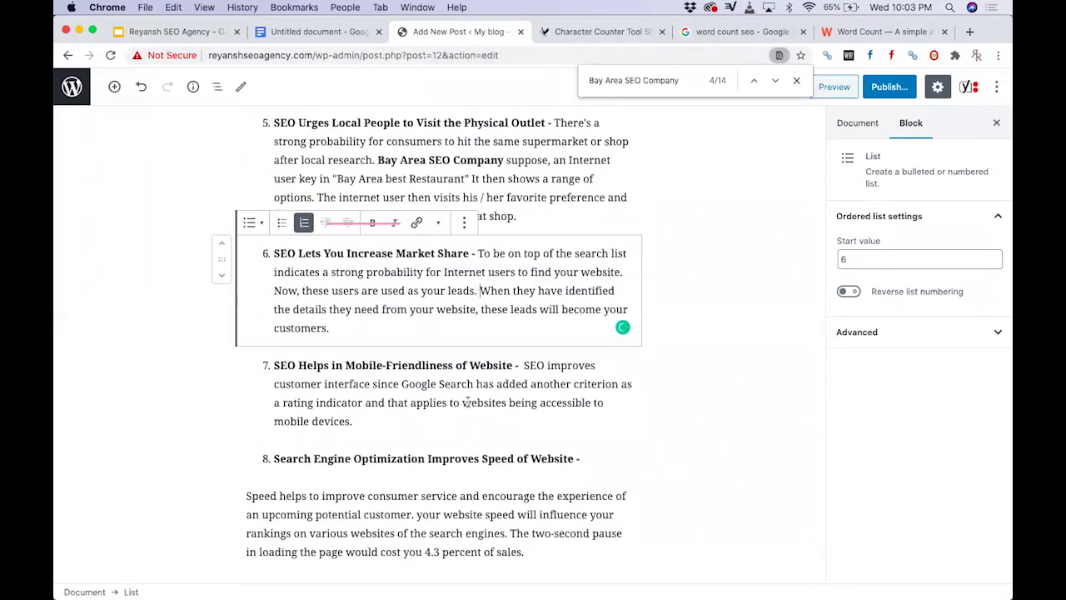
scroll(468, 401, down, 1)
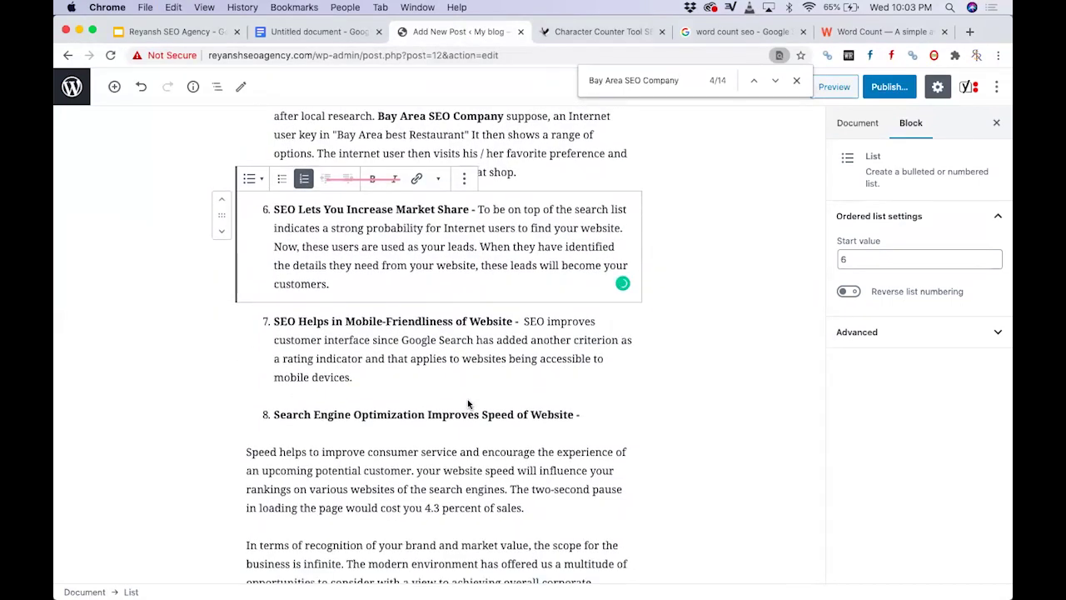
click(407, 356)
key(super+v)
- Change "Bay Area SEO Companies" to "Bay Area SEO Company" in the heading on different strategies of off-page optimization
scroll(415, 411, down, 12)
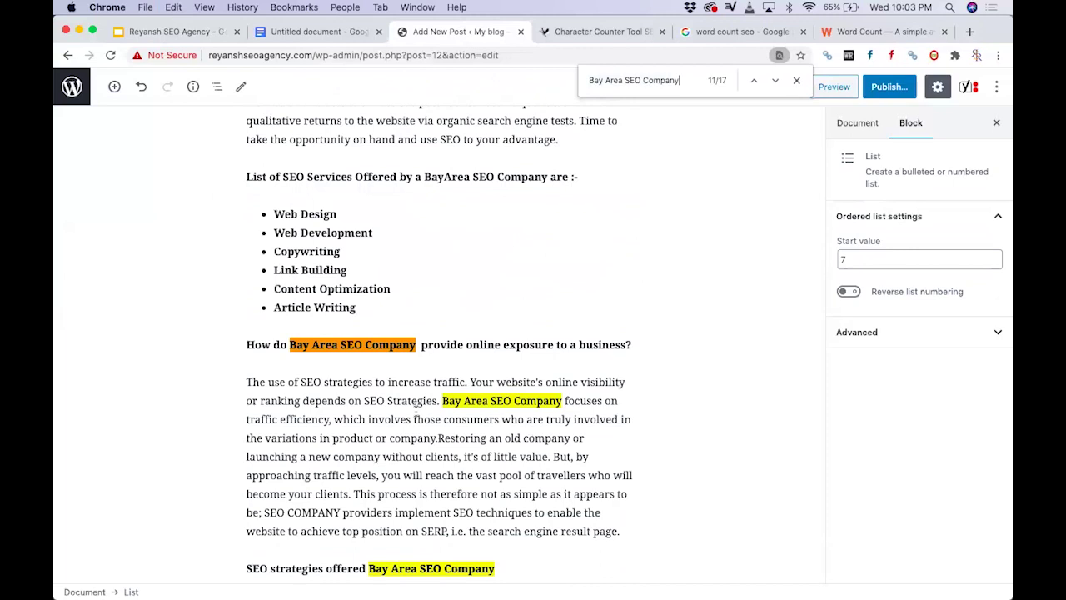
scroll(417, 522, down, 10)
scroll(417, 522, up, 1)
scroll(417, 522, up, 5)
scroll(423, 433, down, 1)
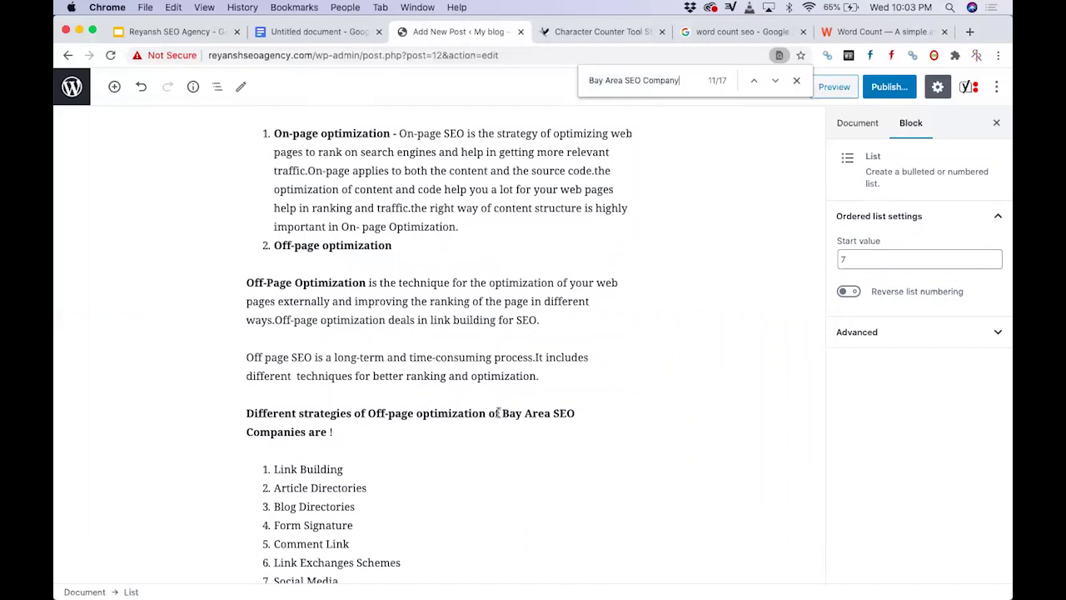
drag(502, 413, 305, 431)
key(super+c)
key(super+v)
scroll(423, 446, down, 4)
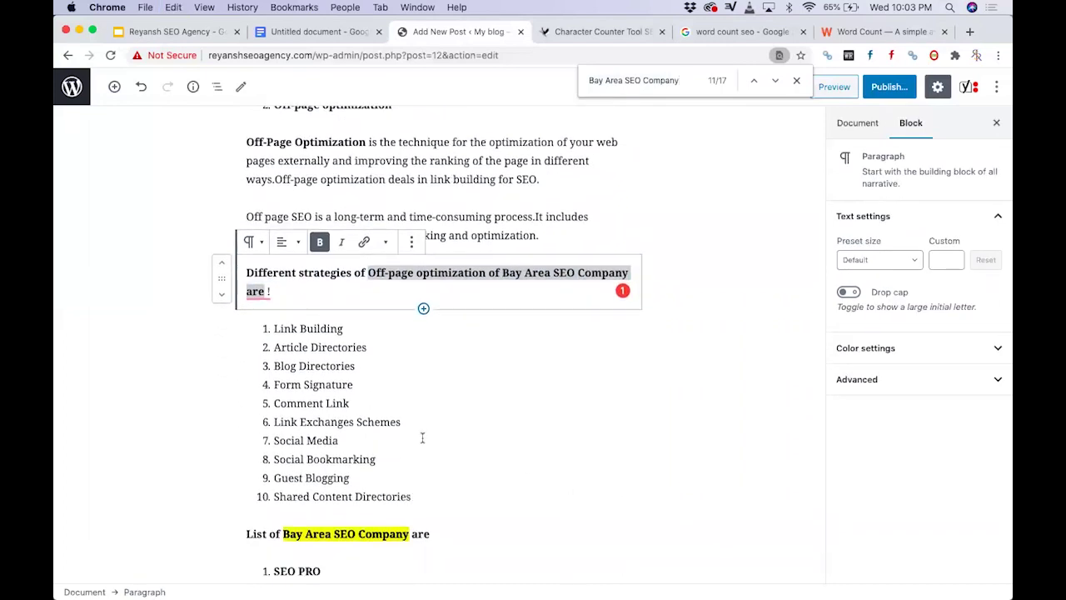
- Replace "SEO PRO" with "Bay Area SEO Company" at the start of the second paragraph about SEO PRO
click(459, 408)
scroll(502, 302, down, 8)
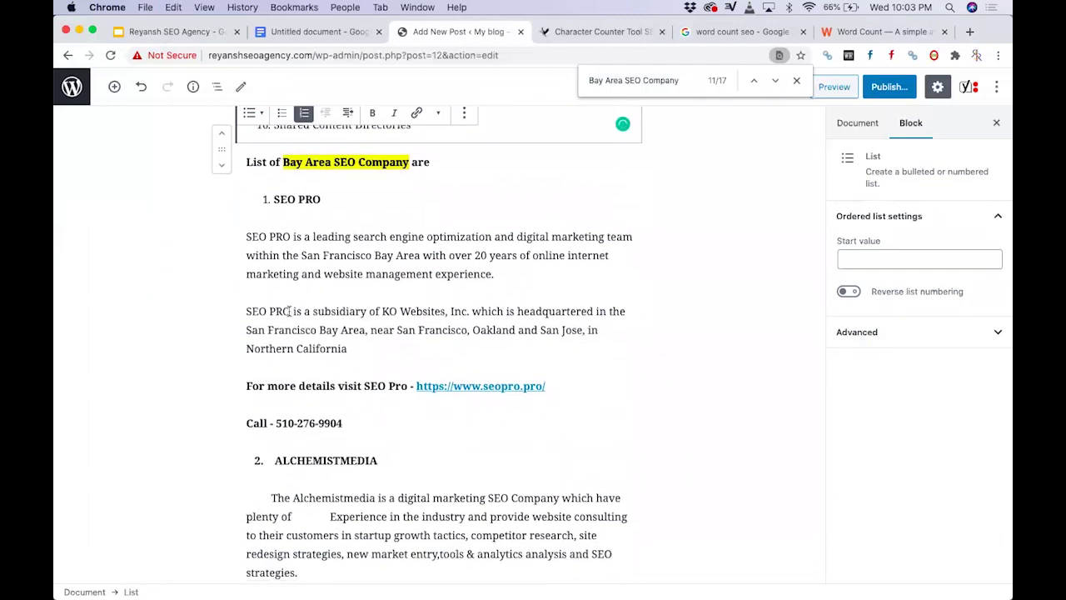
drag(289, 312, 246, 311)
key(super+v)
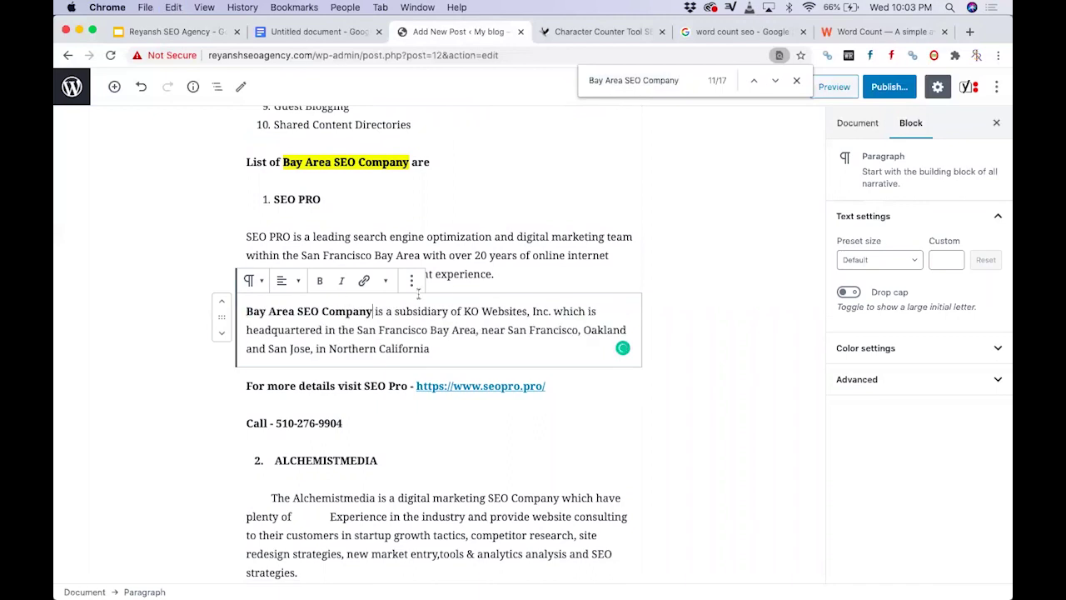
click(495, 254)
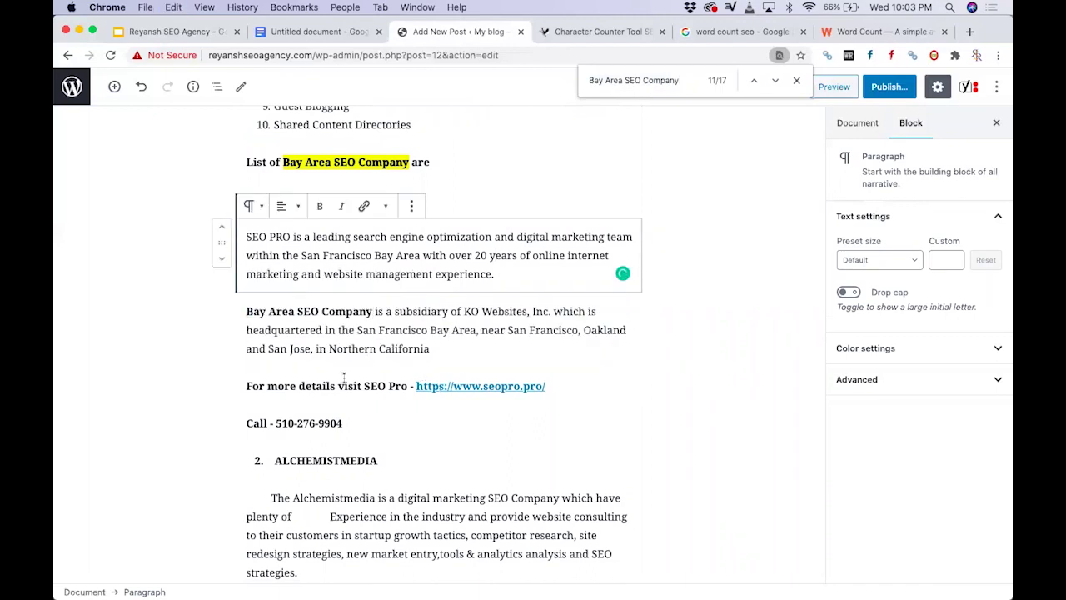
- Remove the extra spaces before "Experience" in the first Alchemistmedia paragraph
scroll(343, 377, down, 6)
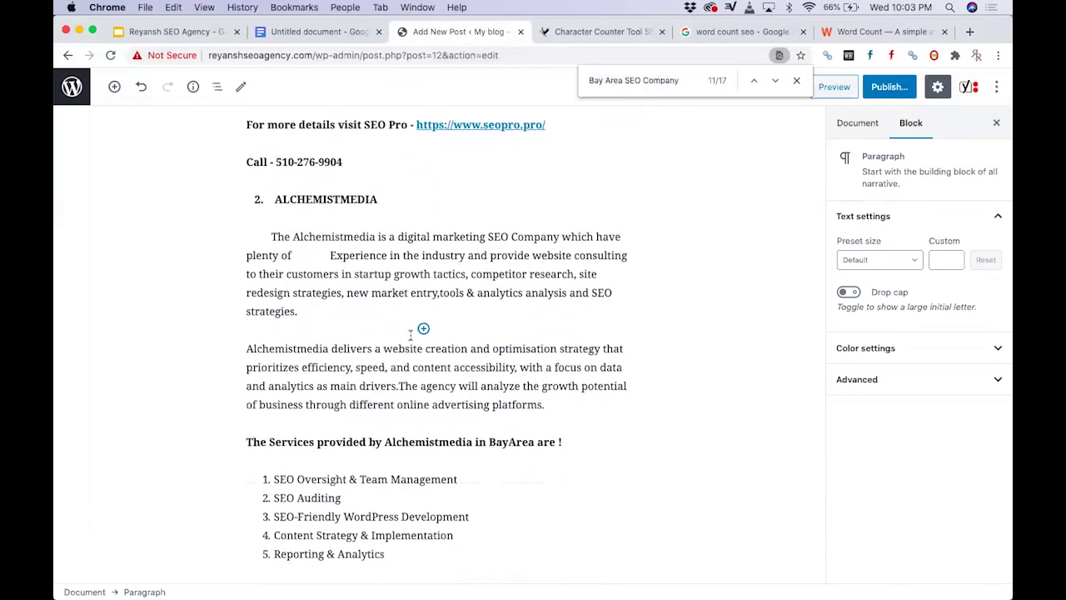
scroll(422, 354, down, 1)
click(328, 233)
key(BackSpace)
key(BackSpace)
key(BackSpace)
key(BackSpace)
key(BackSpace)
key(BackSpace)
key(BackSpace)
key(BackSpace)
key(BackSpace)
key(BackSpace)
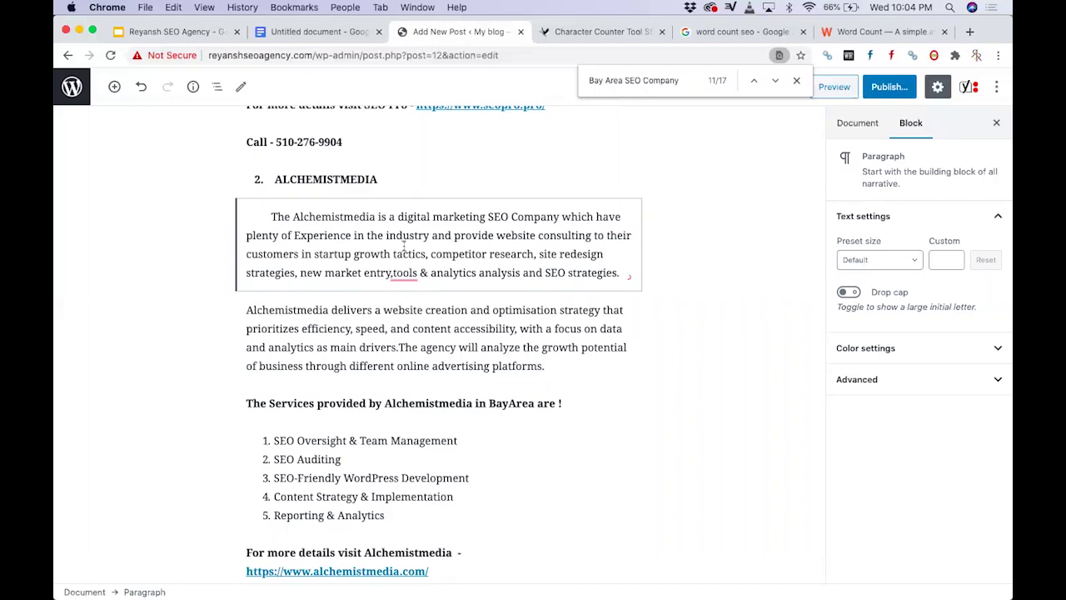
- Insert "Bay Area SEO Company" before "content accessibility" in the Alchemistmedia text and before "social networking" in the SevenAtoms text
click(410, 328)
key(super+v)
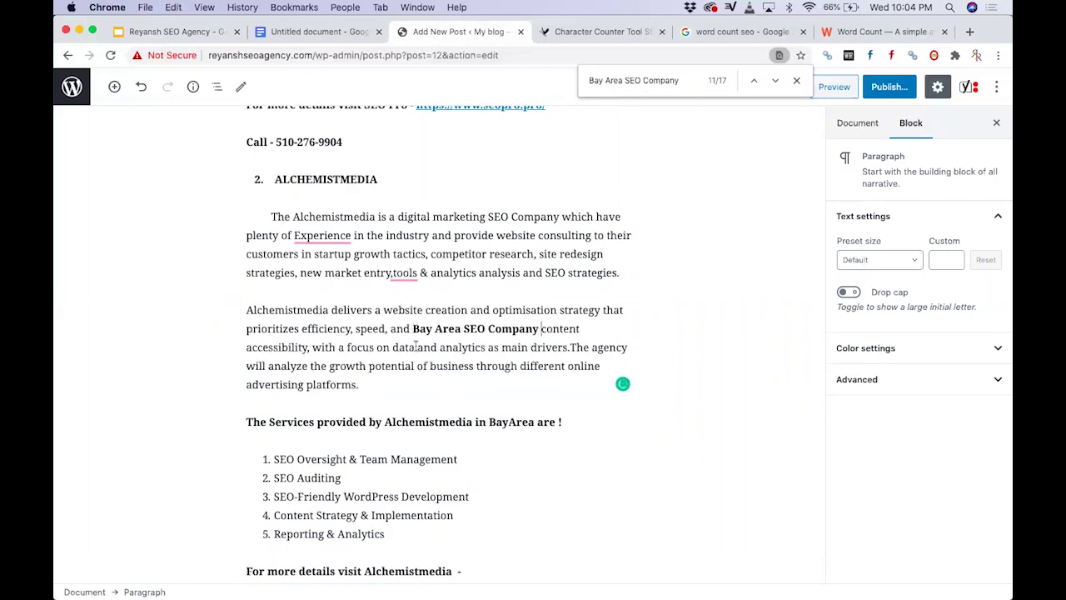
scroll(431, 396, down, 10)
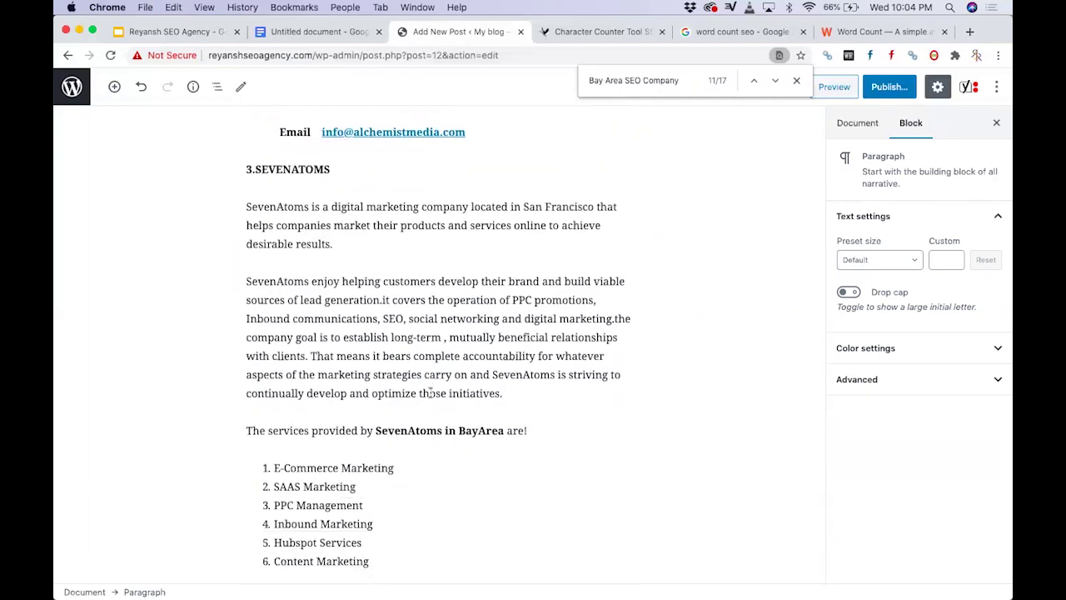
click(410, 314)
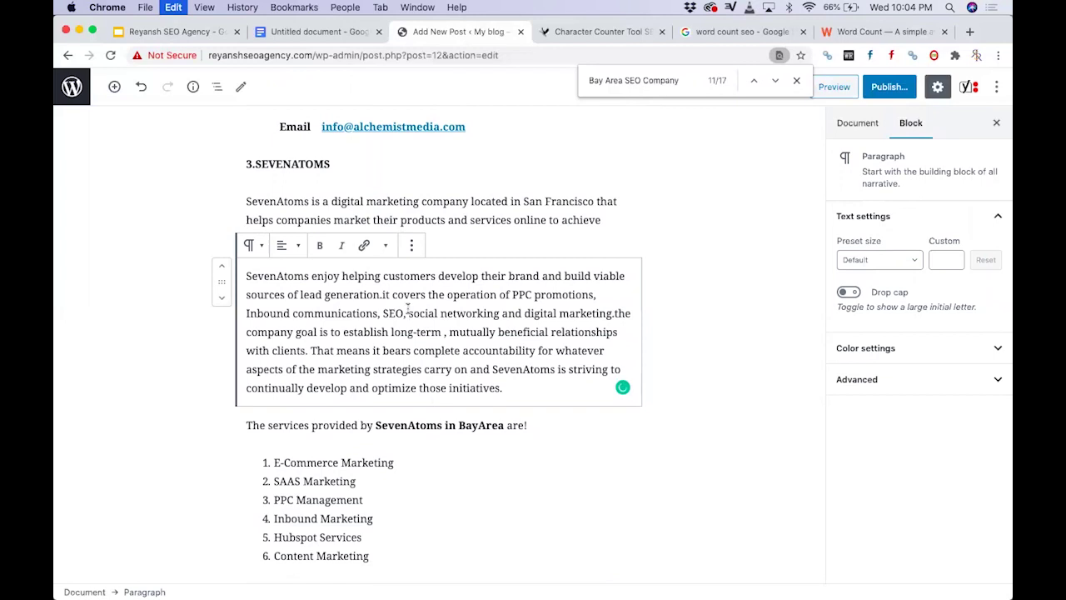
key(super+v)
- Insert "Bay Area SEO Company" before "Results for the best outcome" in the SEO Socially paragraph
scroll(414, 373, down, 1)
scroll(413, 373, down, 10)
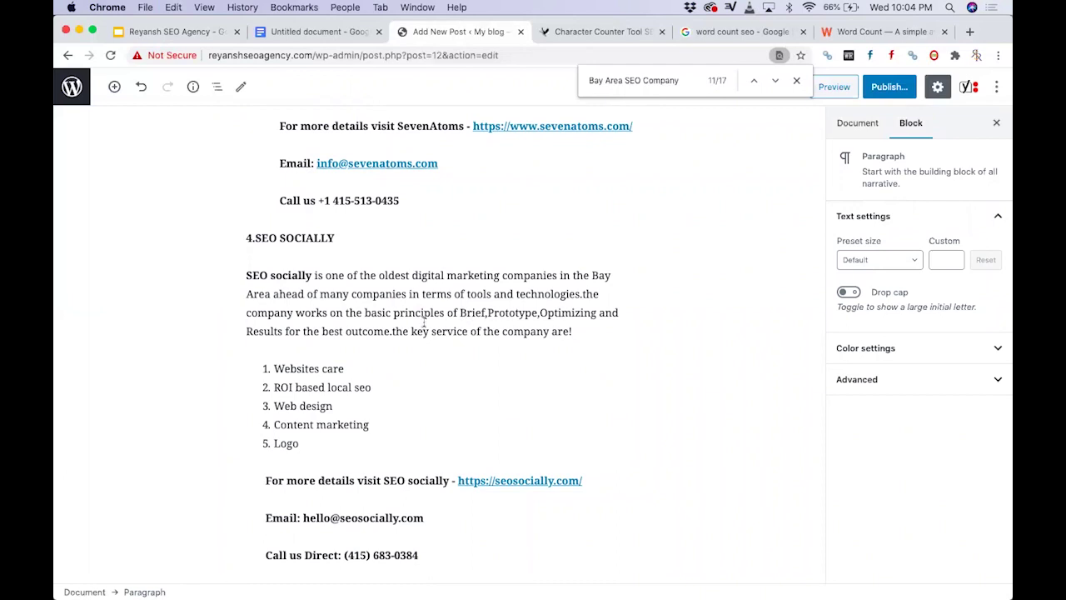
click(247, 331)
key(super+v)
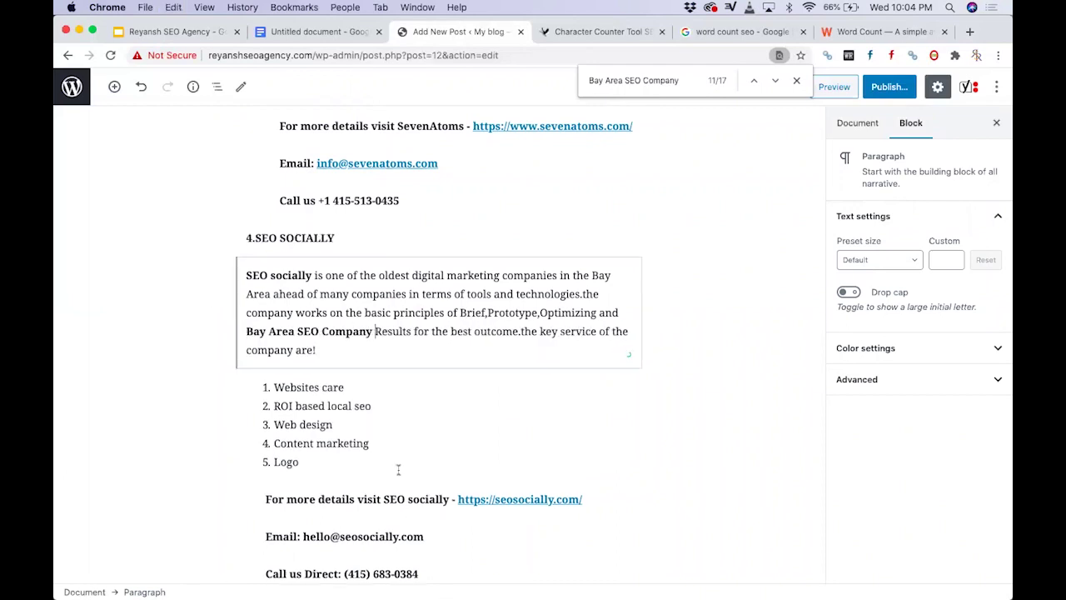
- Insert "as Bay Area SEO Company" after "The best SEO service" in the last paragraph of the conclusion
scroll(398, 471, down, 20)
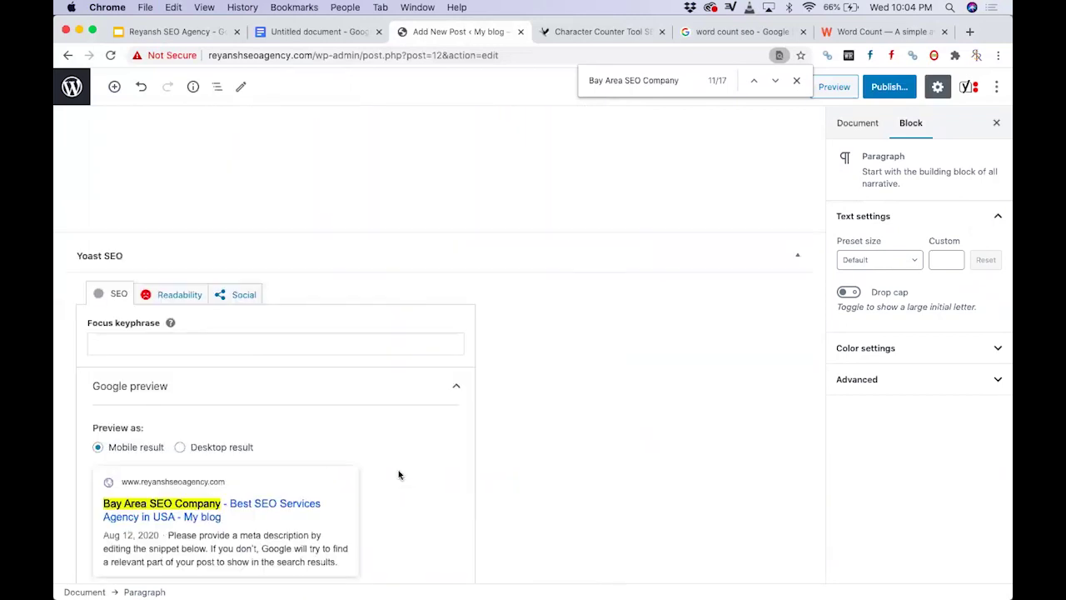
scroll(397, 468, up, 5)
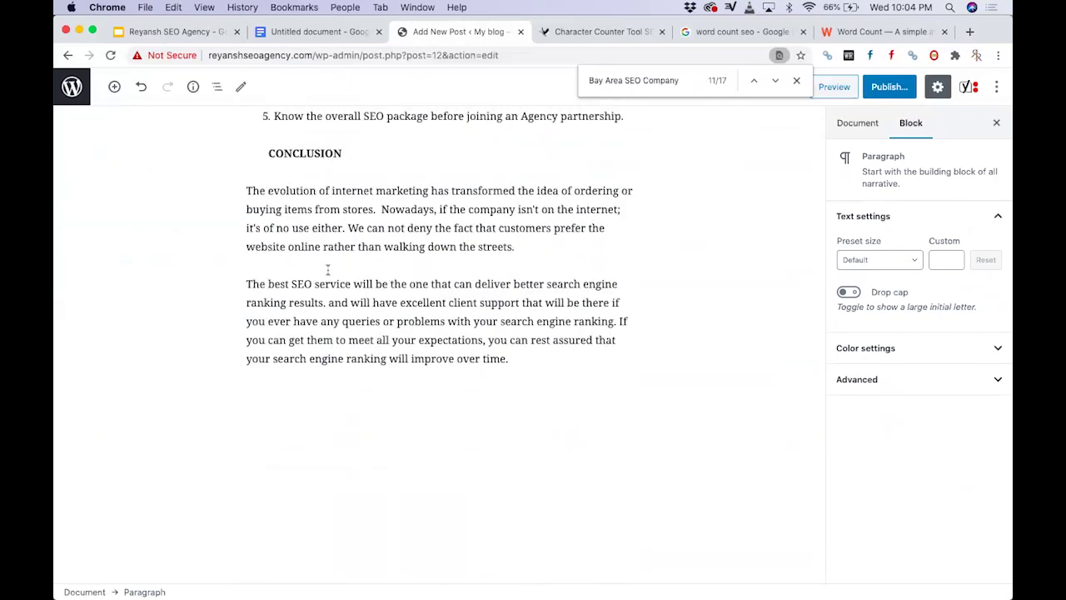
click(351, 284)
text(as)
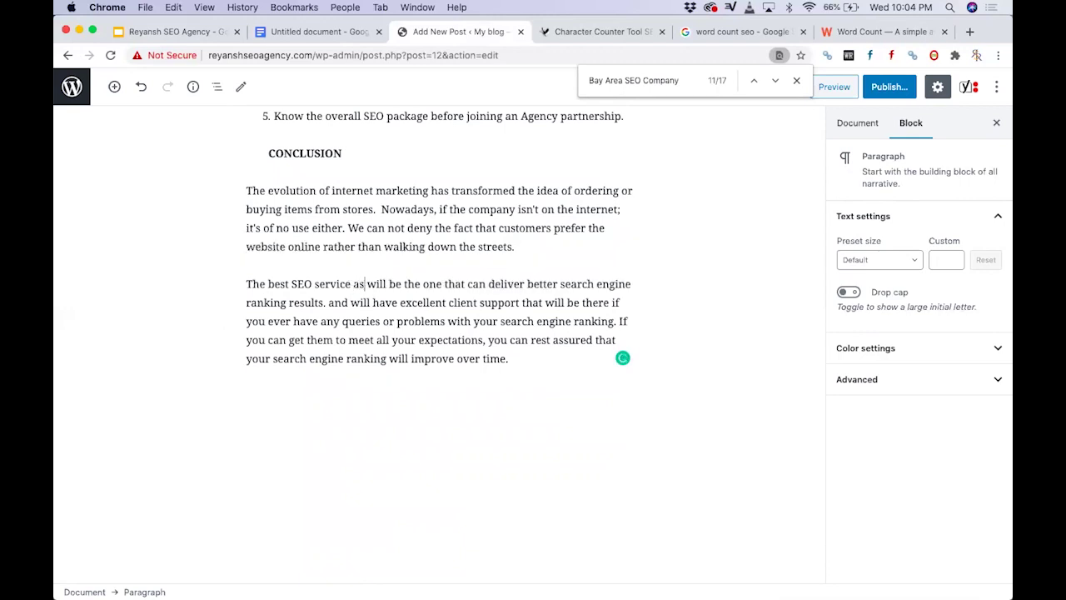
key(ctrl+v)
- Replace "Sfo Bay Area Design" at the start of its company paragraph with "Bay Area SEO Company" and remove the leading space
scroll(427, 262, up, 5)
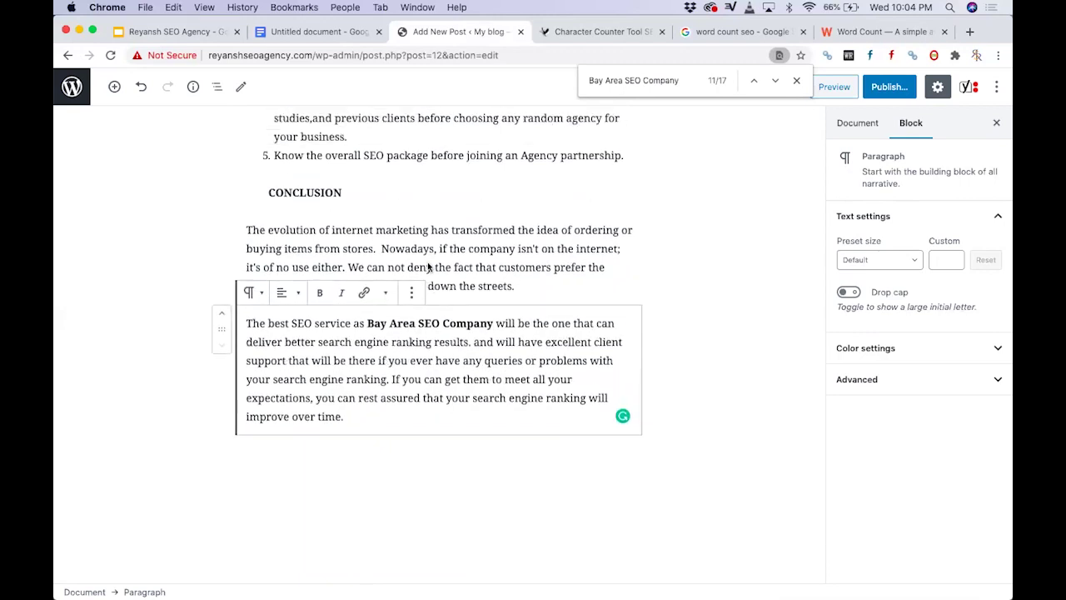
scroll(438, 236, up, 10)
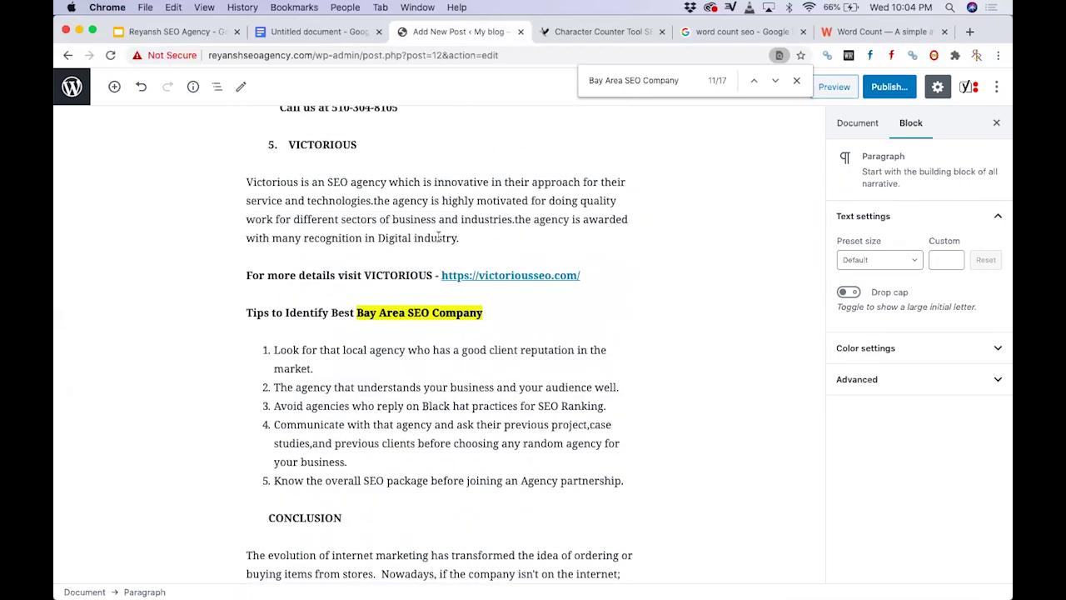
scroll(438, 235, up, 1)
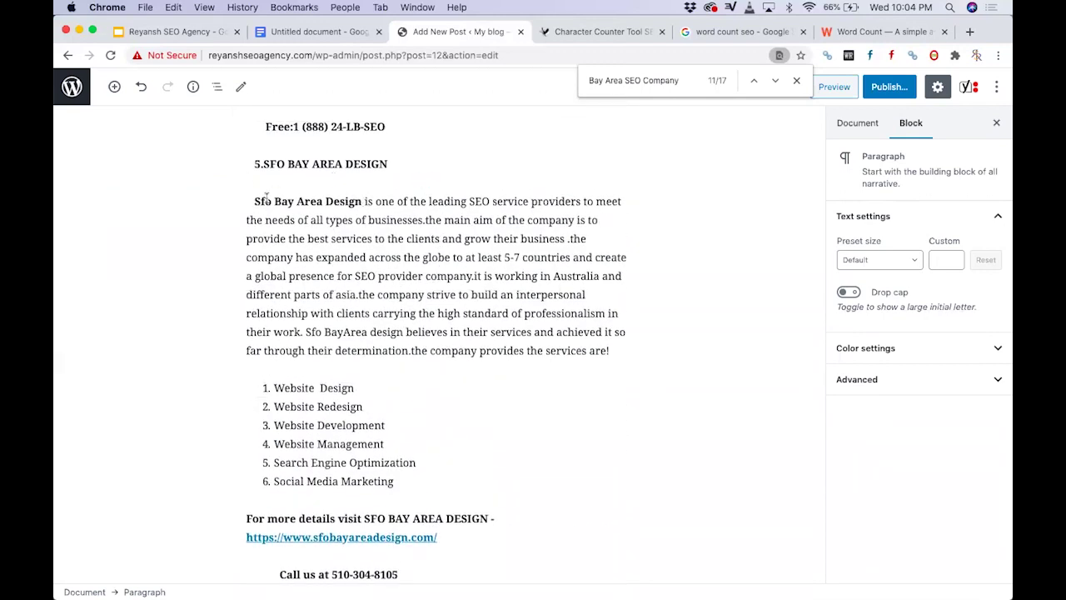
drag(251, 201, 350, 202)
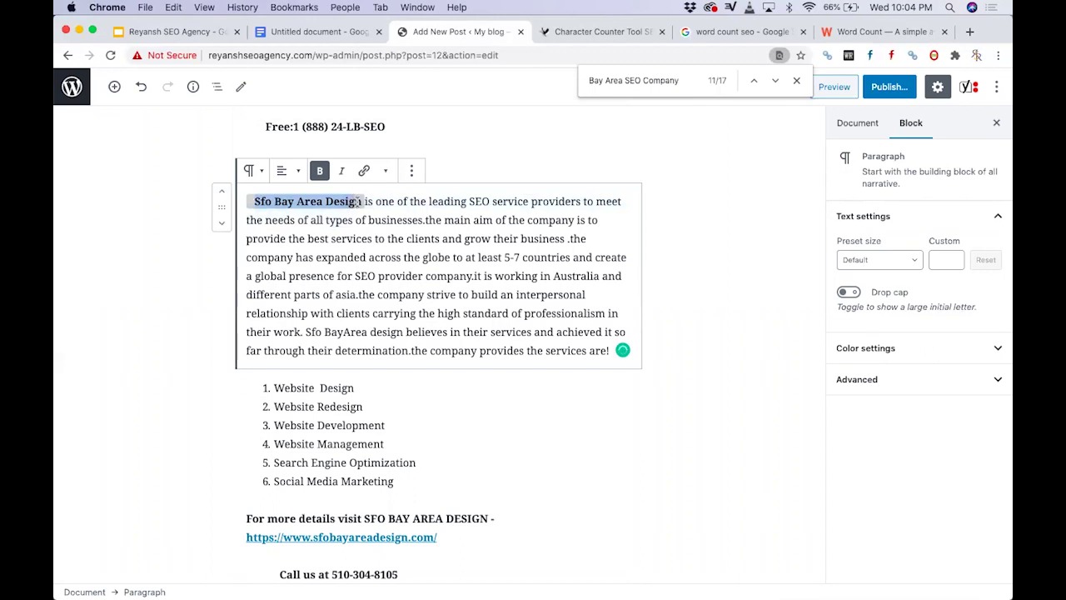
text(Bay Area SEO Company)
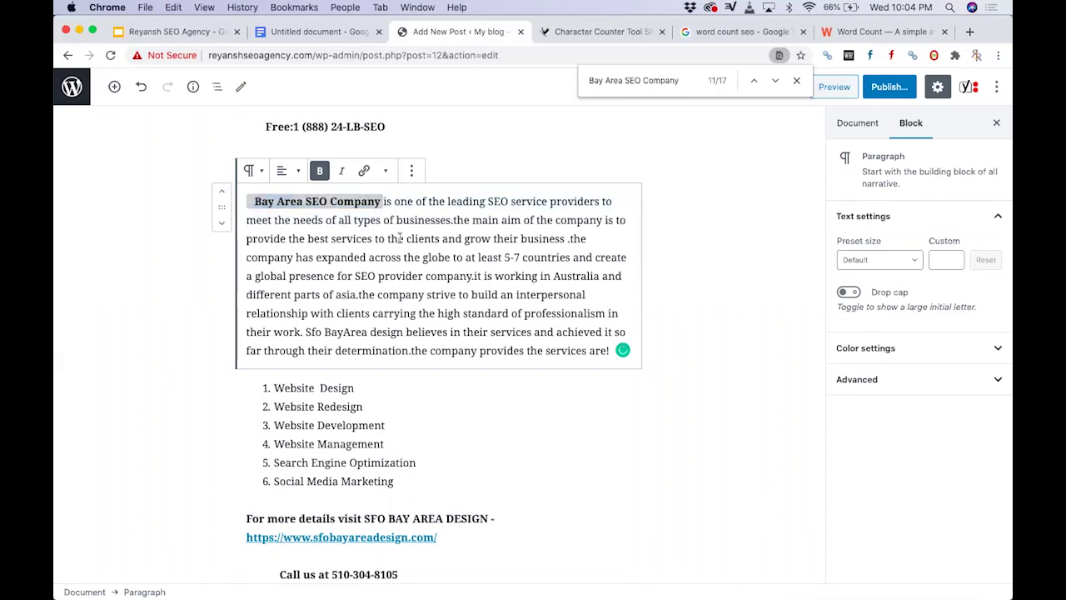
click(255, 201)
key(BackSpace)
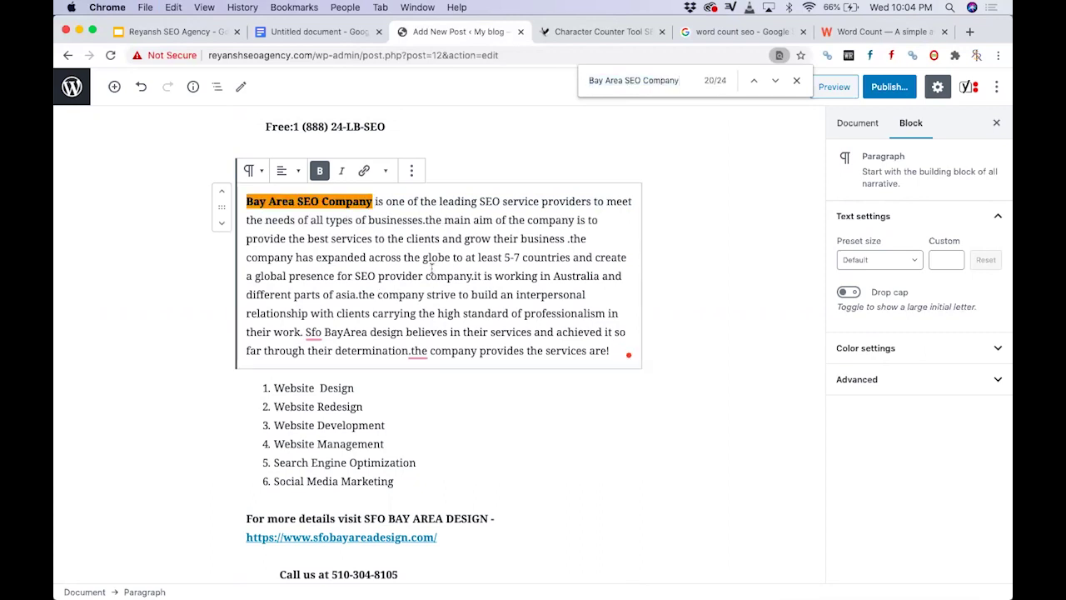
- Review the highlighted "Bay Area SEO Company" occurrences and their spacing throughout the whole post
scroll(442, 283, down, 20)
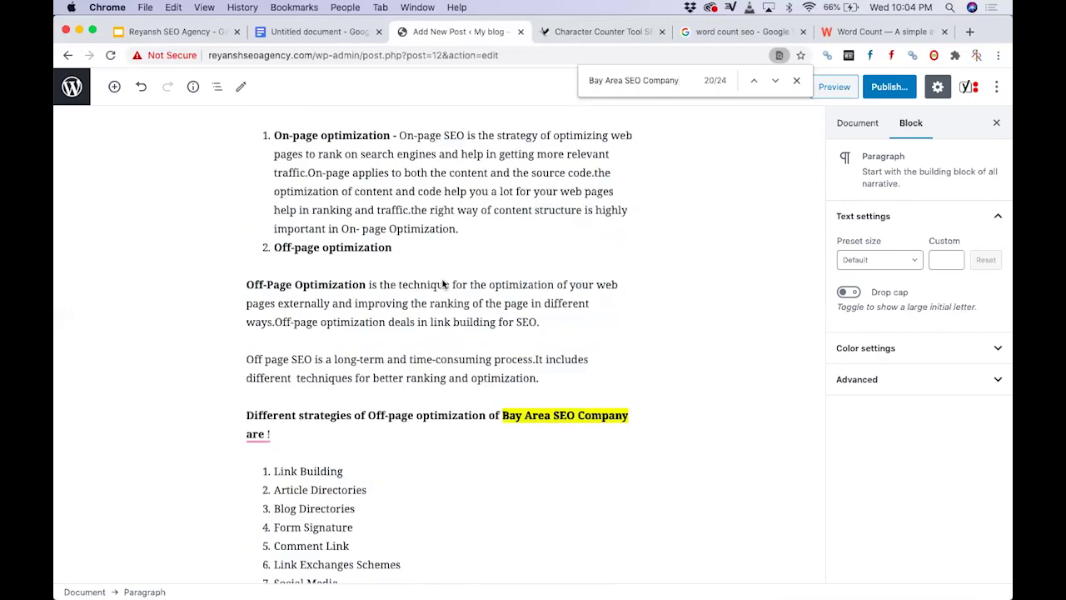
scroll(442, 280, up, 20)
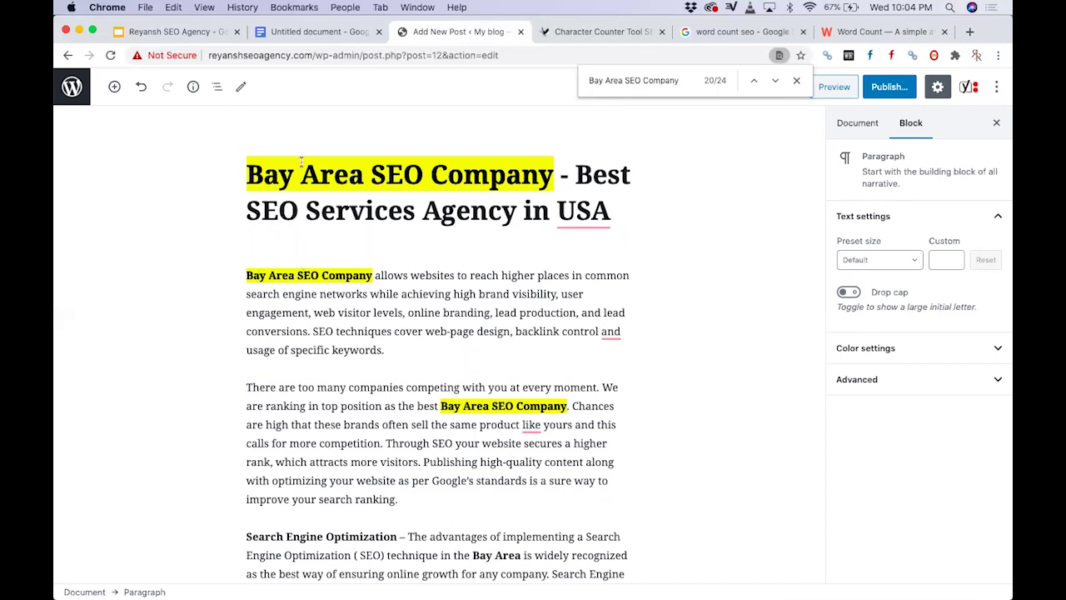
scroll(366, 320, down, 2)
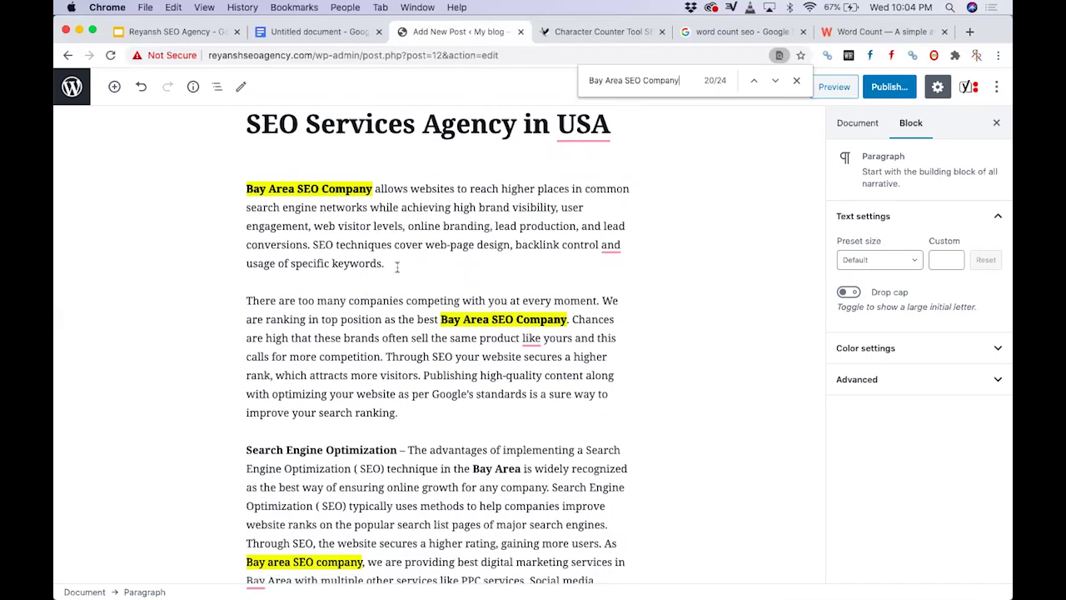
scroll(405, 248, down, 5)
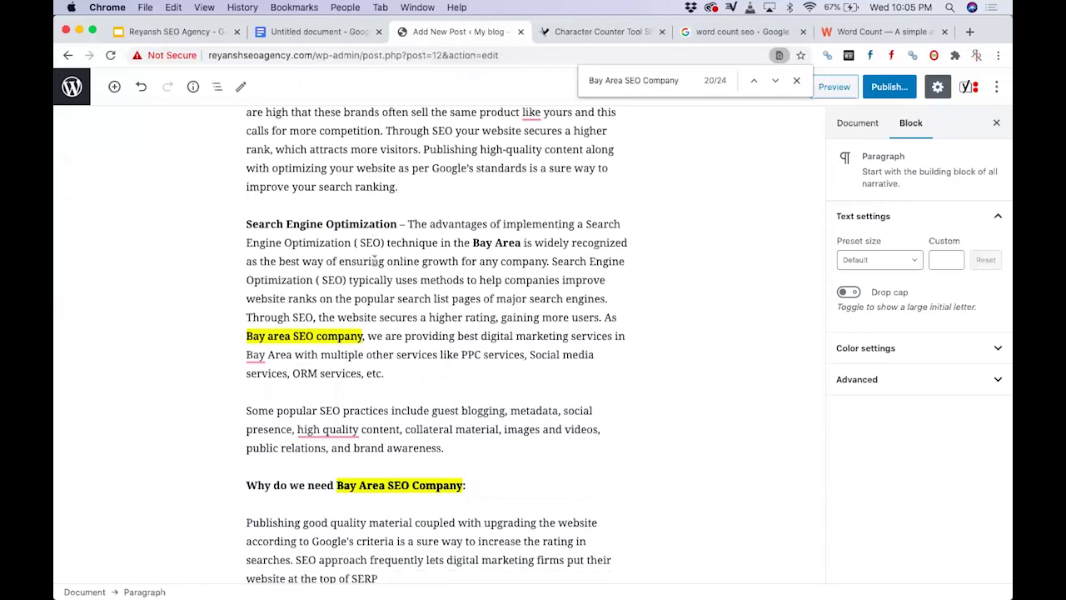
scroll(398, 412, down, 4)
scroll(379, 391, down, 10)
scroll(379, 392, down, 10)
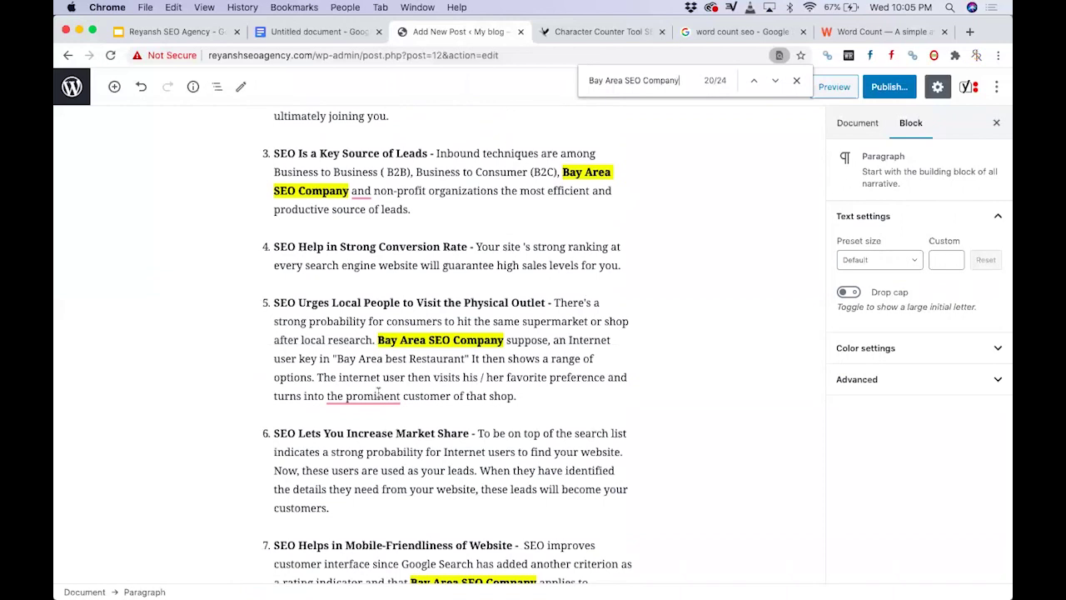
scroll(379, 391, up, 20)
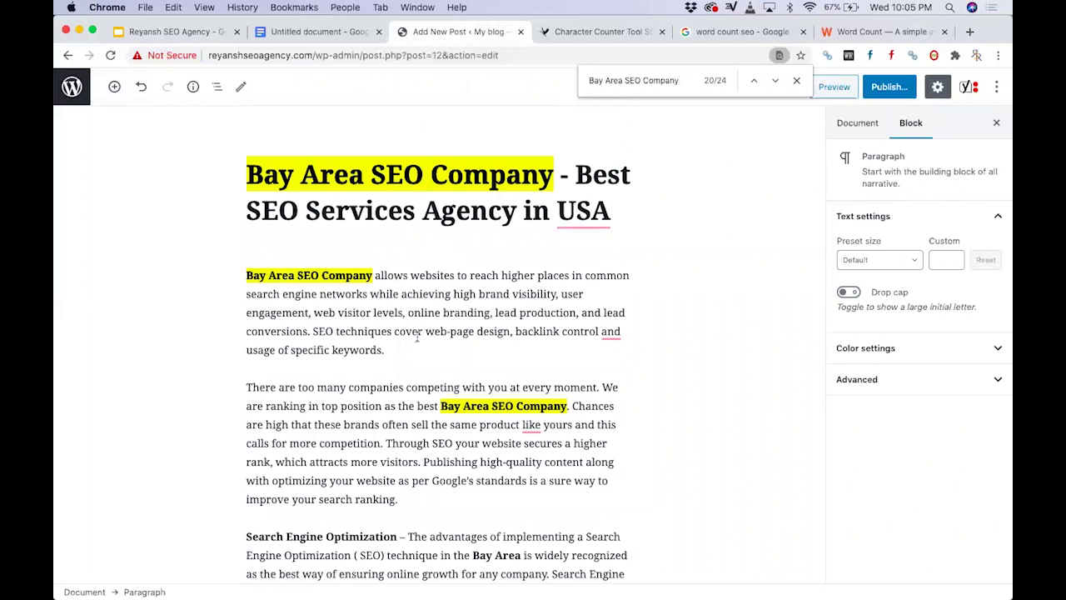
scroll(417, 336, down, 10)
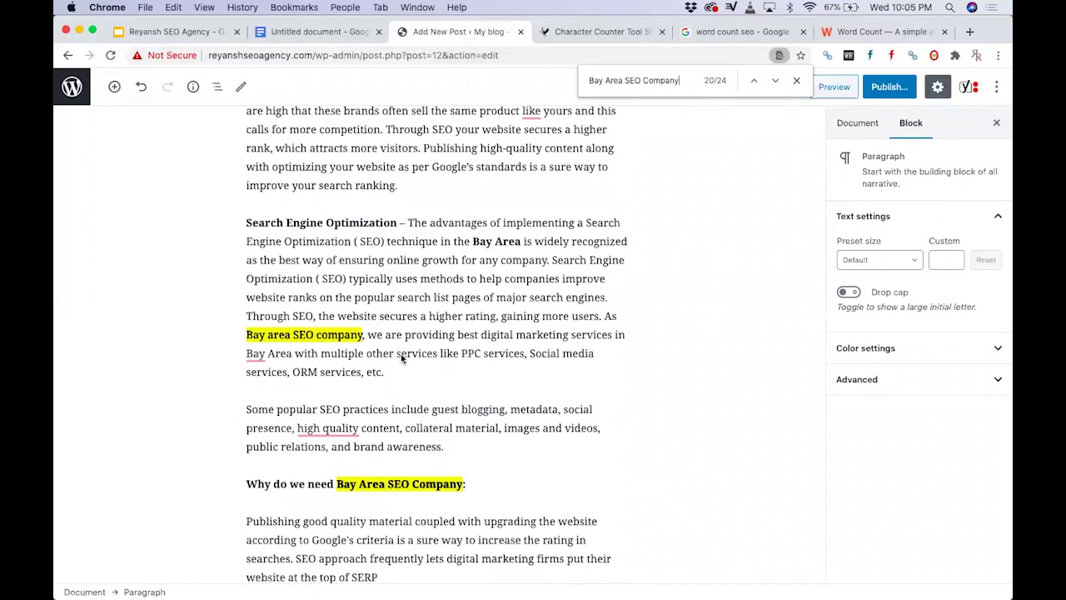
scroll(374, 432, down, 20)
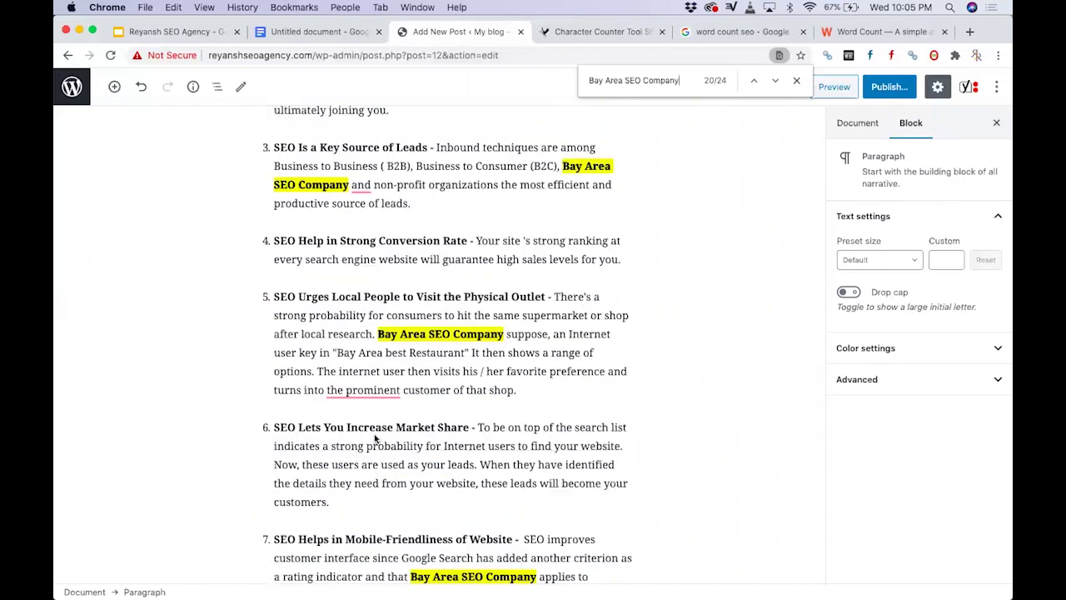
scroll(374, 432, down, 20)
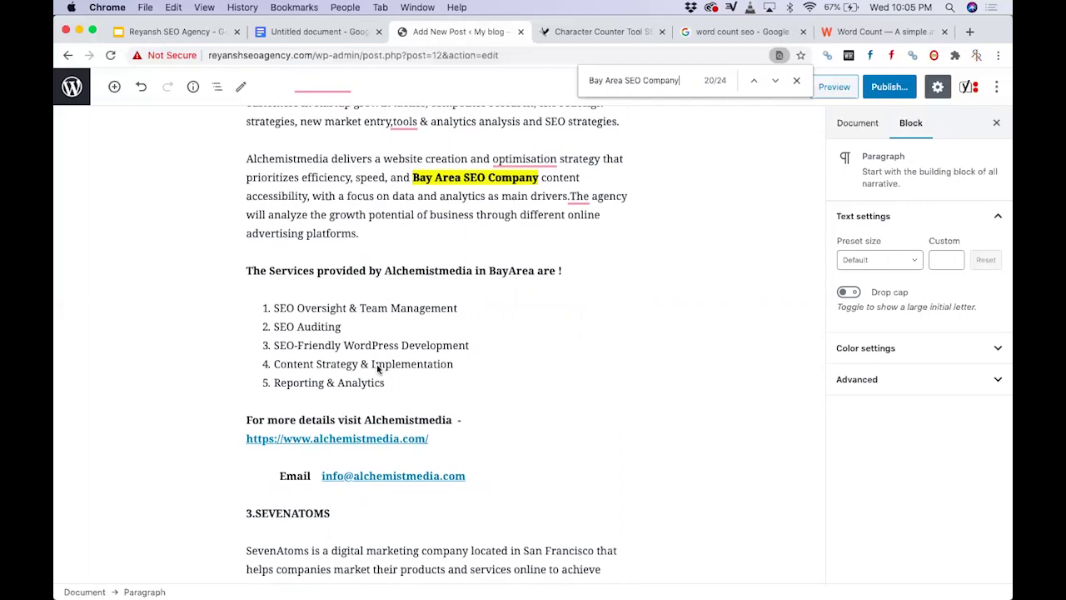
scroll(433, 375, down, 4)
scroll(451, 448, down, 20)
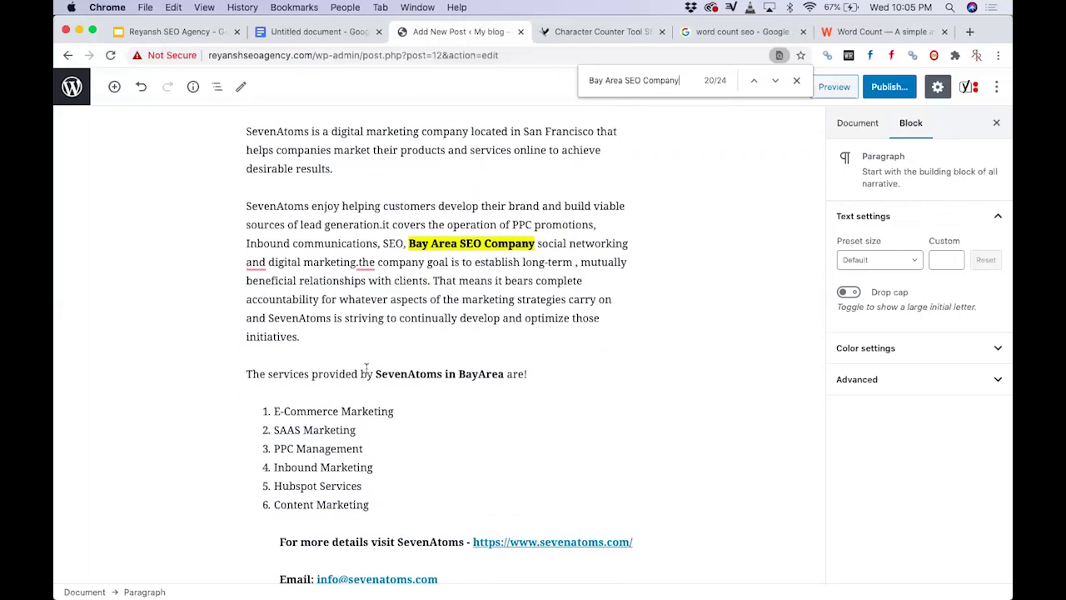
scroll(360, 383, down, 20)
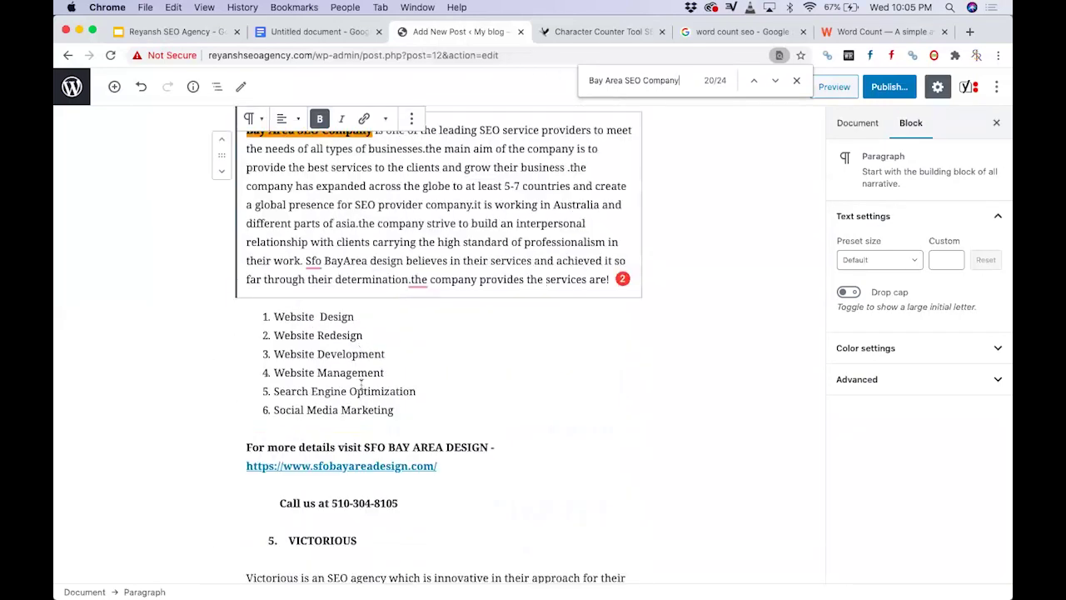
scroll(360, 384, down, 15)
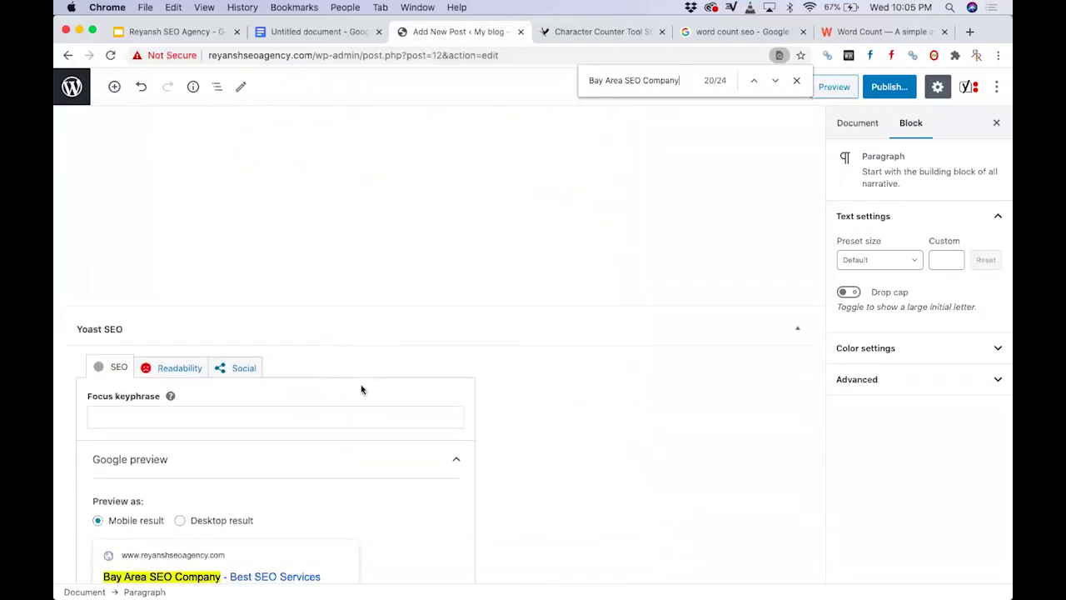
- Switch to the Google Slides presentation and add a Title and body slide after the "5. Keyword Proximity" slide
click(171, 31)
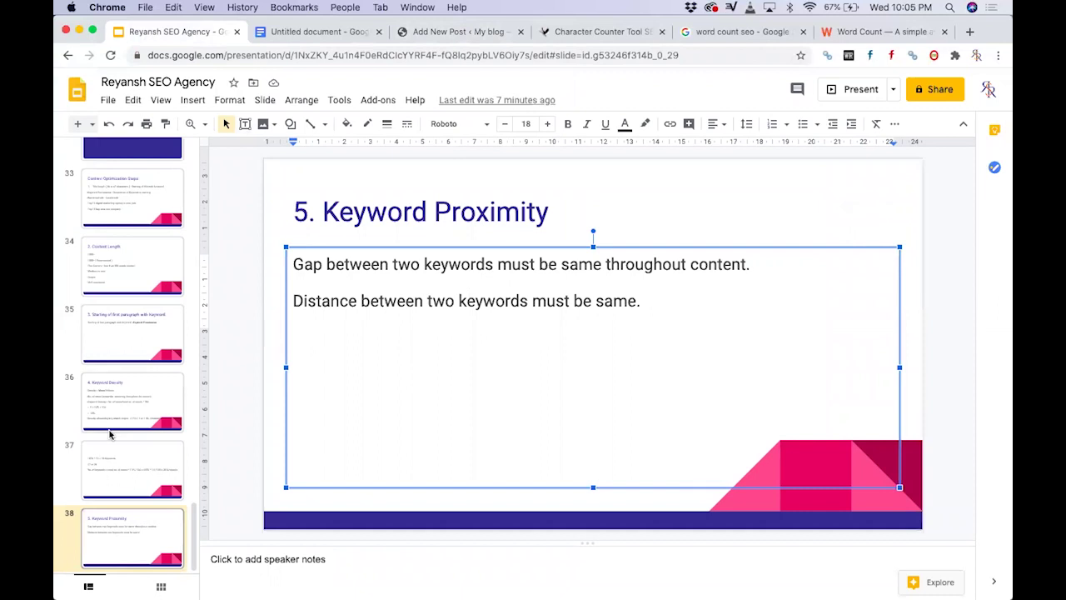
click(94, 124)
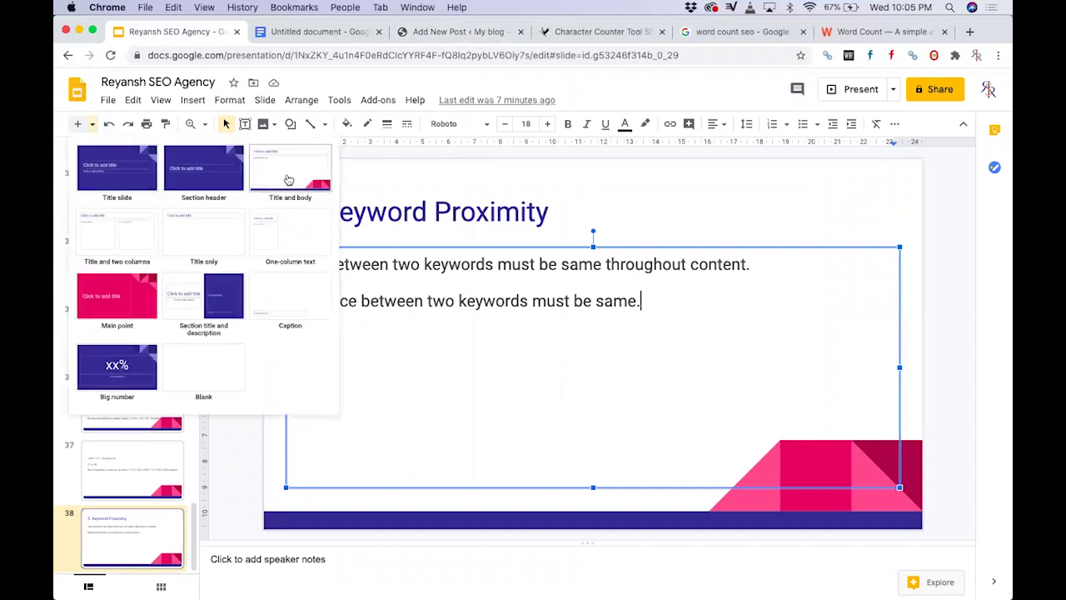
click(287, 179)
- Title the new slide "Keyword in Sub Headings ( h2, h3 )"
click(431, 214)
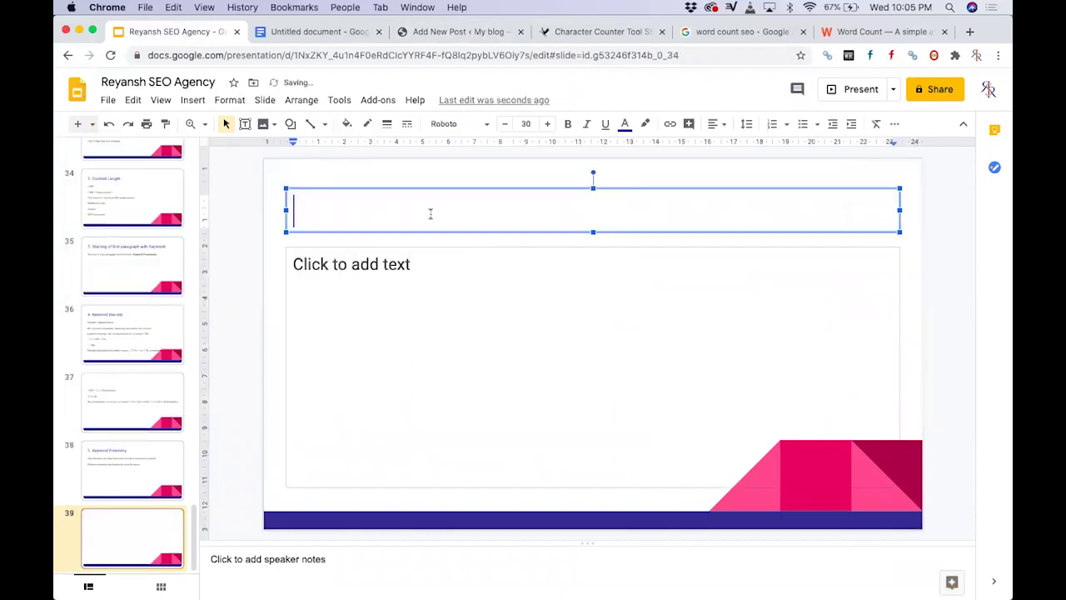
text(Keyw)
text(n Seu)
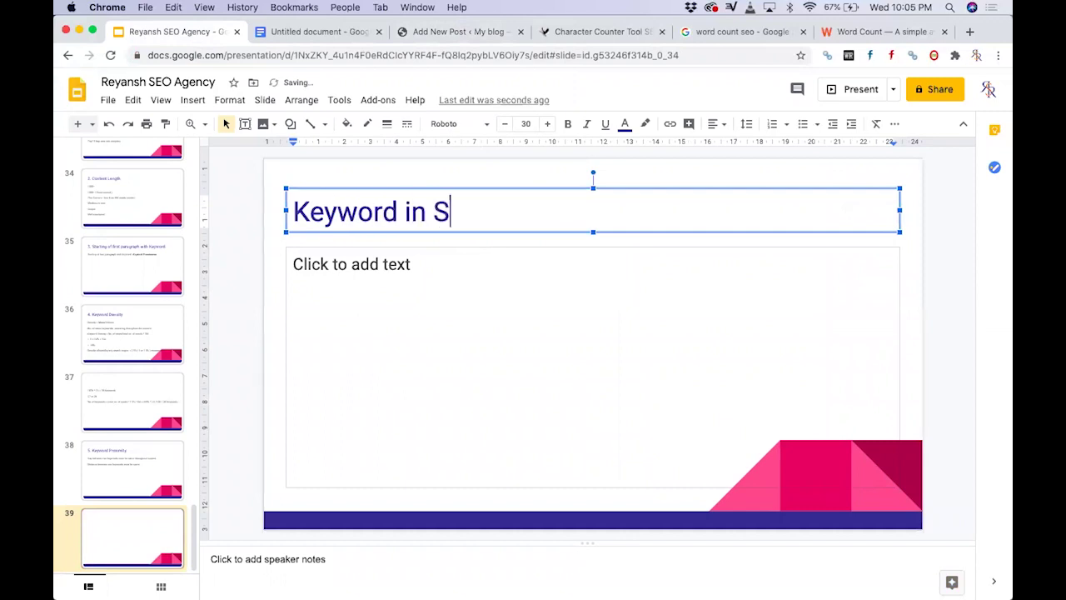
key(BackSpace)
key(BackSpace)
text(ub Hea)
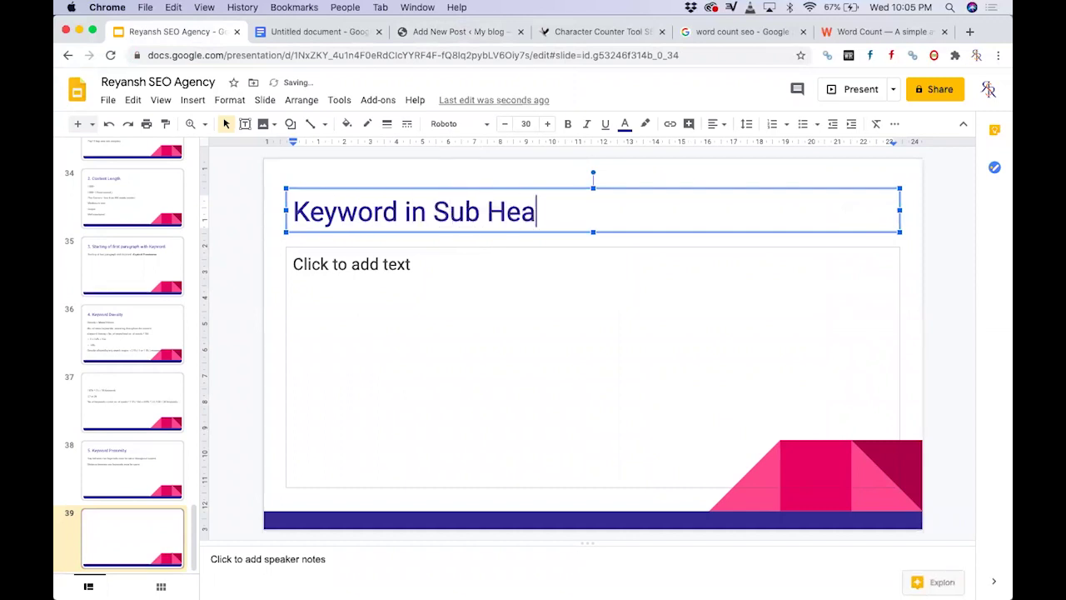
text(dings ( )
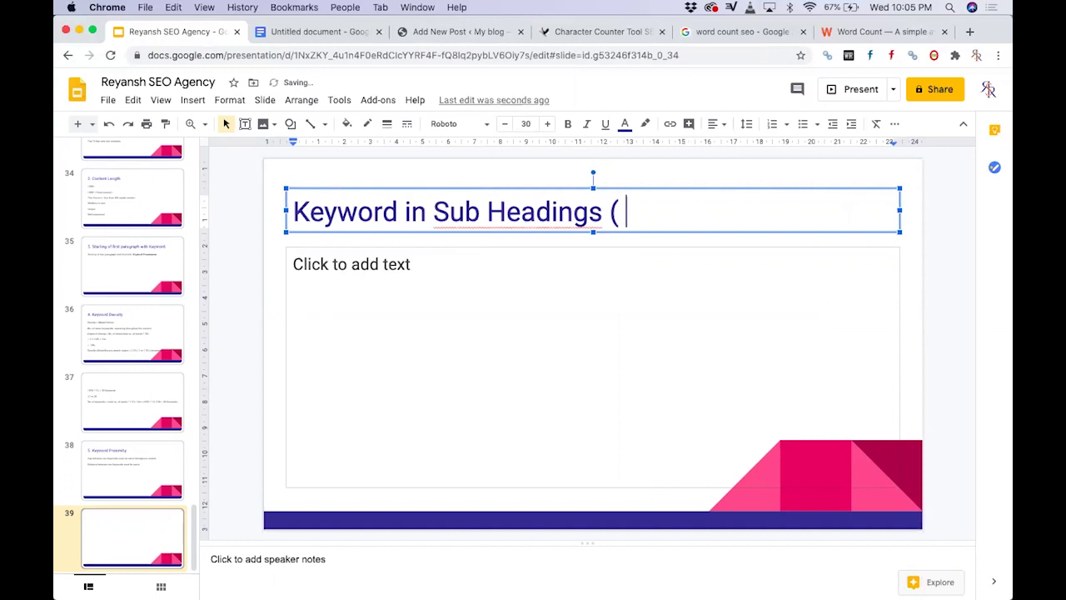
text(h2, h3 )
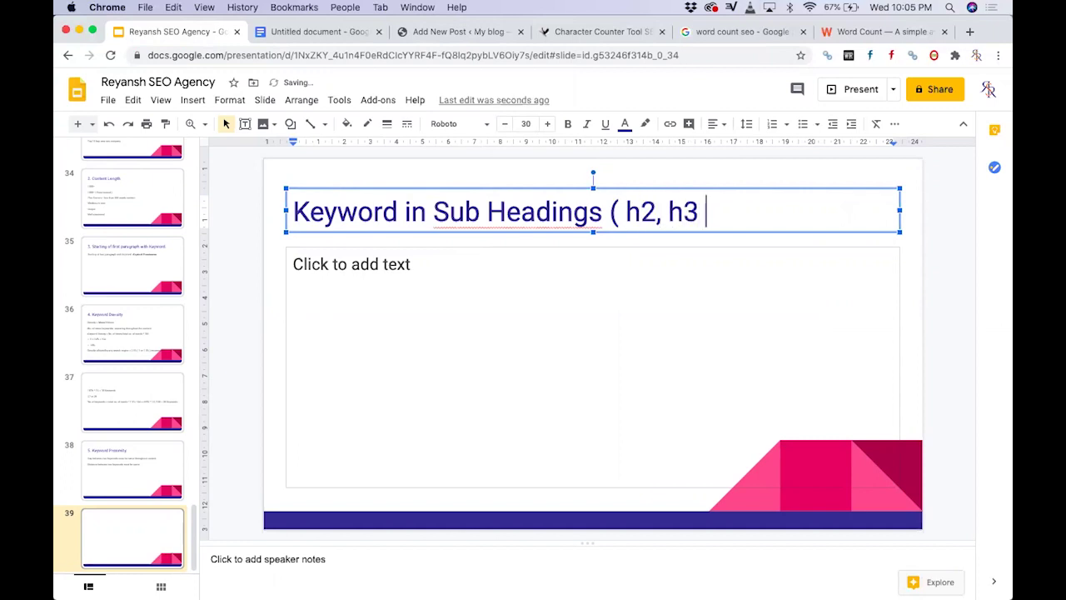
text())
click(494, 313)
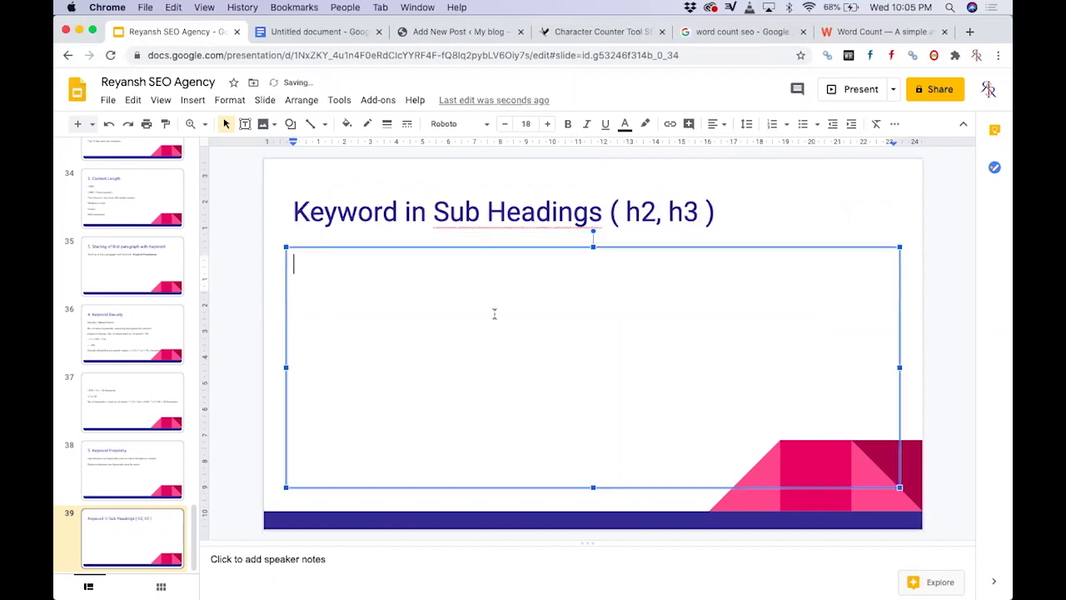
- Return to the WordPress post and transform the "Why do we need Bay Area SEO Company:" paragraph into an H2 heading
click(439, 36)
scroll(441, 241, up, 10)
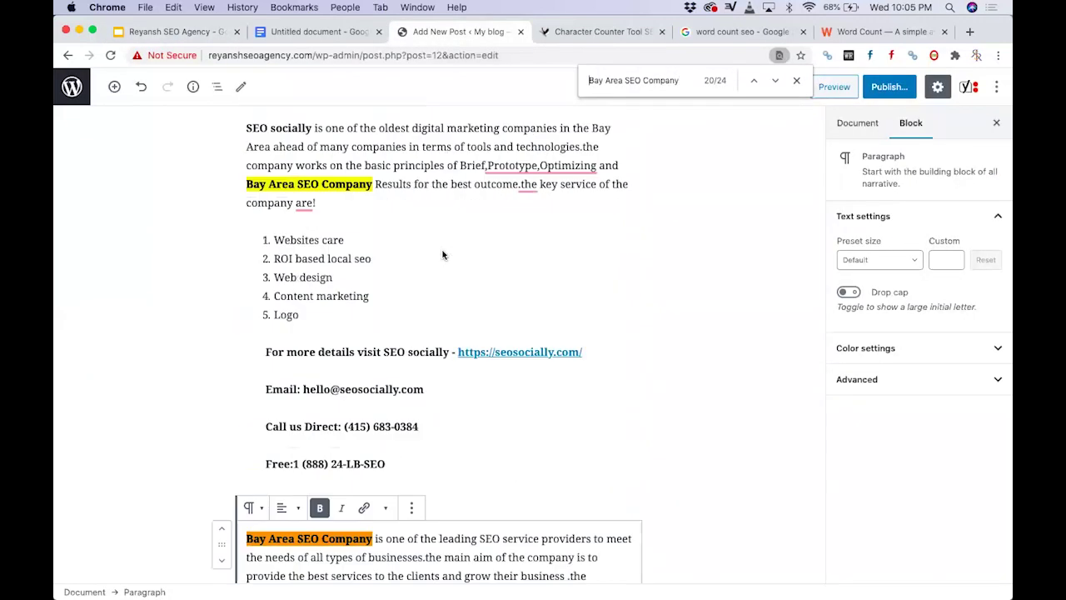
scroll(443, 254, up, 15)
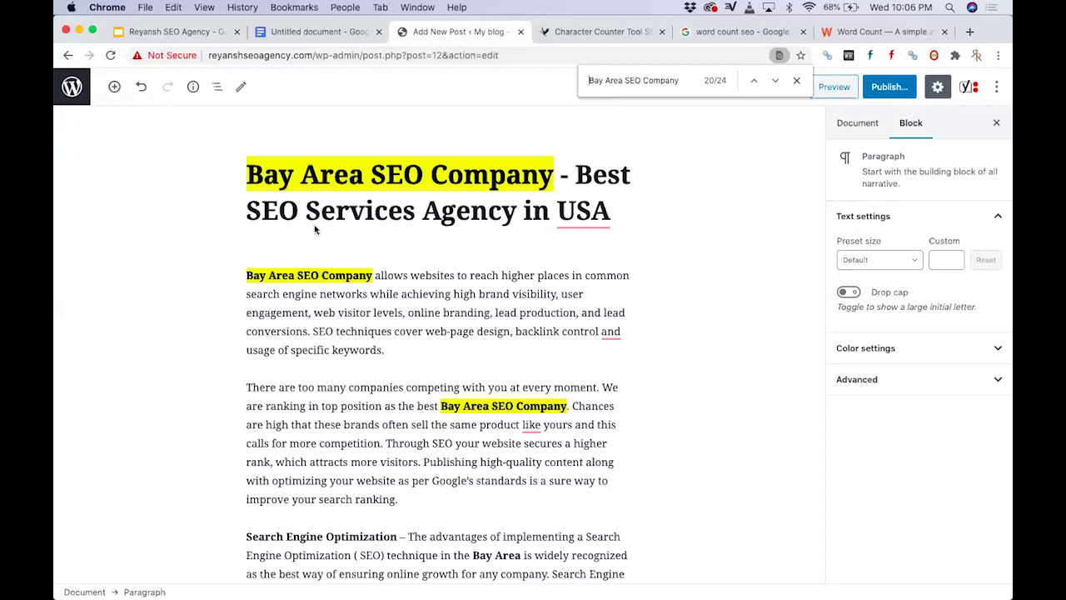
scroll(377, 349, down, 10)
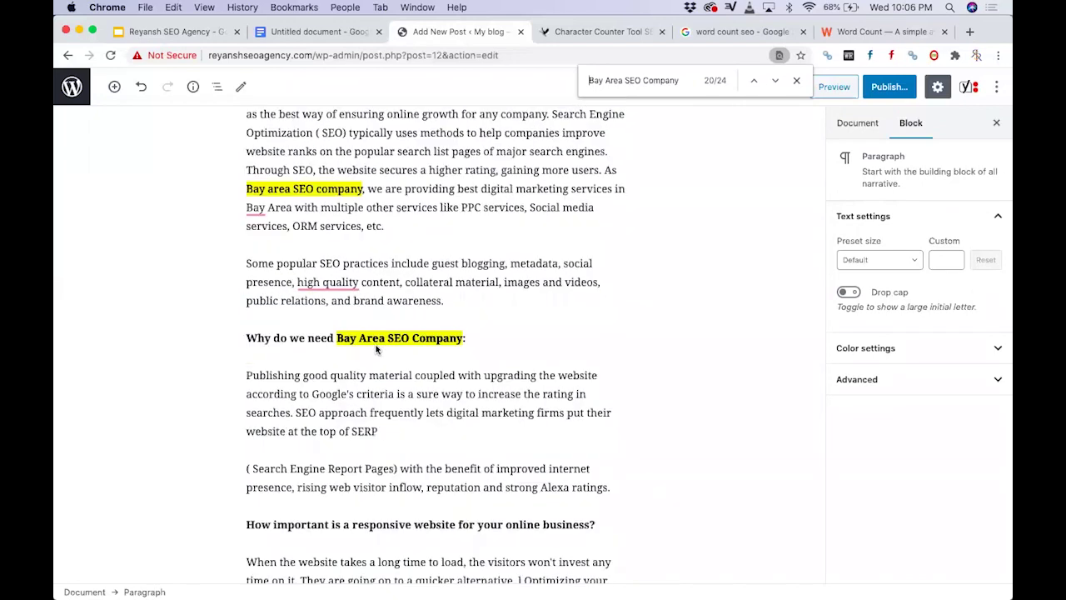
scroll(356, 335, up, 5)
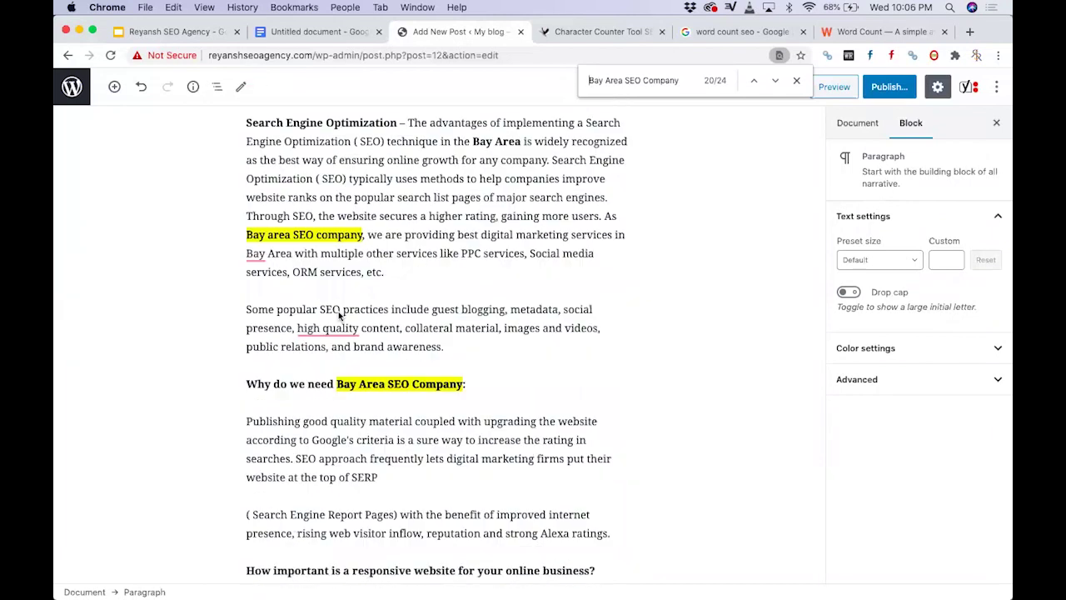
triple_click(315, 395)
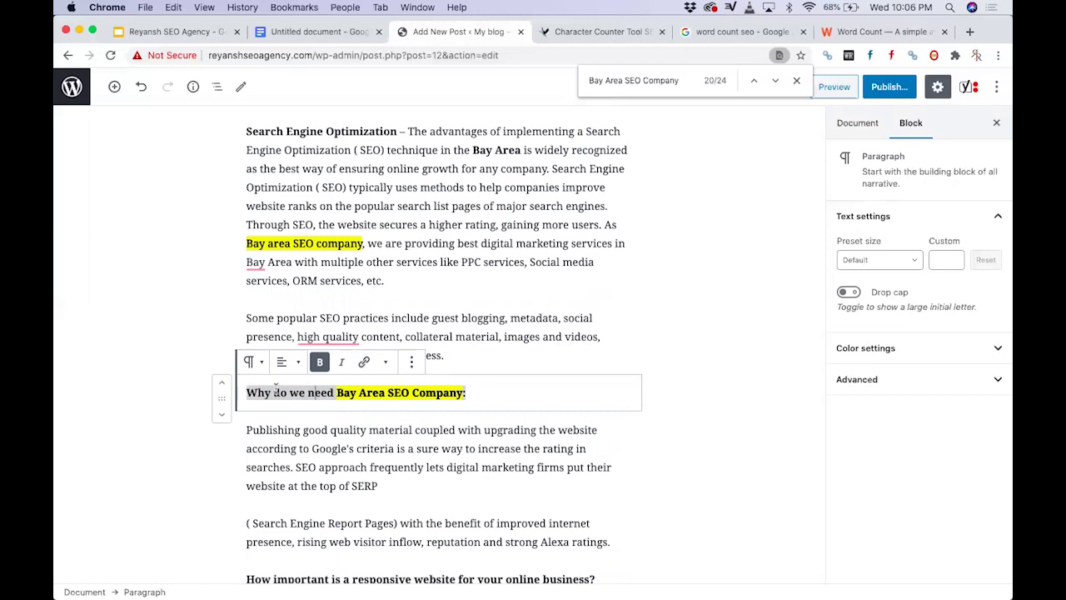
click(254, 360)
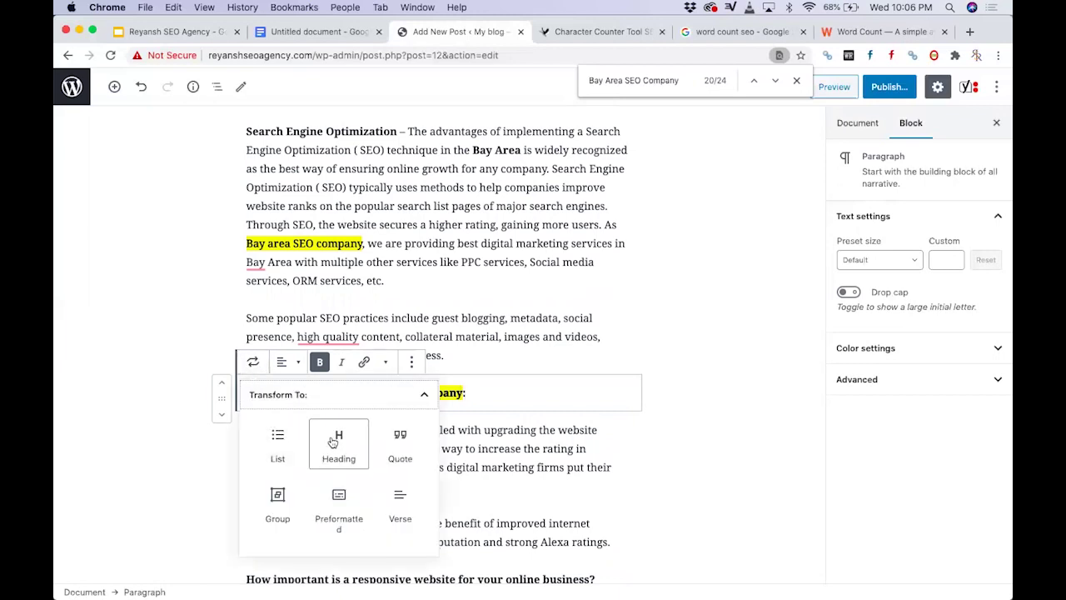
click(337, 435)
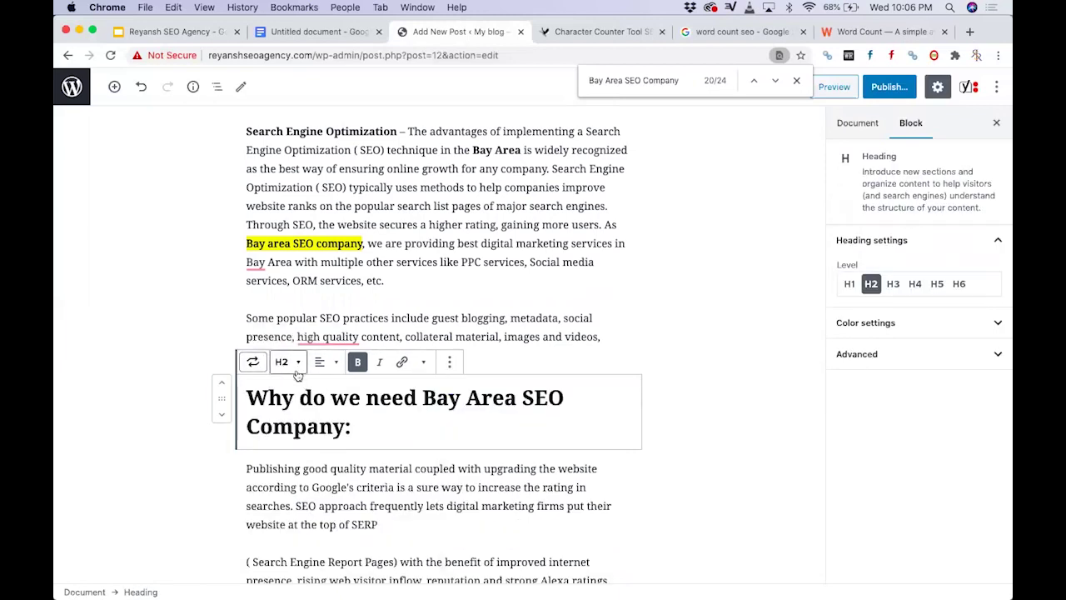
click(231, 388)
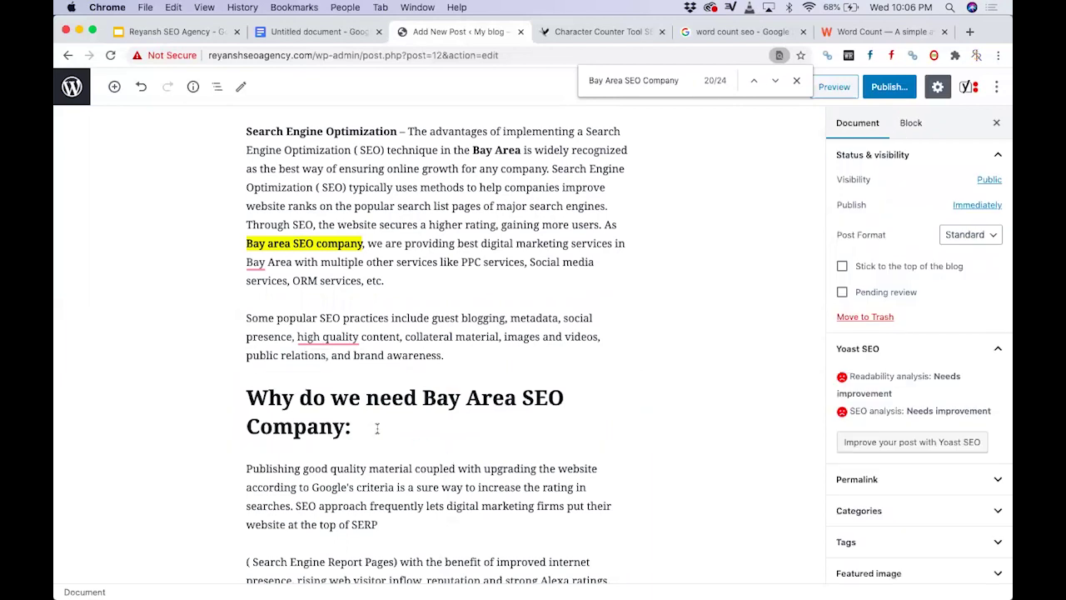
- Transform the "Benefits of Bay Area SEO Company for Entrepreneur and Small Business:-" paragraph into an H3 heading
scroll(376, 428, down, 6)
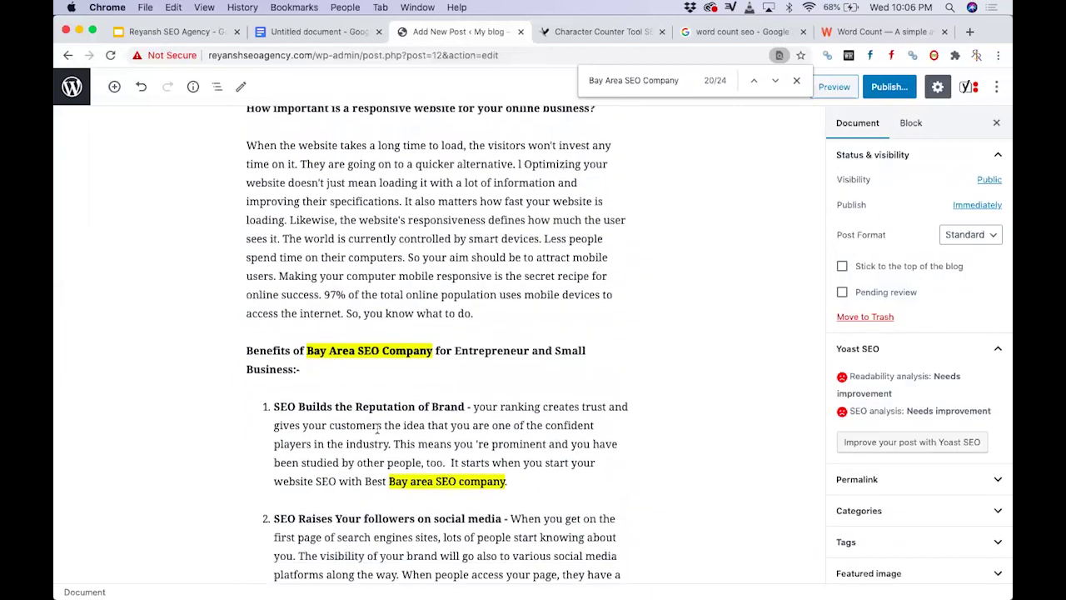
click(289, 351)
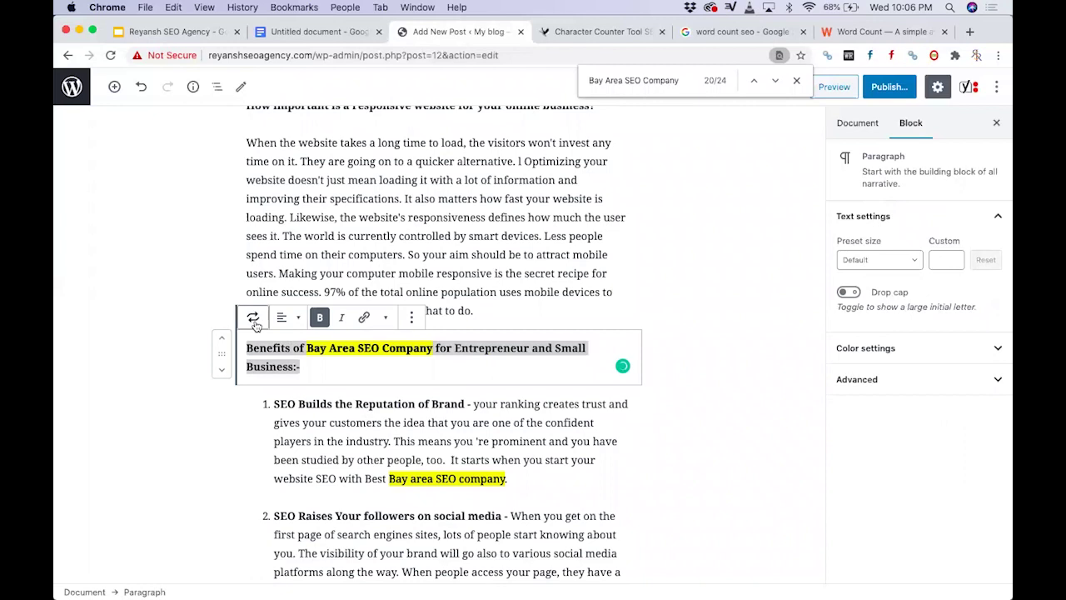
click(253, 317)
click(338, 398)
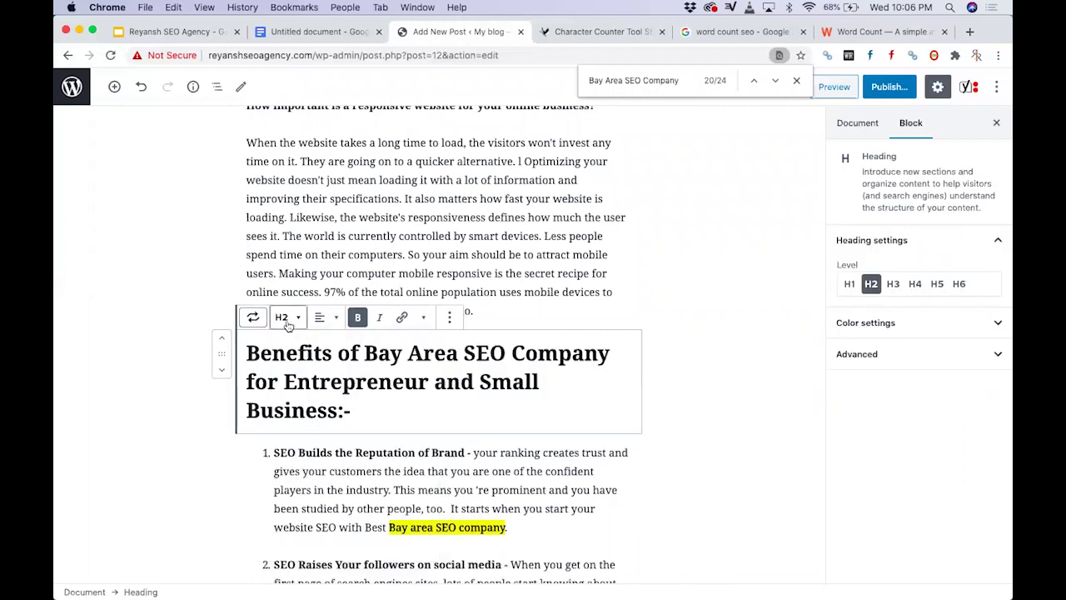
click(287, 321)
click(269, 254)
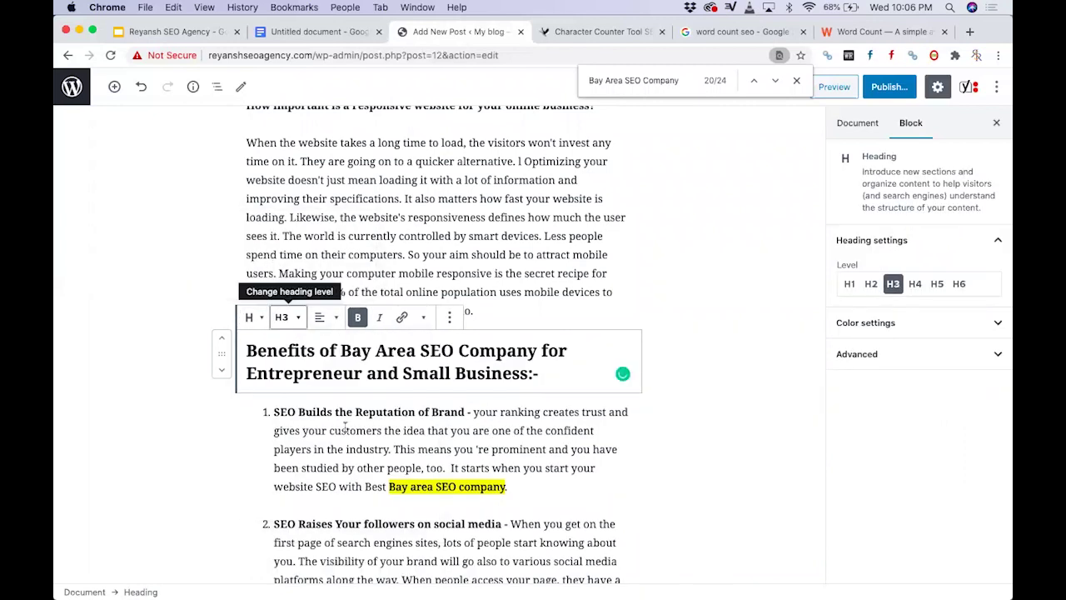
scroll(220, 432, down, 2)
click(221, 437)
- Transform the "List of SEO Services Offered by a BayArea SEO Company are :-" paragraph into an H4 heading
scroll(221, 437, down, 10)
scroll(221, 437, down, 3)
scroll(249, 383, up, 2)
scroll(290, 334, down, 2)
scroll(290, 334, down, 1)
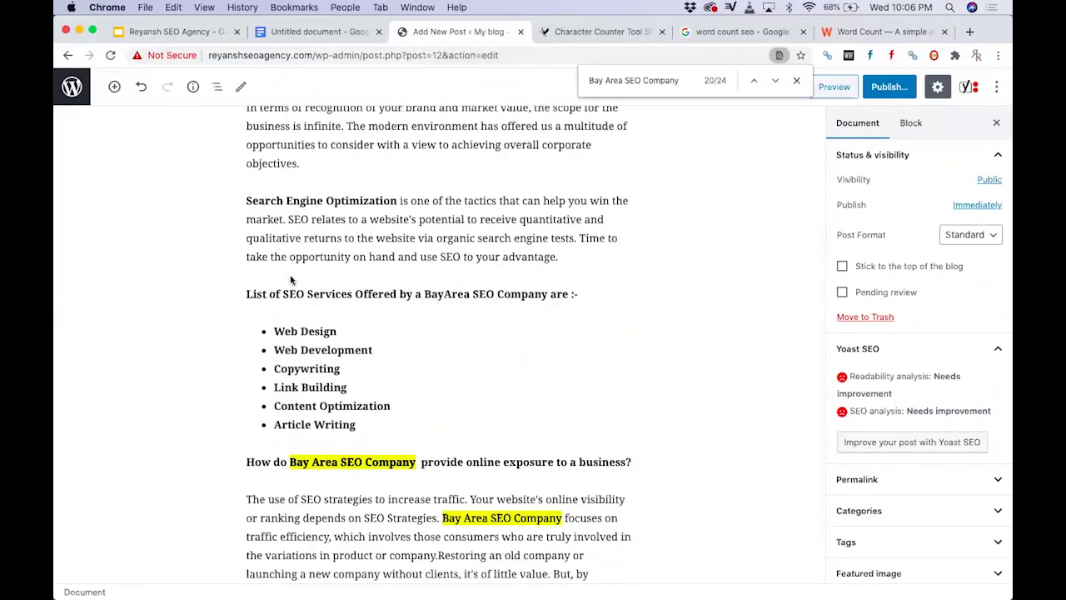
click(291, 295)
click(253, 264)
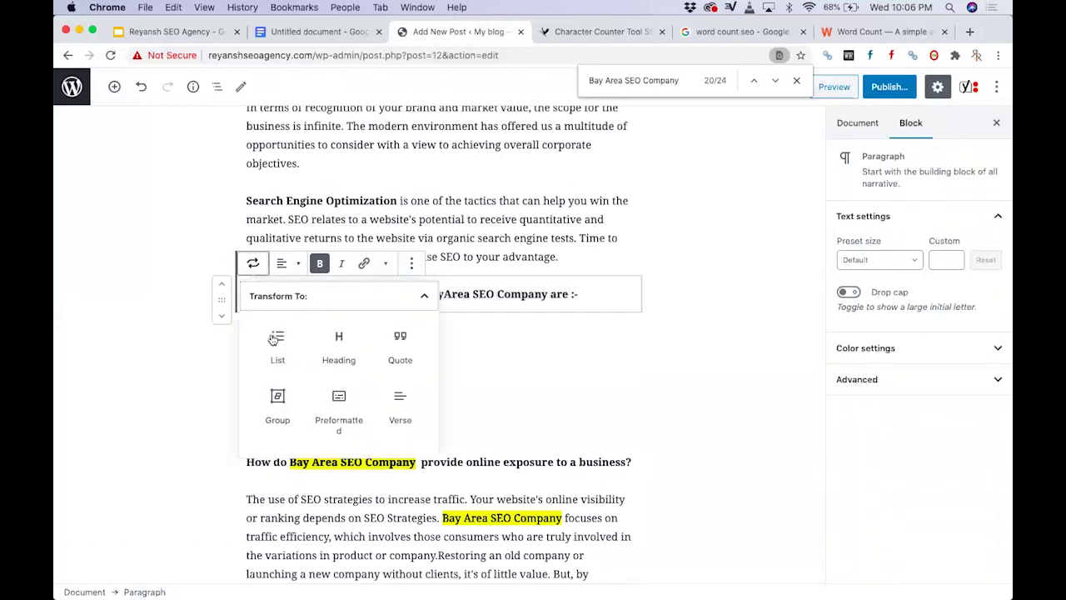
click(336, 339)
click(284, 265)
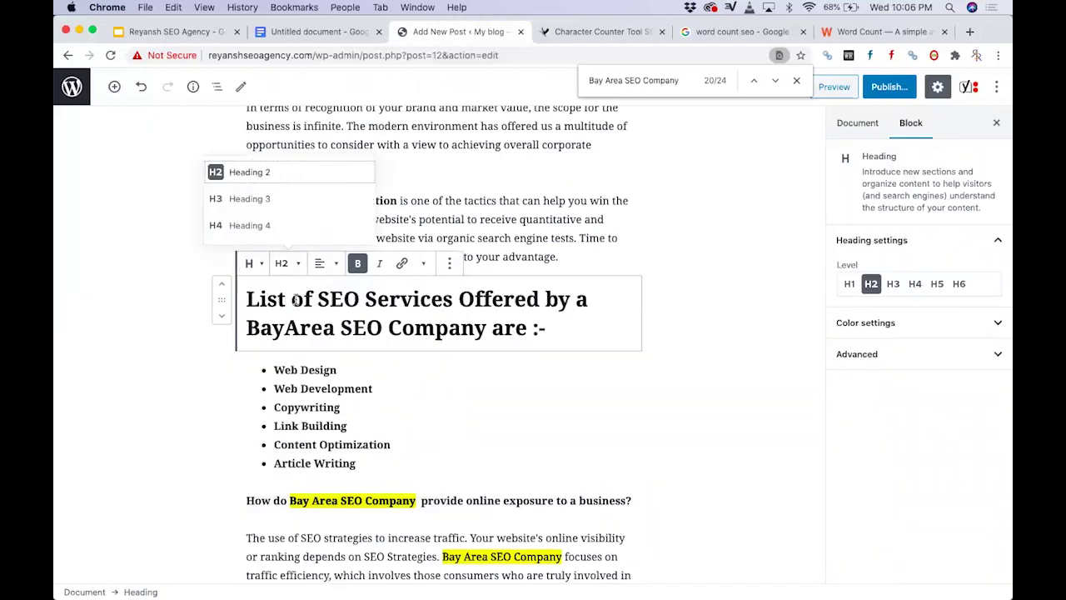
click(269, 222)
click(167, 346)
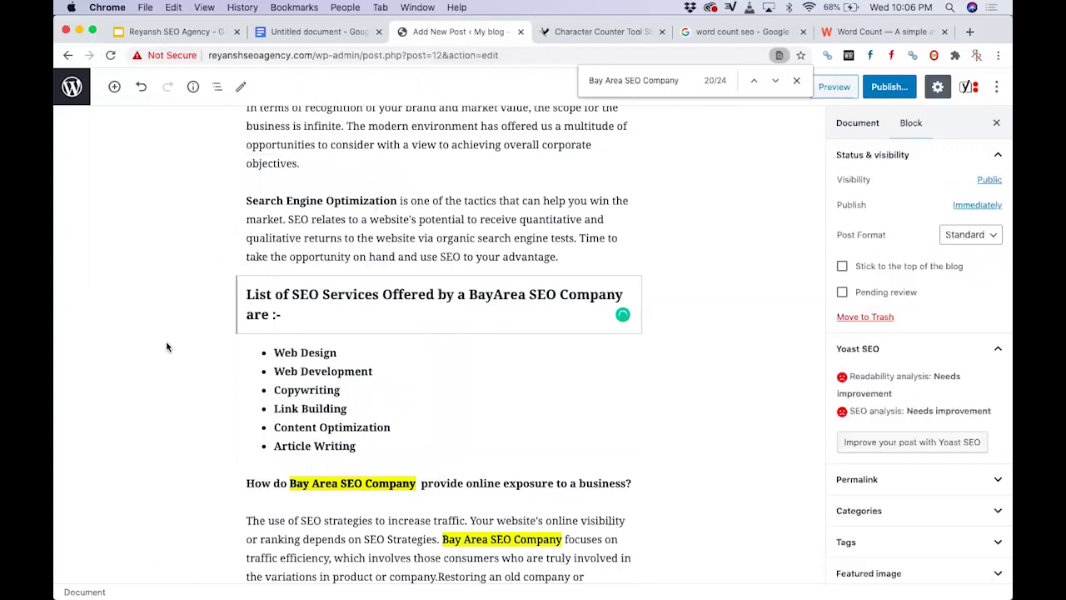
- Transform the "SEO strategies offered Bay Area SEO Company" paragraph into an H4 heading
scroll(204, 400, down, 5)
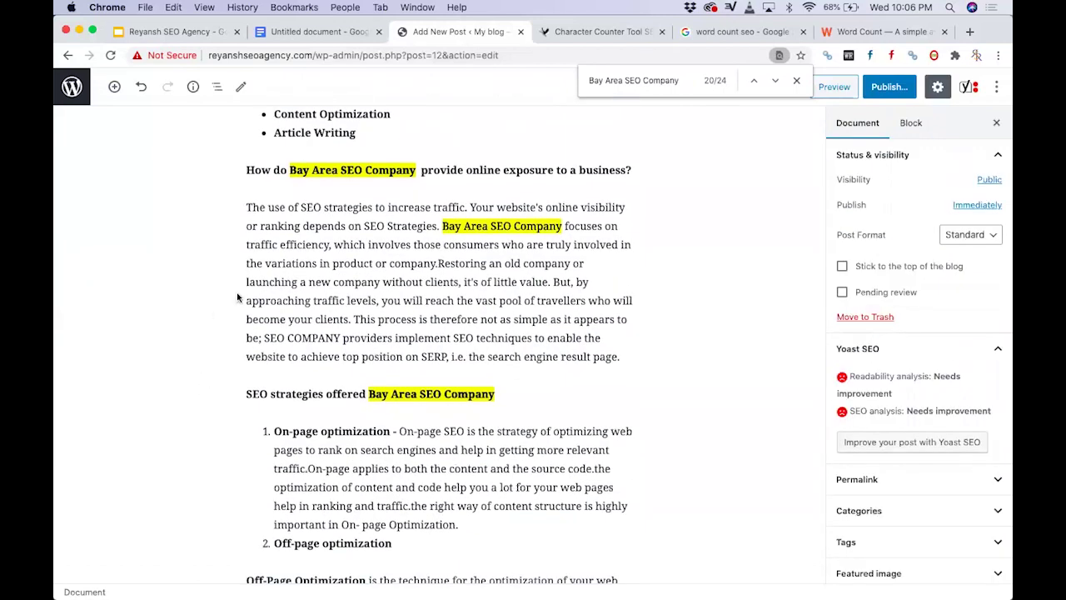
click(273, 394)
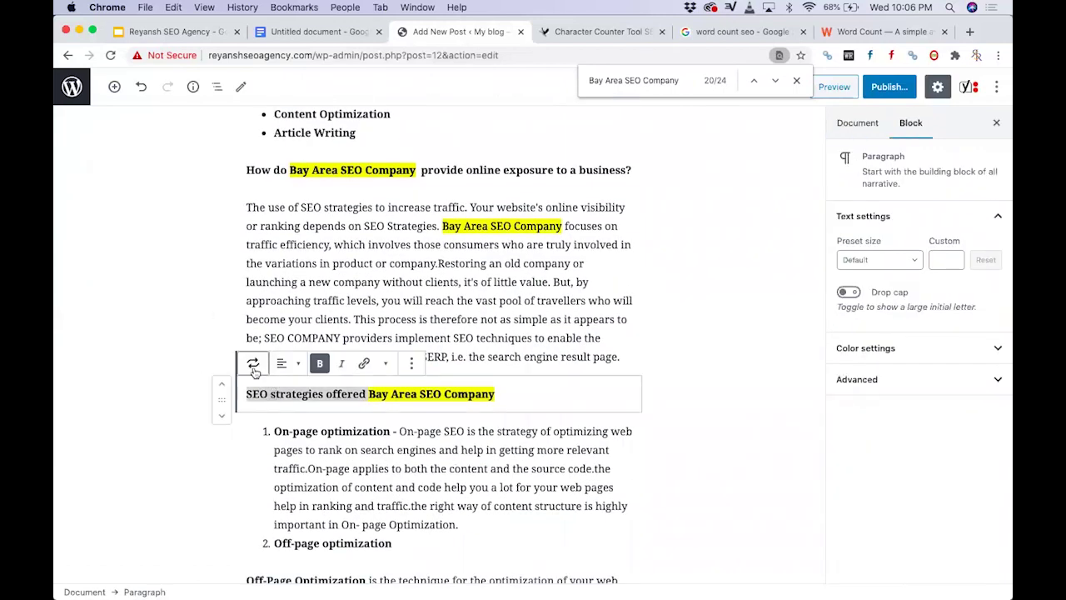
click(253, 364)
click(356, 423)
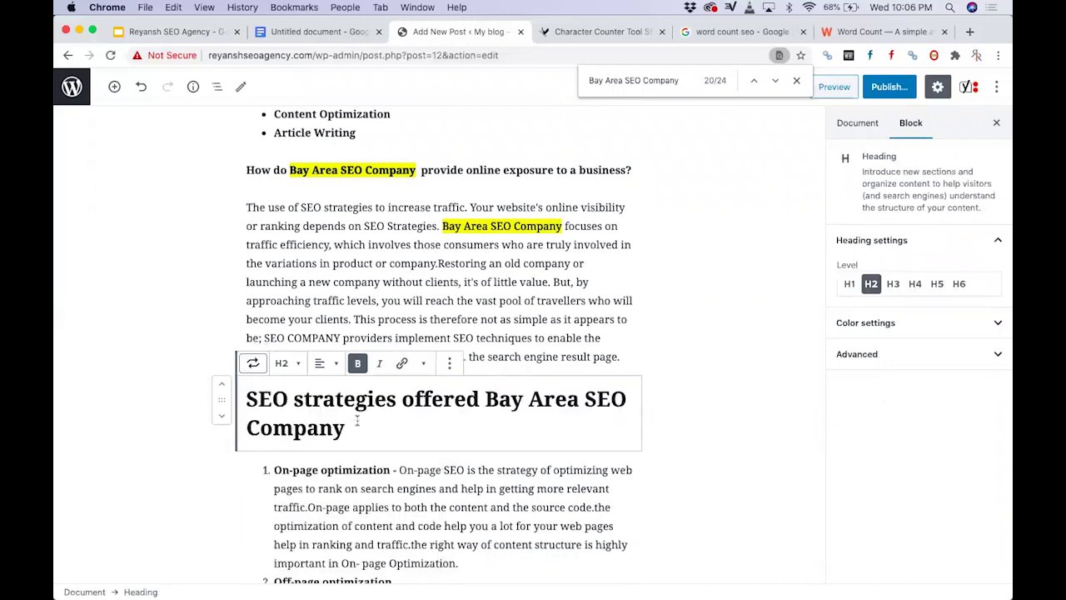
click(290, 366)
click(272, 322)
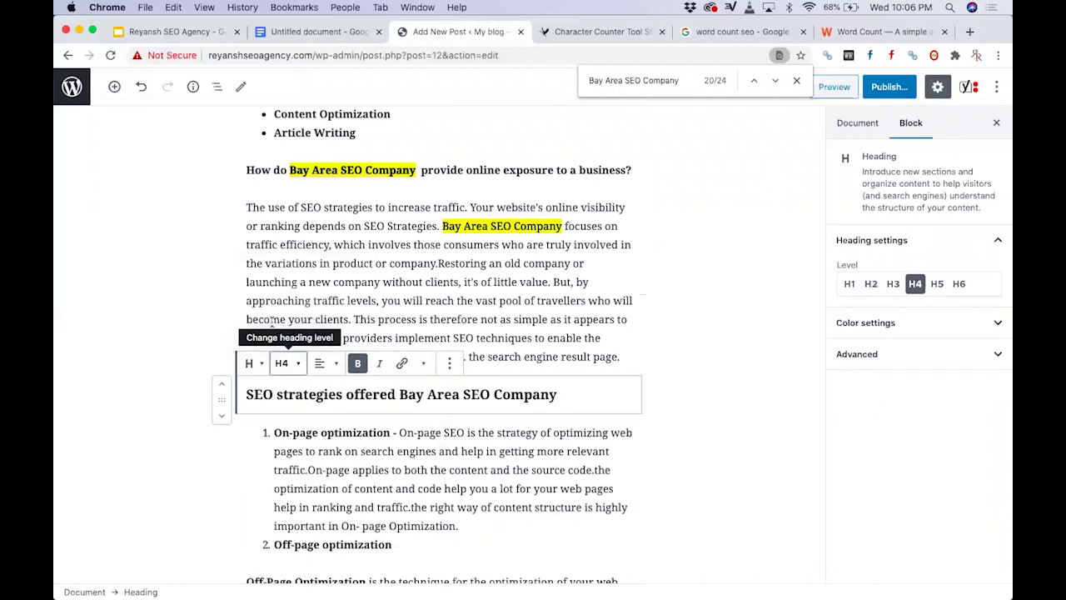
click(168, 401)
- Replace "Company" with "Services" in the "Benefits of Bay Area SEO Company for Entrepreneur and Small Business:-" heading
scroll(168, 401, down, 10)
scroll(168, 401, down, 3)
scroll(168, 401, up, 10)
scroll(168, 401, up, 15)
scroll(168, 402, up, 6)
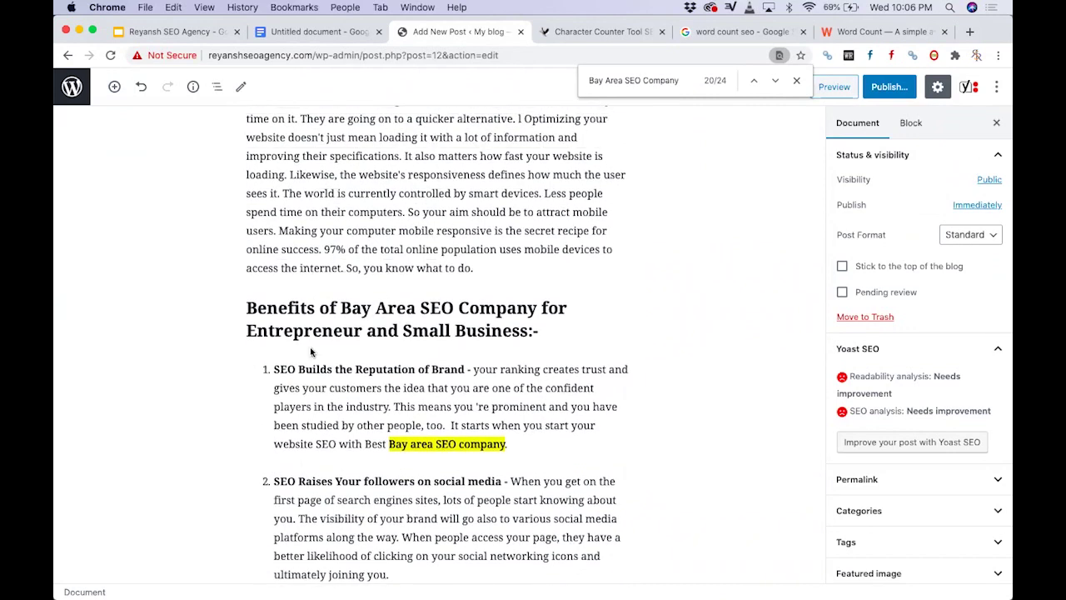
scroll(421, 429, up, 10)
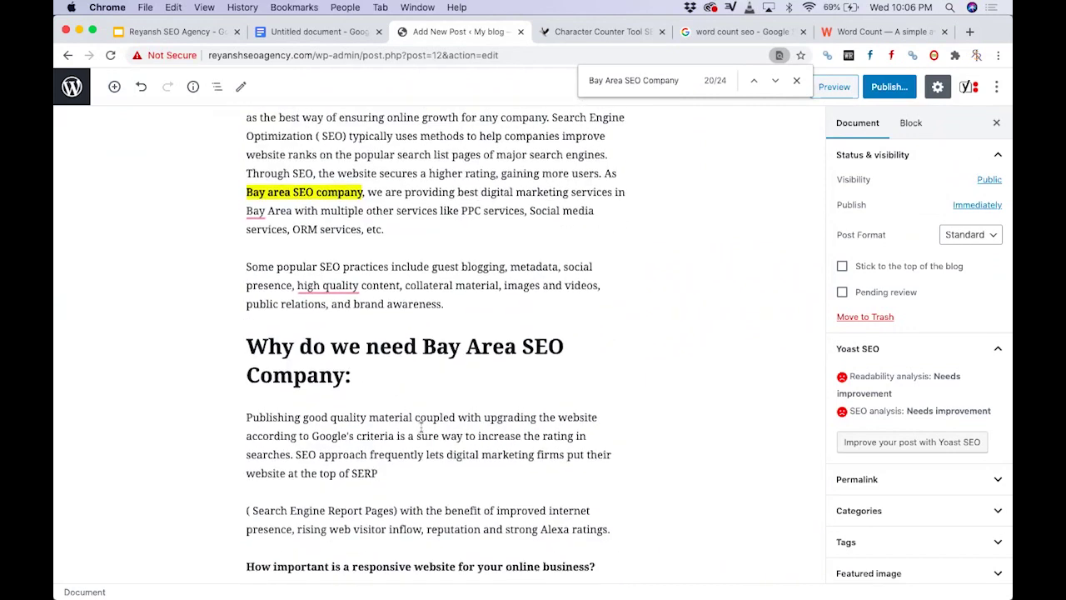
scroll(421, 429, up, 1)
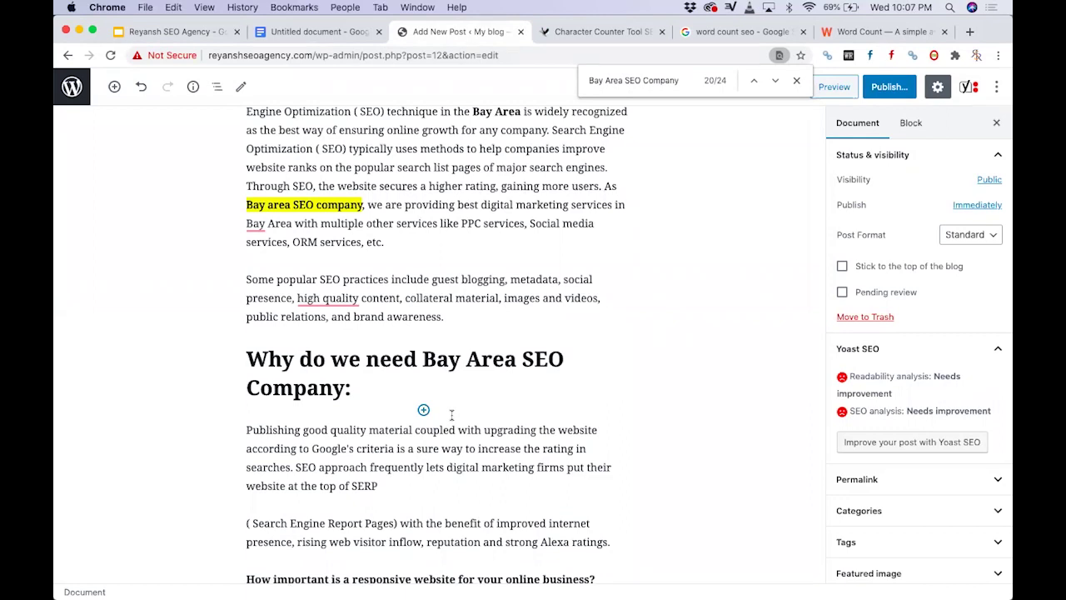
scroll(451, 414, down, 10)
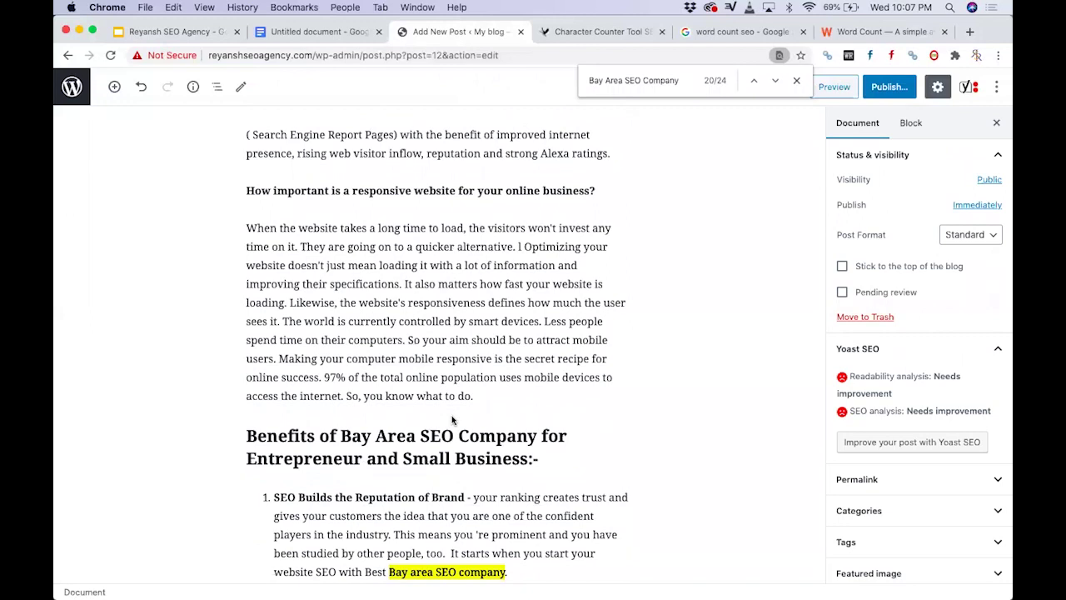
double_click(482, 438)
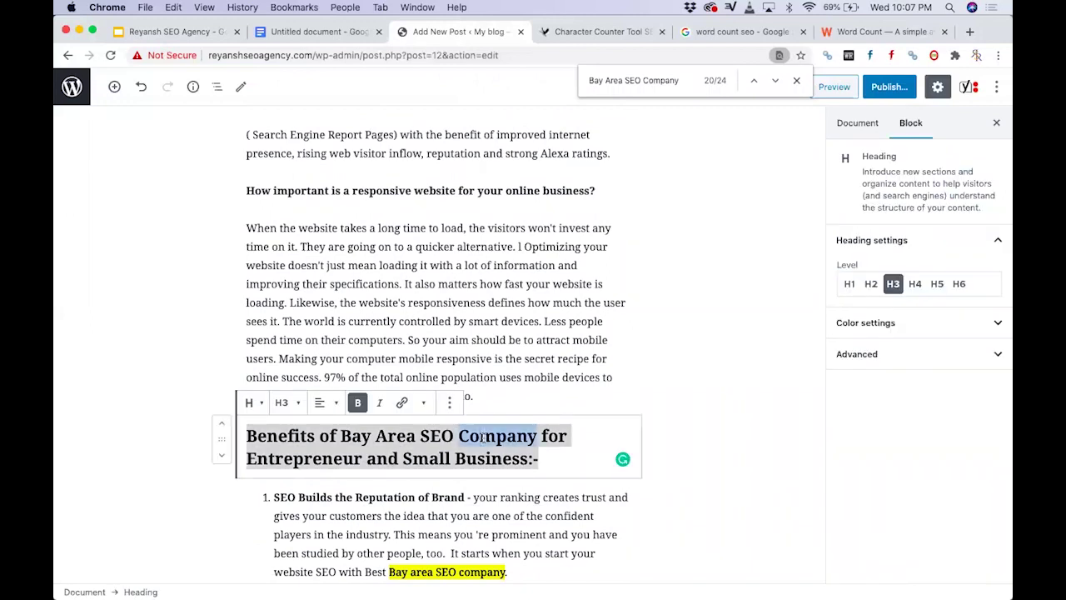
text(Services)
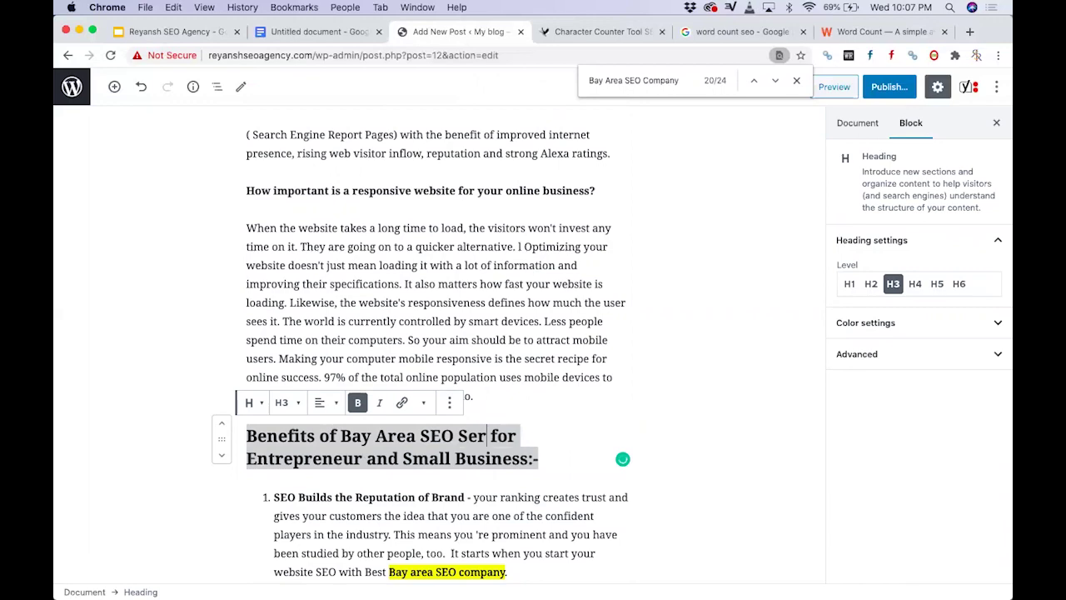
scroll(380, 466, down, 20)
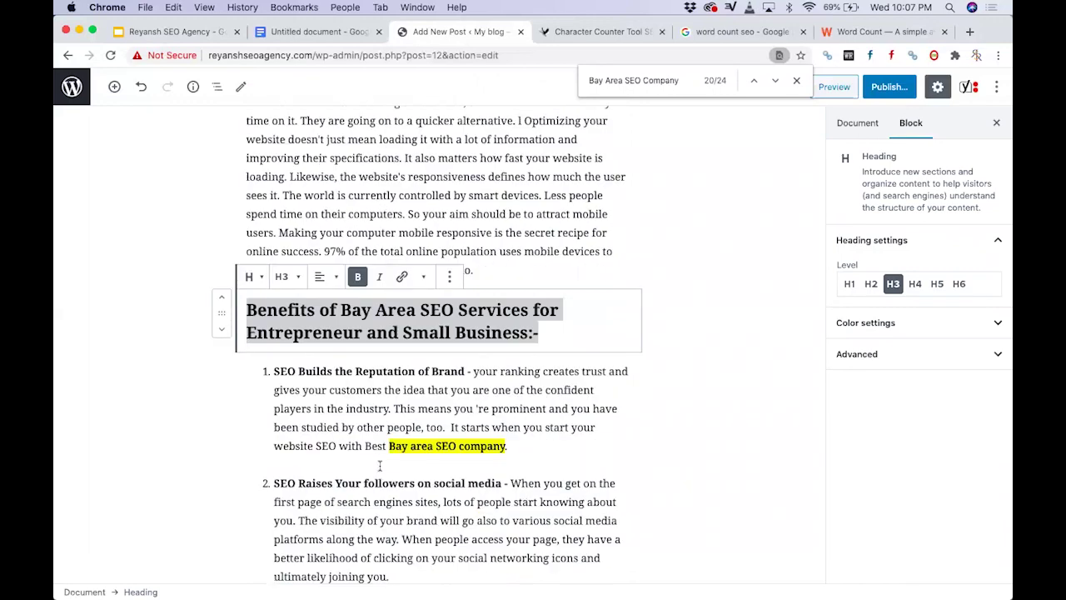
- Replace "Company" with "Agency" in the "List of SEO Services Offered by a Bay Area SEO Company are :-" heading
scroll(380, 467, down, 5)
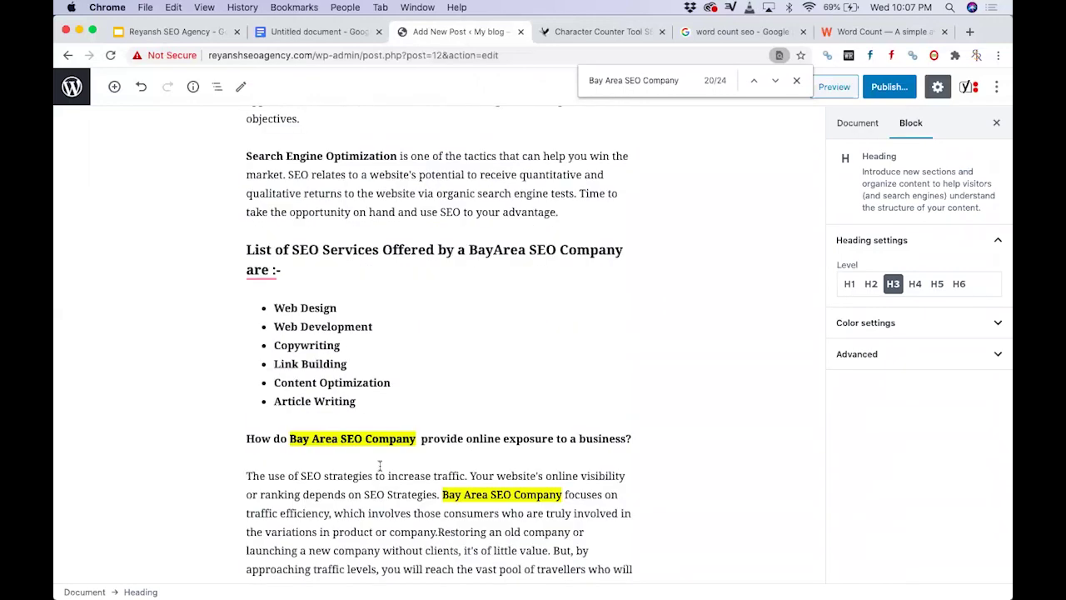
triple_click(496, 262)
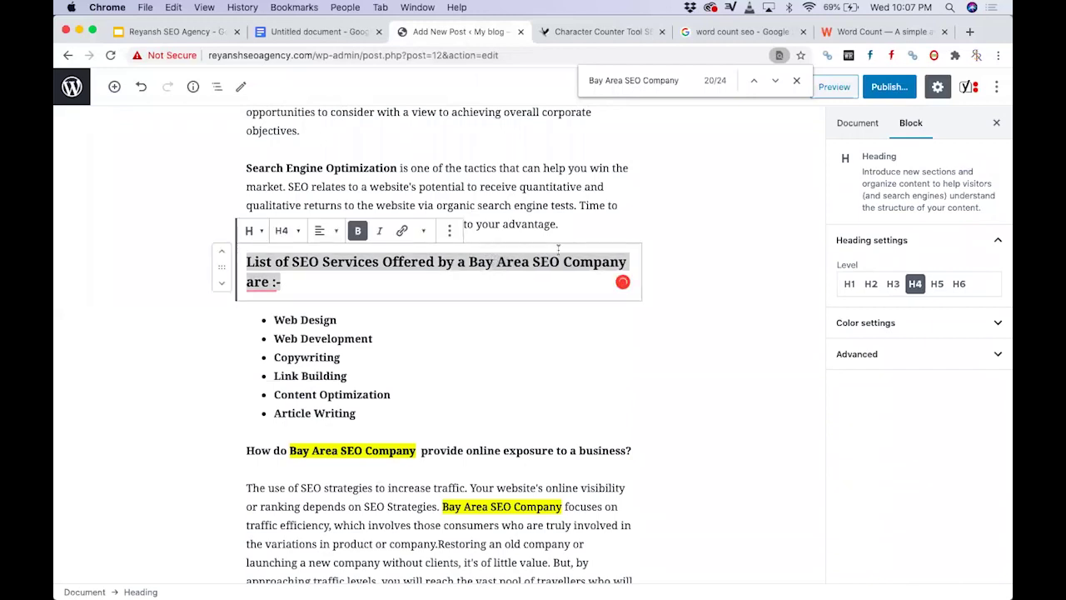
double_click(586, 261)
text(Agency)
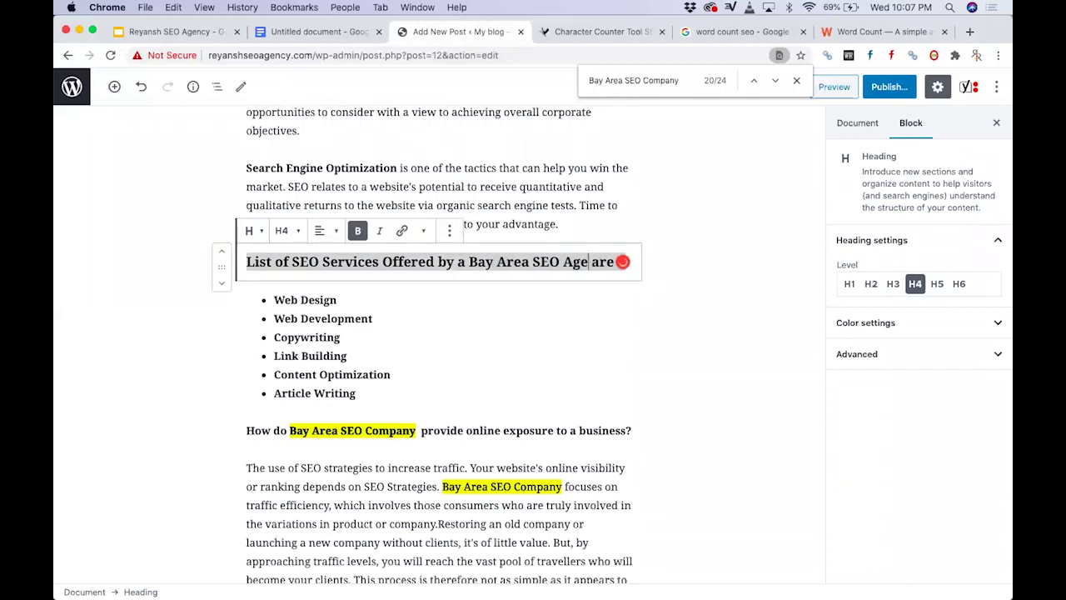
click(449, 338)
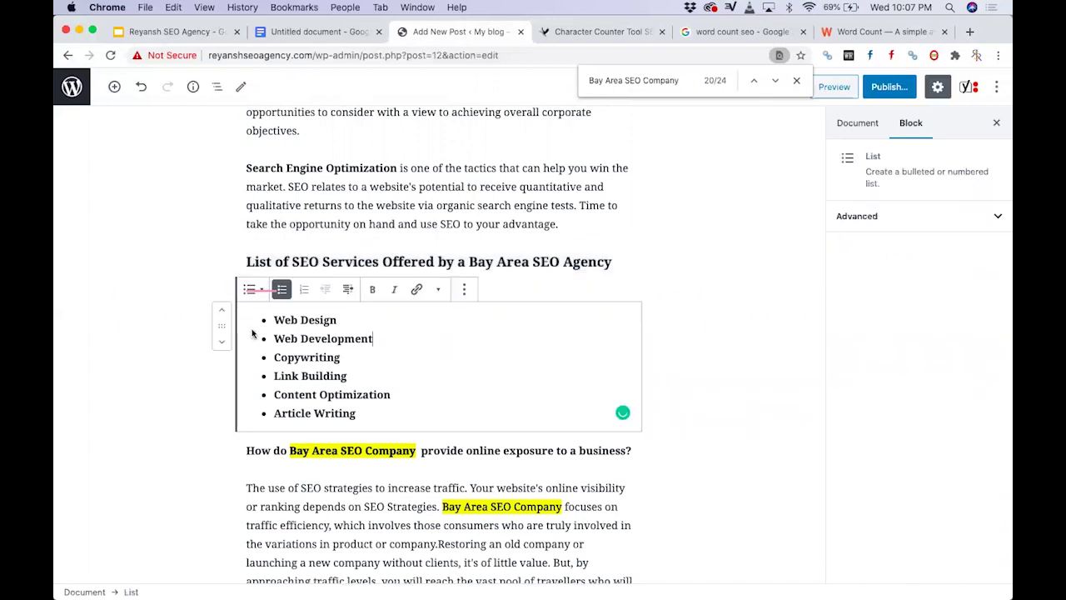
click(140, 296)
scroll(140, 296, down, 5)
scroll(140, 295, down, 7)
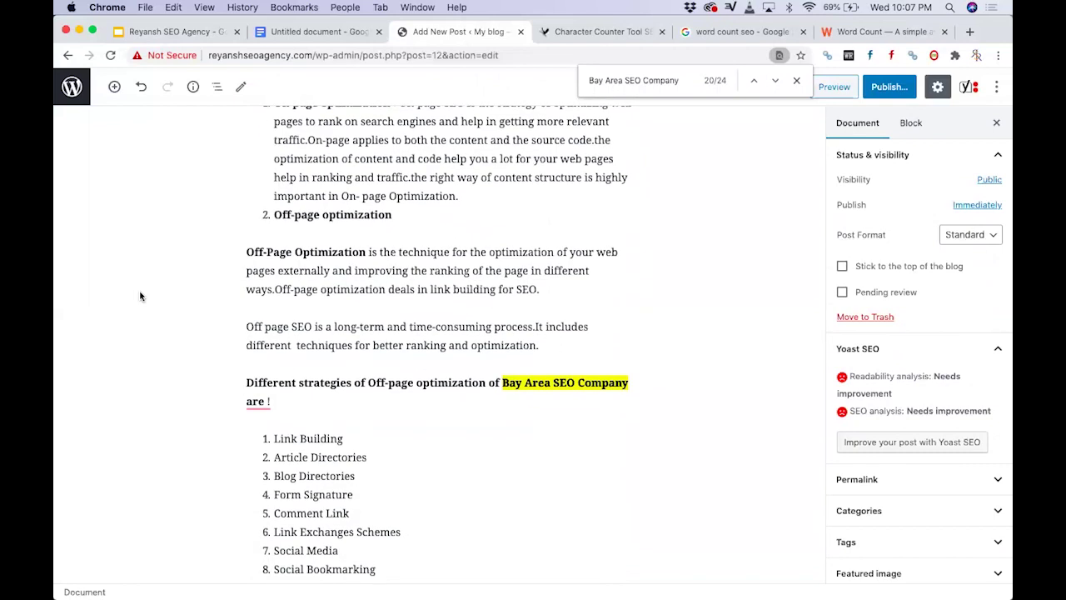
- Switch to the Google Slides presentation and enter "Keyword must be appear in first H2" in the "Keyword in Sub Headings" slide's body
click(201, 35)
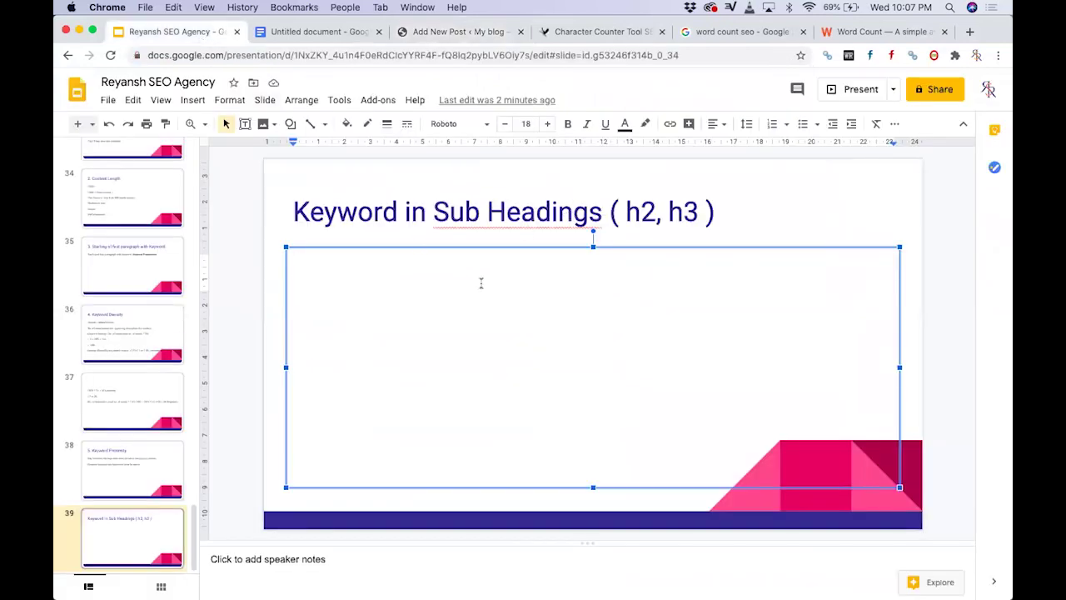
text(T)
key(BackSpace)
text(Keyword must be appear in first)
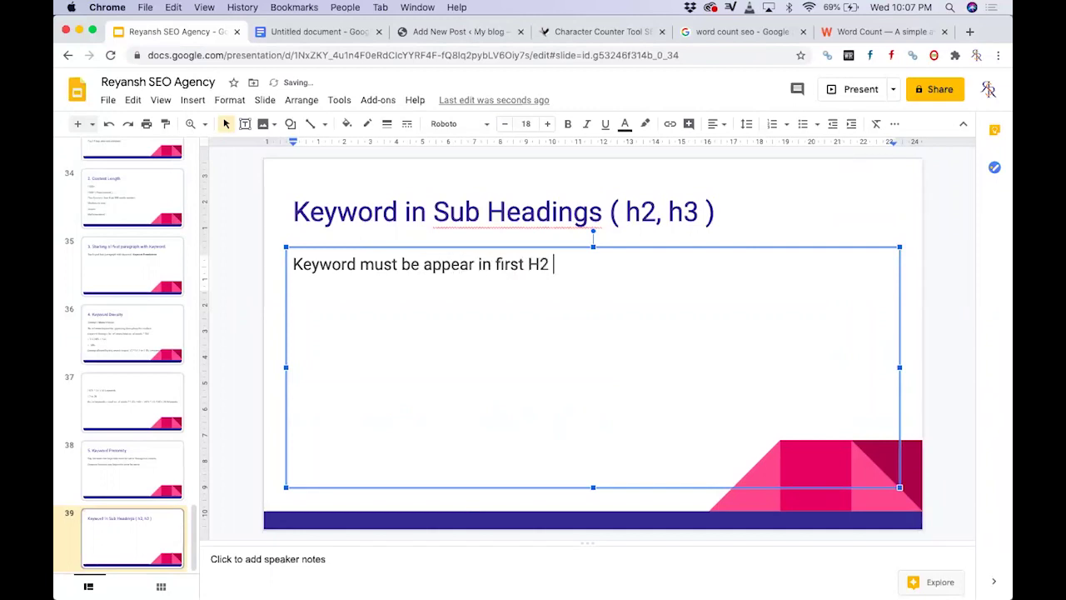
text( H2)
- Add the lines "H3 and H4 must have some LSI words." and "Latent Semantic Indexing." to the slide's body
key(Return)
text(H3 and H4 must have )
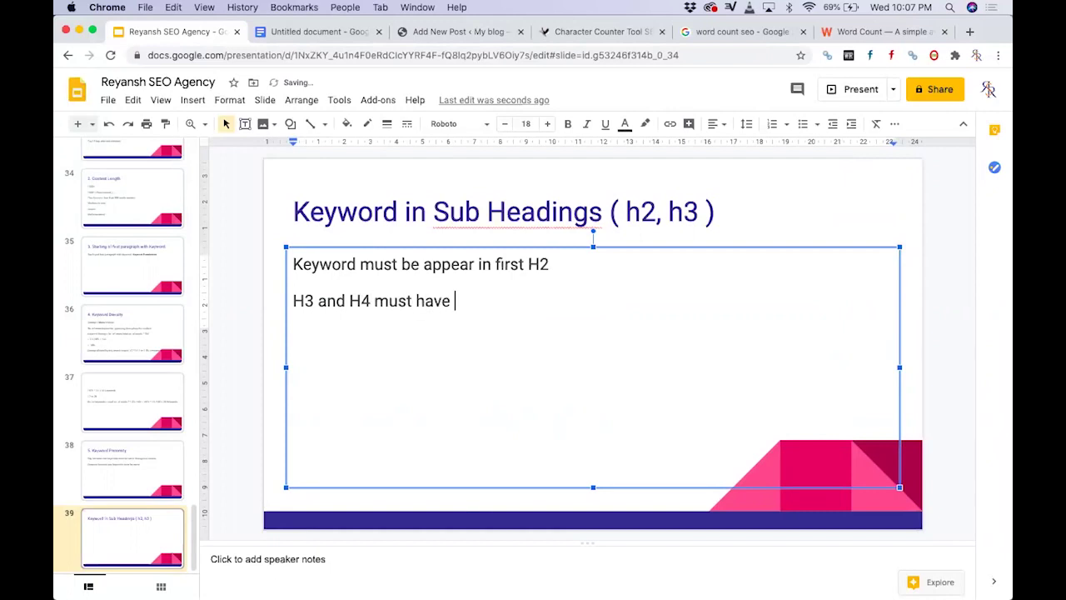
text(some LSI words)
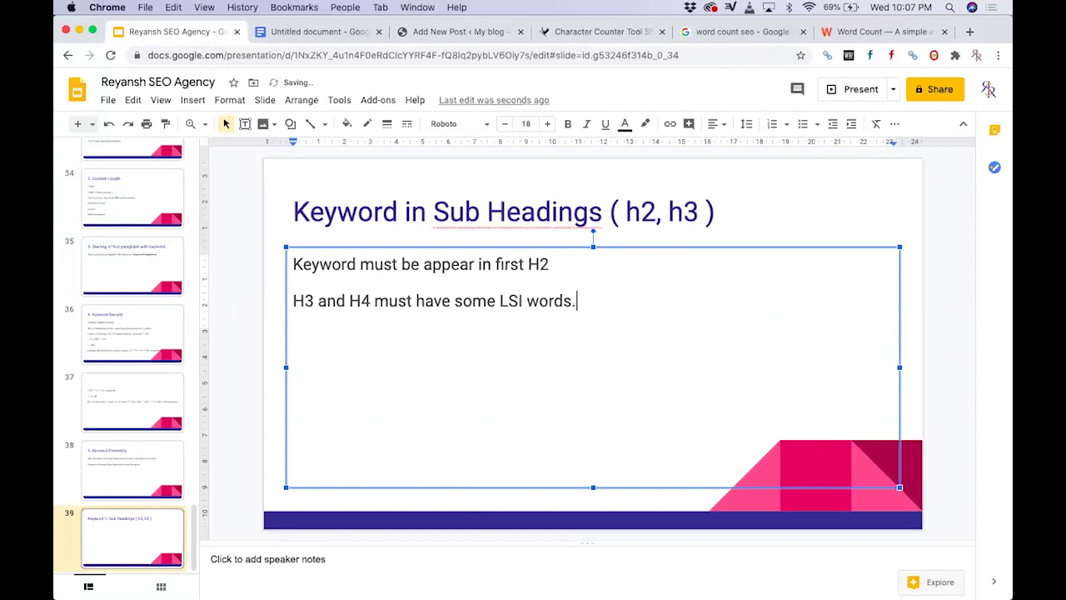
key(Return)
text(Latent Semantic Indexing.)
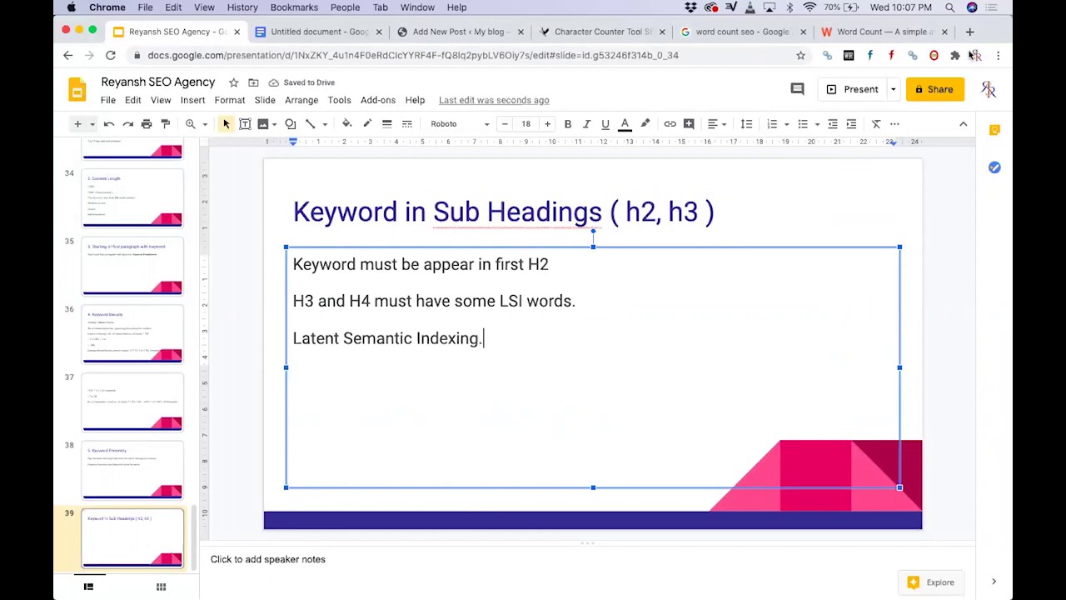
- Open lsigraph.com in a new browser tab
click(970, 32)
text(lsigraphc.)
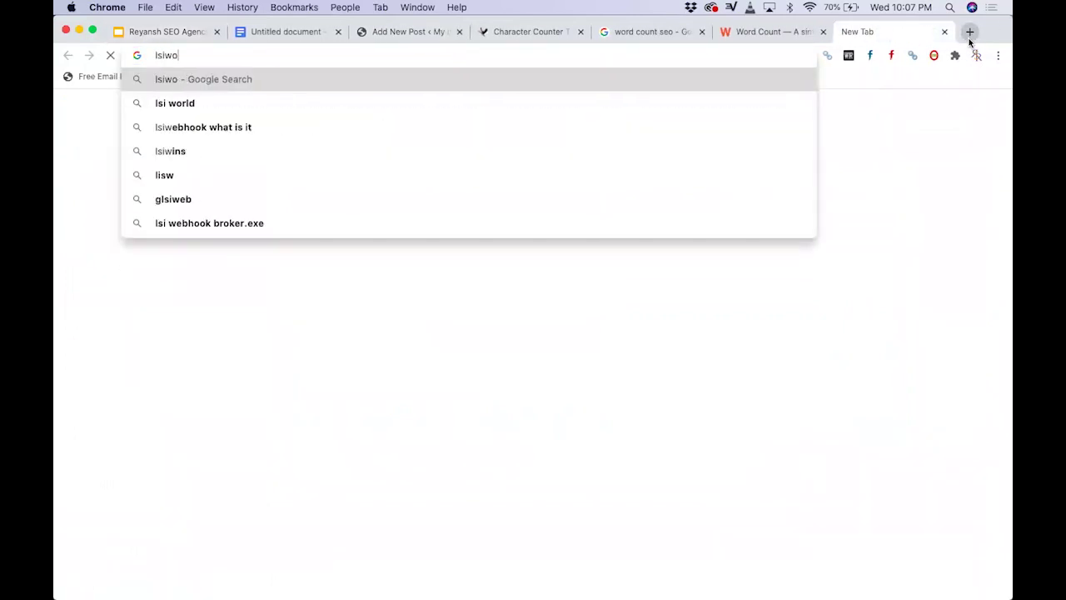
text(om)
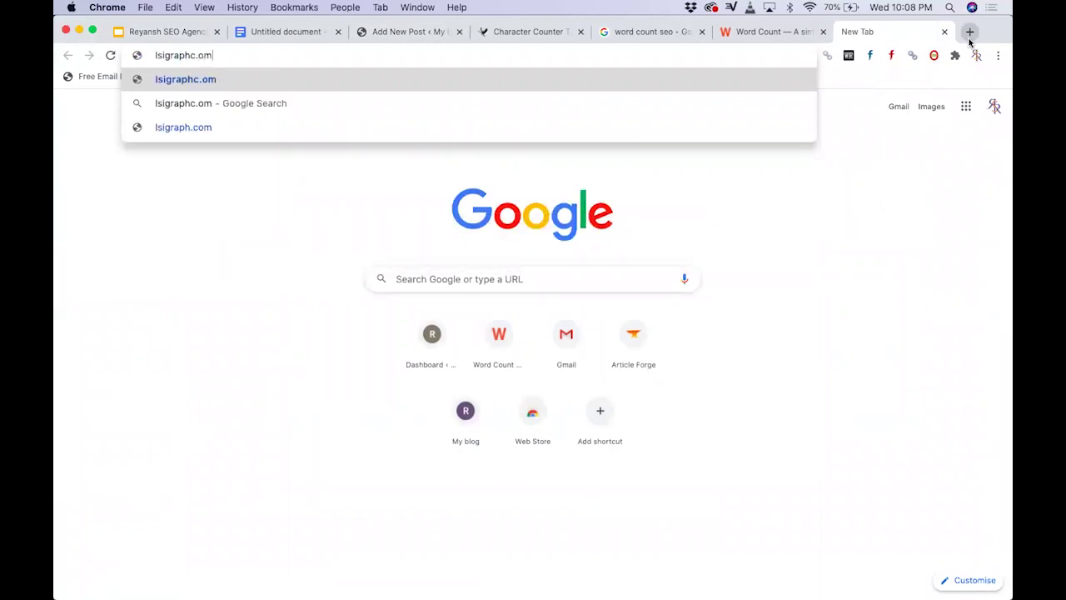
key(Return)
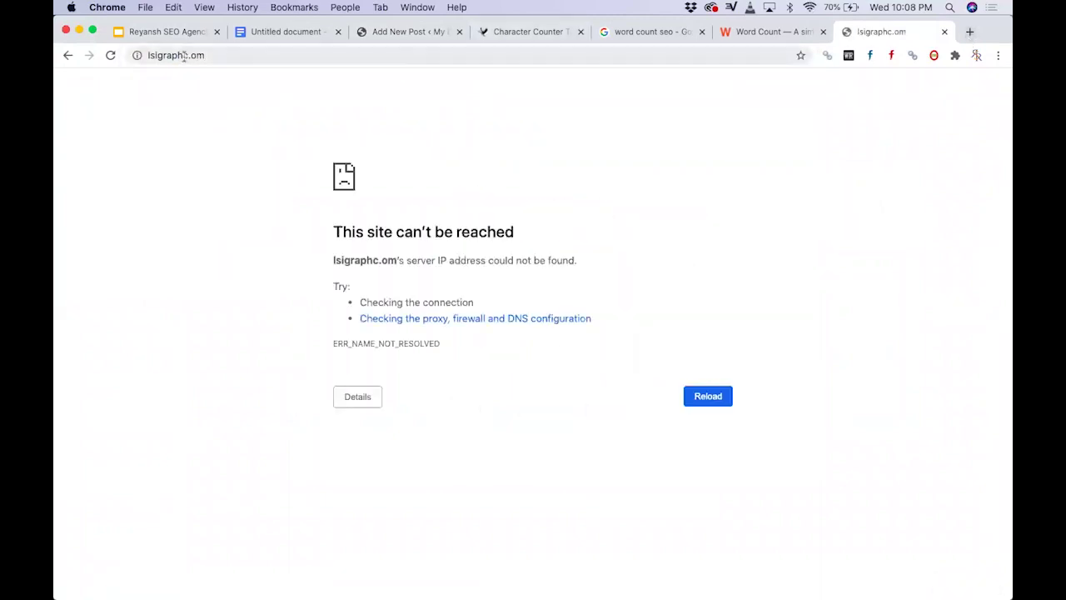
drag(185, 55, 247, 62)
key(BackSpace)
text(.com)
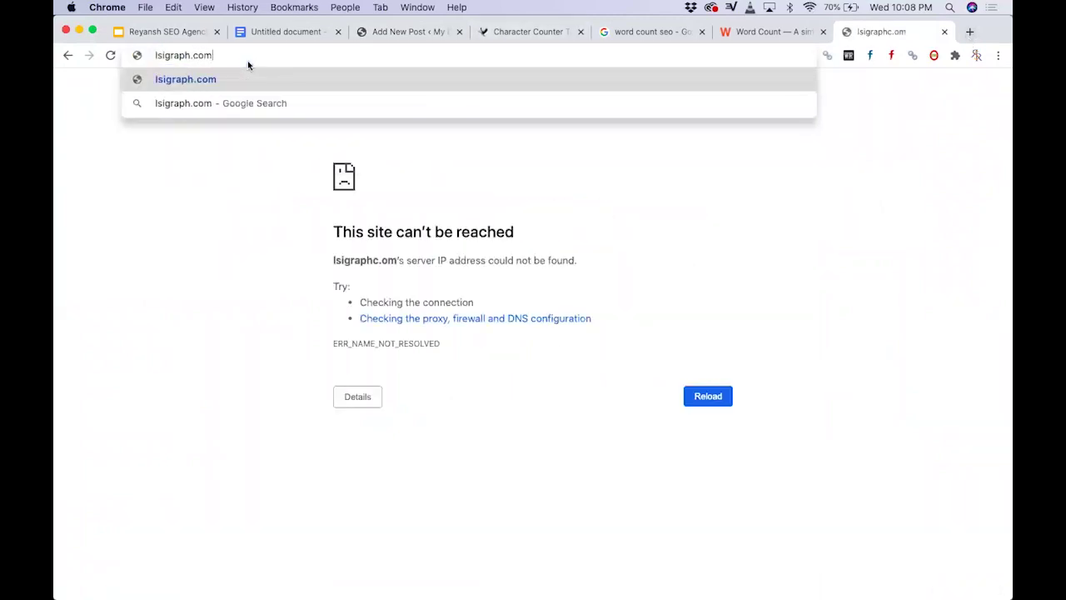
key(Return)
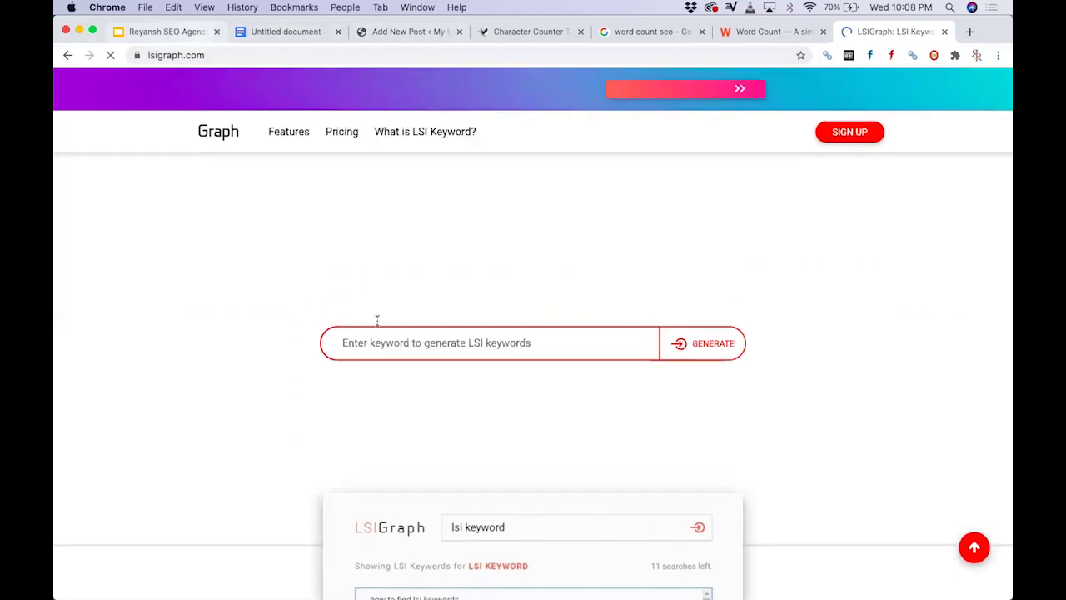
- Generate LSI keywords for "Bay area seo company" in LSIGraph
click(391, 351)
text(Bay are)
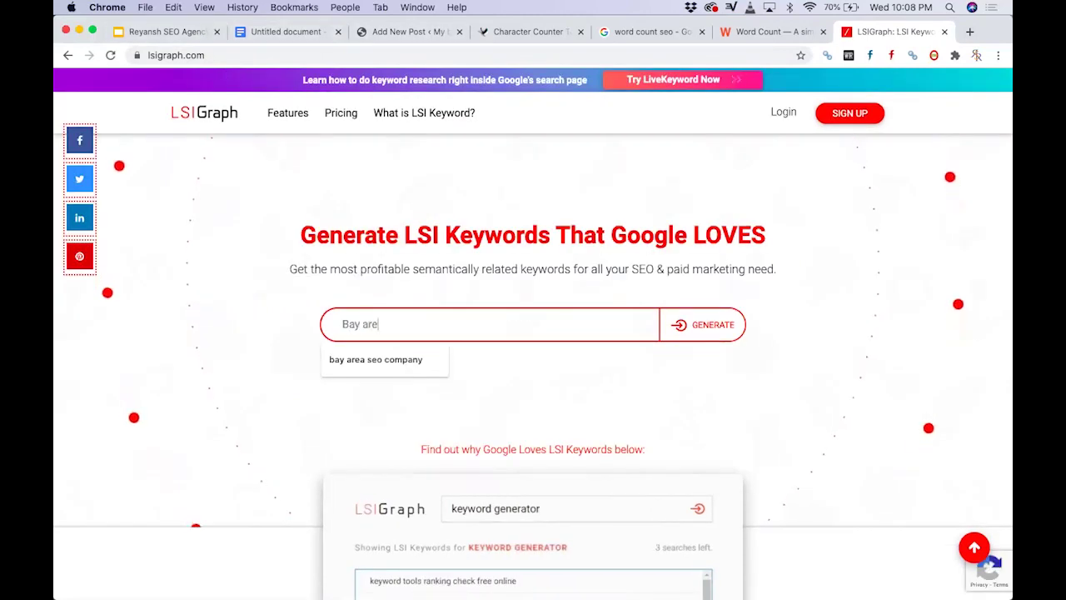
text(a seo company)
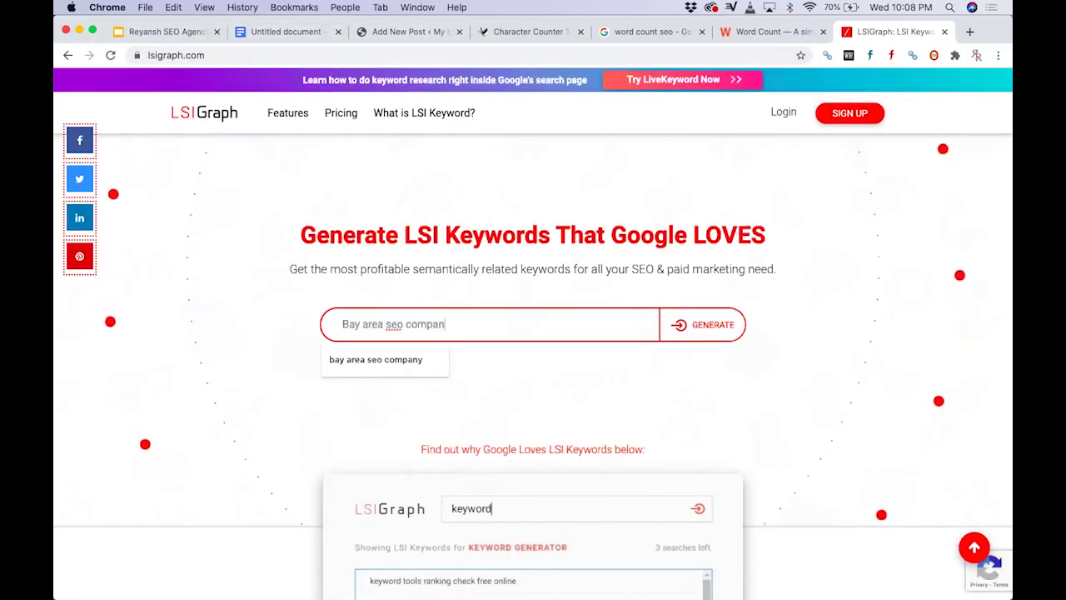
key(Return)
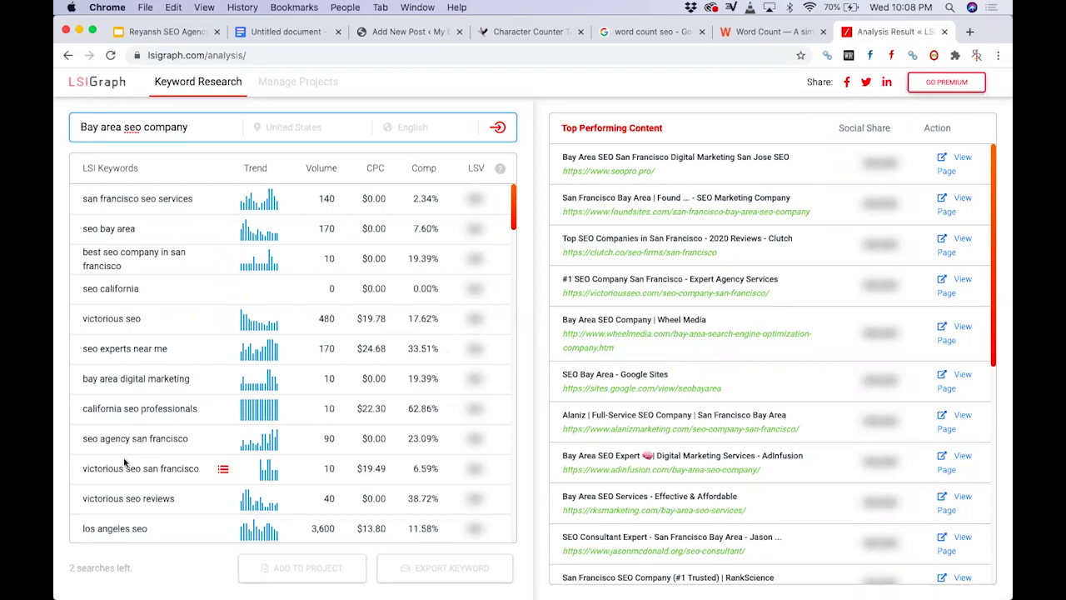
- Revisit the sub headings slide, then review the services list and benefits sections of the WordPress post
click(192, 33)
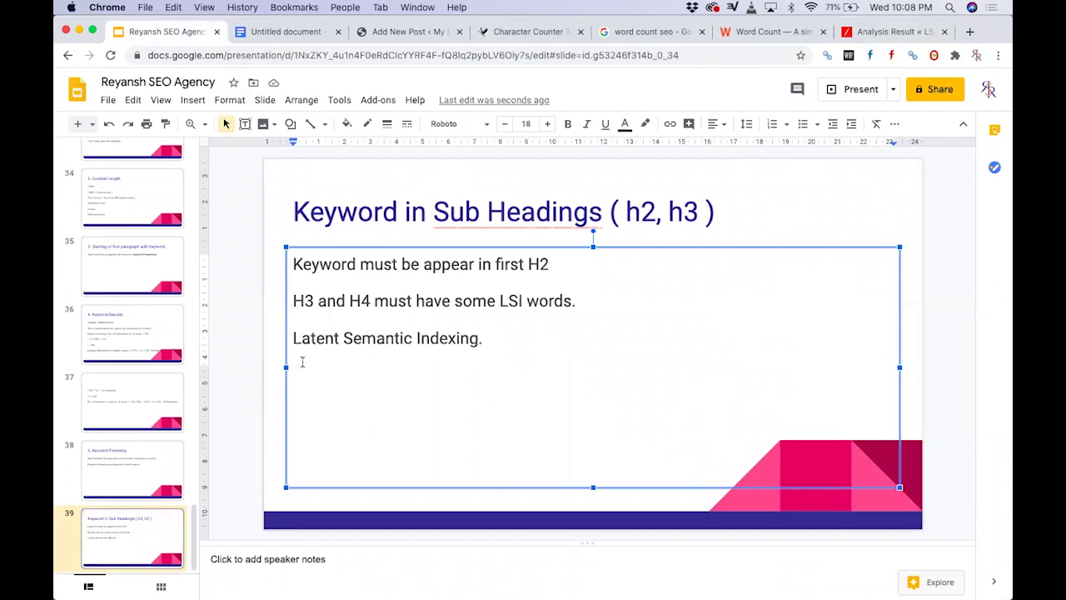
click(404, 35)
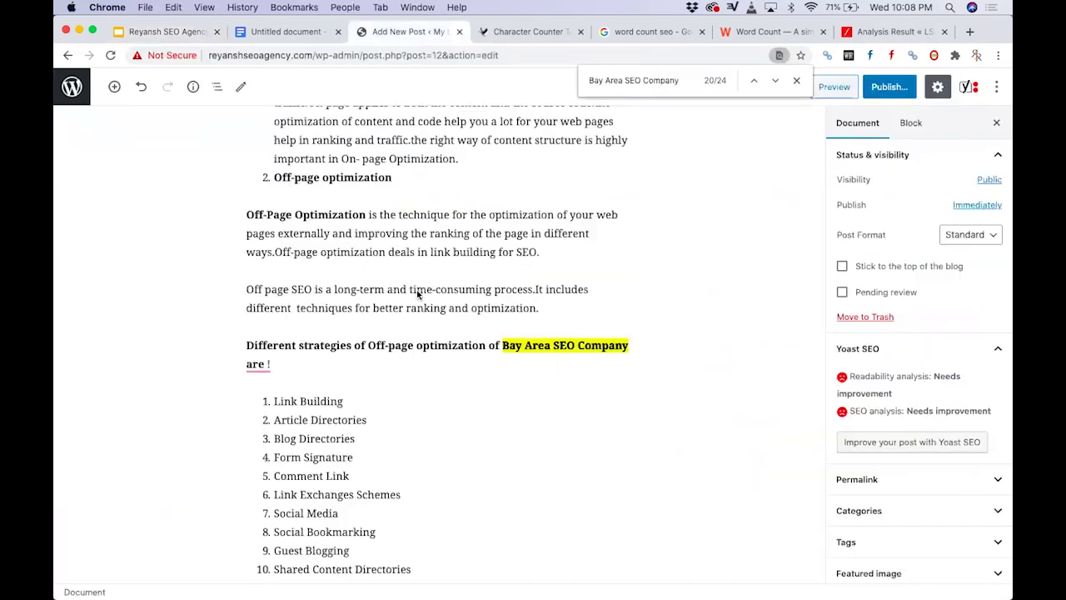
scroll(418, 293, up, 5)
scroll(456, 238, up, 10)
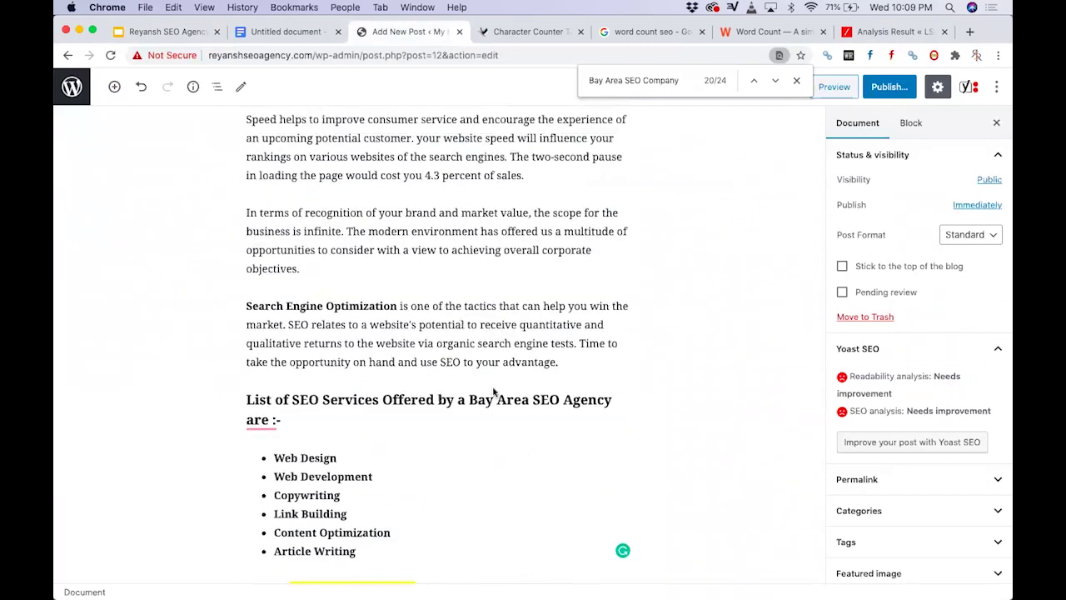
scroll(411, 275, up, 8)
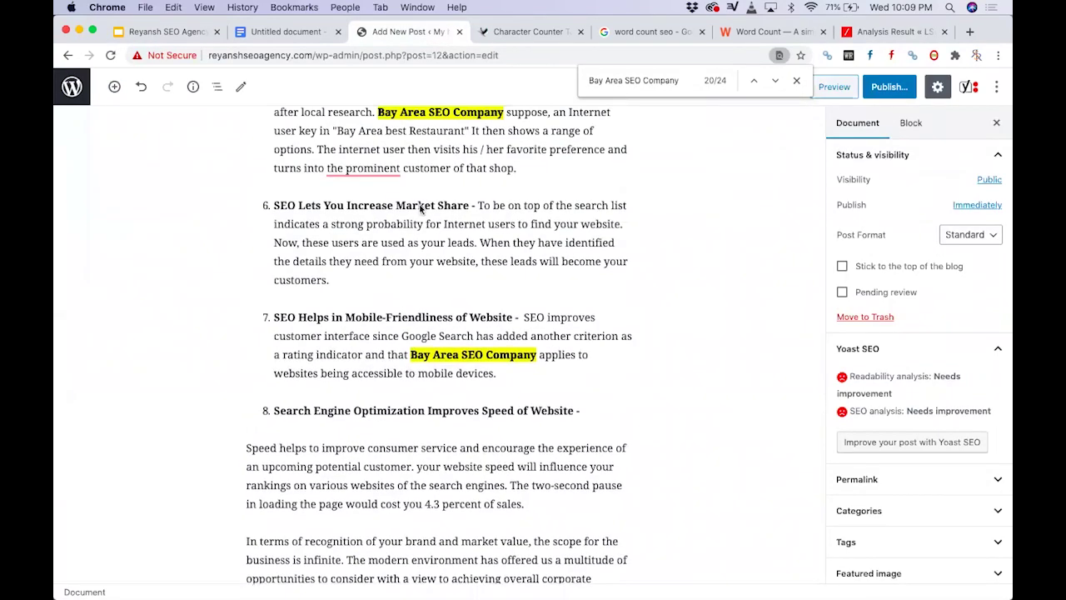
scroll(423, 211, up, 7)
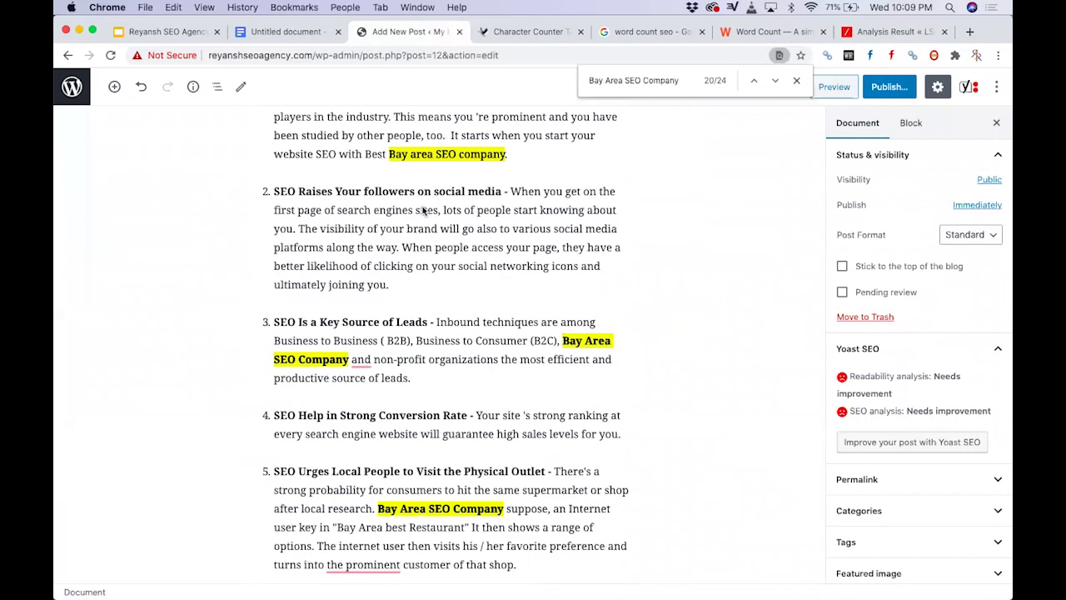
- Switch to Google Slides, add a slide with the Title and body layout, and activate its title for editing
click(177, 31)
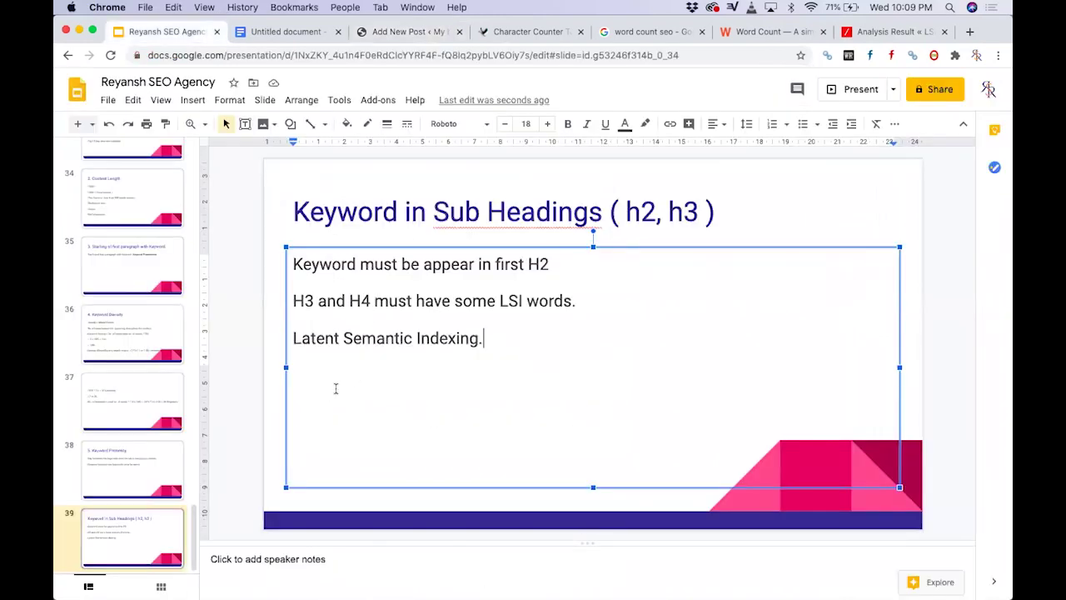
click(92, 126)
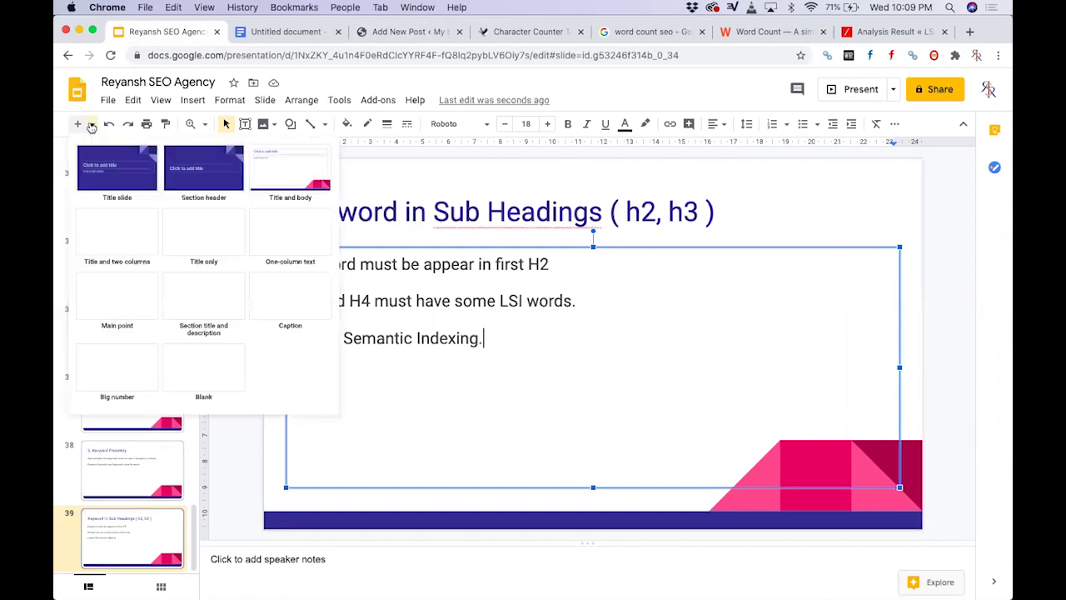
click(304, 191)
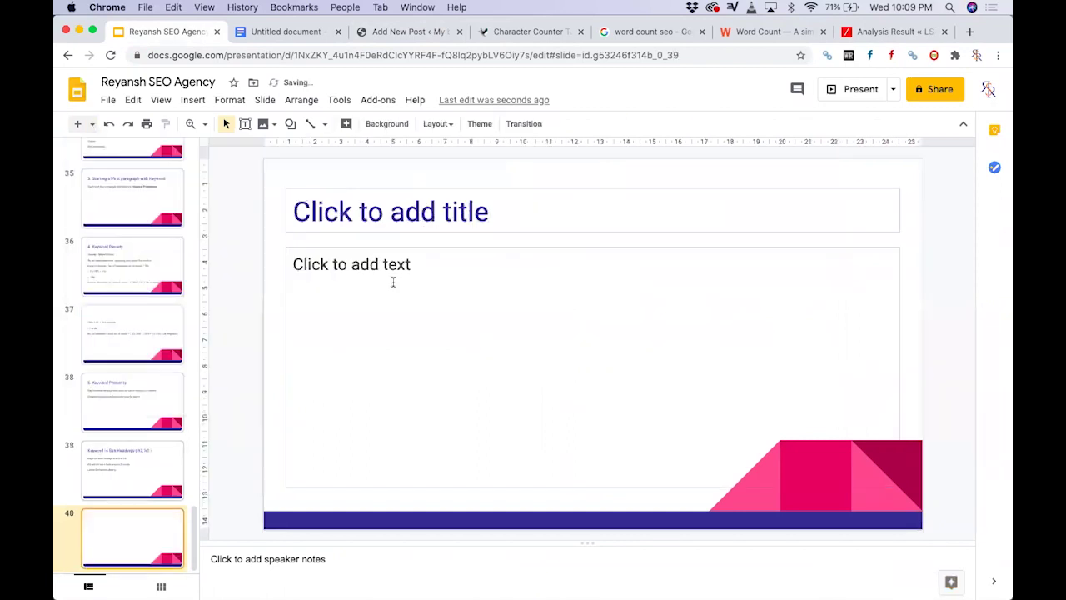
click(397, 215)
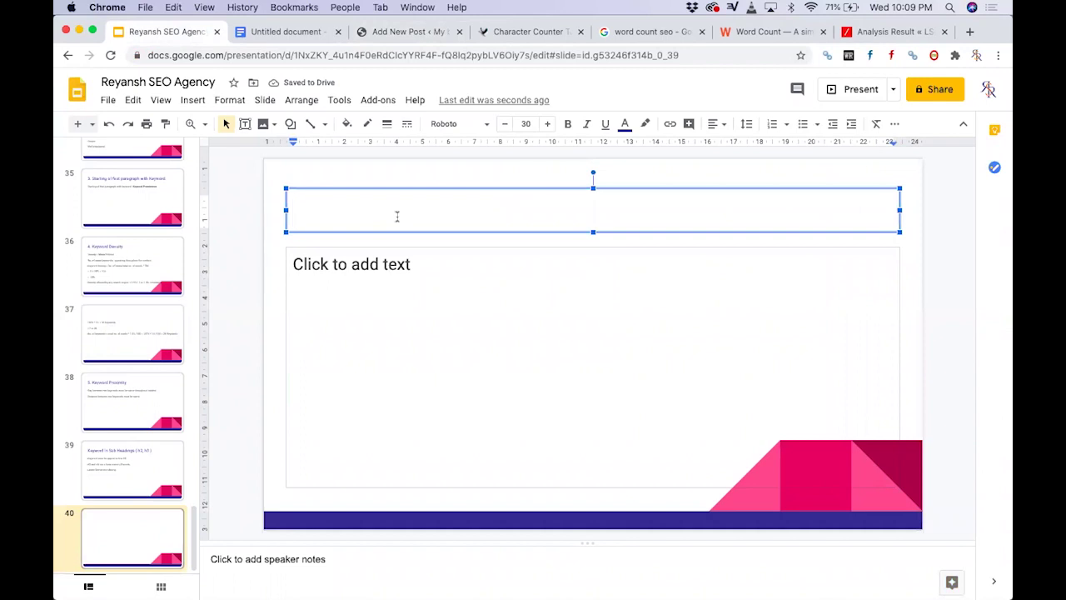
- In the WordPress post, transform the "How important is a responsive website for your online business?" paragraph into an H4 heading
click(428, 33)
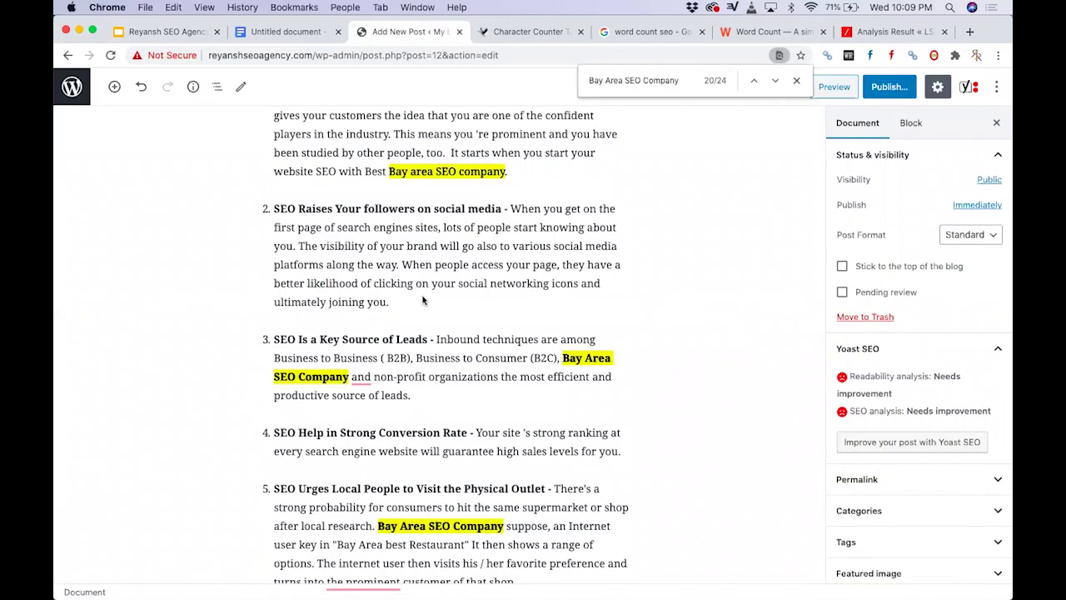
scroll(422, 300, up, 5)
scroll(422, 300, up, 6)
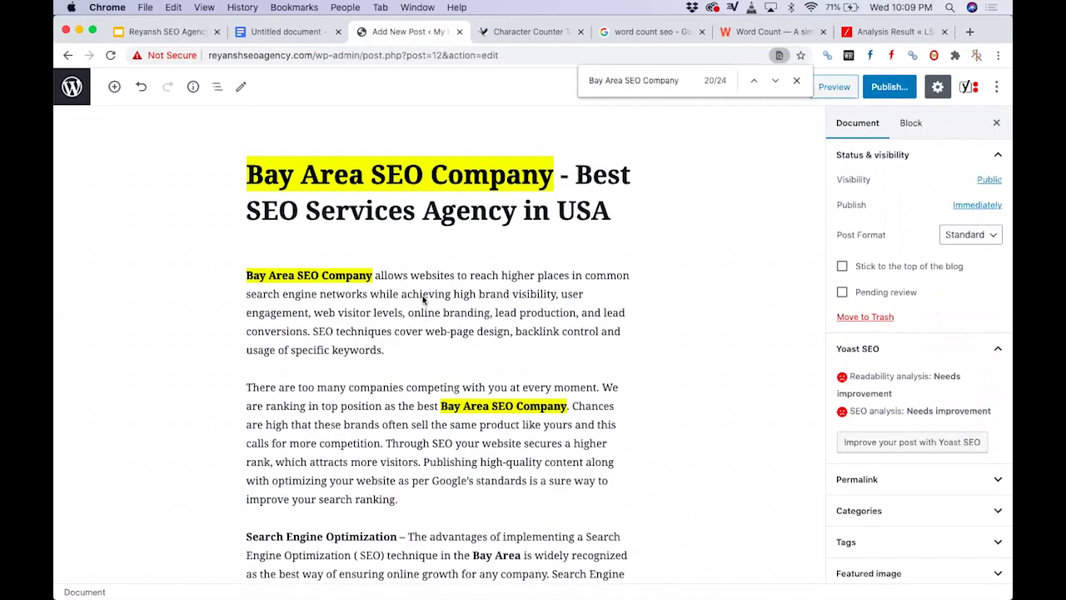
scroll(373, 388, down, 5)
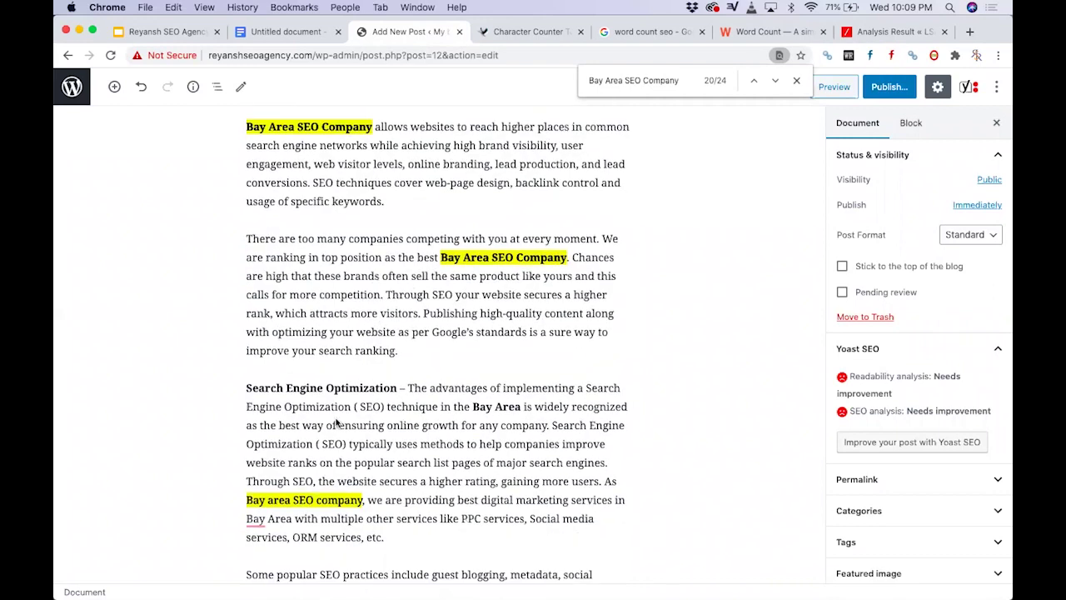
scroll(349, 431, down, 10)
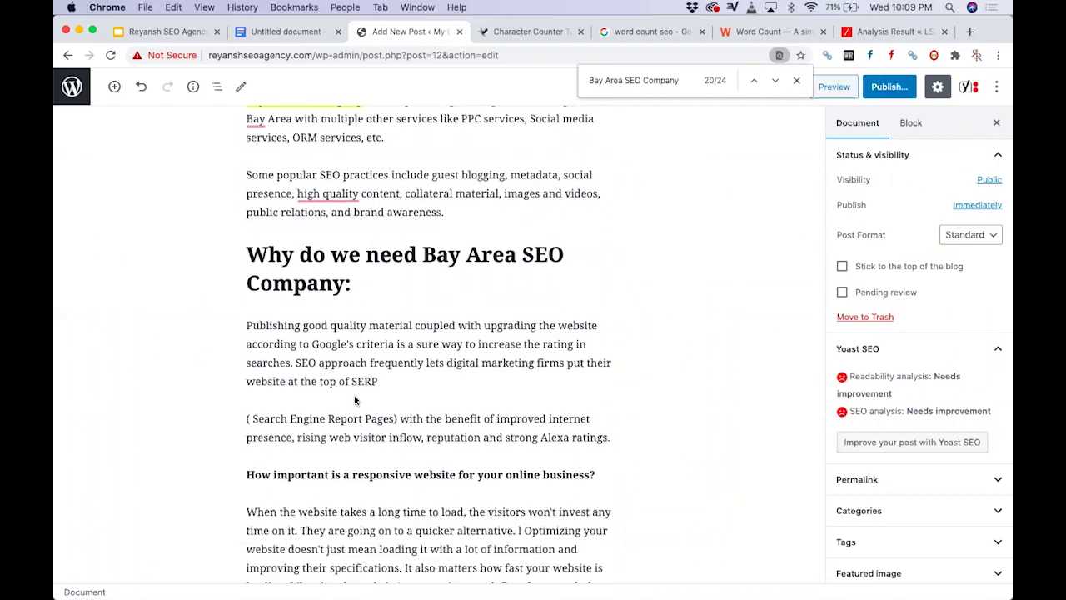
scroll(318, 406, down, 2)
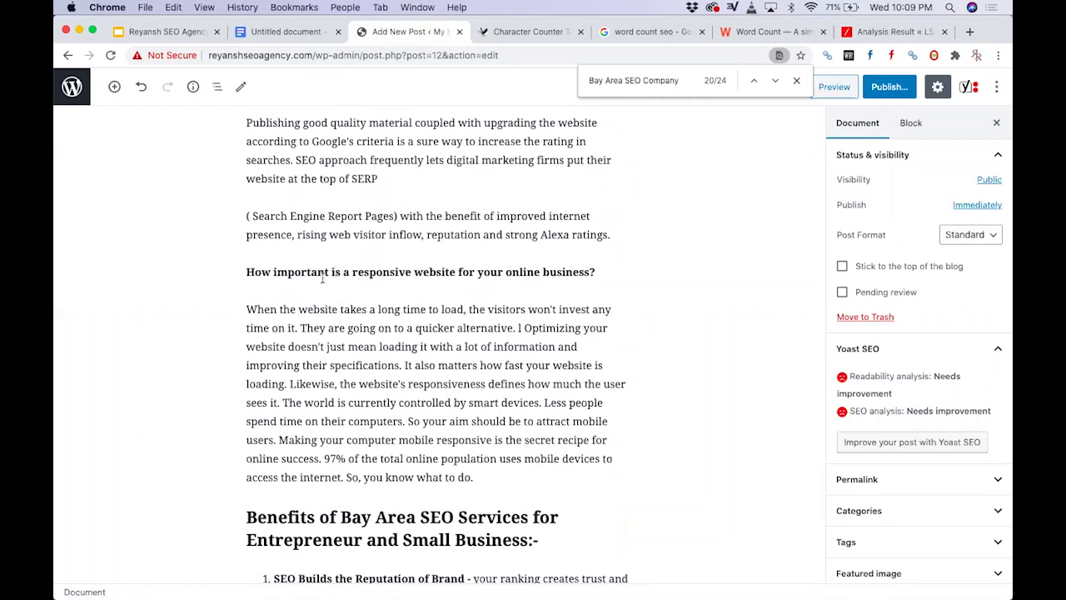
click(327, 271)
click(252, 241)
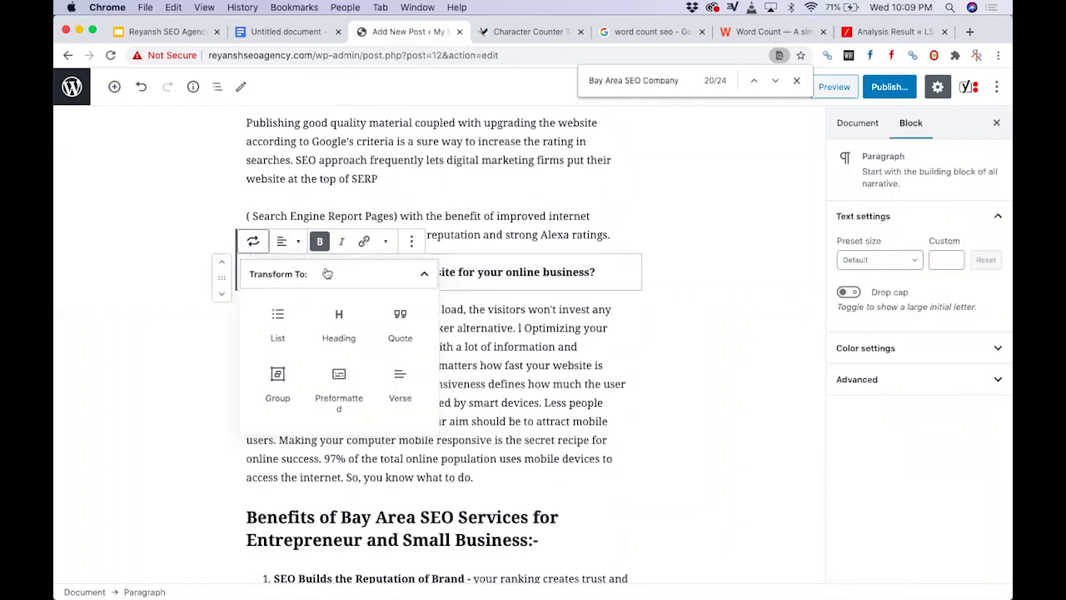
click(351, 325)
click(283, 242)
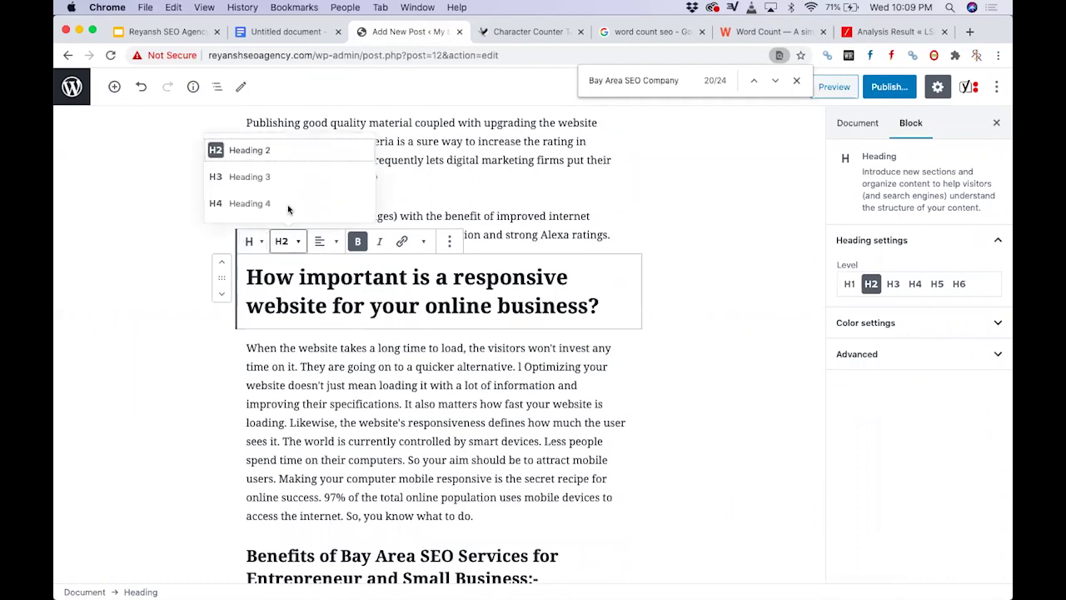
click(284, 208)
click(298, 330)
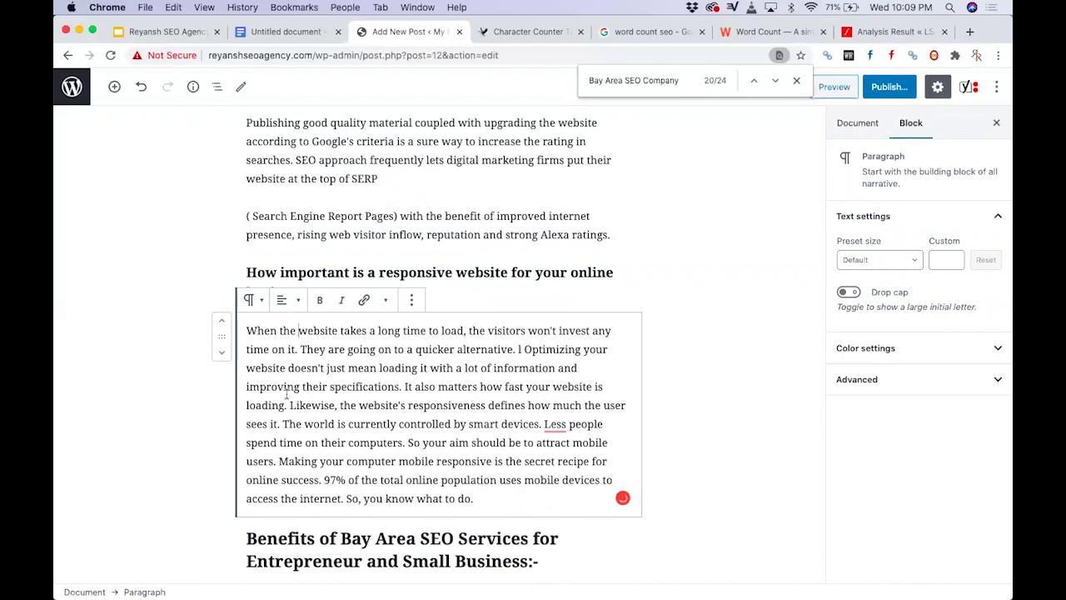
- Inspect the "Benefits of Bay Area SEO Services" heading in the WordPress post, and review the services list and SEO strategies sections
scroll(287, 393, down, 3)
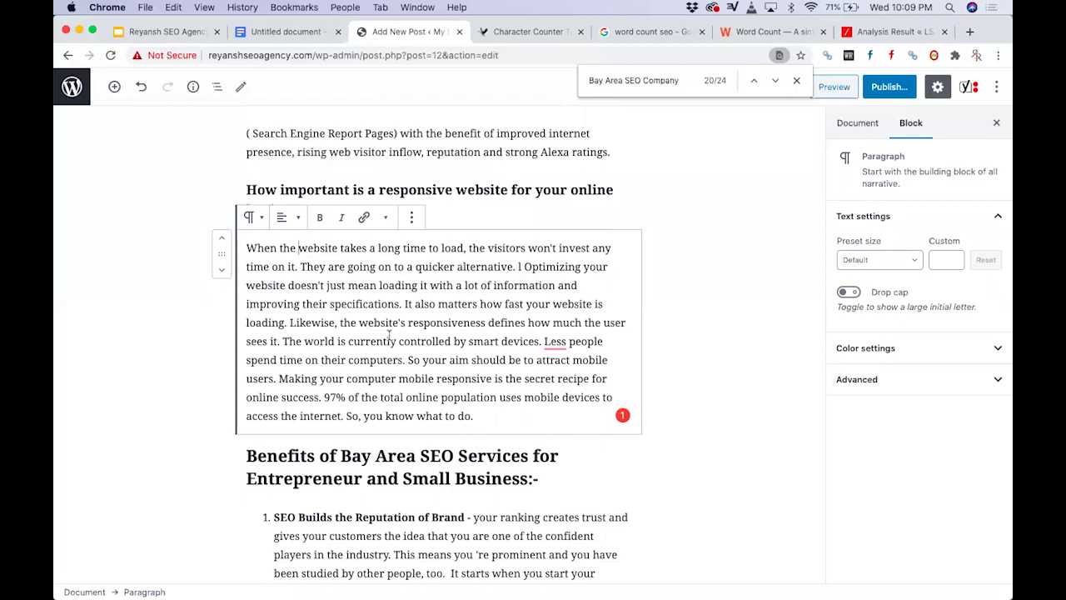
triple_click(375, 476)
scroll(374, 479, down, 3)
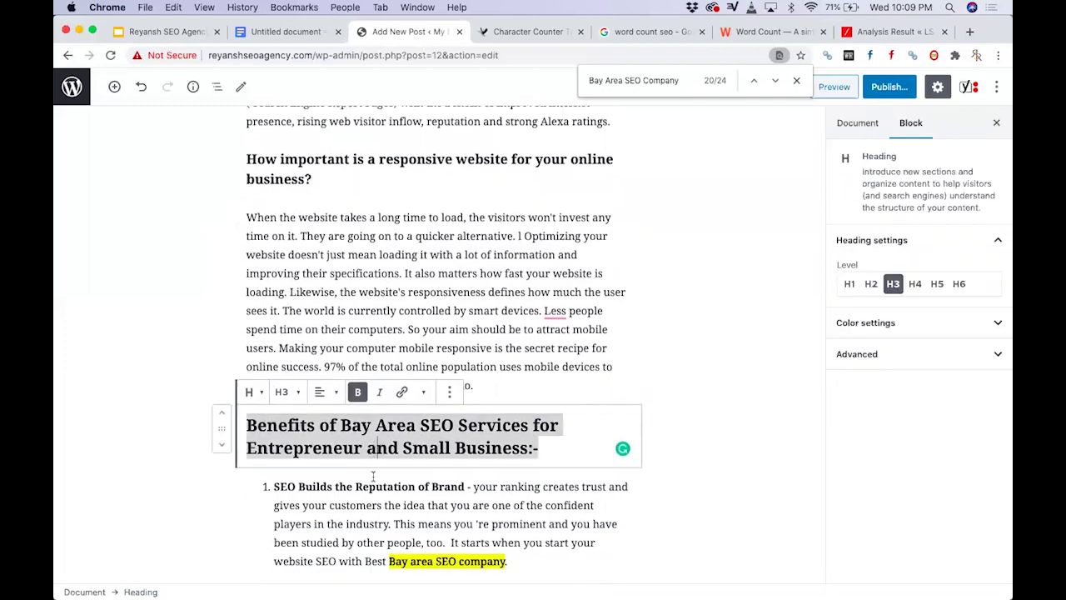
scroll(373, 479, down, 10)
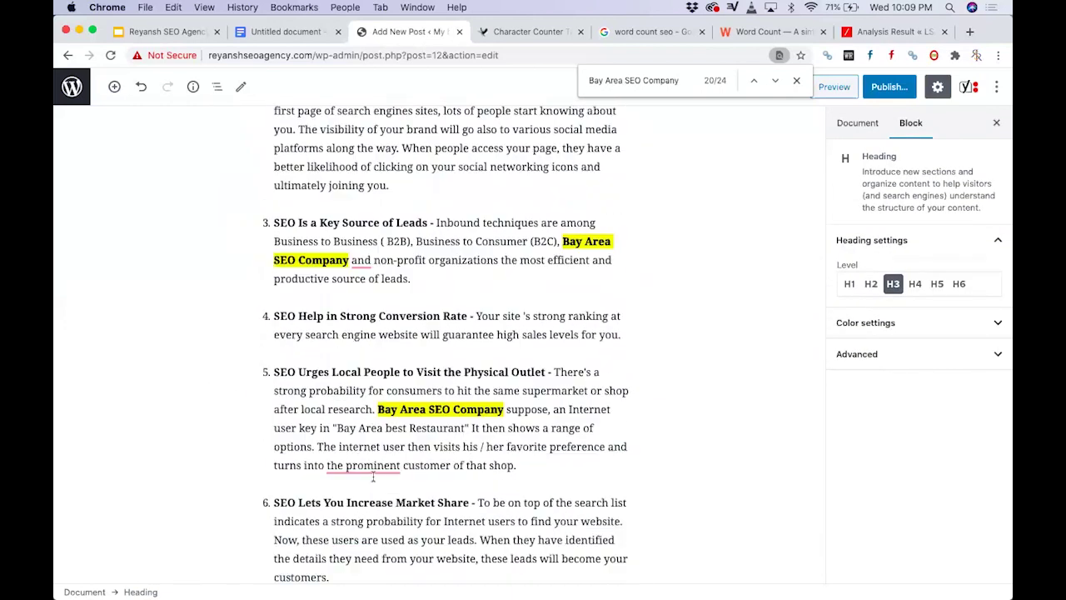
scroll(373, 476, down, 5)
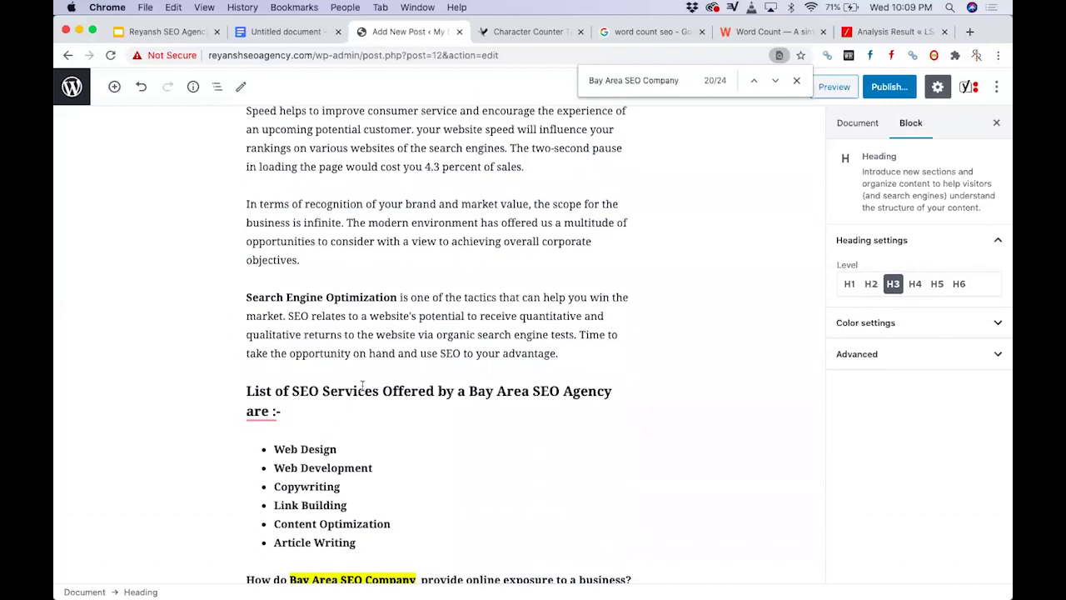
scroll(364, 391, down, 2)
scroll(364, 391, down, 5)
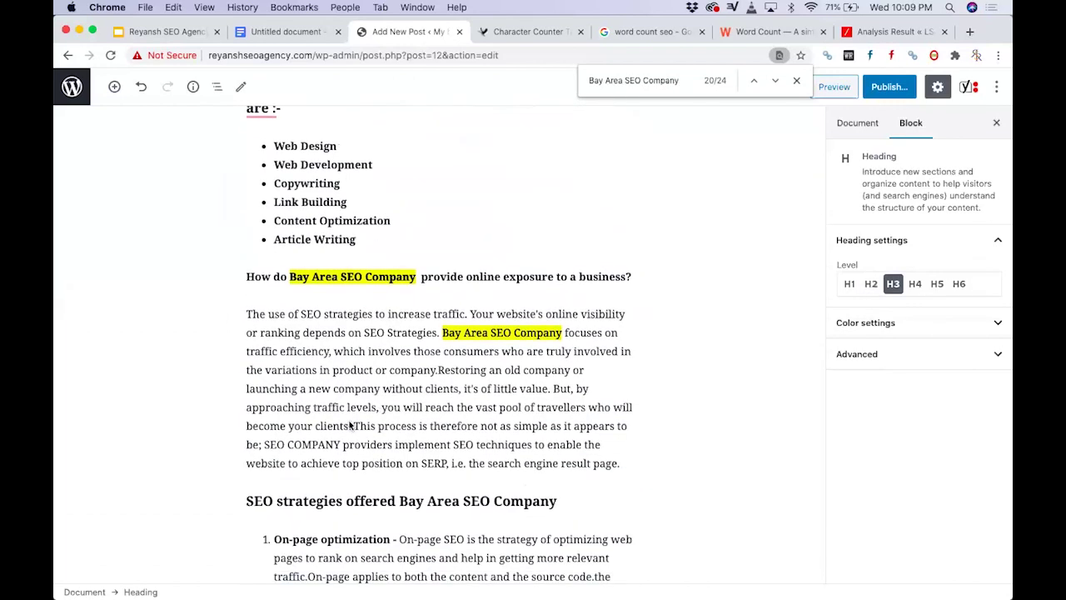
scroll(350, 421, down, 4)
scroll(350, 422, down, 1)
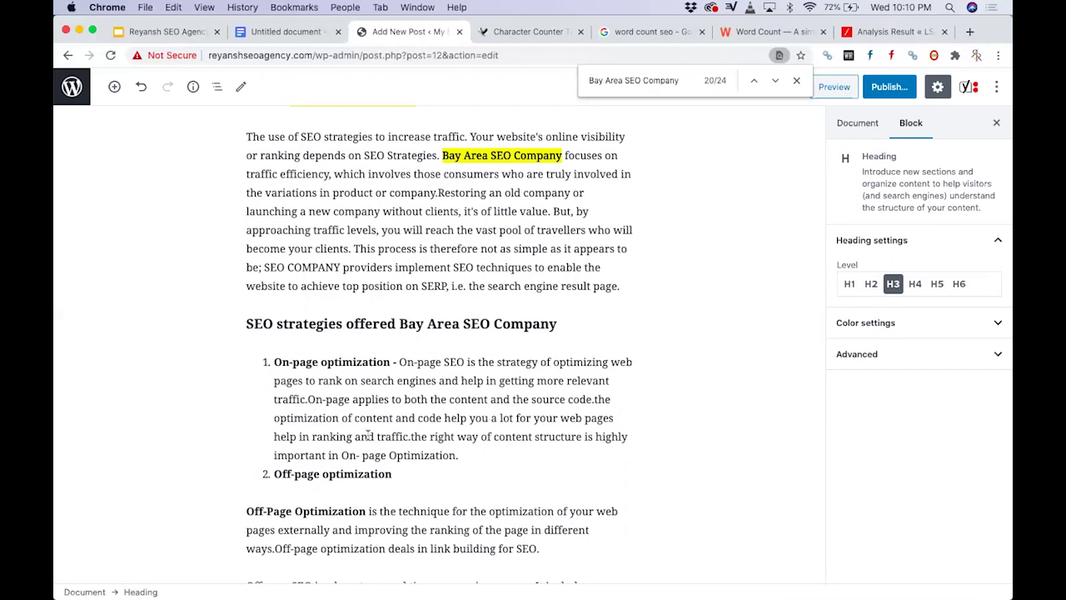
scroll(367, 434, down, 15)
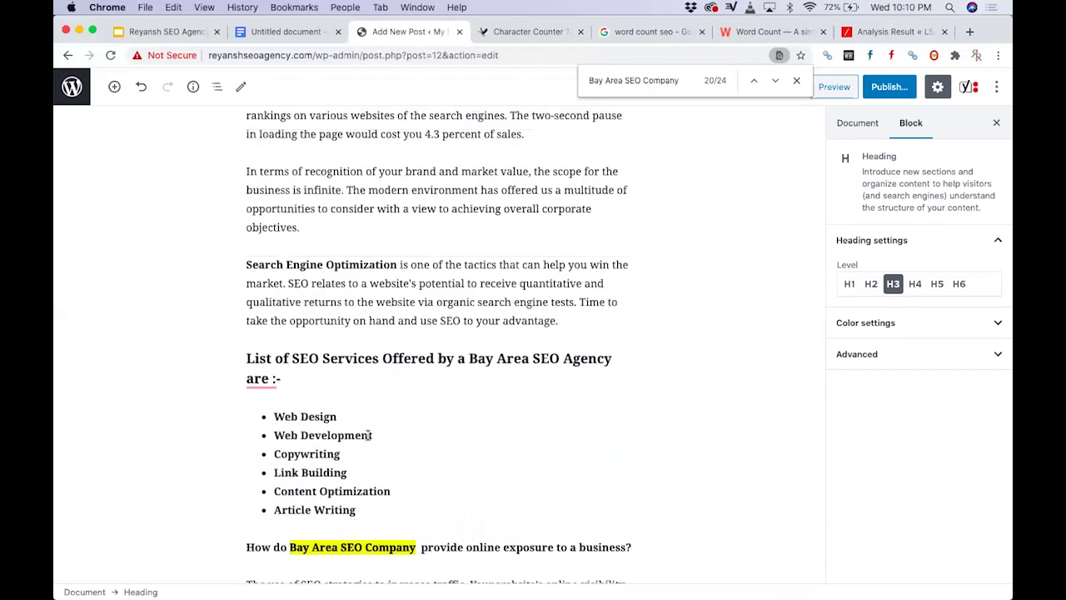
- Review the "Why do we need Bay Area SEO Company" and responsive website subheadings, on through the numbered benefits list
scroll(334, 311, up, 2)
scroll(335, 310, up, 15)
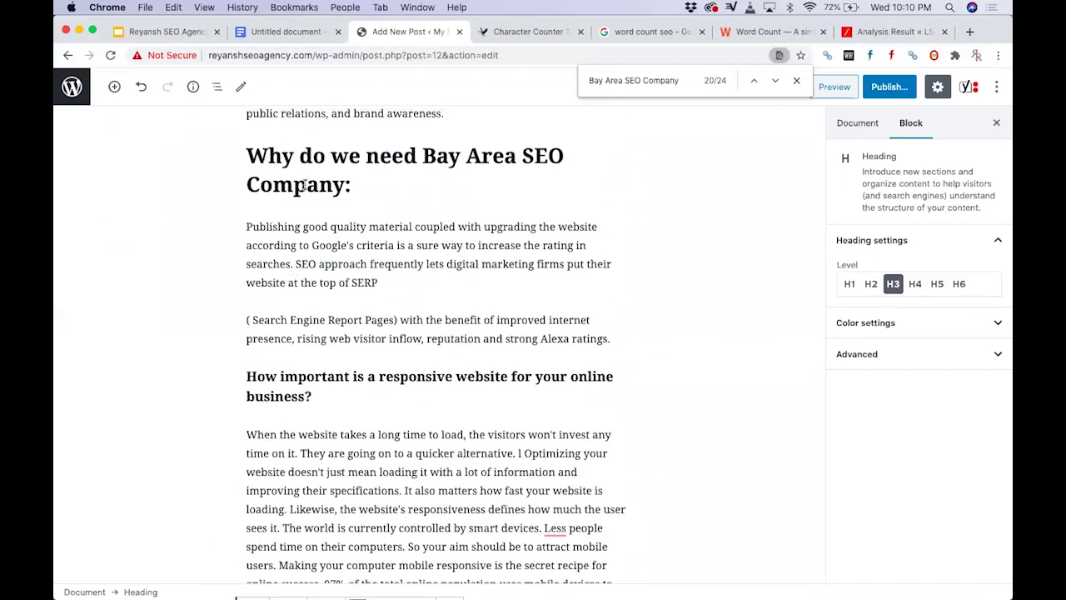
scroll(304, 185, up, 10)
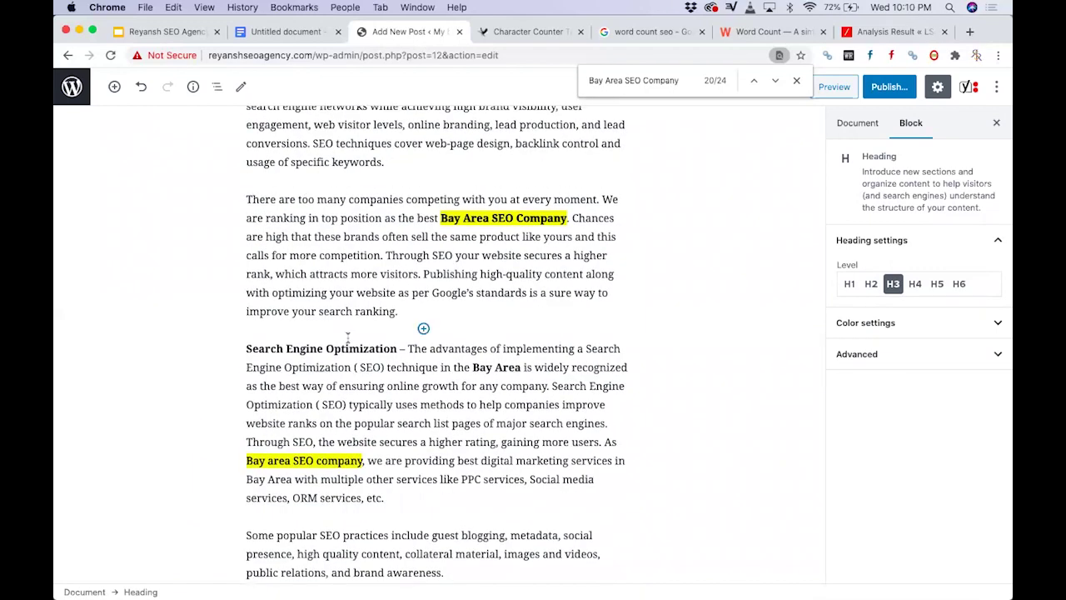
scroll(348, 336, down, 2)
scroll(347, 336, down, 5)
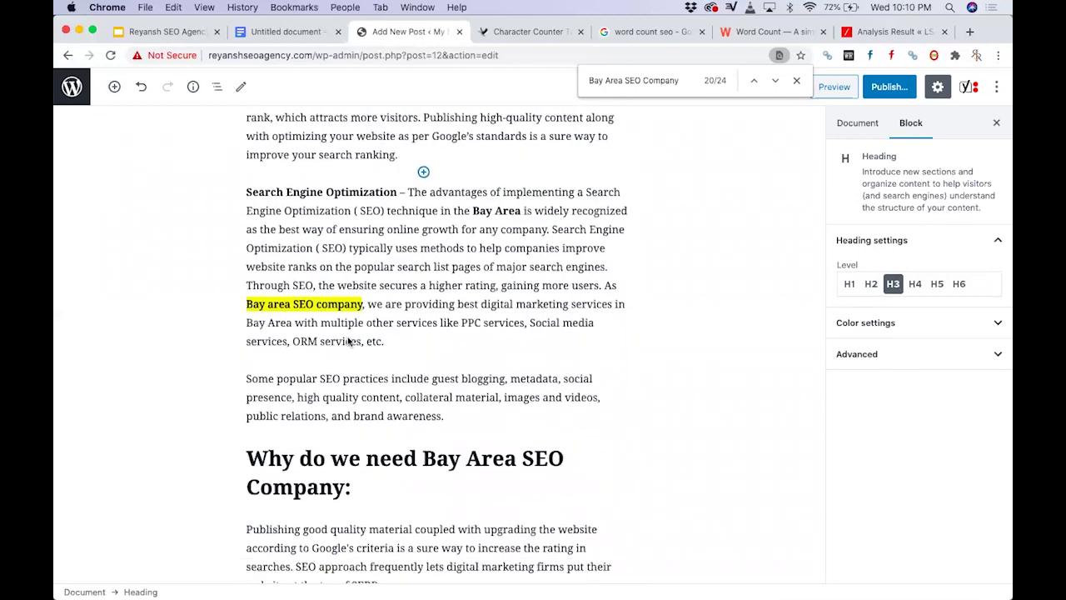
scroll(320, 412, down, 2)
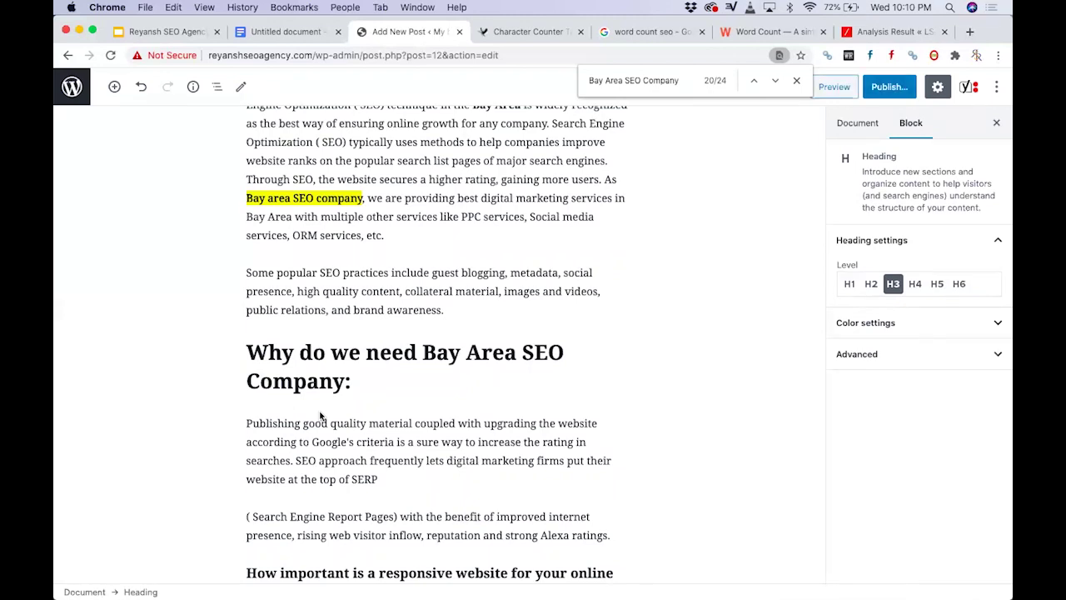
scroll(319, 412, down, 3)
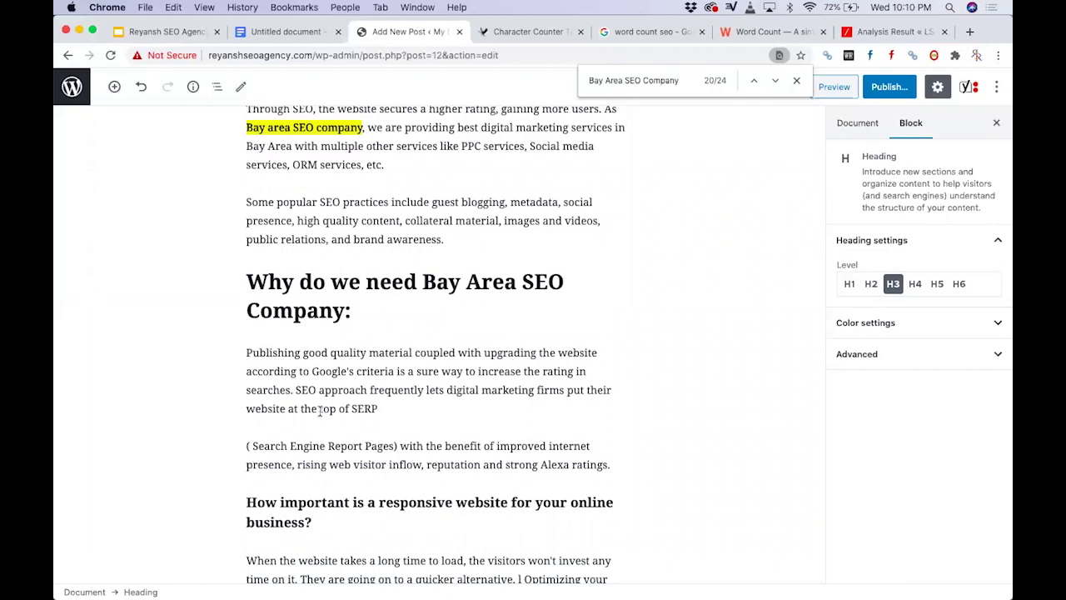
scroll(320, 411, down, 5)
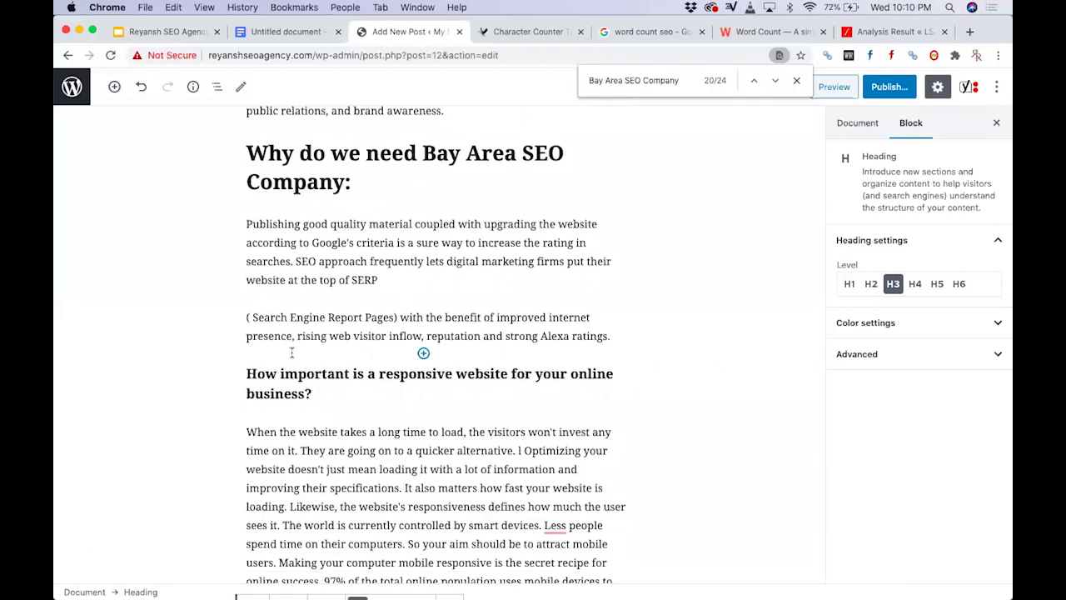
scroll(293, 354, down, 10)
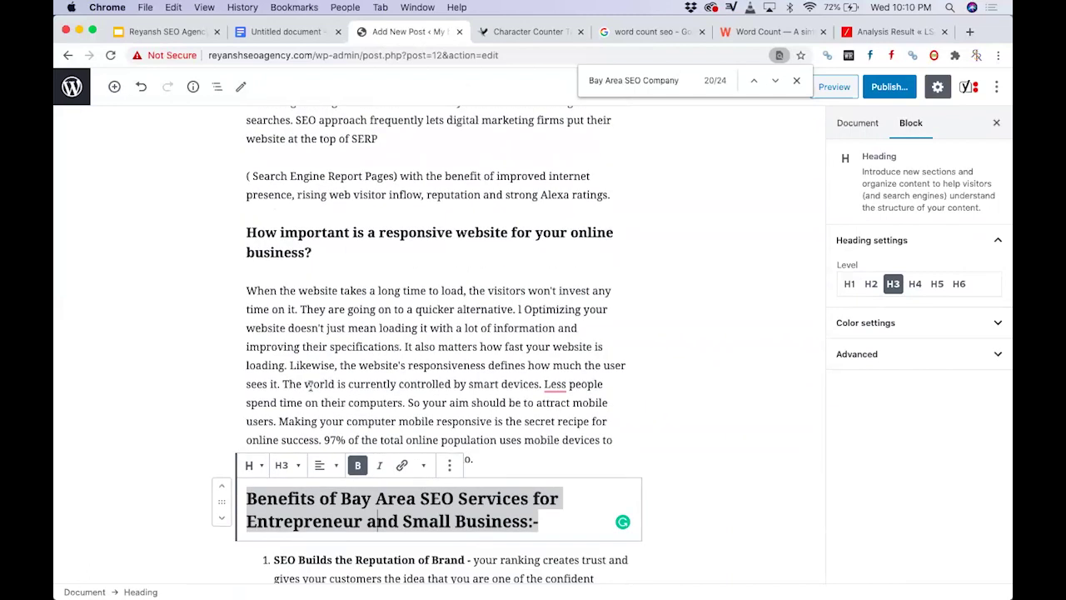
scroll(308, 384, down, 9)
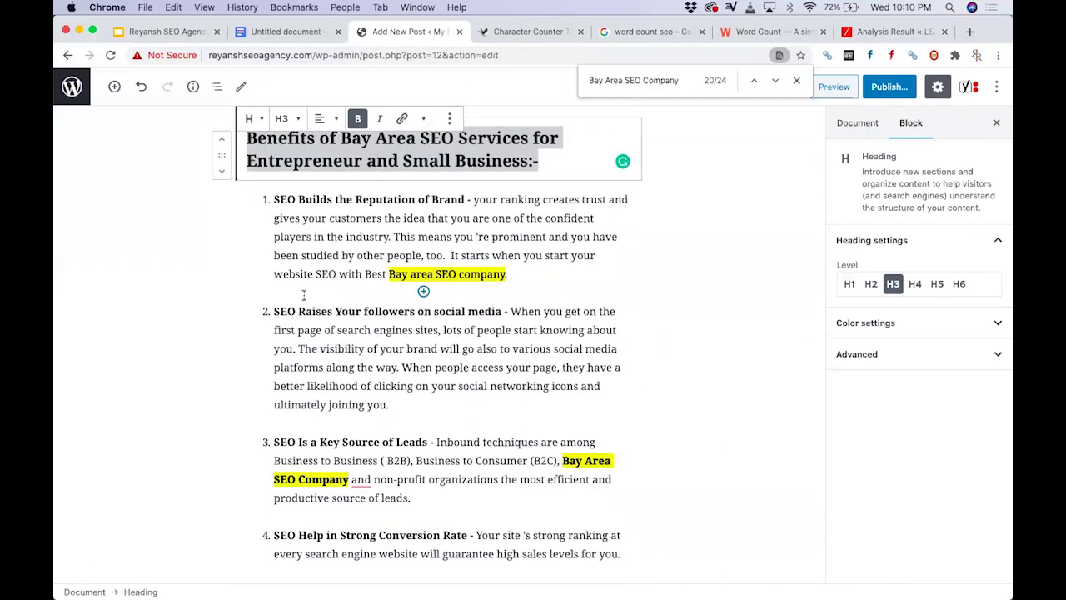
- Switch to Google Slides, revisit the "Keyword in Sub Headings" slide, and return to the empty last slide
click(173, 32)
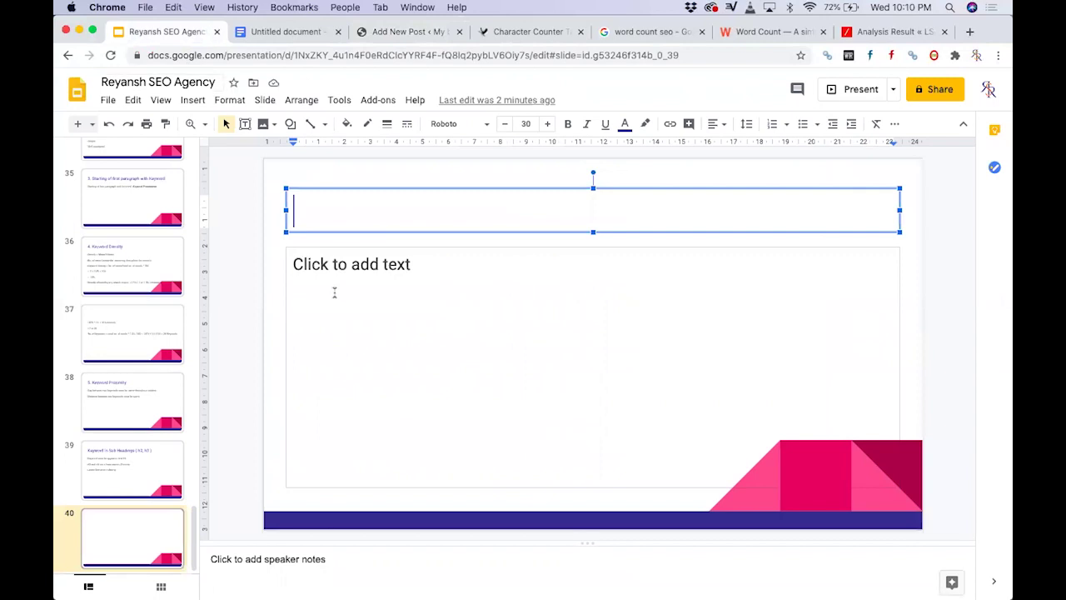
click(125, 468)
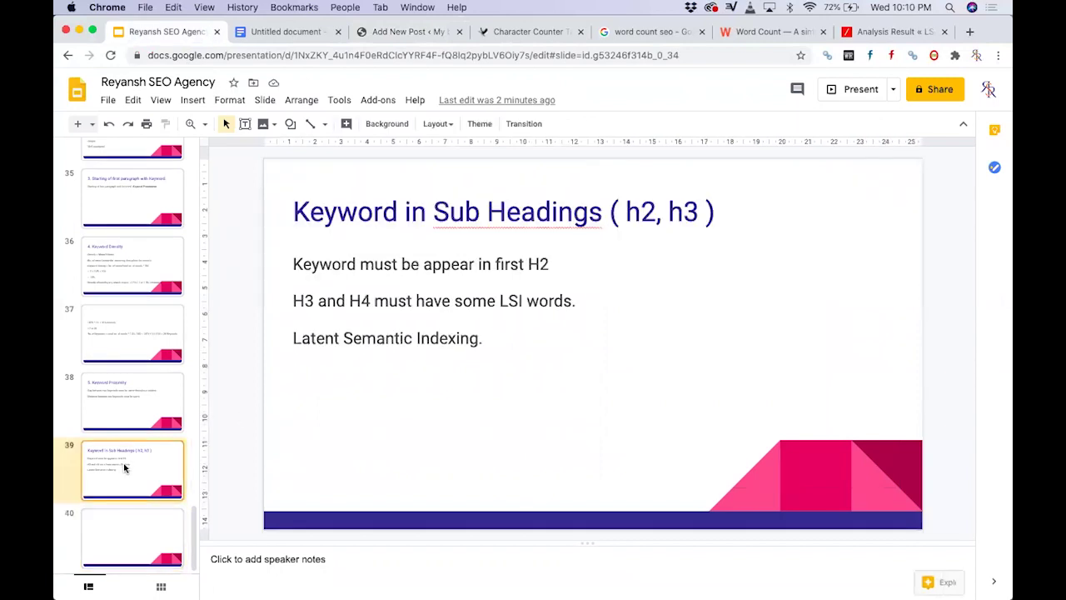
click(128, 528)
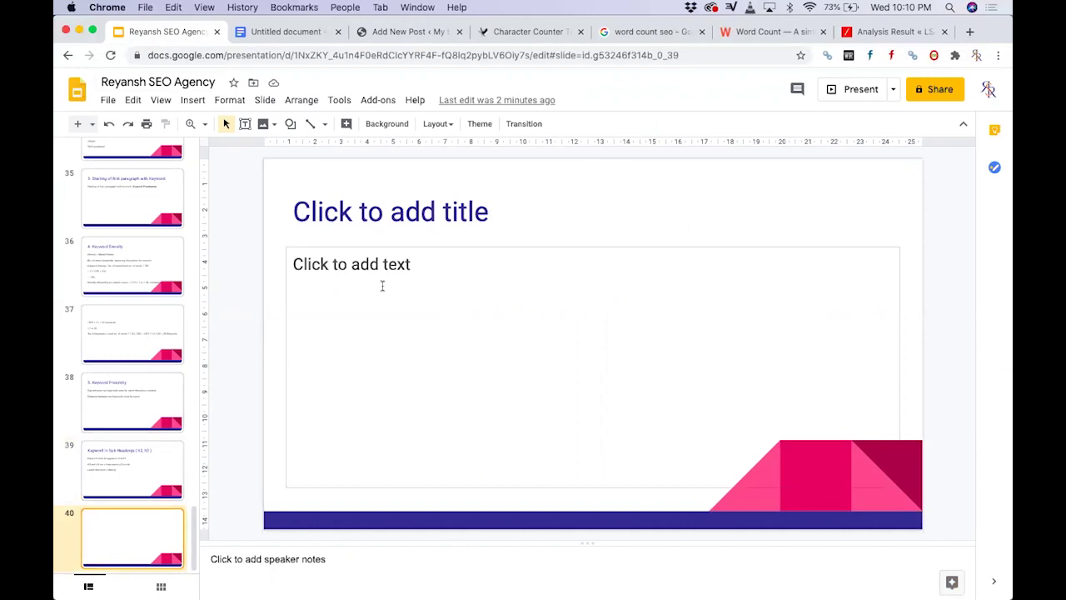
- Enter "One Image" as the title of the empty last slide and erase it again
click(382, 205)
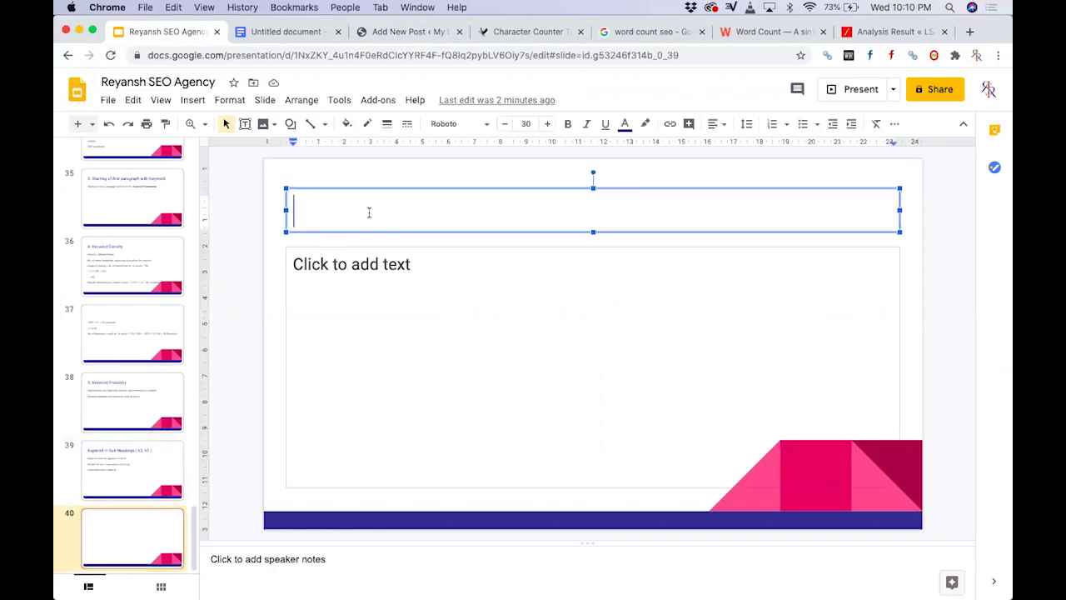
text(One)
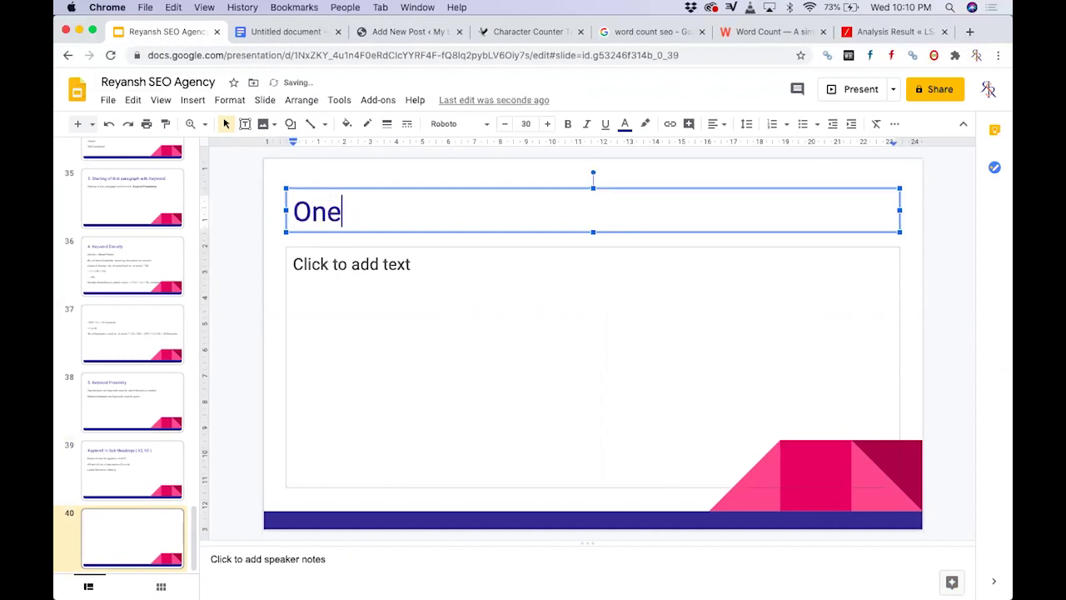
text( Image)
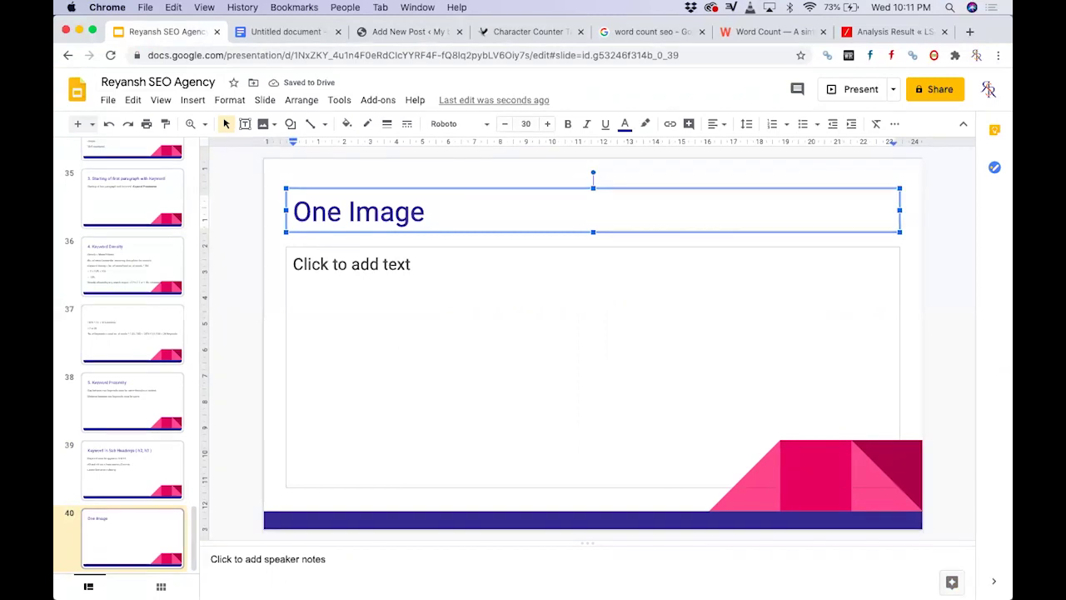
key(BackSpace)
key(BackSpace)
key(BackSpace)
key(BackSpace)
key(BackSpace)
key(BackSpace)
key(BackSpace)
key(BackSpace)
key(BackSpace)
key(BackSpace)
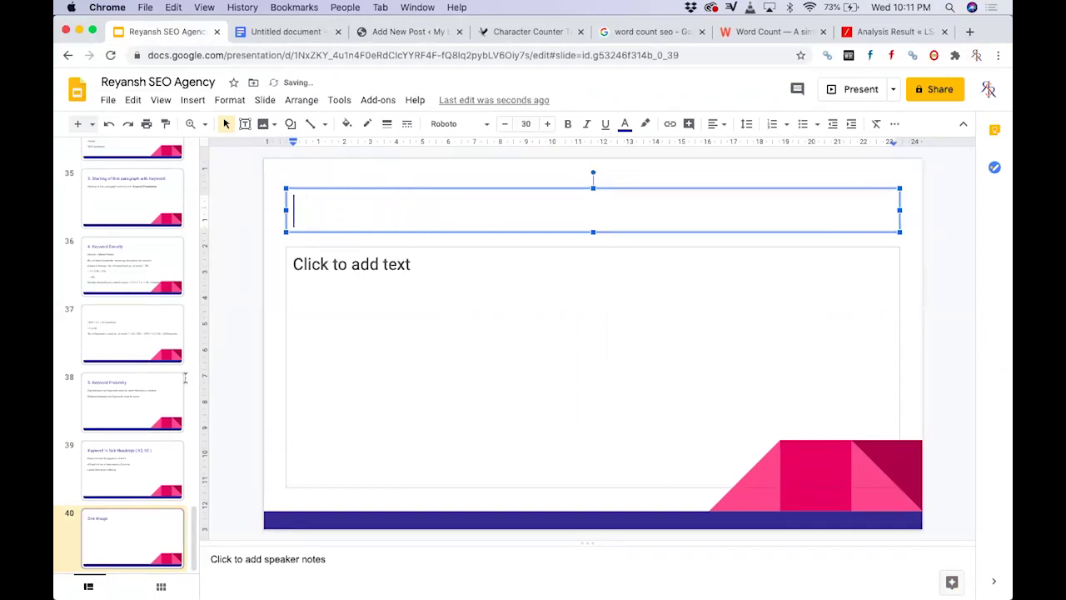
- Revisit the keyword proximity slide and the "Keyword in Sub Headings" slide to check their titles
click(110, 481)
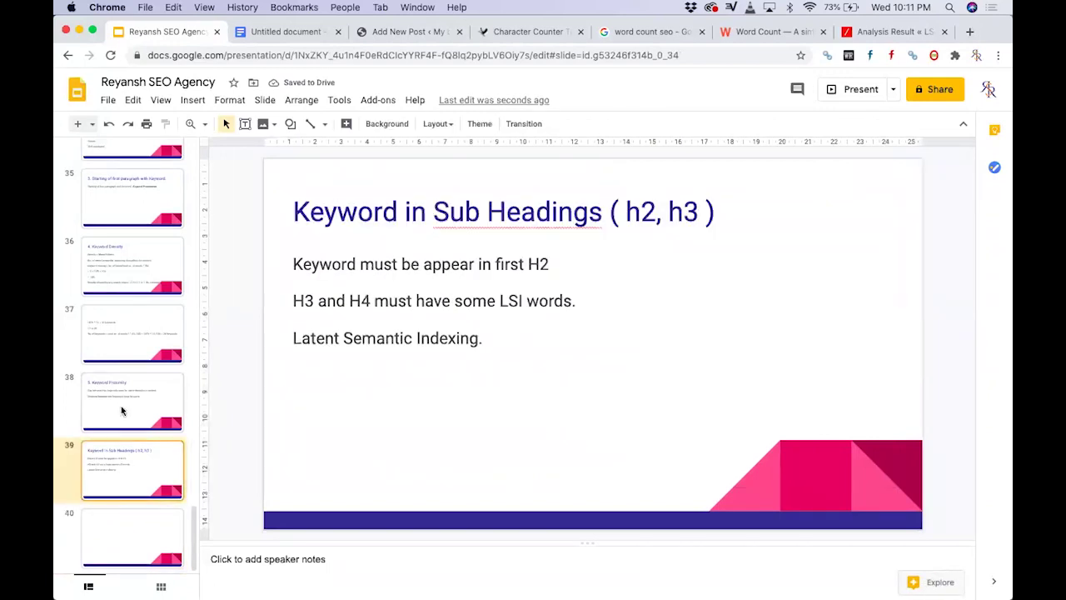
click(121, 411)
click(127, 463)
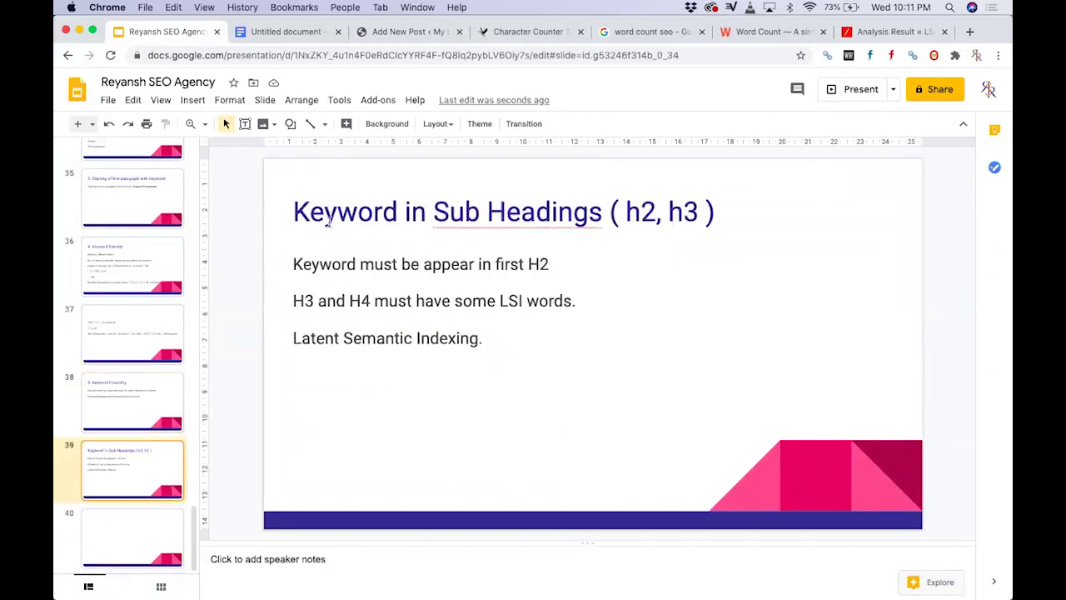
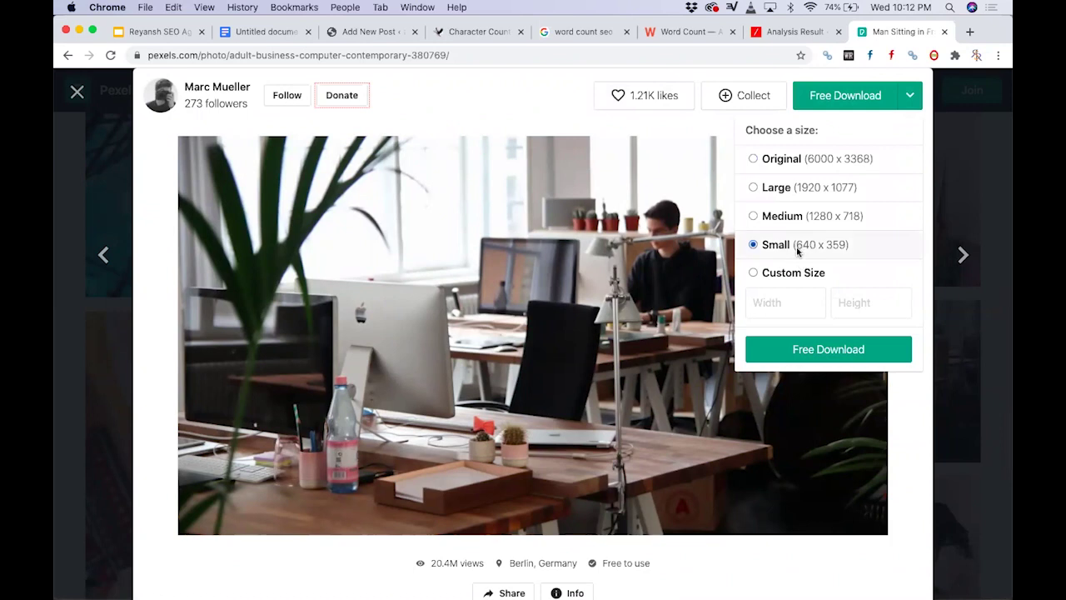
- Download the Pexels office photo in the Small (640 x 359) size and show the file in Finder
mouse_move(910, 92)
click(801, 350)
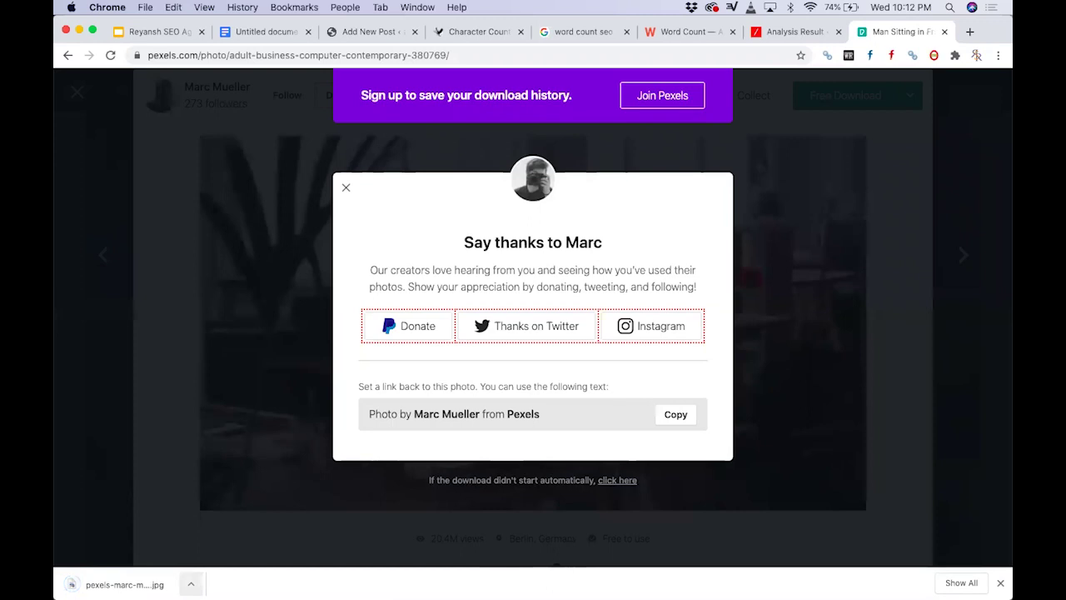
click(191, 583)
click(239, 565)
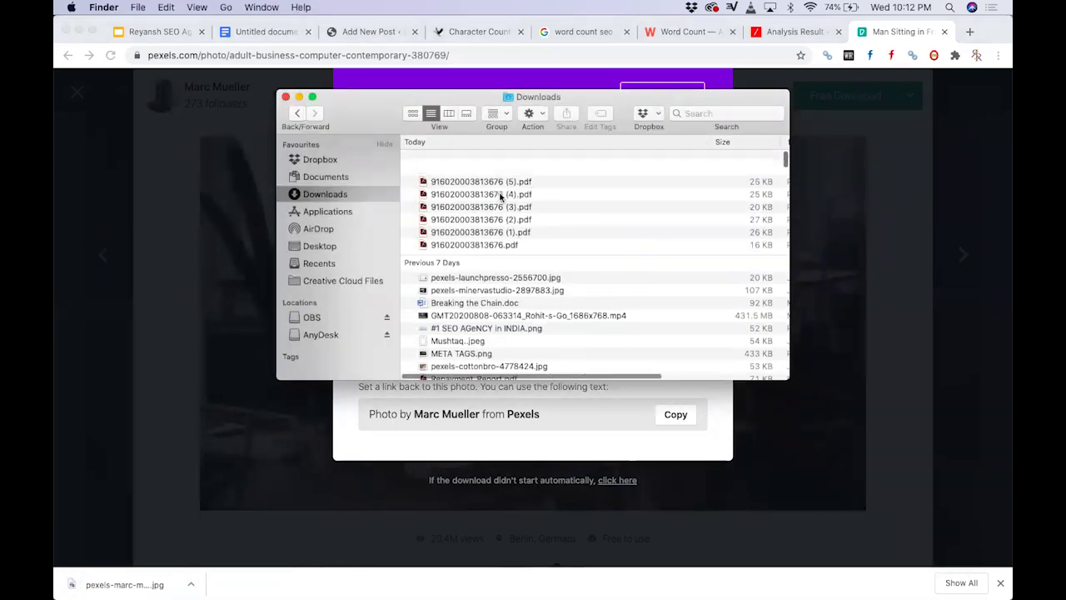
- Check the downloaded photo in Preview, and enter bay-area-seo-company as its new file name in the Downloads folder
double_click(471, 159)
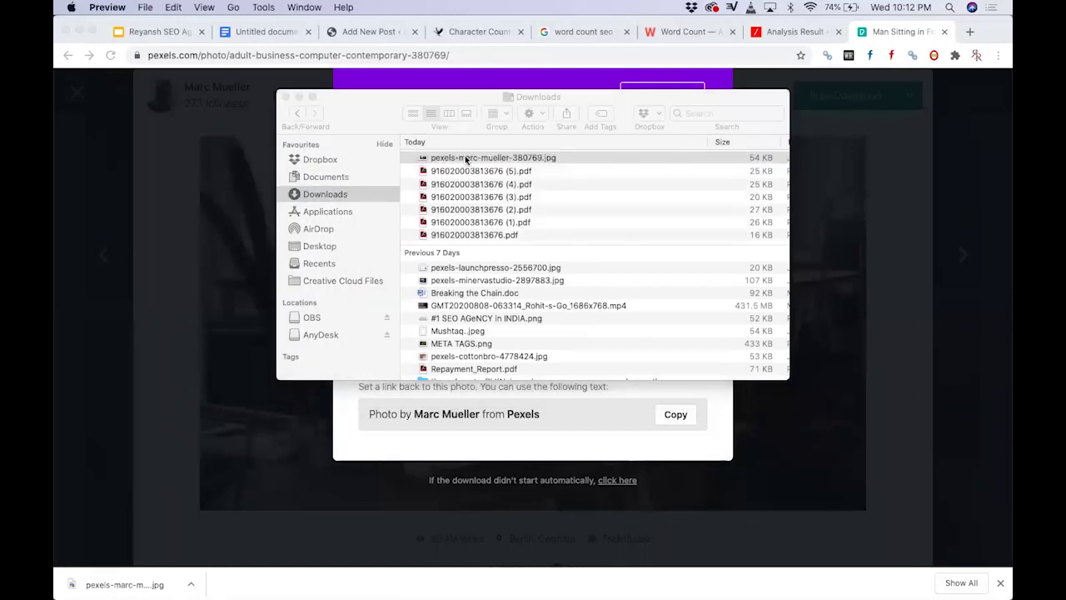
click(66, 25)
click(469, 157)
click(465, 157)
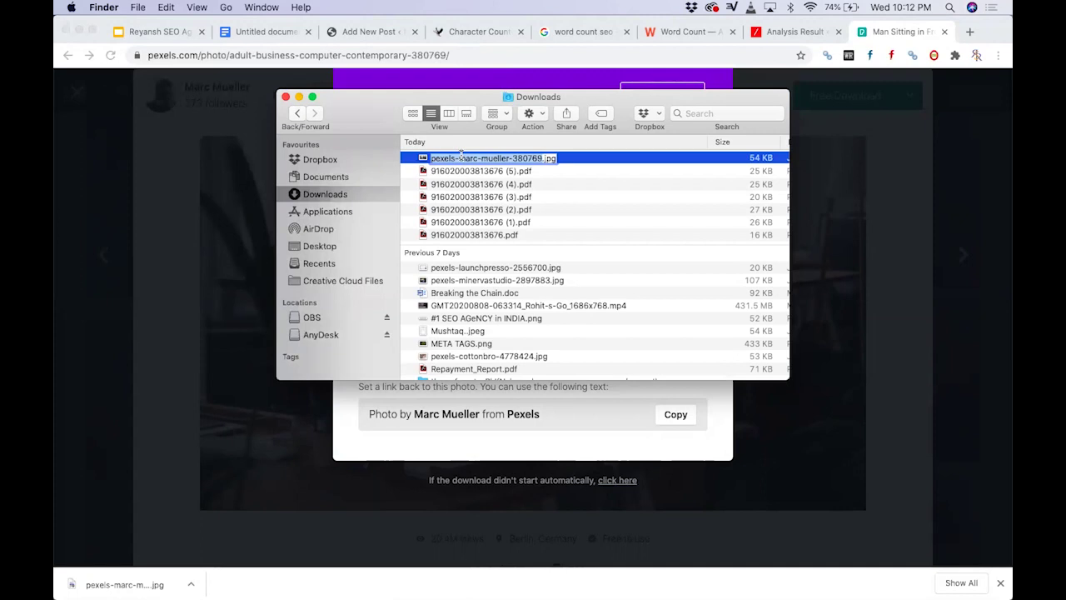
text(bay-area-)
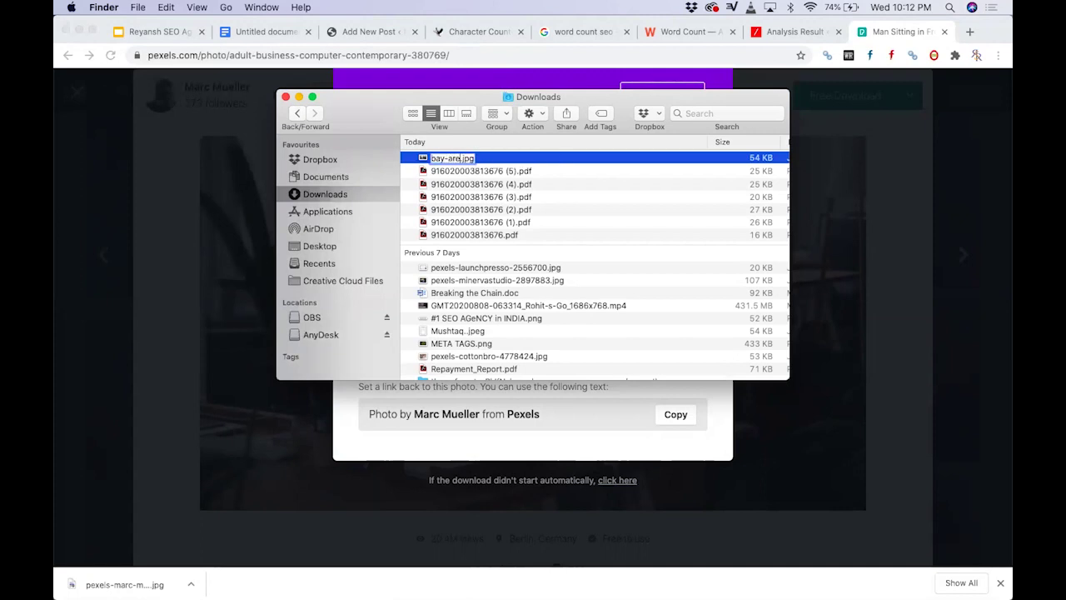
text(seo-com)
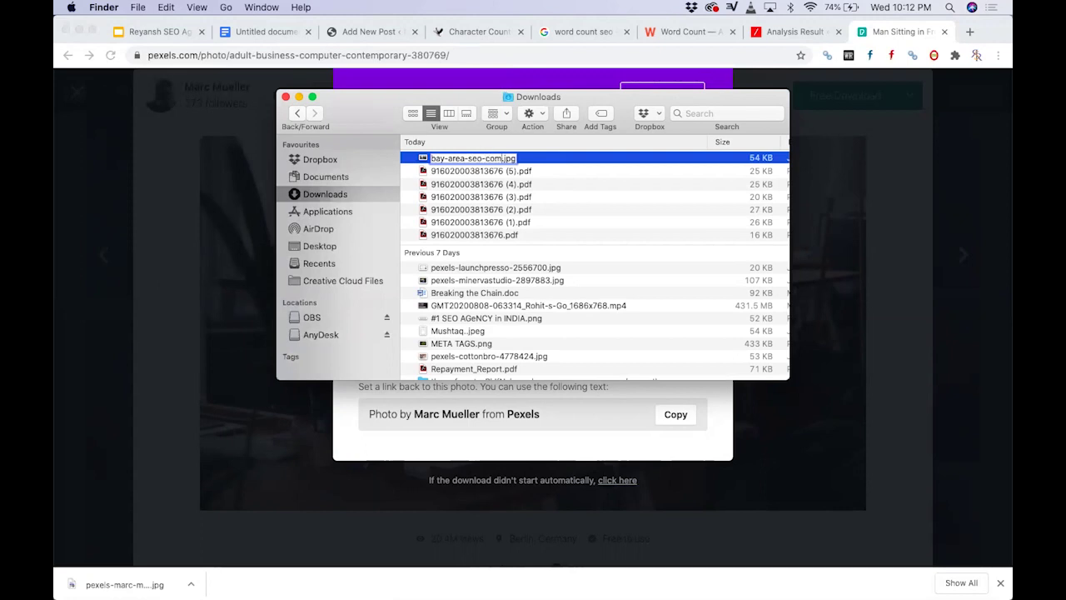
text(pany)
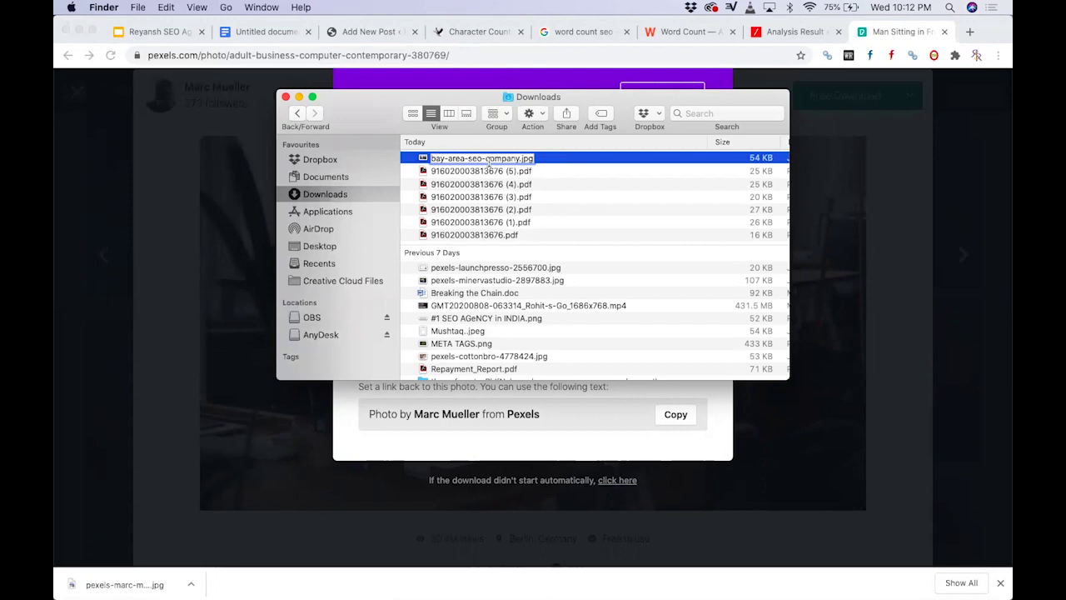
- Replace the hyphens before "company" and "seo" in the photo's file name with spaces
key(BackSpace)
click(467, 157)
key(BackSpace)
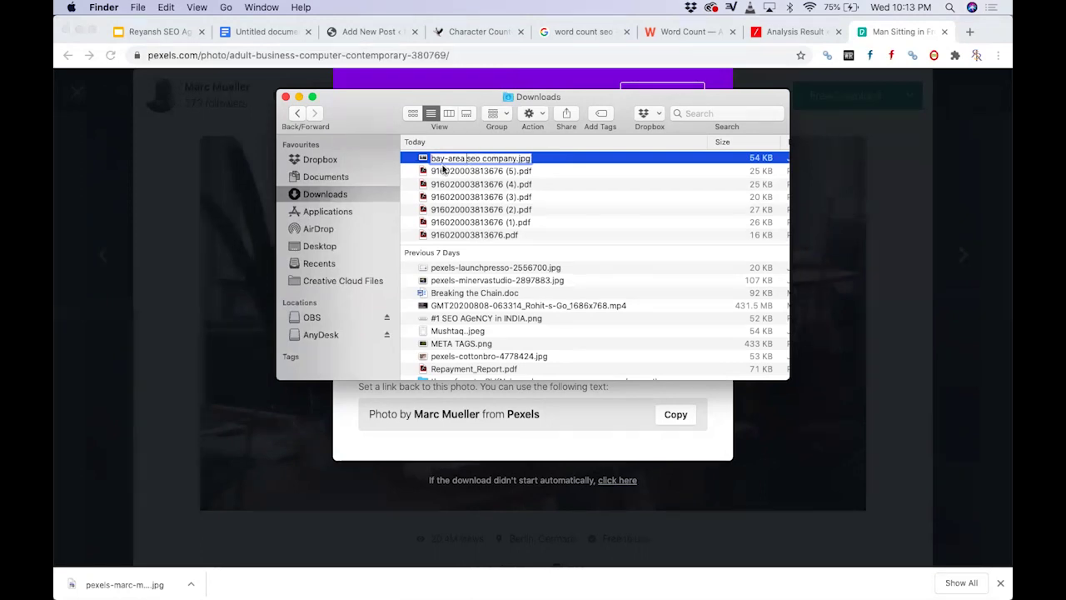
- Rename the downloaded image with spaces instead of hyphens as "bay area seo company.jpg"
click(451, 158)
key(BackSpace)
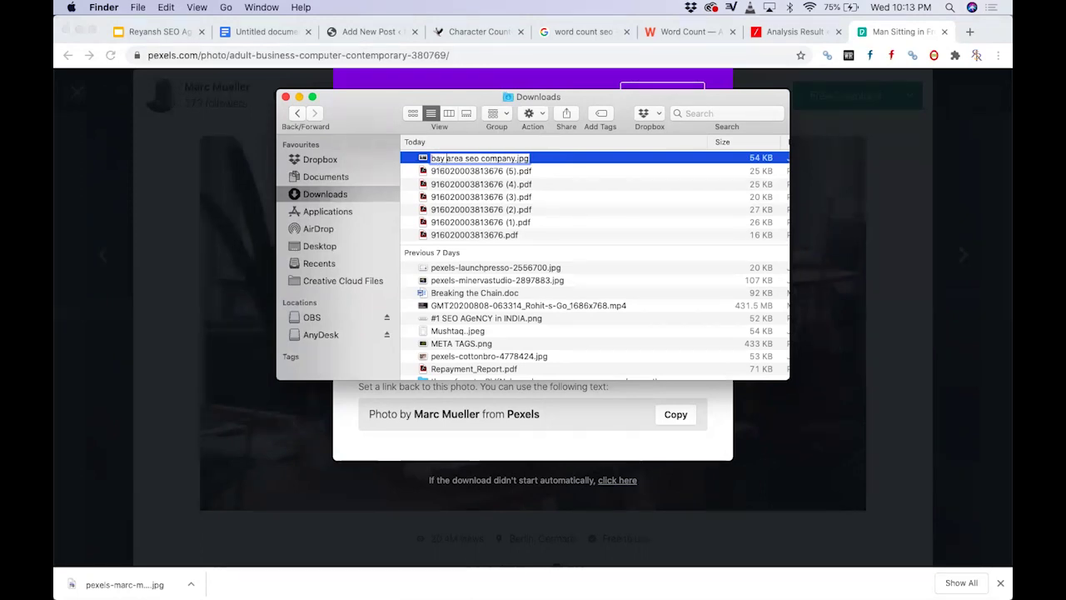
click(505, 197)
- Open "bay area seo company.jpg" in Google Chrome and highlight the %20 before "company" in its address
click(510, 158)
click(487, 158)
right_click(487, 158)
mouse_move(633, 174)
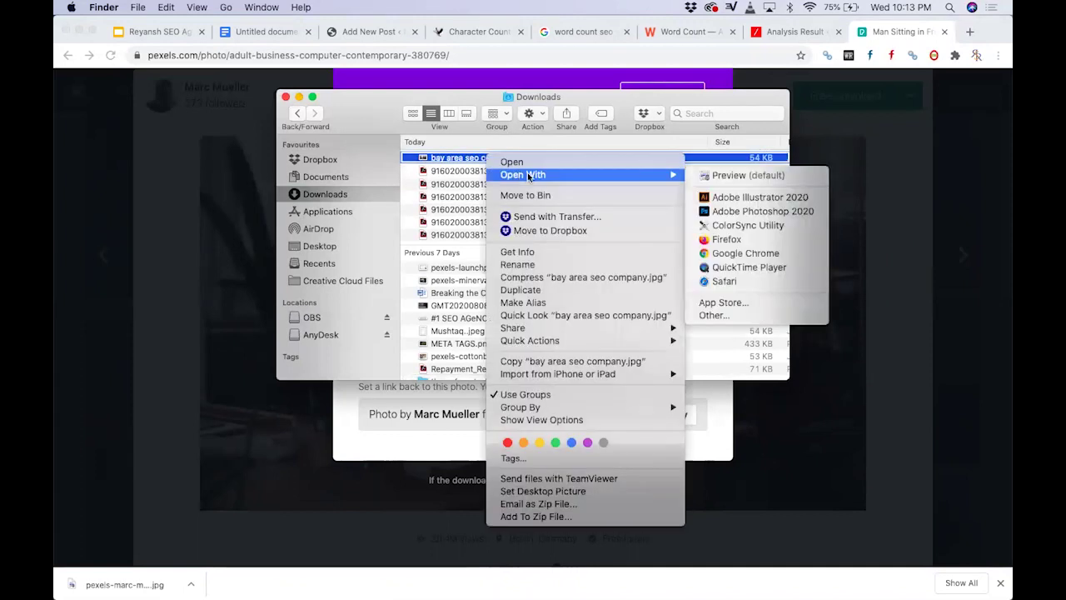
click(739, 254)
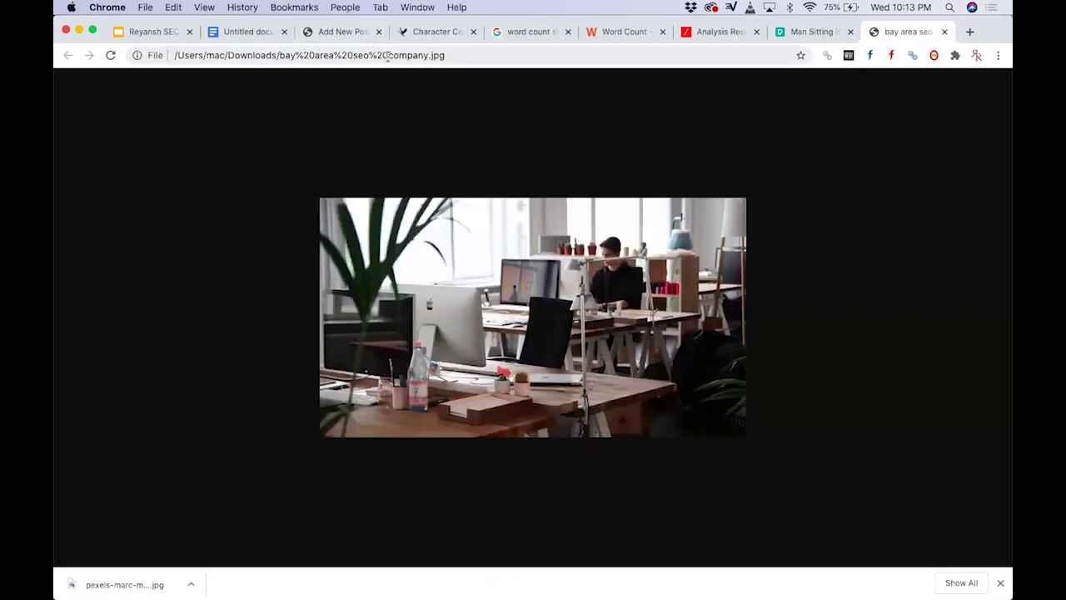
drag(389, 55, 371, 55)
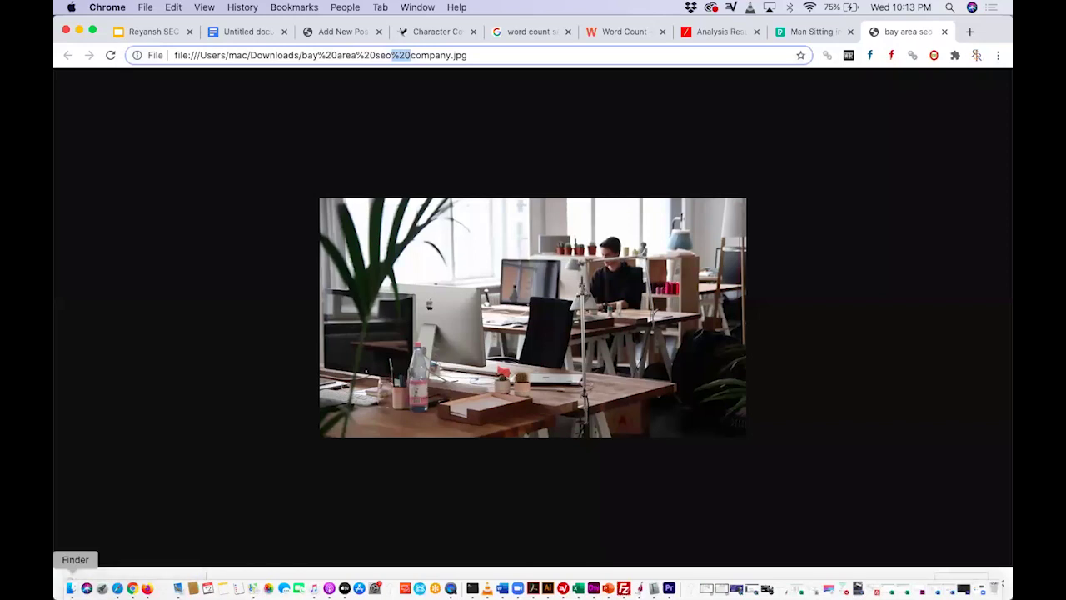
- Return to the Downloads folder in Finder and rename the image with hyphens between all words as "bay-area-seo-company.jpg"
click(70, 588)
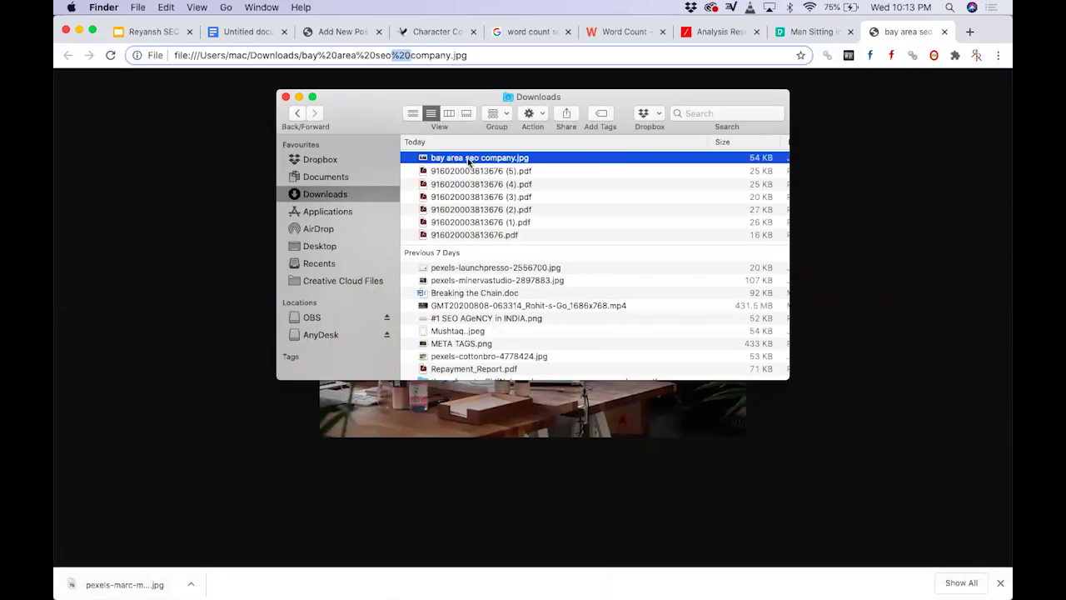
click(468, 163)
click(448, 158)
key(BackSpace)
text(-)
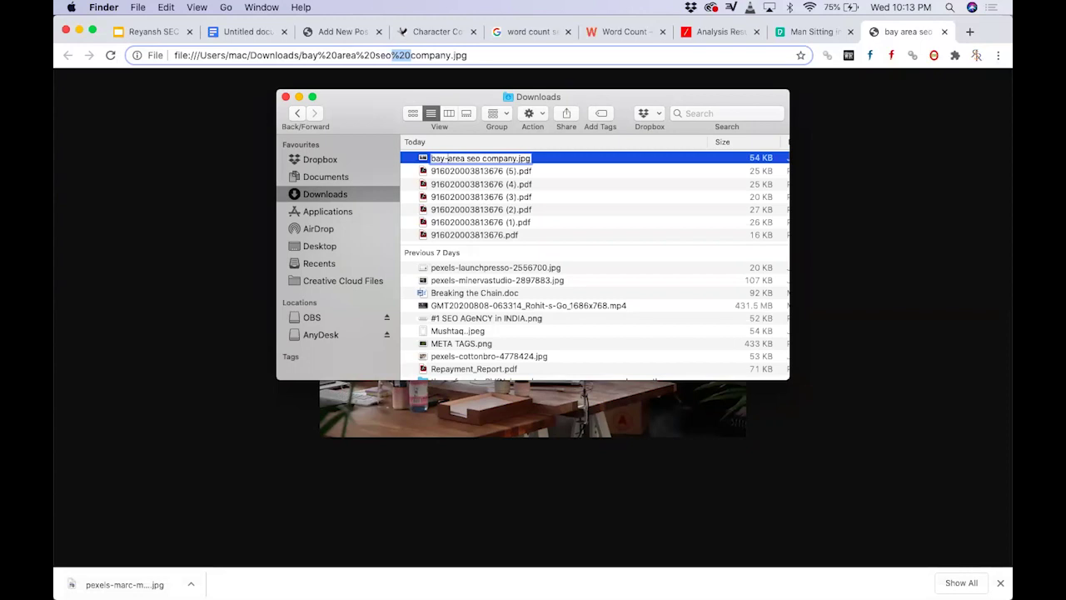
key(BackSpace)
text(-)
key(BackSpace)
text(-)
click(531, 197)
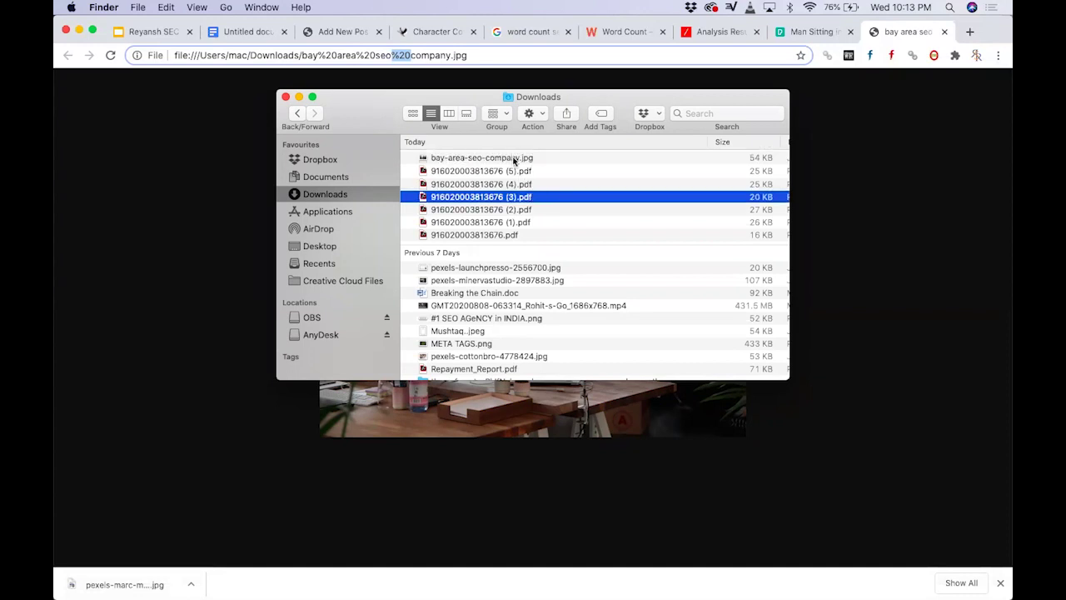
- Open "bay-area-seo-company.jpg" in Google Chrome and compare its address with that of the version named with spaces
click(514, 159)
right_click(514, 160)
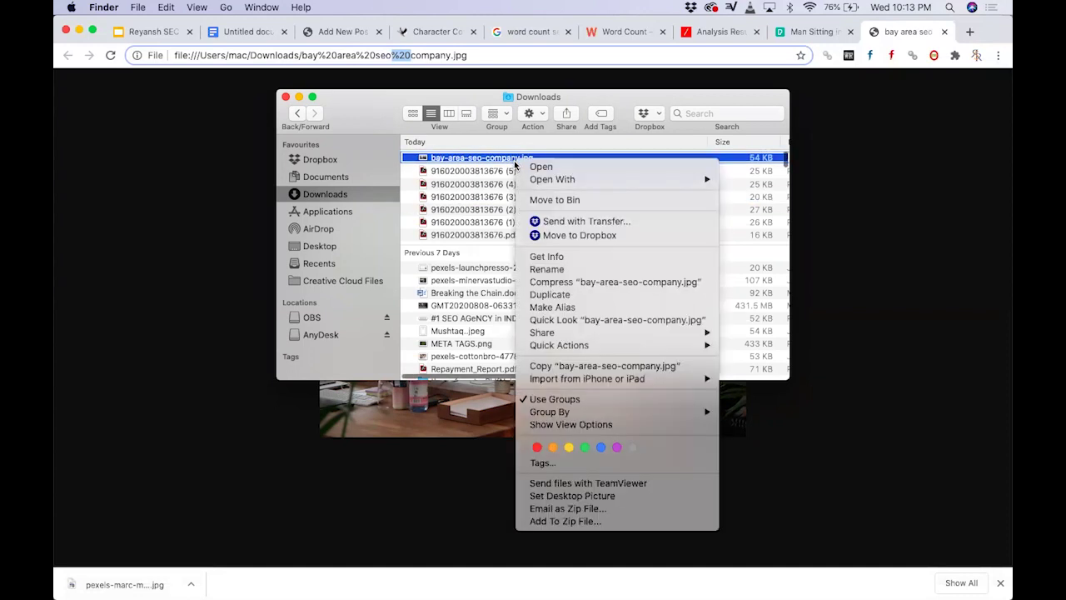
mouse_move(533, 178)
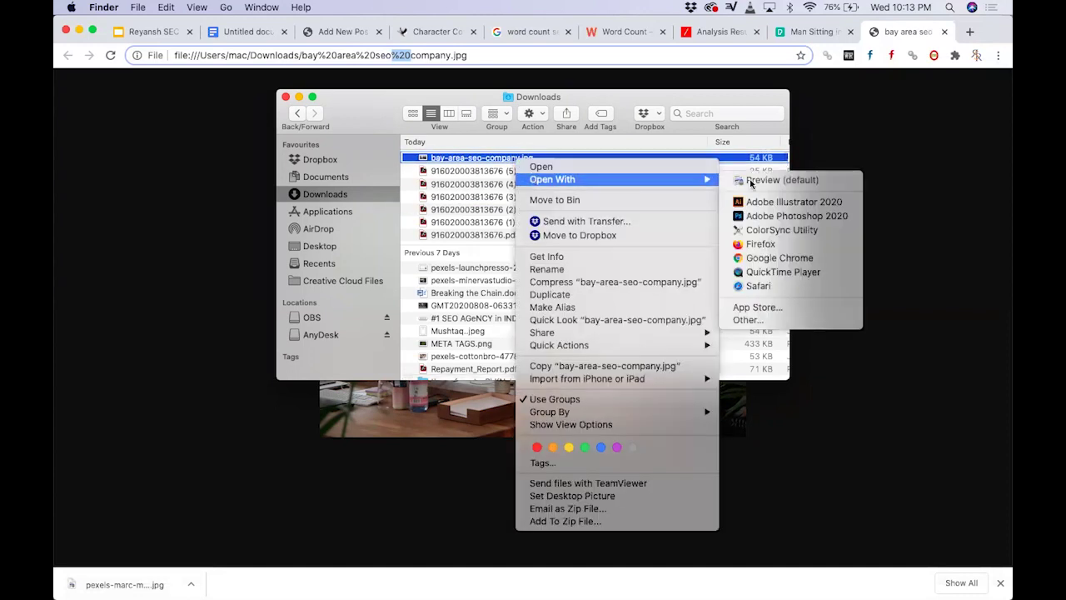
click(764, 258)
click(426, 50)
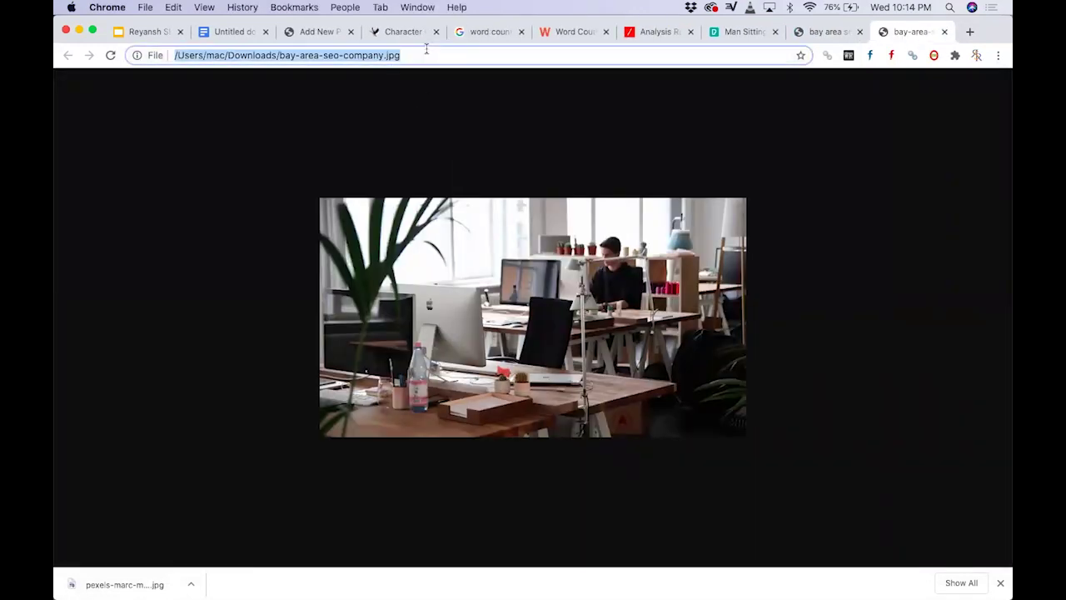
click(821, 32)
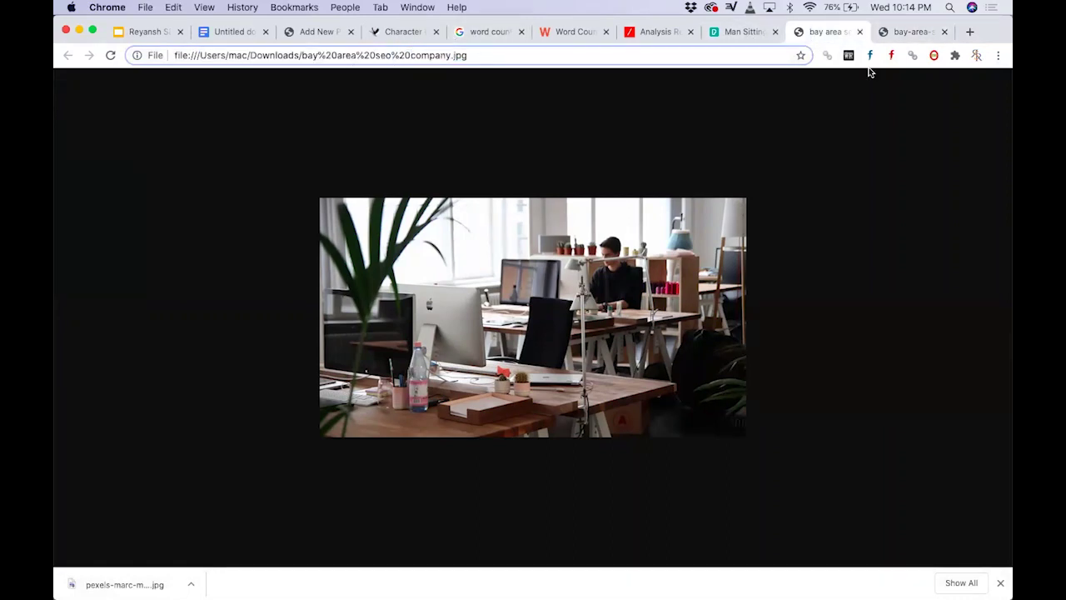
click(907, 31)
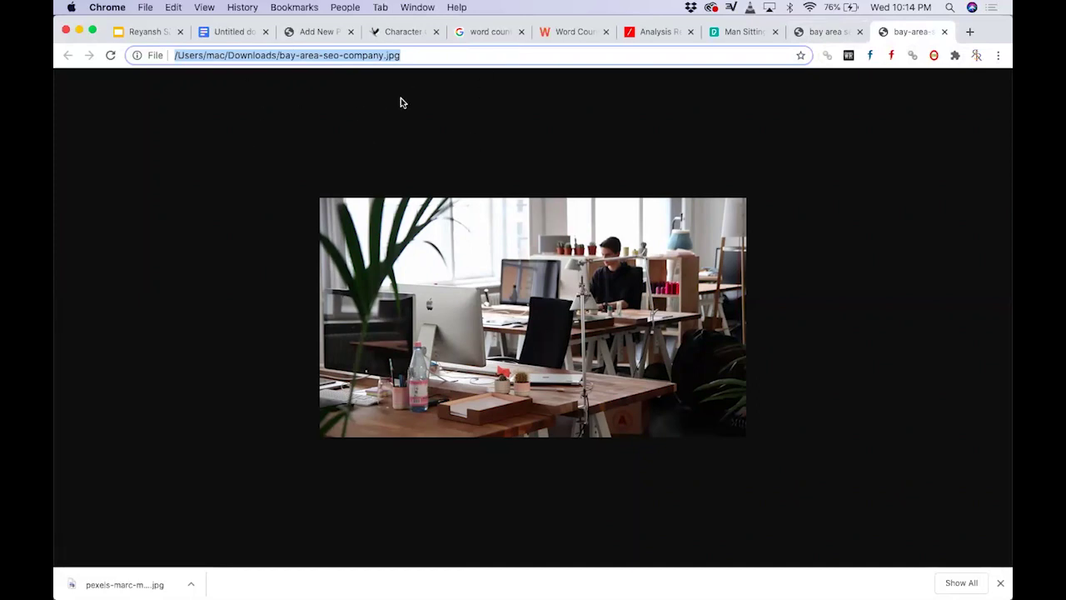
- In the WordPress post, insert an image block between the "Some popular SEO practices" paragraph and the "Why do we need Bay Area SEO Company" heading
click(392, 31)
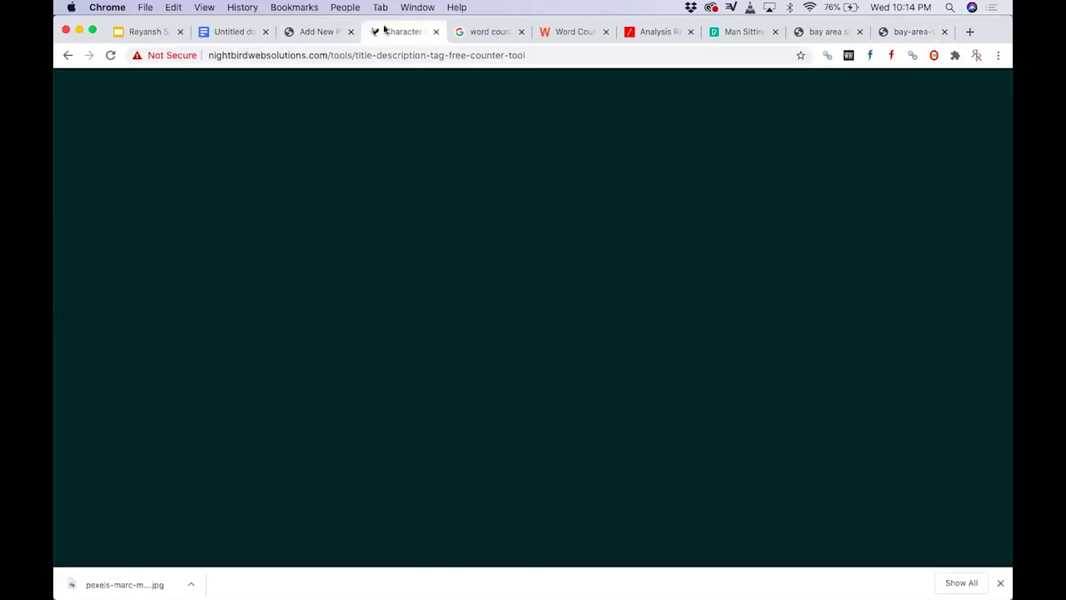
click(322, 32)
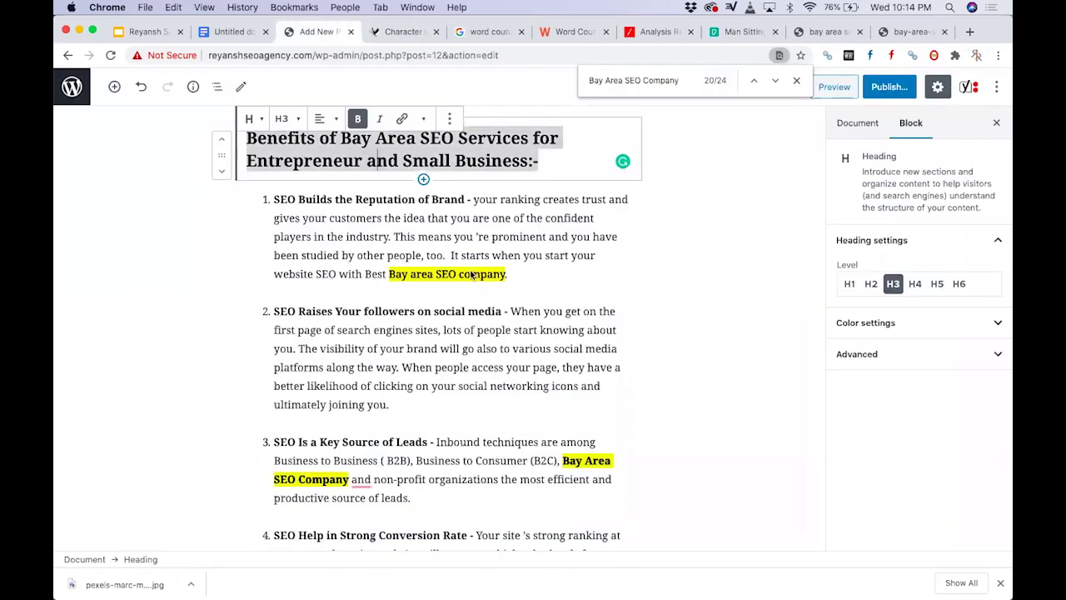
scroll(473, 270, up, 15)
scroll(471, 275, down, 8)
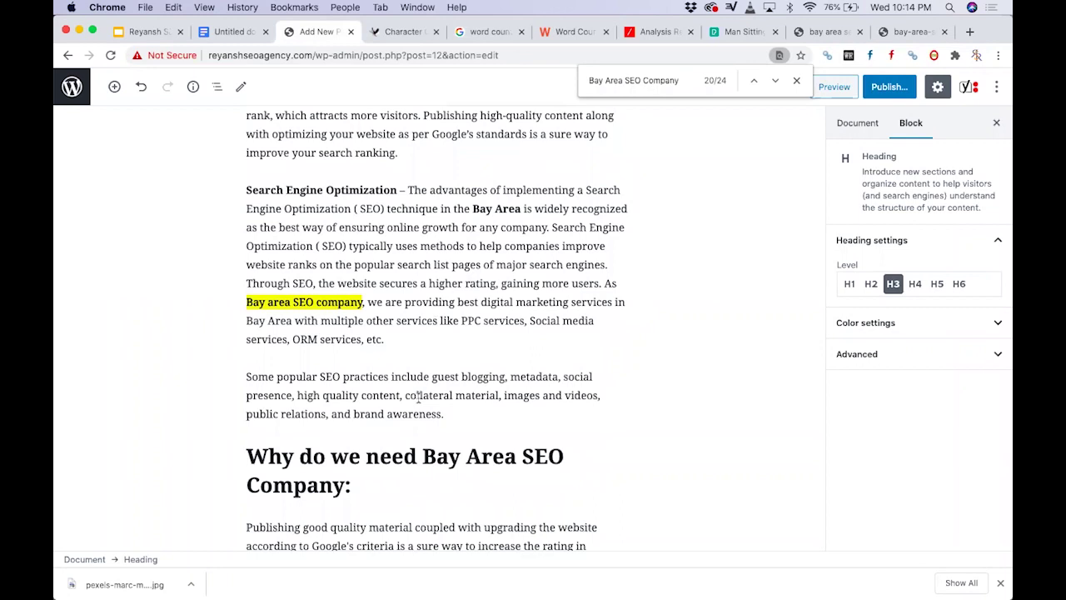
click(403, 339)
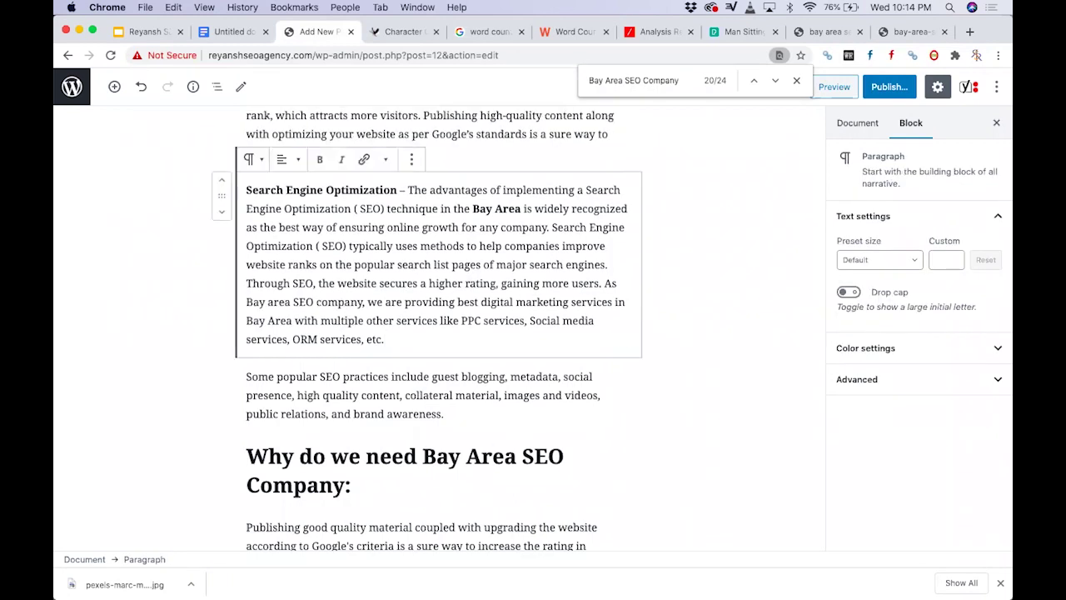
click(468, 414)
key(Return)
key(Return)
key(BackSpace)
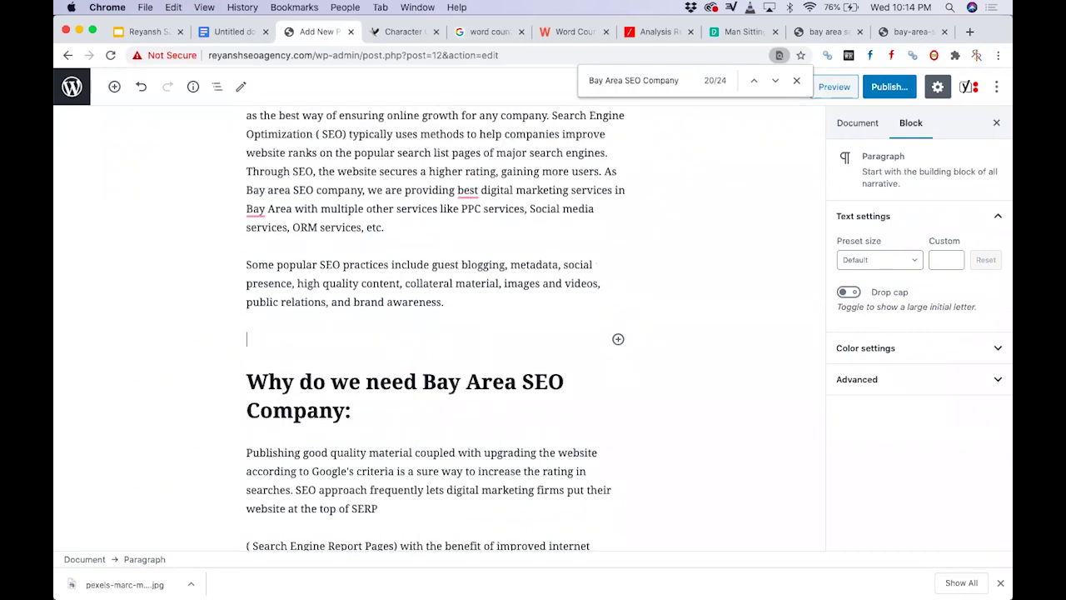
click(619, 340)
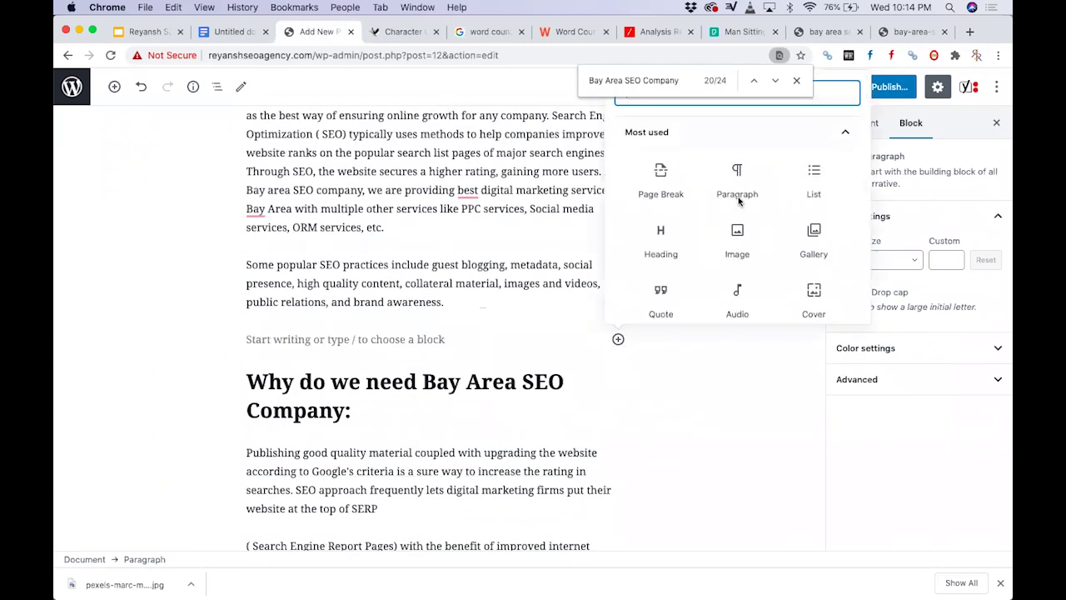
click(737, 237)
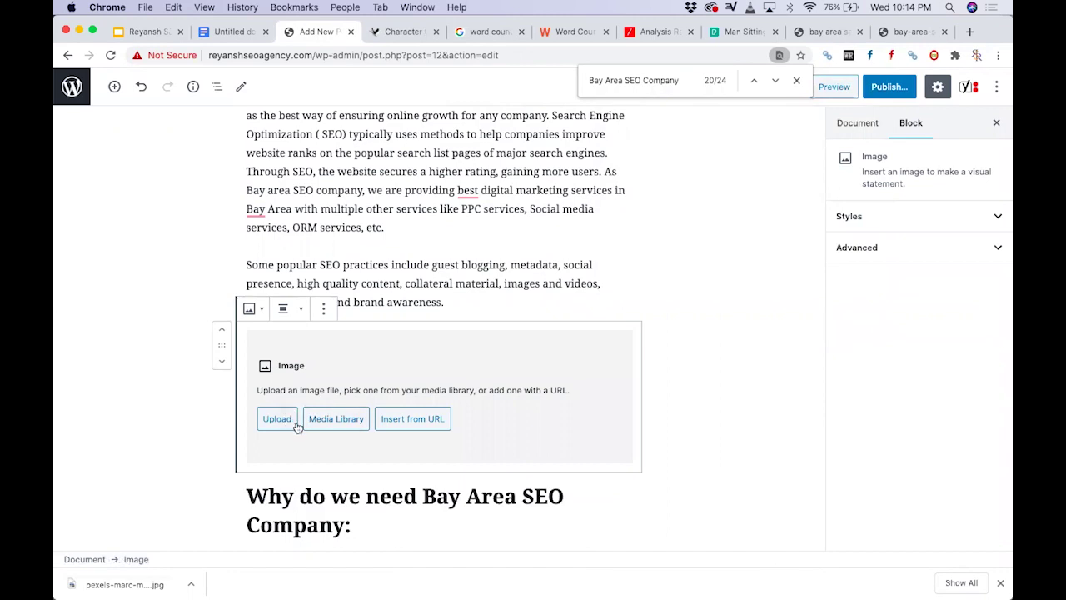
- Upload bay-area-seo-company.jpg from Downloads to the media library for the image block, and close the page's find bar
click(335, 425)
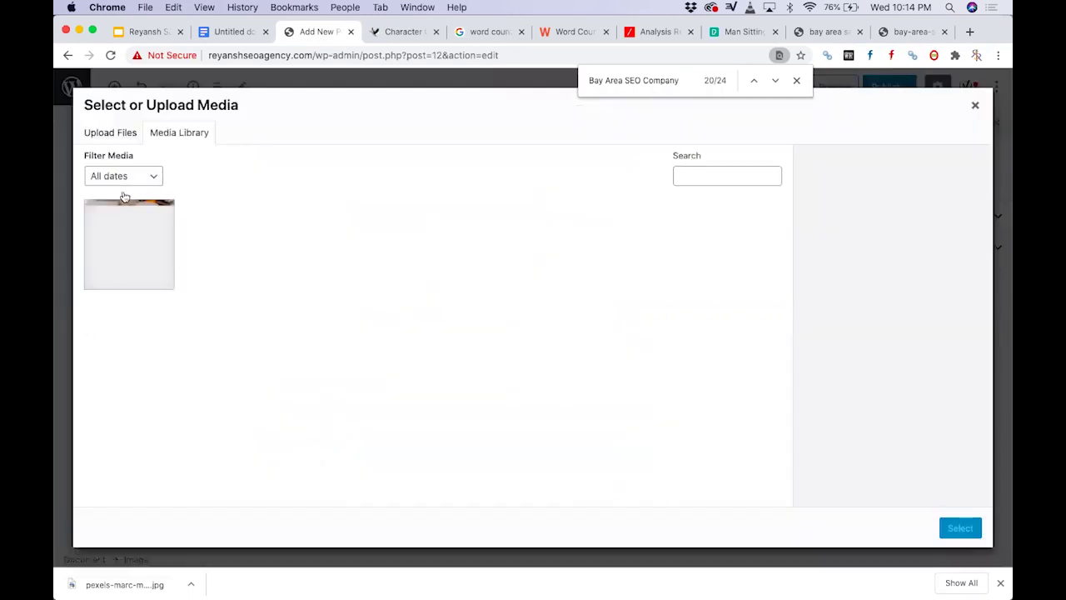
click(110, 135)
click(527, 323)
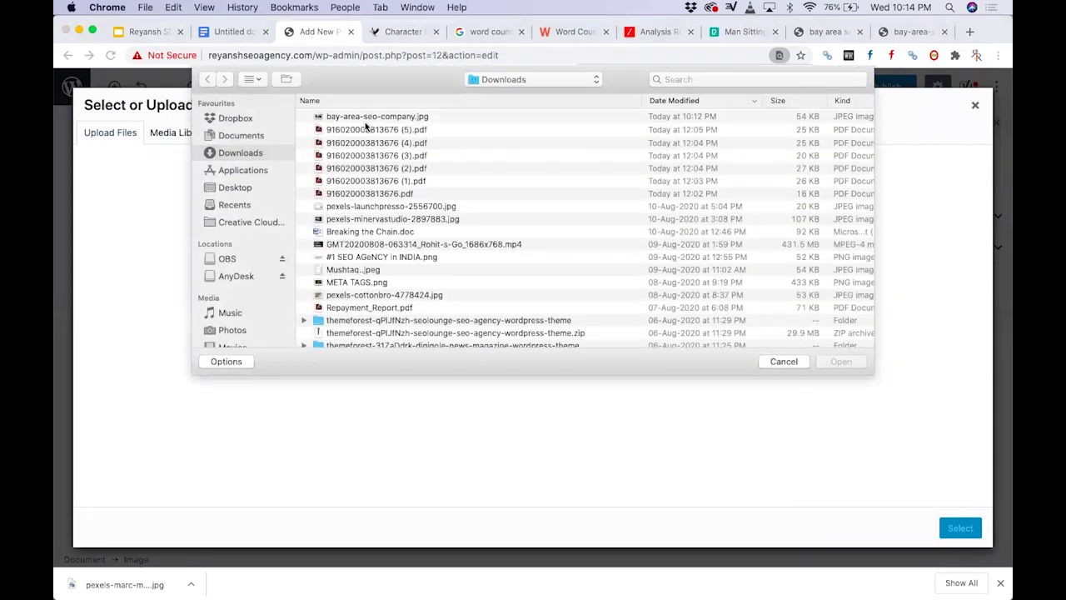
click(366, 126)
click(364, 121)
key(Return)
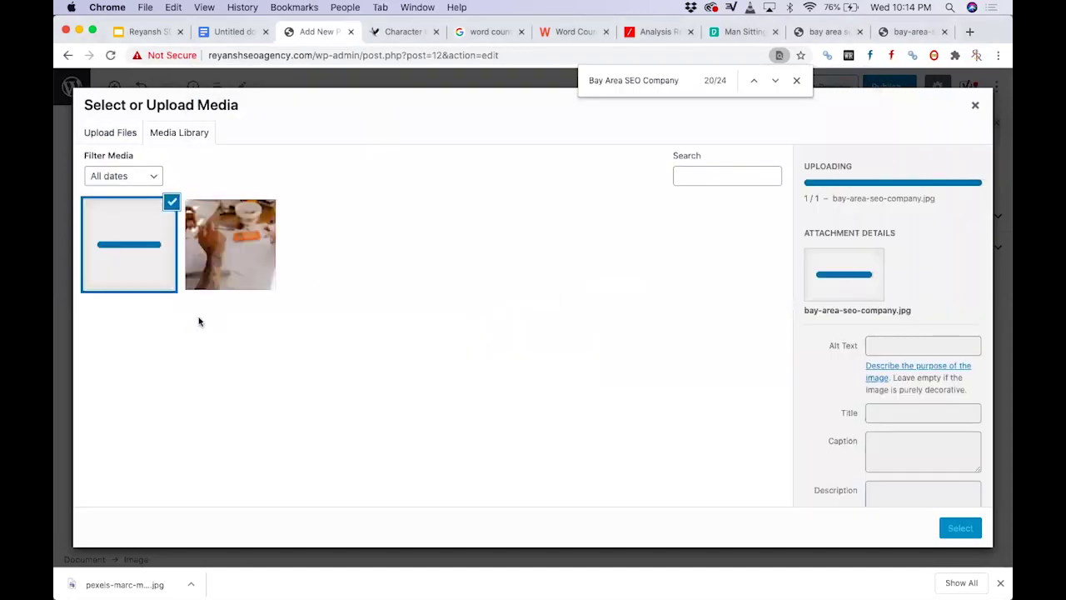
click(797, 81)
- Set the uploaded image's alt text to "Bay Area SEO Company"
click(945, 325)
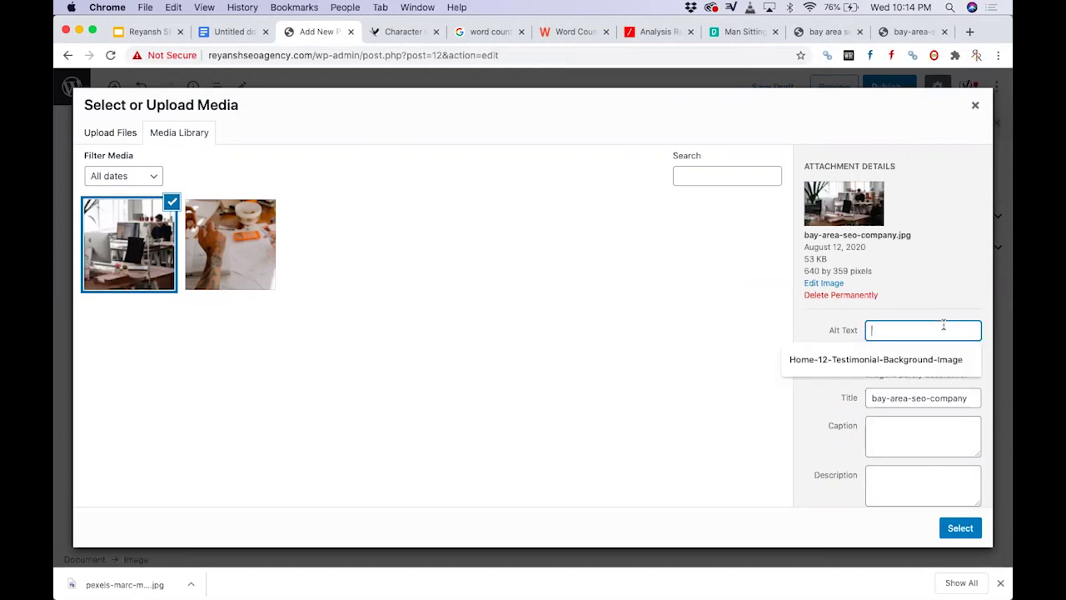
click(829, 428)
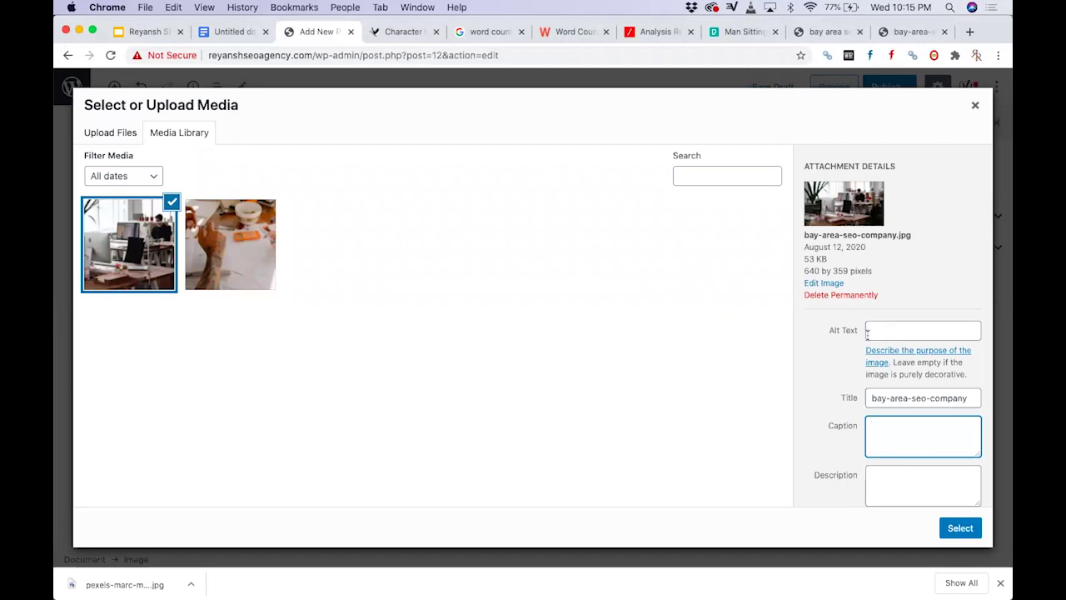
click(887, 332)
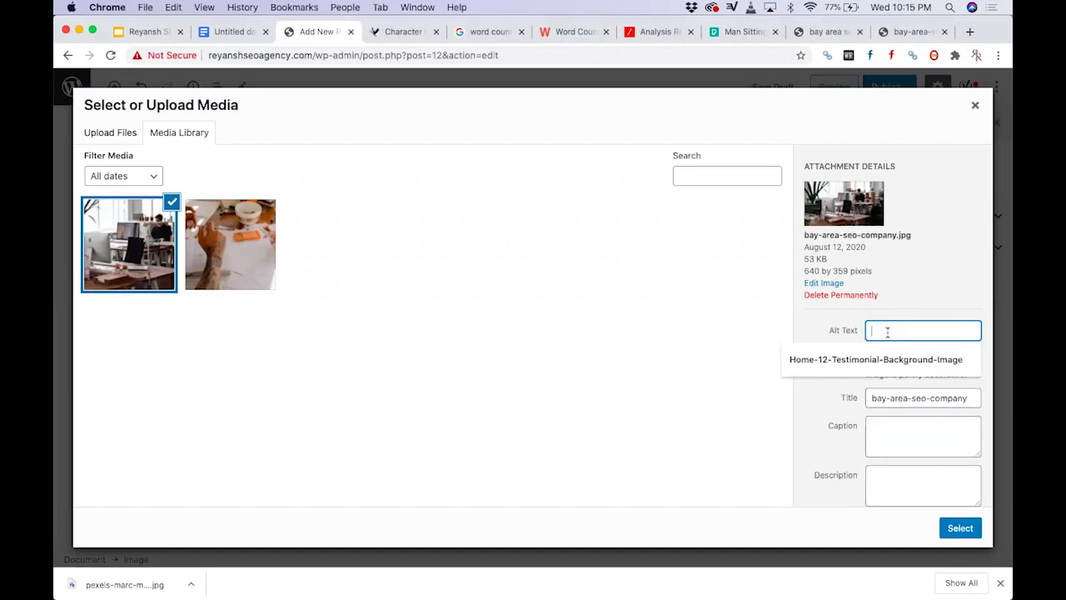
text(Bay Area SEO Company)
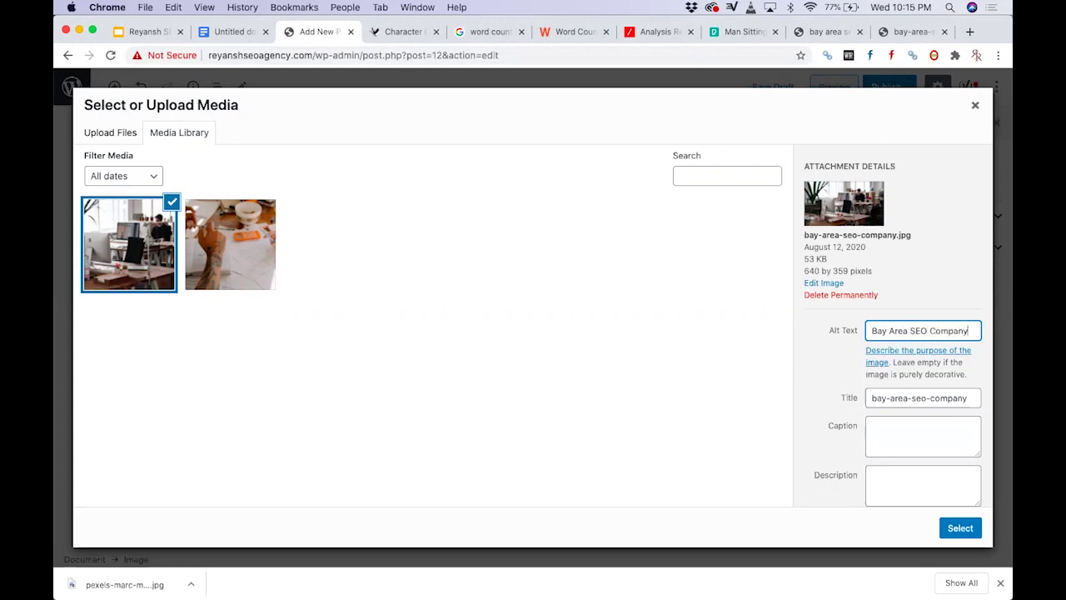
- Set the image's title, caption and description to "Bay Area SEO Company" by copying the alt text, and insert the image into the post
key(super+a)
key(super+c)
click(928, 397)
key(super+a)
key(super+v)
click(892, 438)
key(super+v)
click(901, 471)
key(super+v)
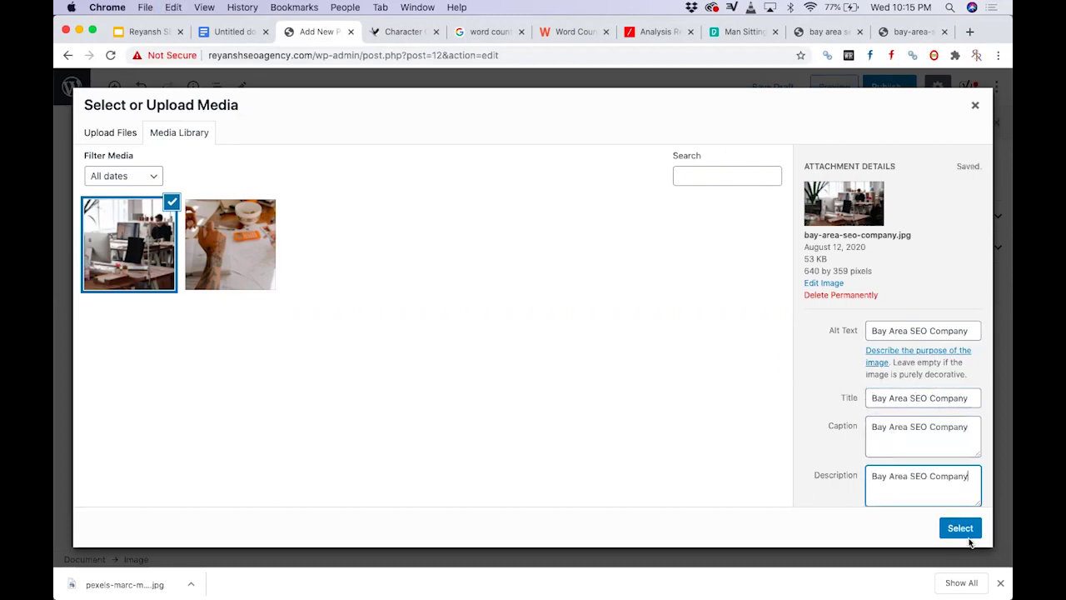
click(960, 528)
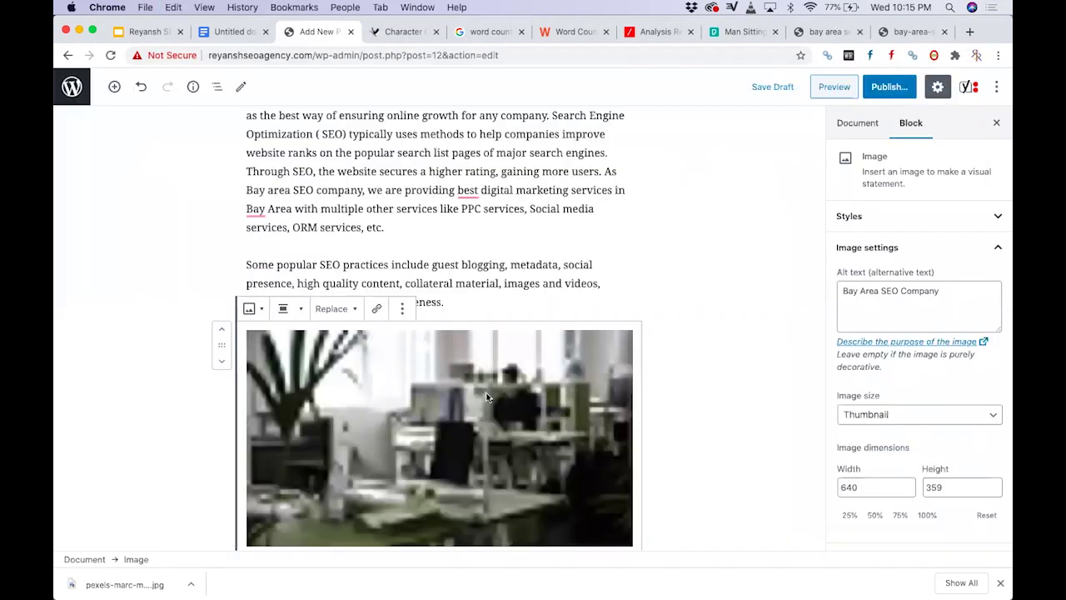
- Review the inserted image with its caption and the rest of the article, including the benefits section
scroll(487, 397, down, 4)
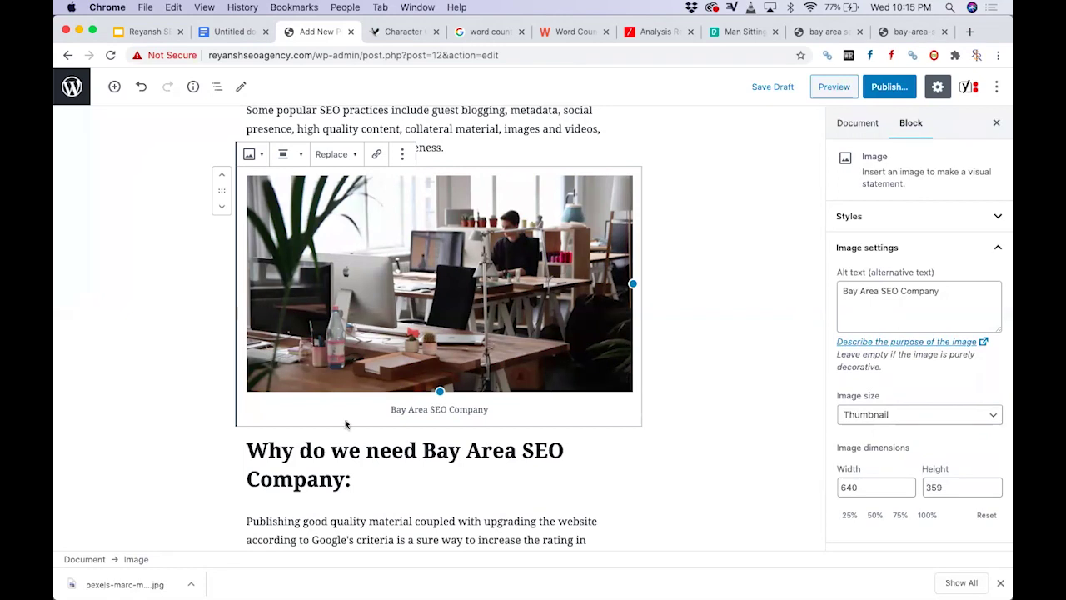
click(367, 474)
scroll(367, 474, down, 10)
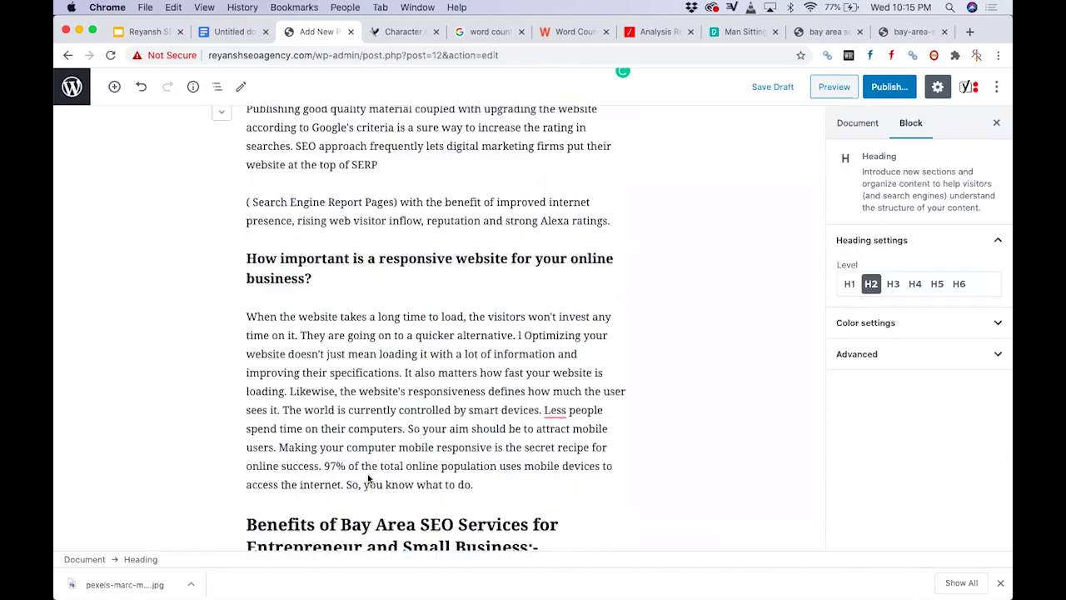
scroll(358, 447, down, 6)
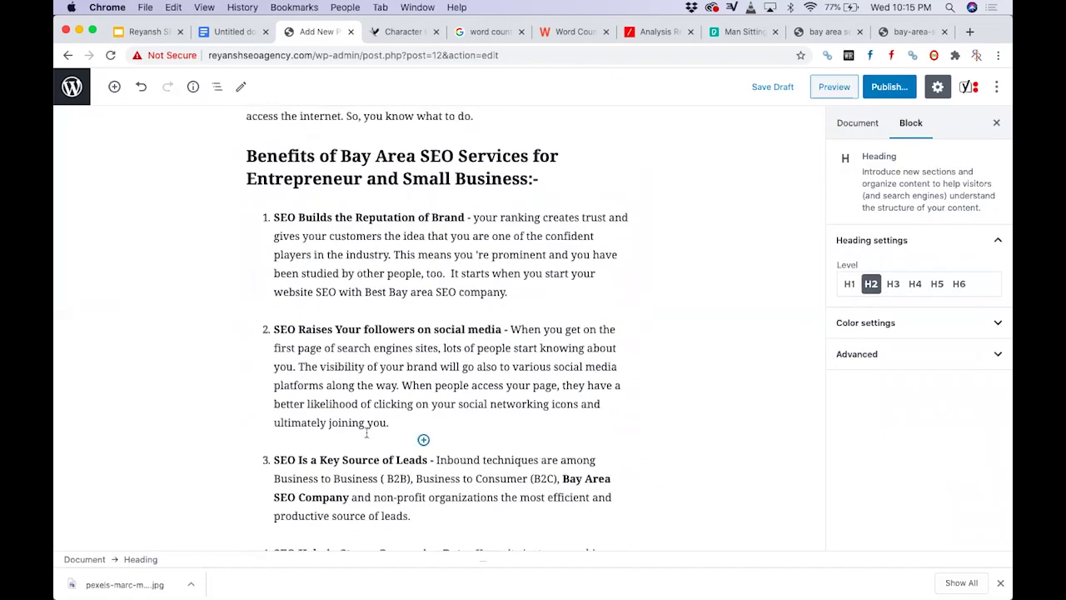
scroll(366, 432, down, 4)
scroll(367, 432, down, 2)
scroll(428, 382, up, 14)
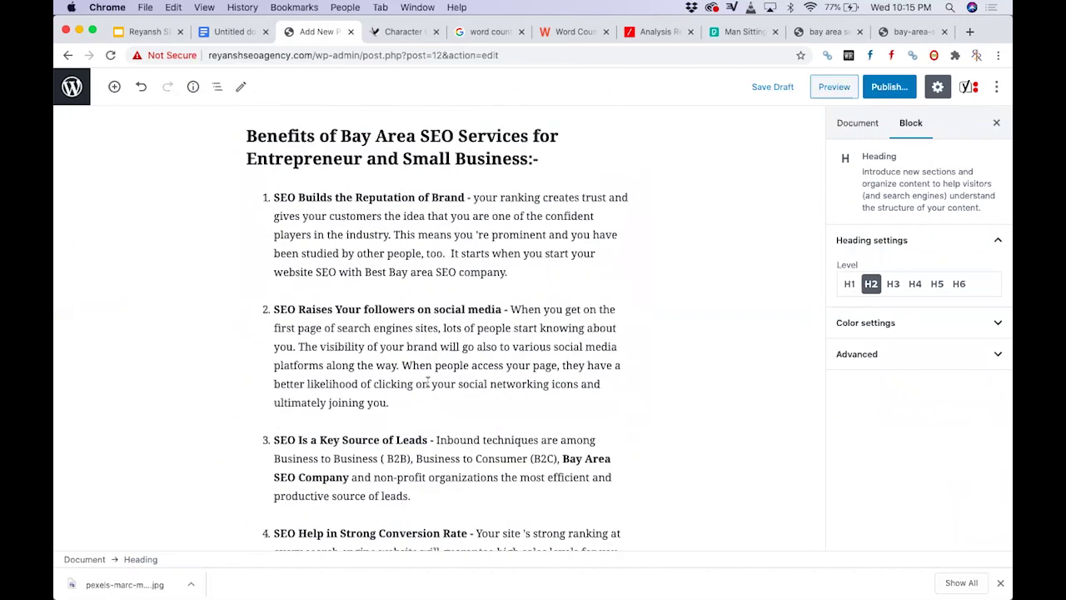
scroll(428, 381, up, 9)
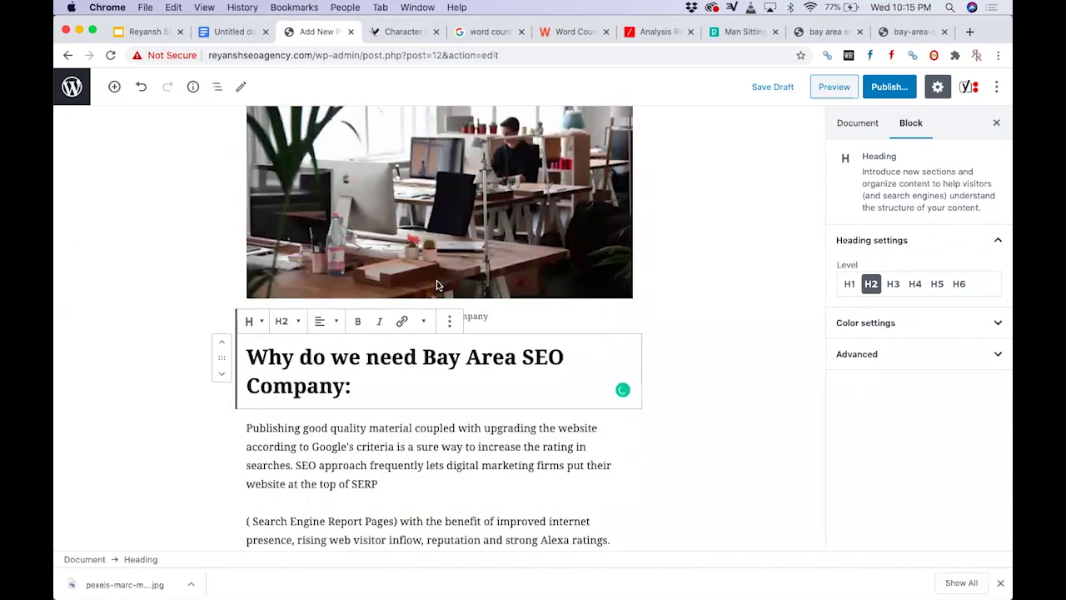
scroll(436, 285, up, 3)
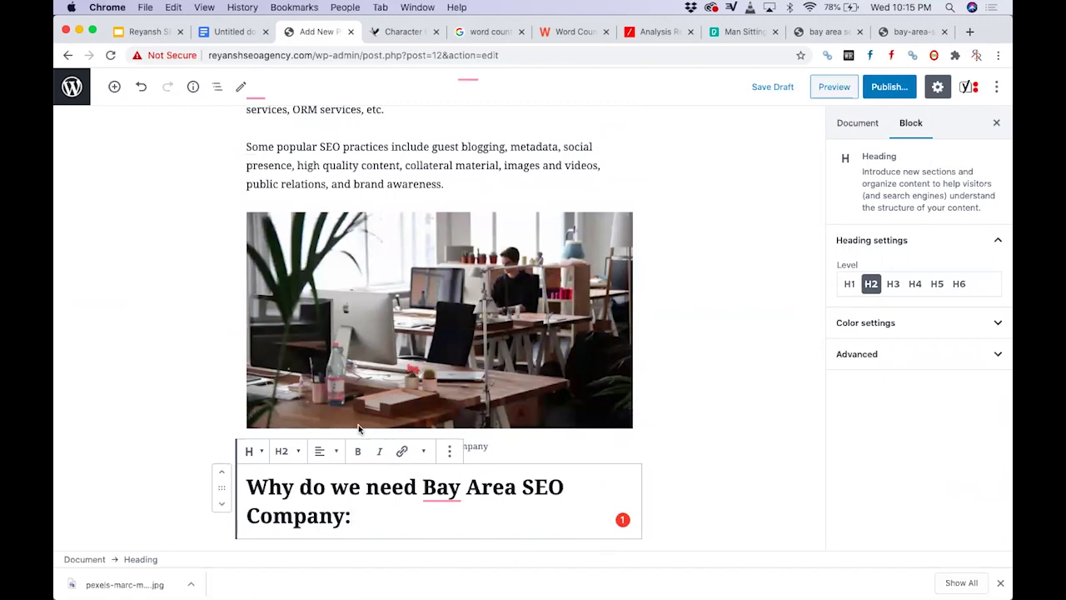
click(156, 383)
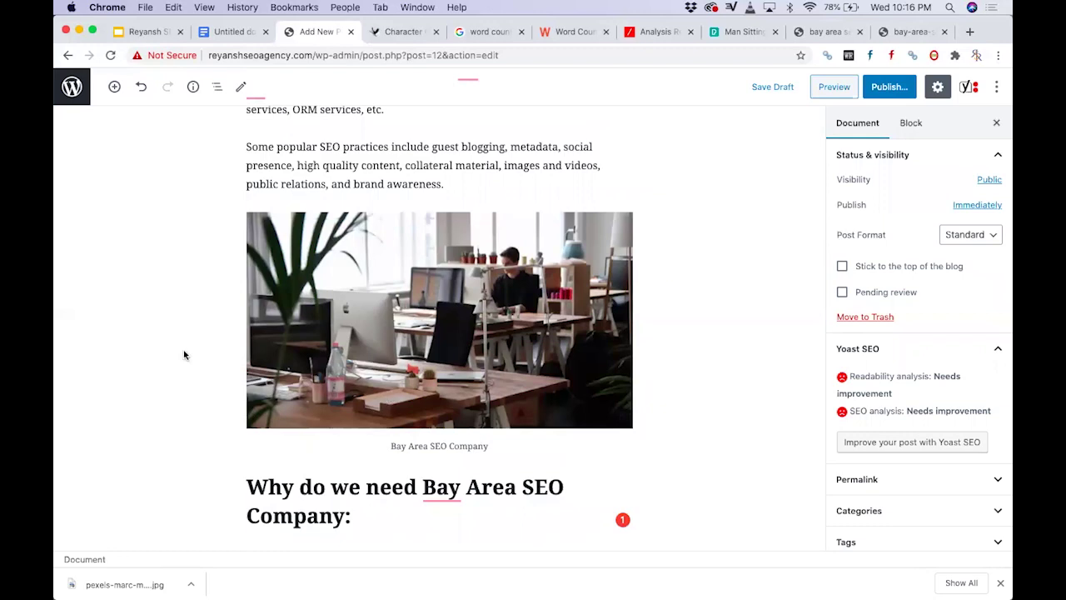
- In the Image Optimization slide of the Google Slides presentation, extend the "File name" point with ", alt text, title attribute, caption,"
click(163, 32)
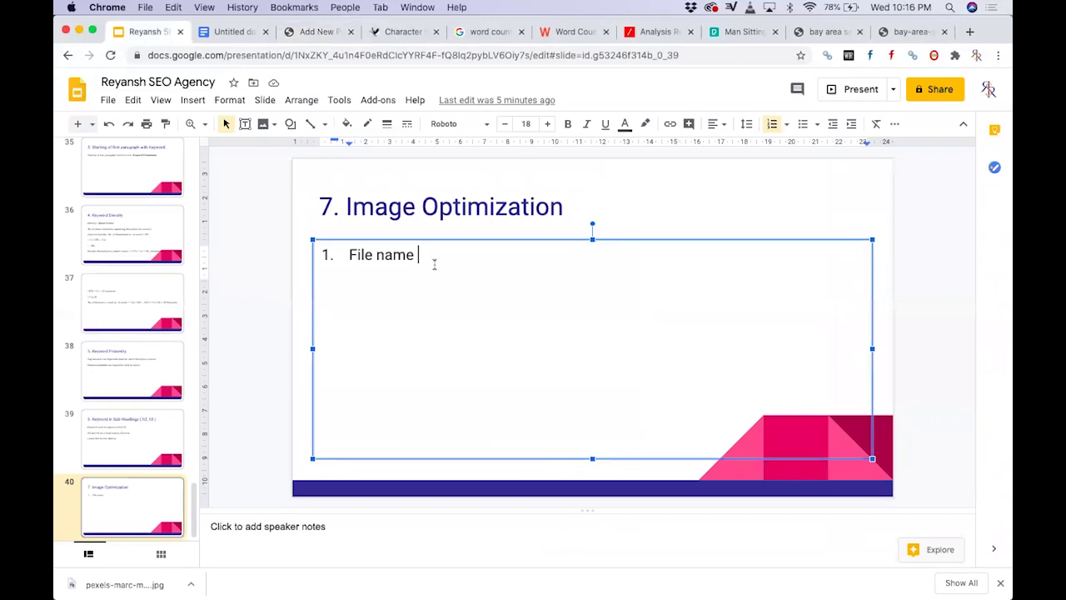
text(, alt te)
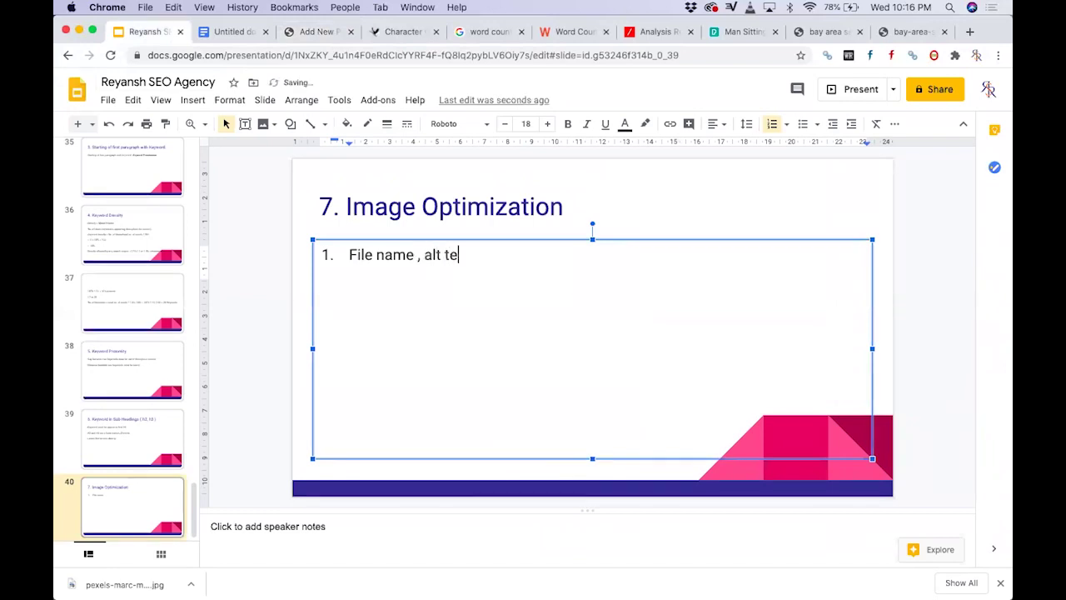
text(xt, gti)
key(BackSpace)
key(BackSpace)
key(BackSpace)
text(title attribute, )
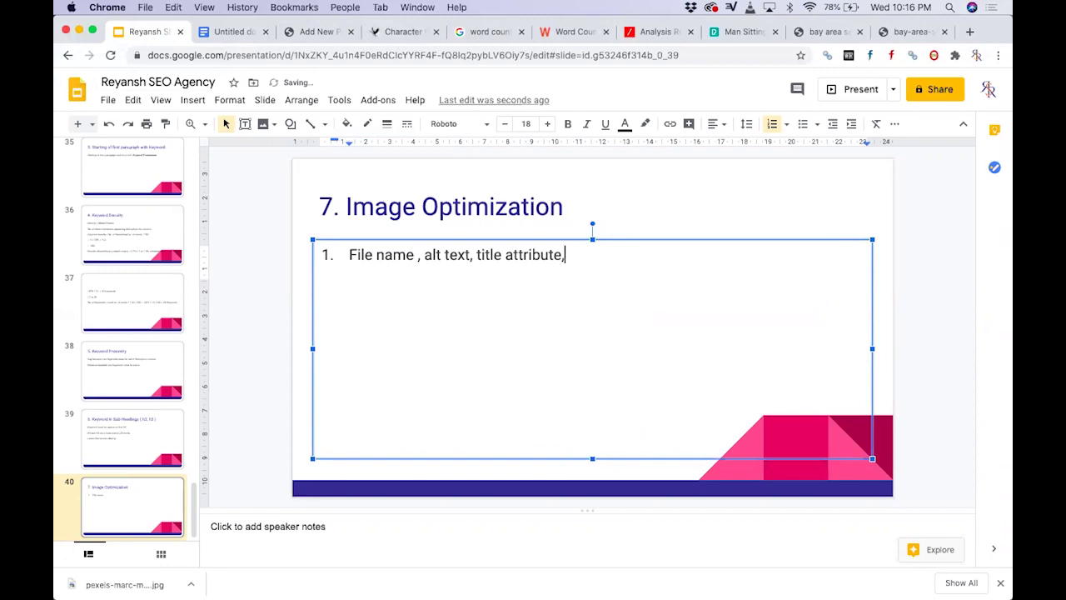
text(caption,)
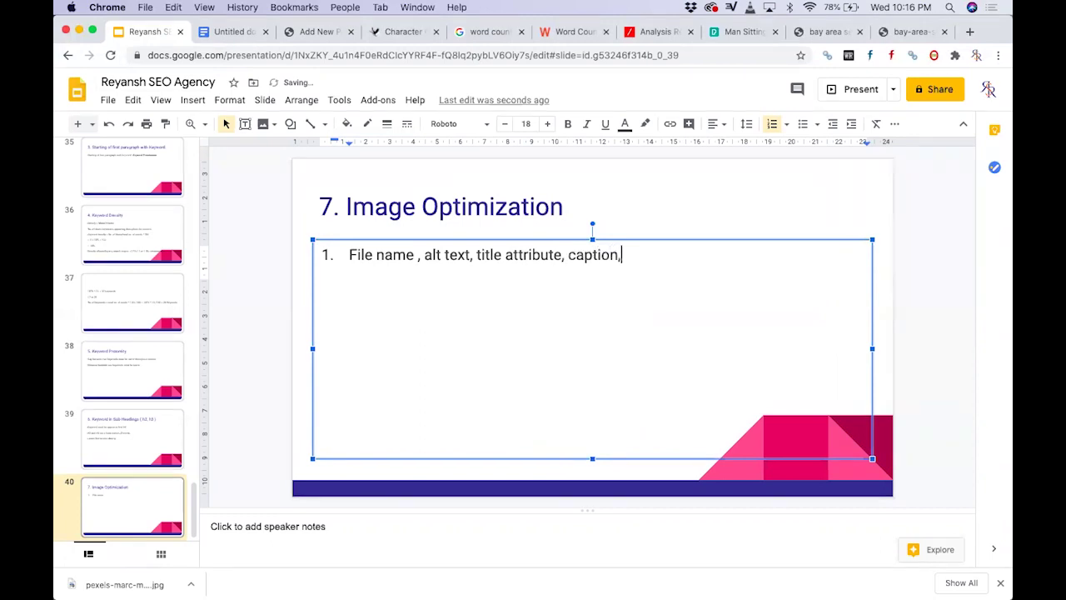
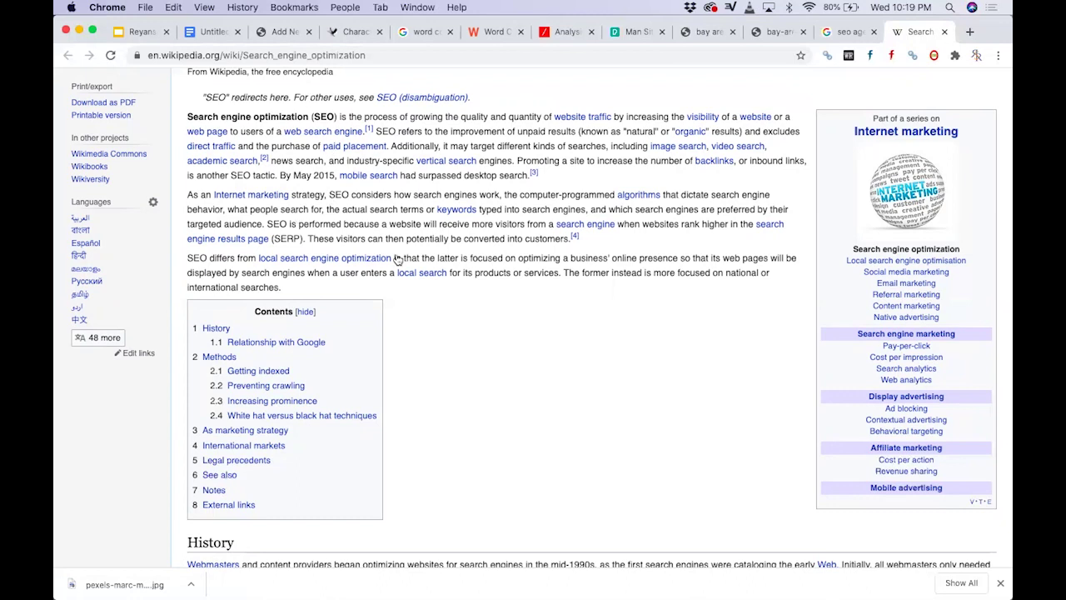
- Read the slide on internal and external linking, and examine the WordPress post's opening paragraphs and their bold "Bay Area SEO Company" keyword
mouse_move(259, 240)
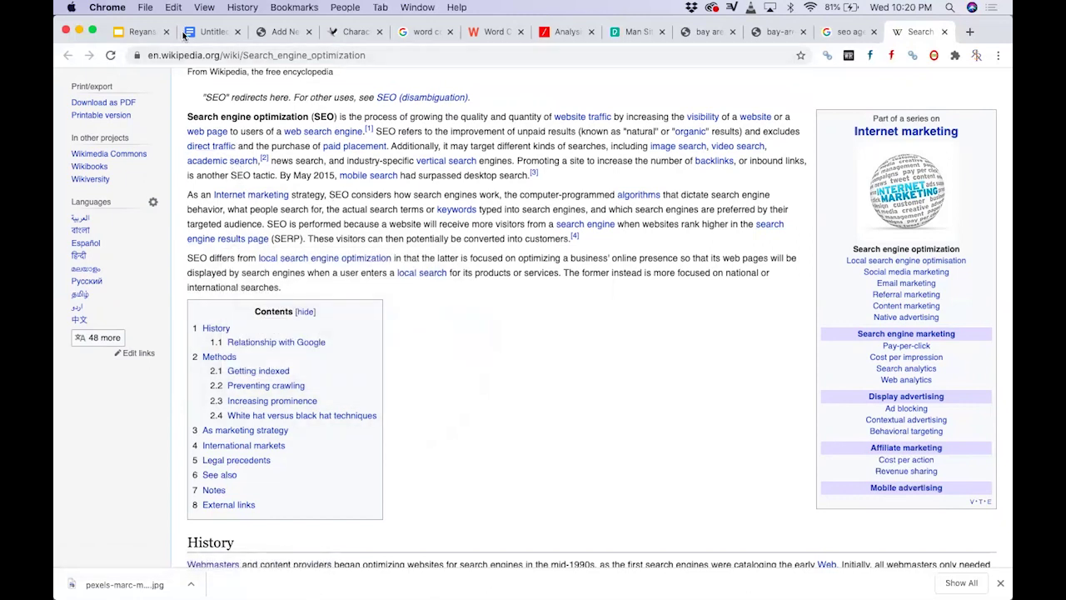
click(143, 33)
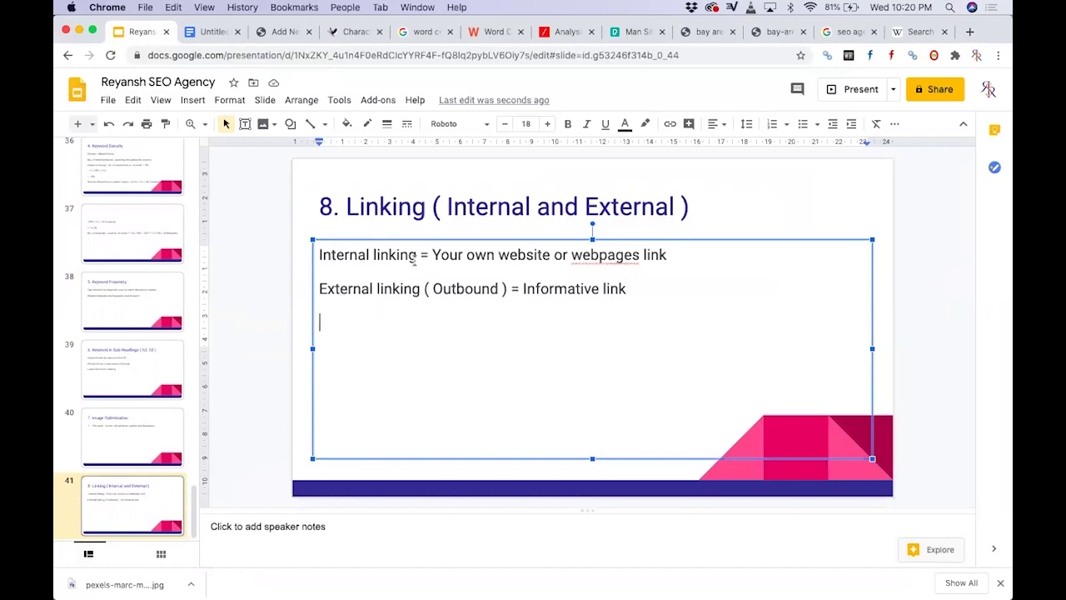
click(285, 41)
scroll(346, 240, up, 10)
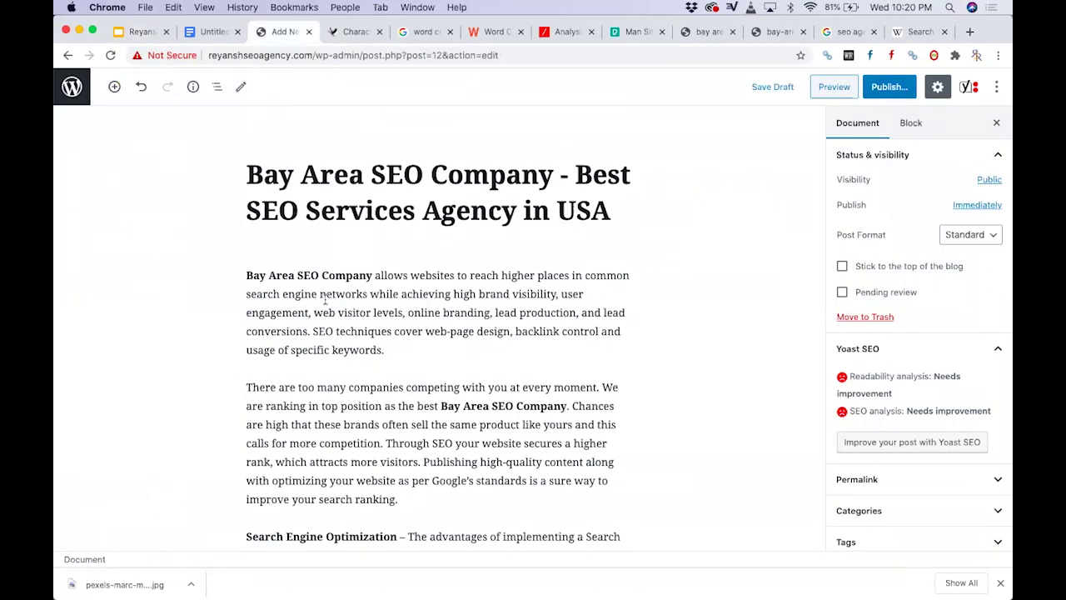
scroll(437, 400, down, 2)
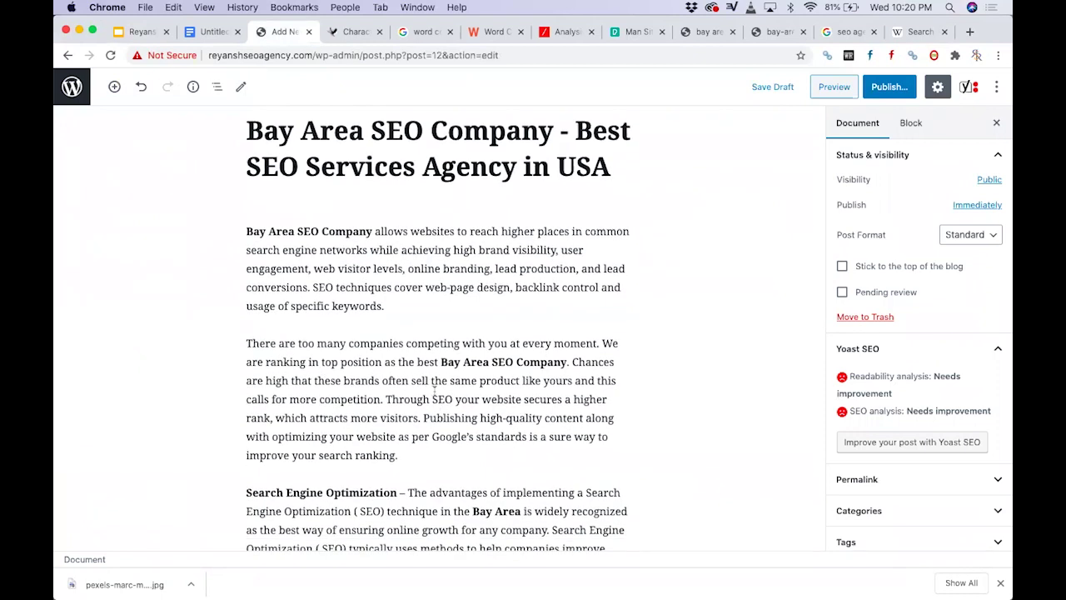
drag(439, 360, 567, 360)
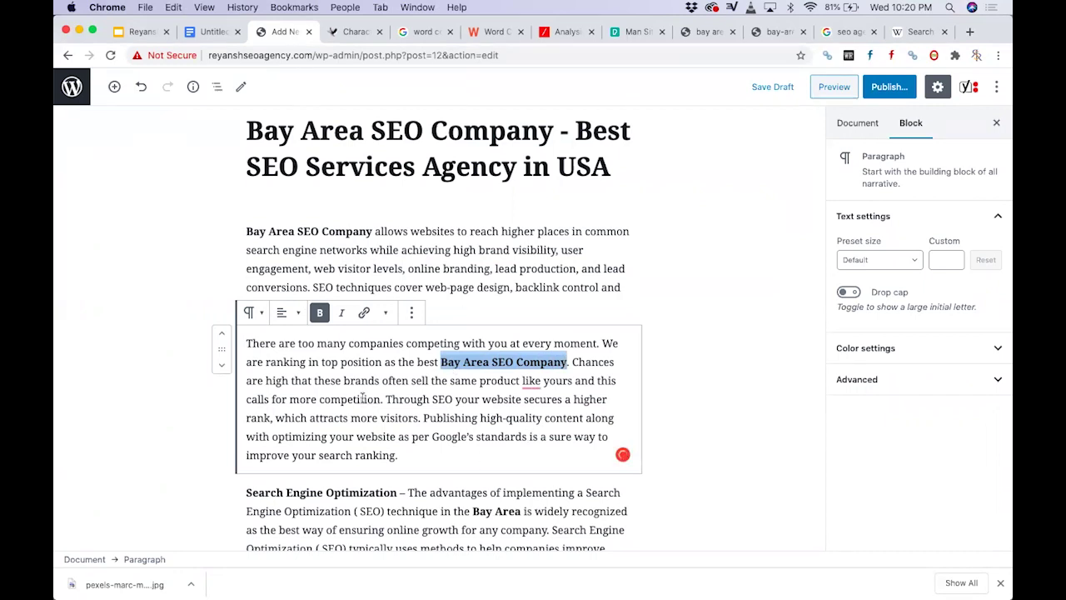
click(381, 281)
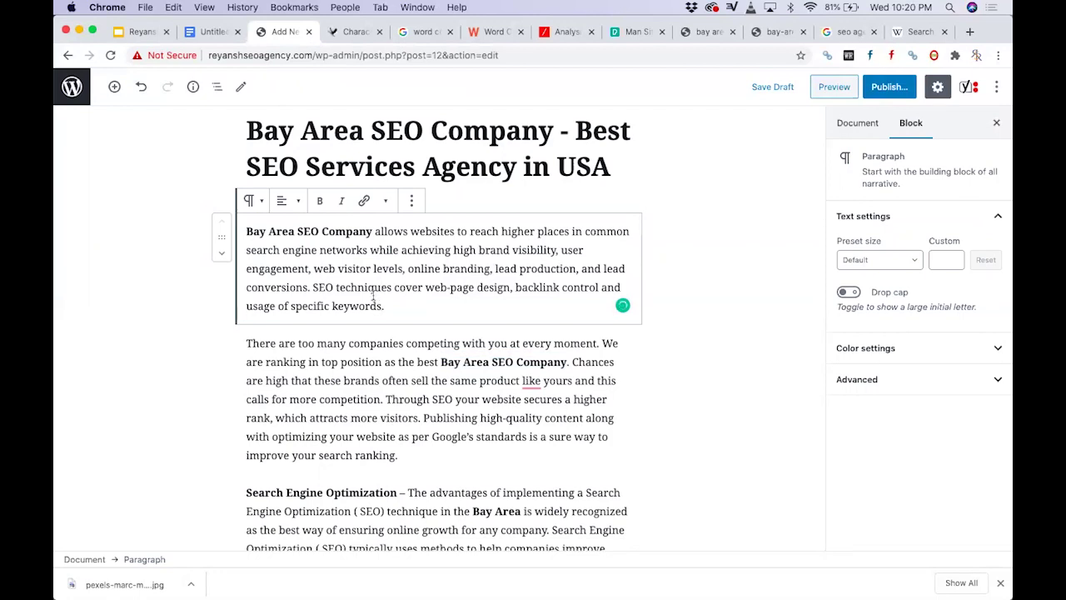
key(Right)
scroll(359, 360, down, 2)
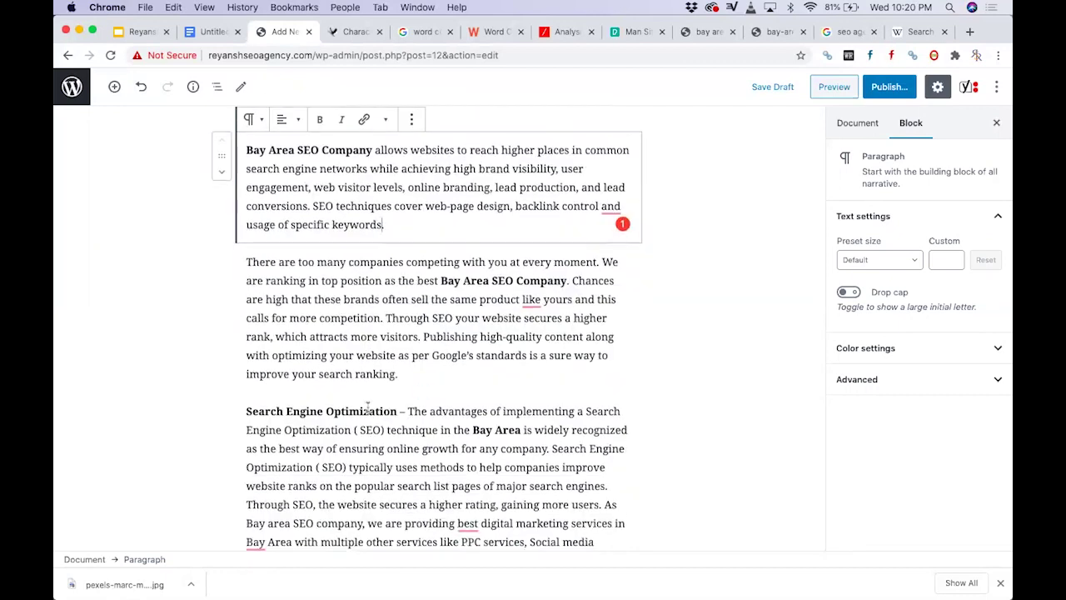
- Look through the rest of the article down to the list of Bay Area SEO companies for a place to link
scroll(367, 407, down, 10)
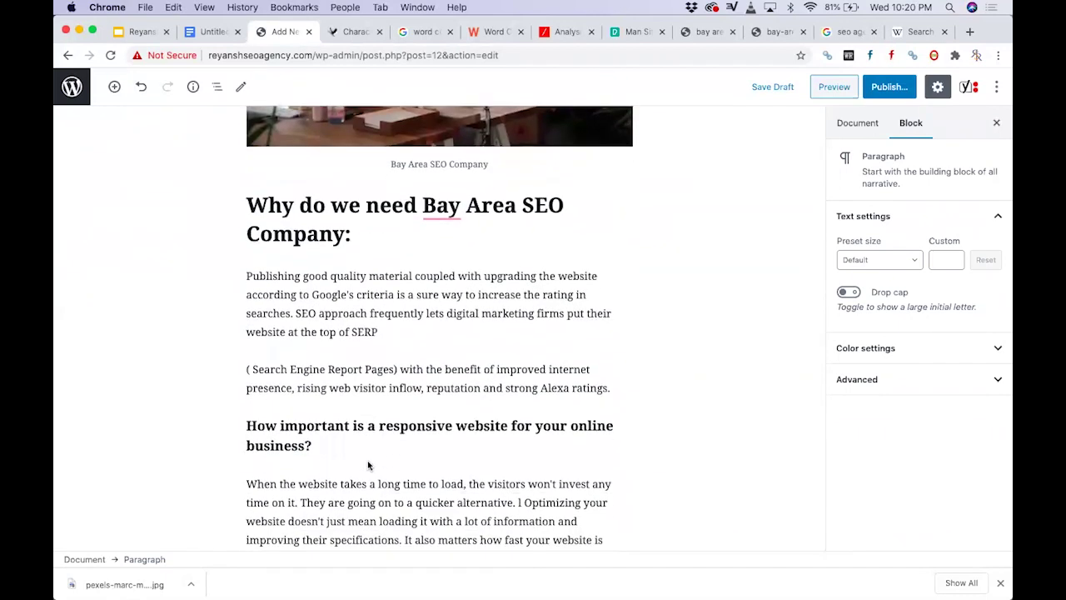
scroll(368, 465, down, 1)
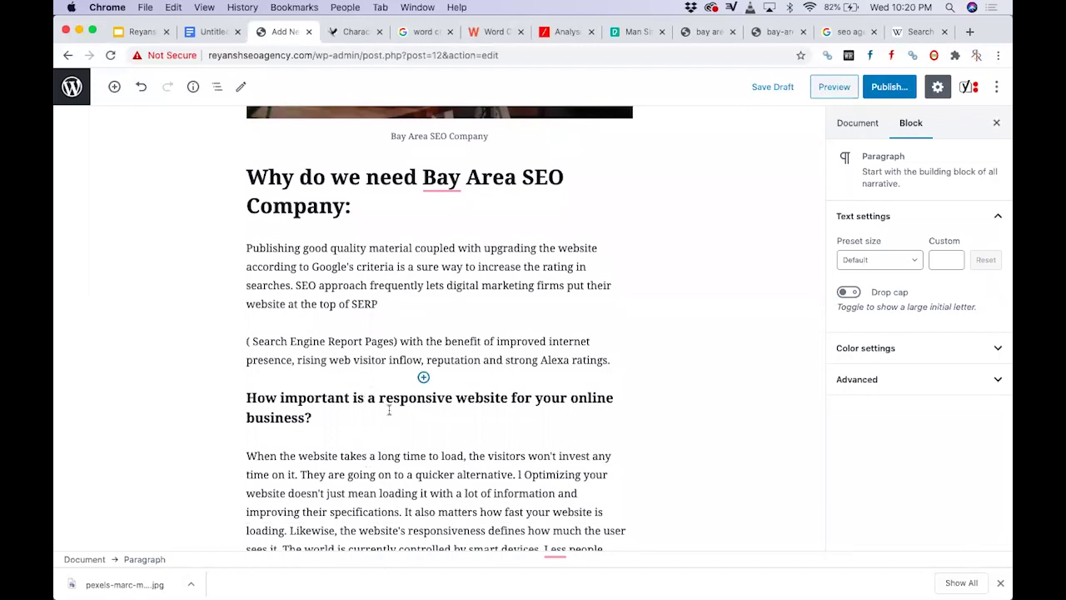
scroll(388, 406, down, 6)
scroll(389, 413, down, 9)
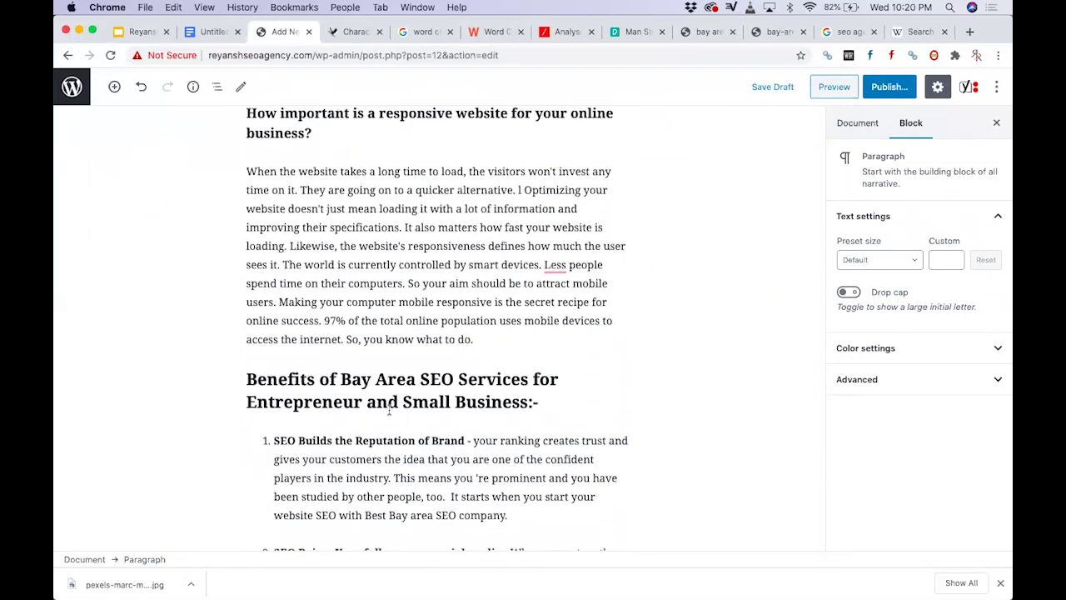
scroll(389, 413, down, 15)
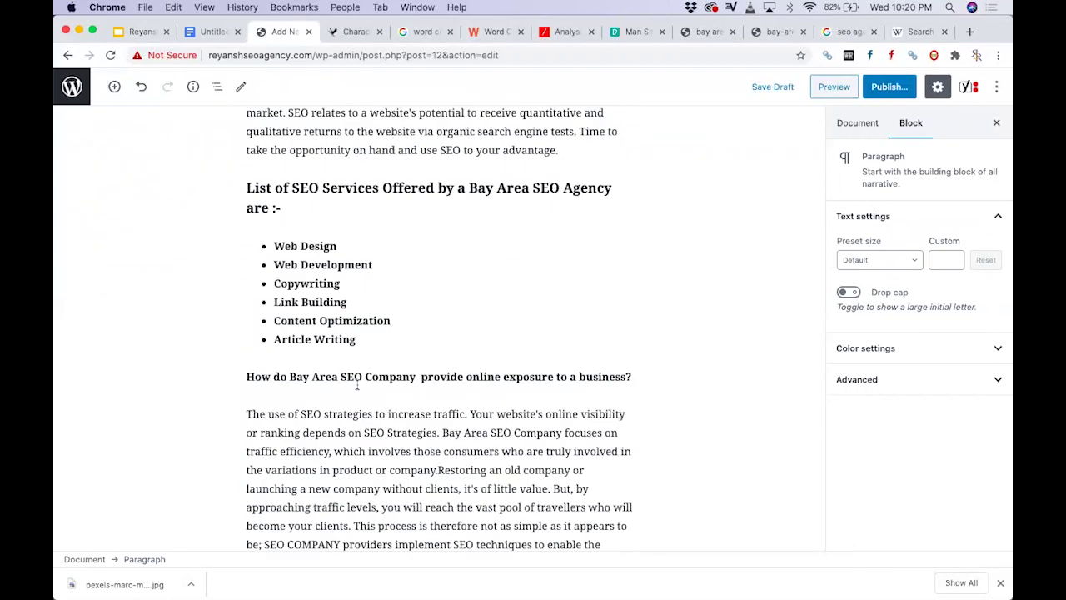
scroll(358, 385, down, 2)
scroll(403, 413, down, 6)
scroll(403, 414, down, 15)
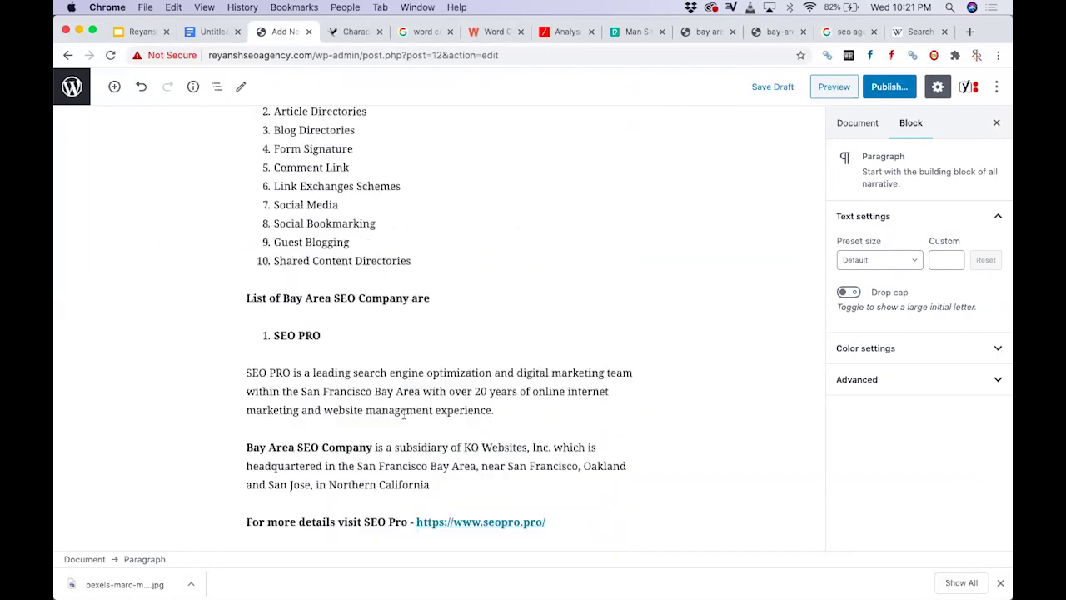
scroll(403, 414, down, 2)
scroll(291, 396, down, 2)
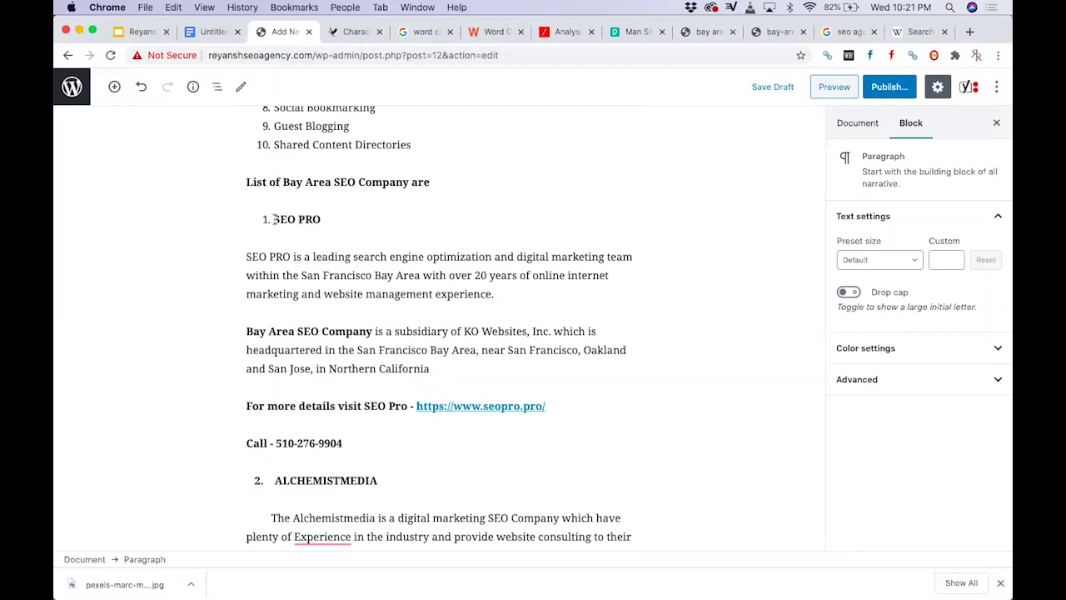
- Replace the first company name "SEO PRO" in the numbered list with "Reyansh SEO Agency"
drag(274, 221, 318, 221)
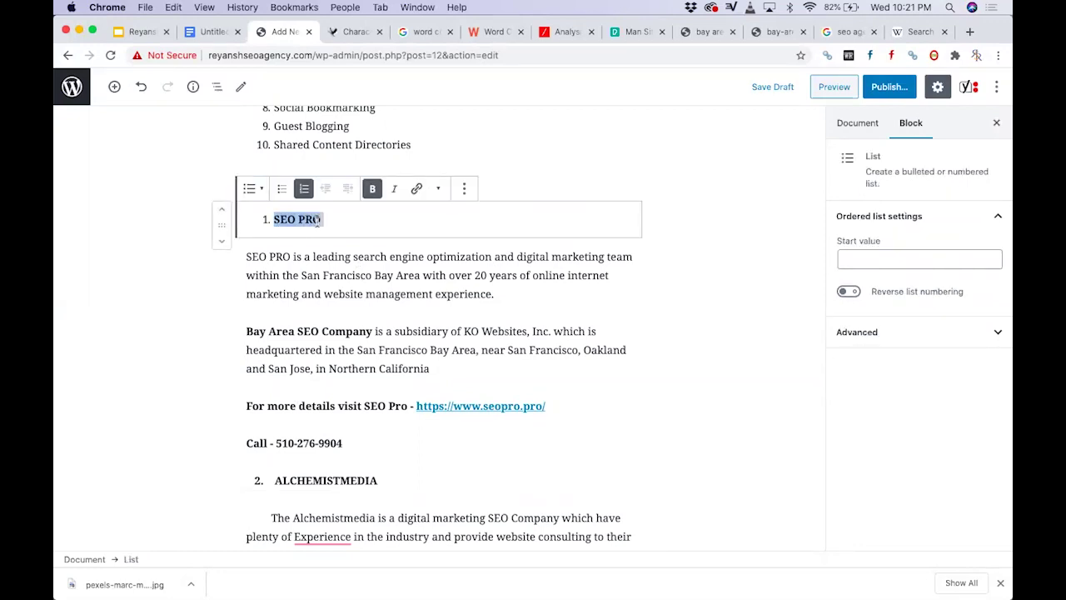
text(ReyanshsE)
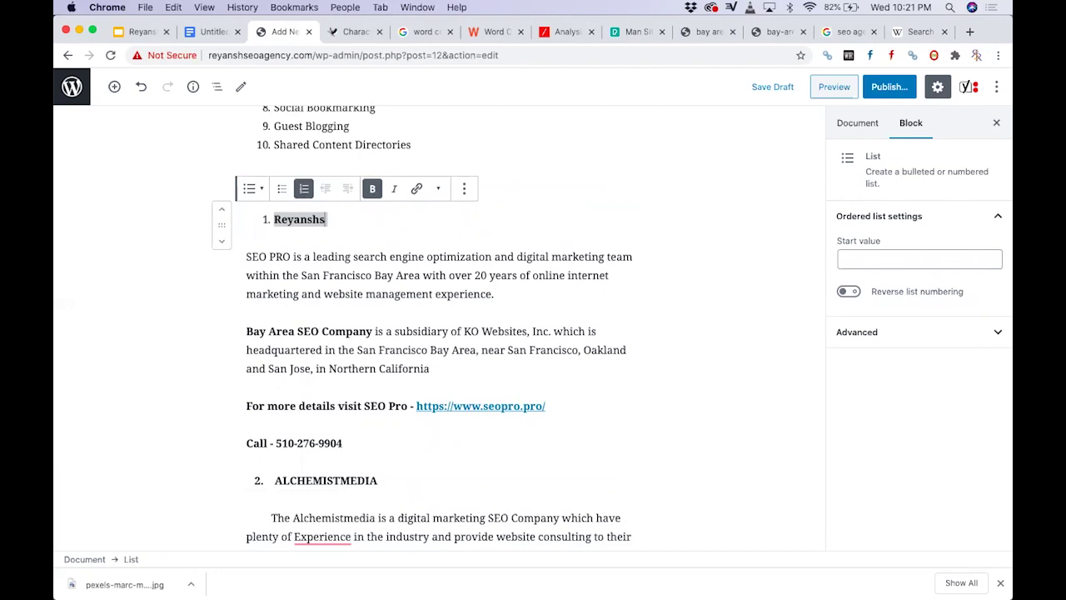
key(BackSpace)
key(BackSpace)
text(SEO AGen)
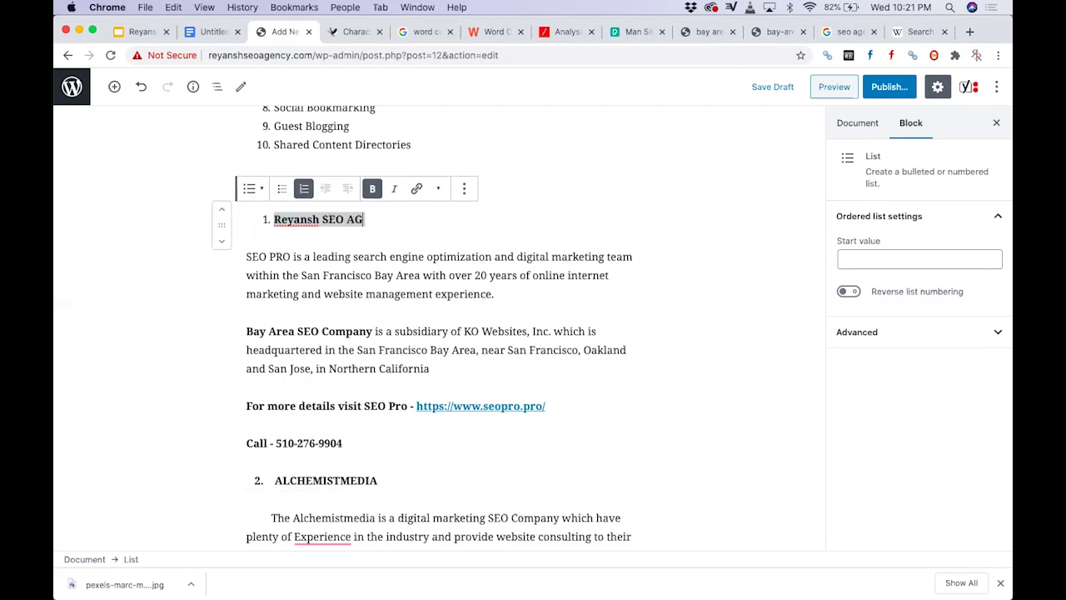
key(BackSpace)
key(BackSpace)
key(BackSpace)
text(gency)
click(308, 248)
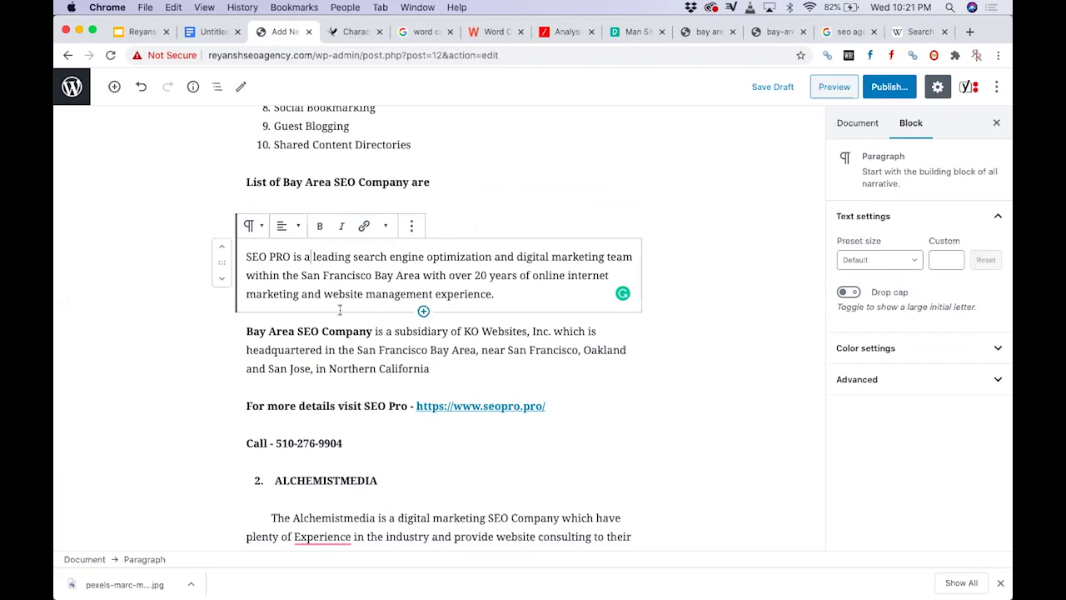
triple_click(331, 189)
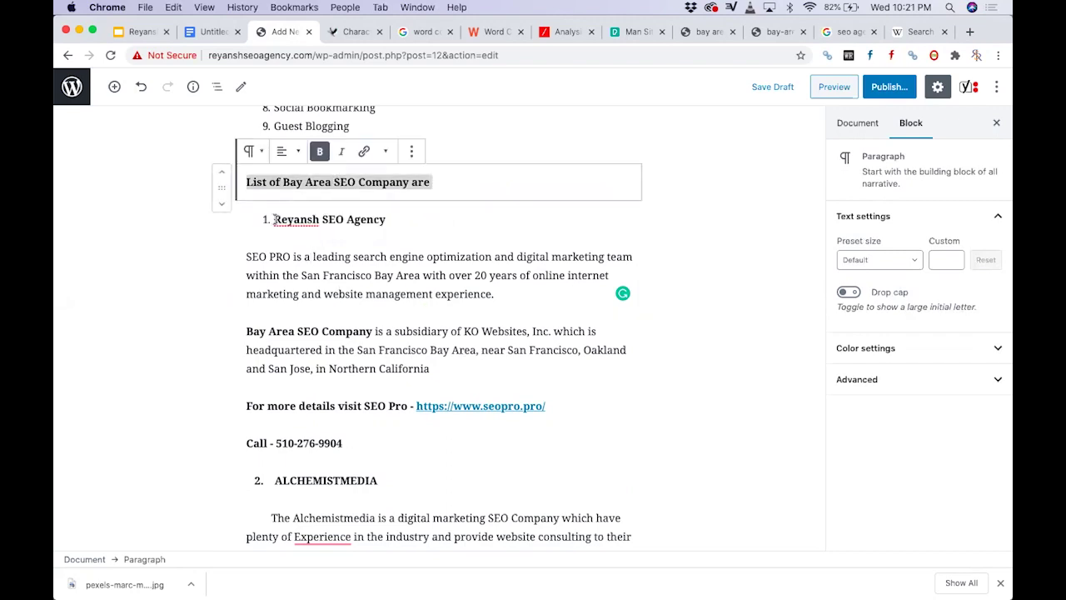
triple_click(318, 219)
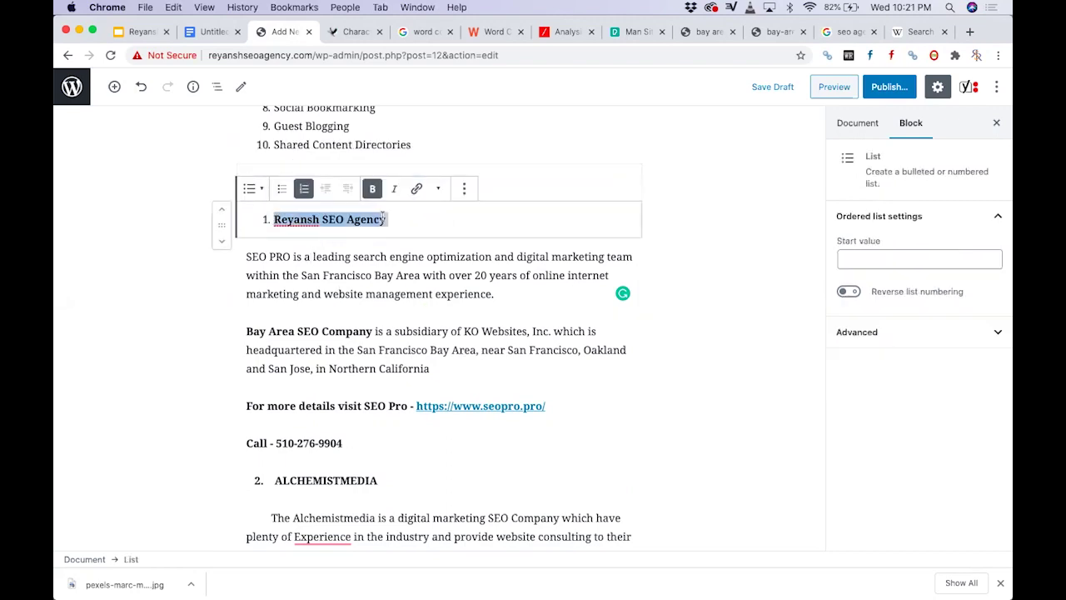
click(417, 189)
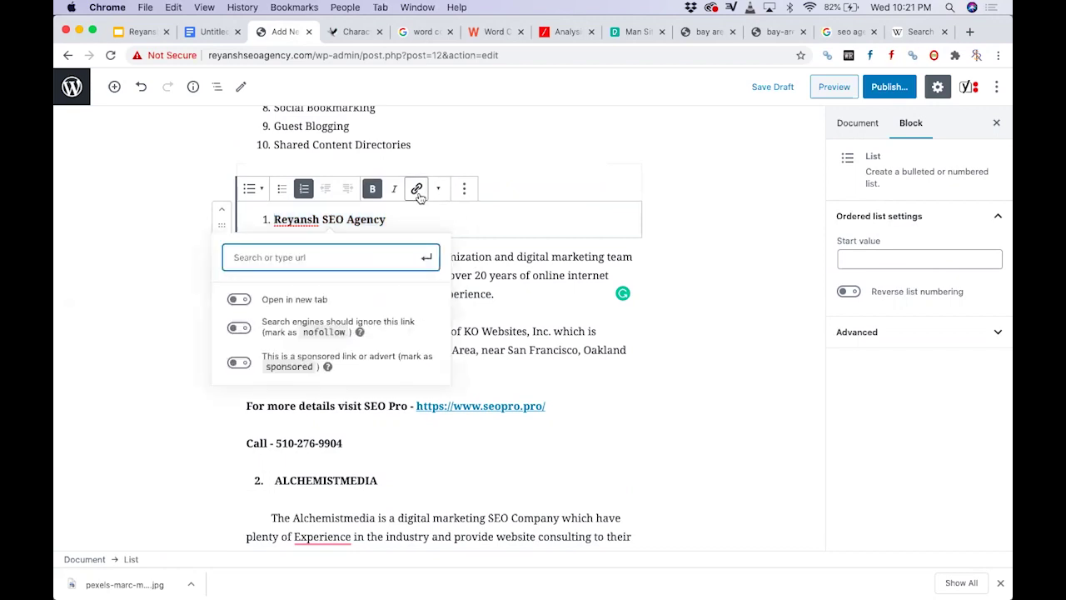
text(ht)
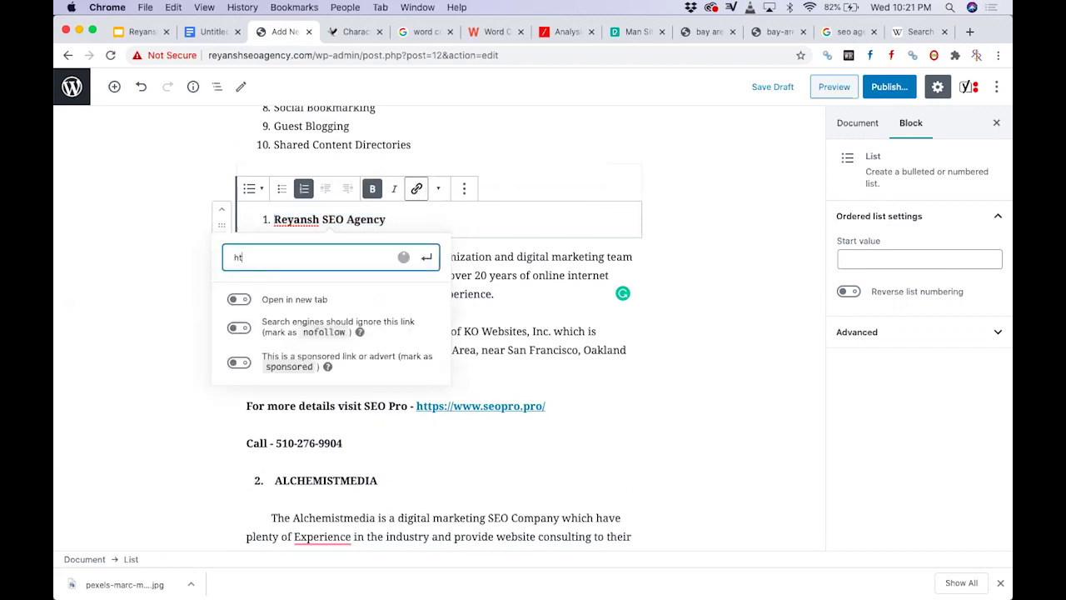
text(tp:/)
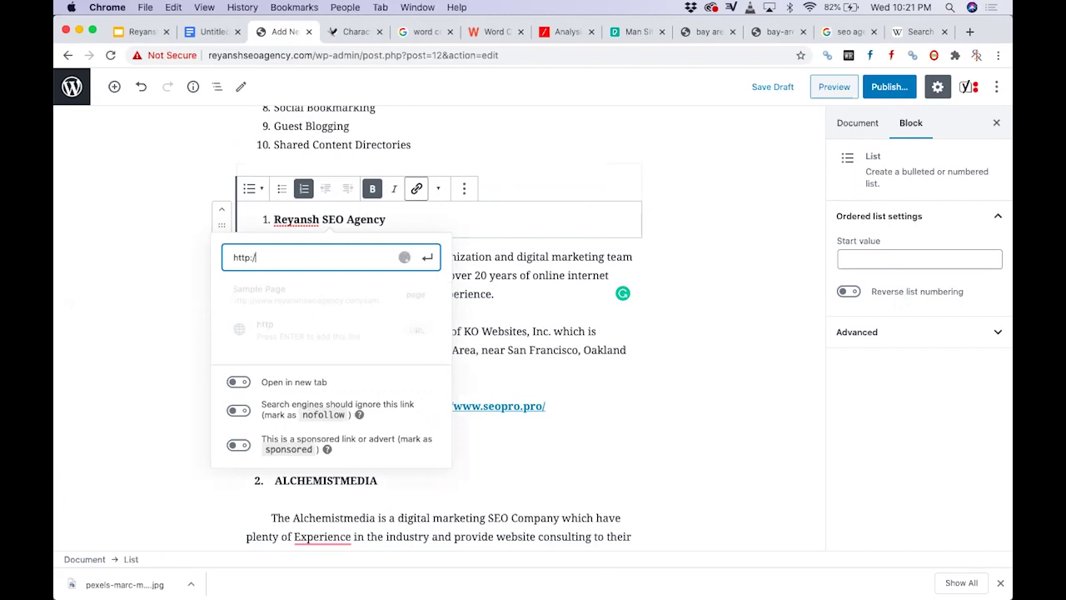
text(/www.reyanshseoagency.com)
key(Return)
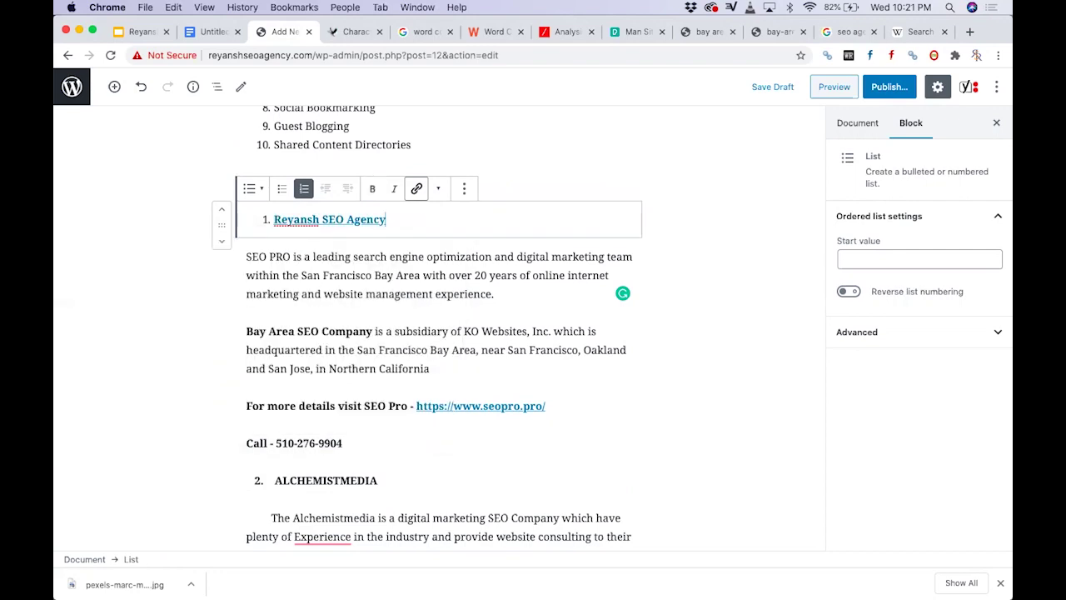
click(429, 271)
click(270, 365)
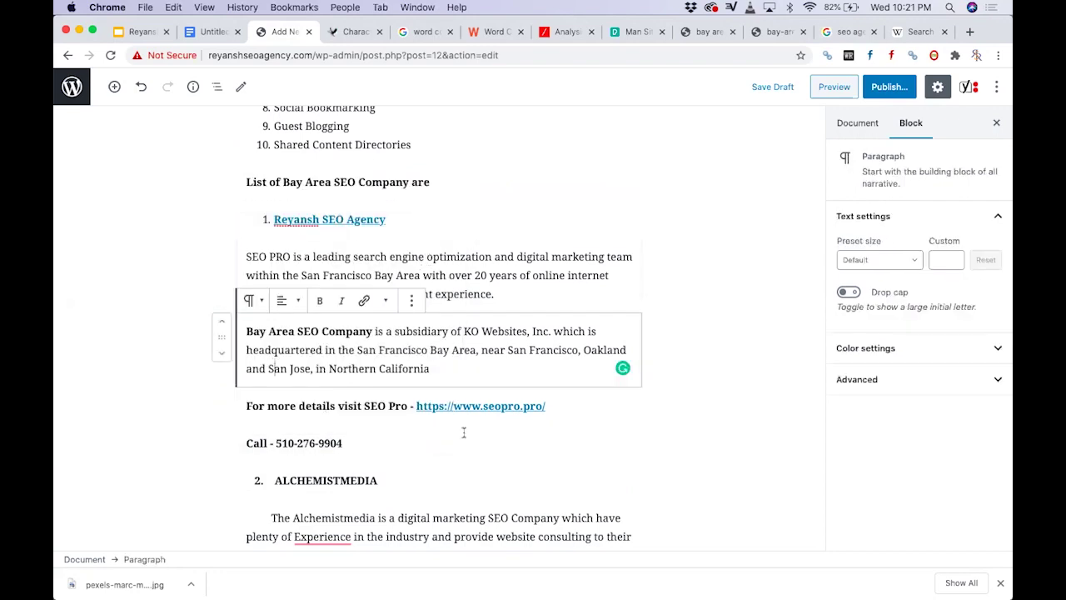
click(409, 433)
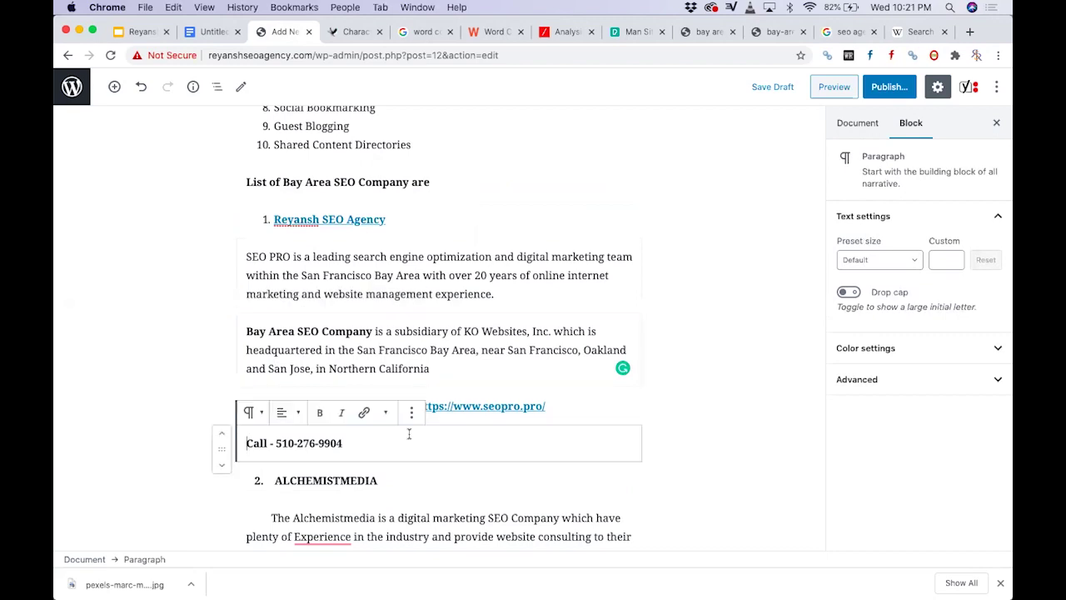
- Review the other company entries and their website links, and return to the linked first entry
scroll(408, 433, down, 2)
scroll(409, 433, down, 15)
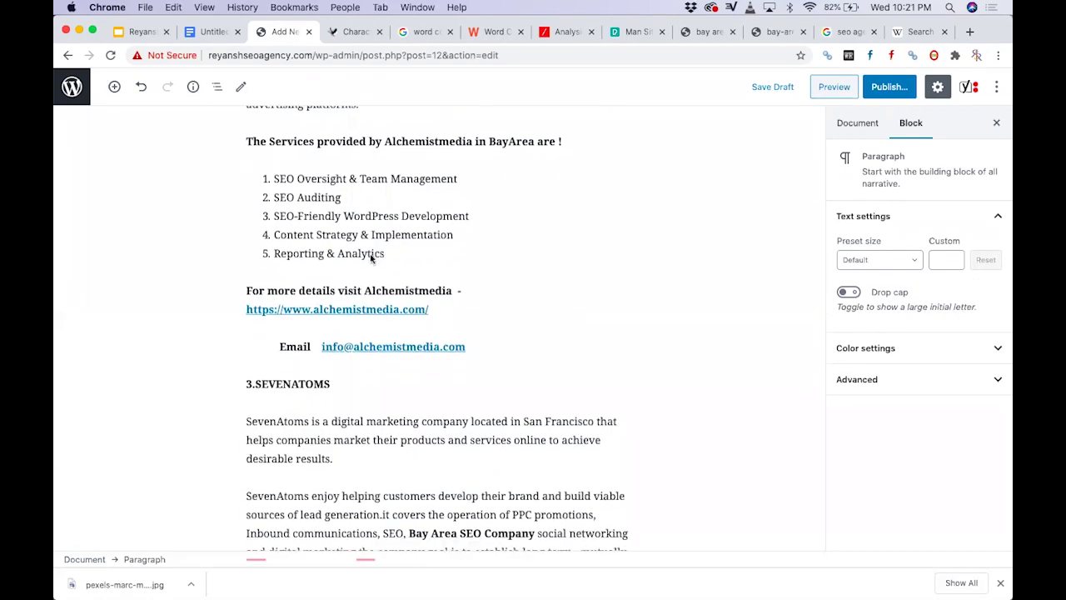
scroll(345, 371, down, 10)
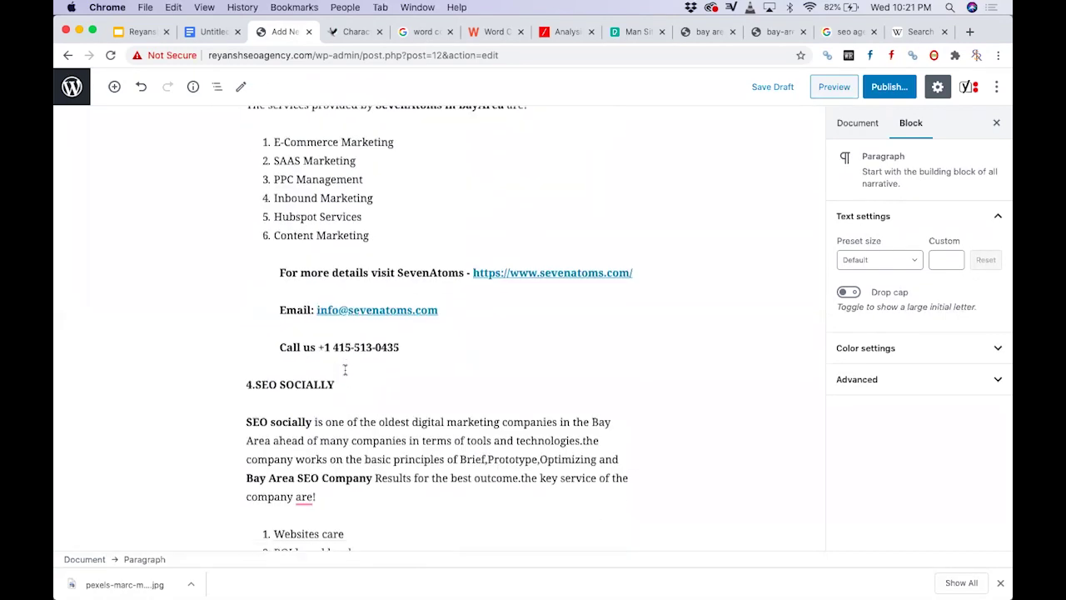
scroll(383, 329, up, 5)
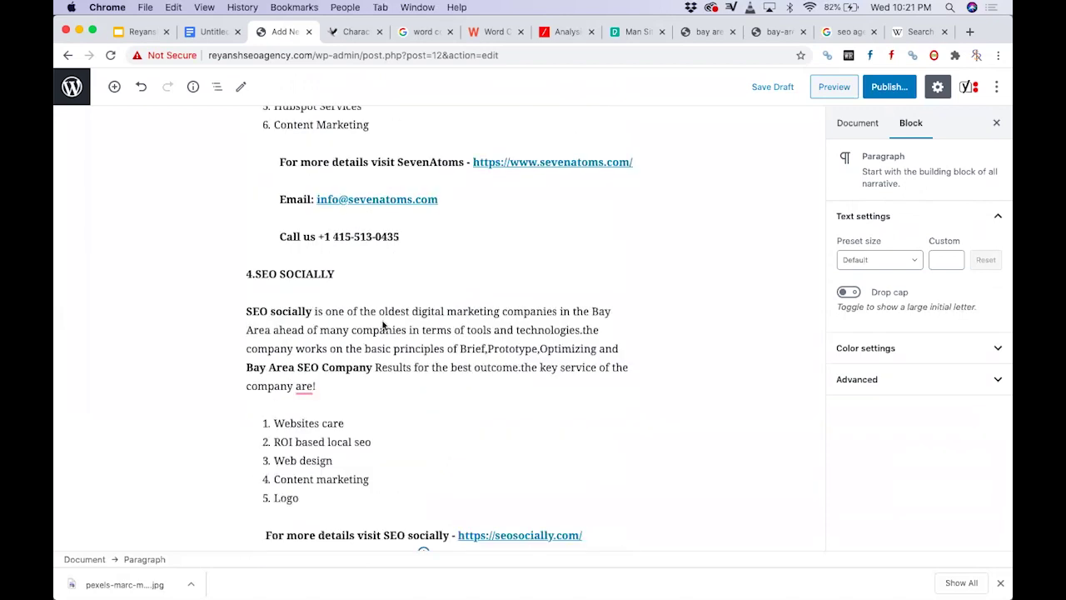
scroll(382, 322, up, 10)
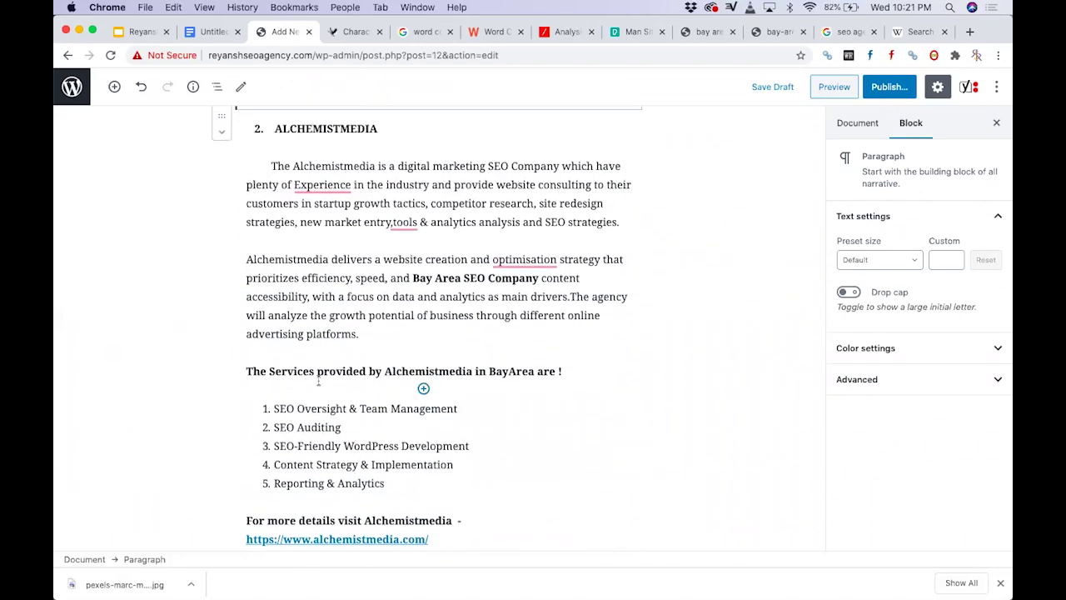
scroll(415, 341, up, 10)
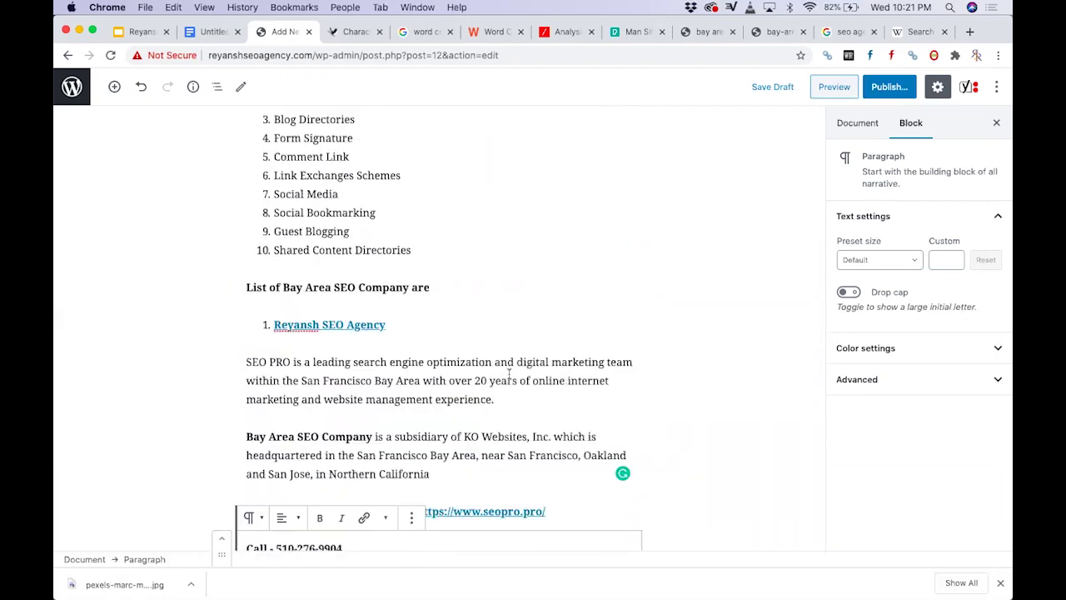
- Look up the intro's phrase "online branding" on Wikipedia and copy the address of the resulting article
scroll(505, 272, up, 10)
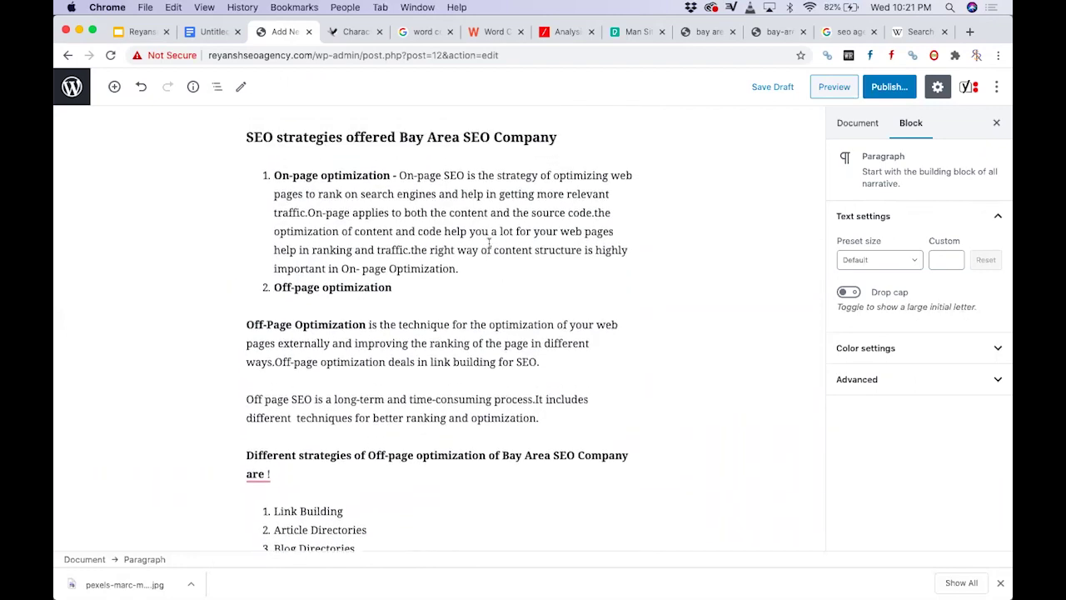
scroll(488, 243, up, 15)
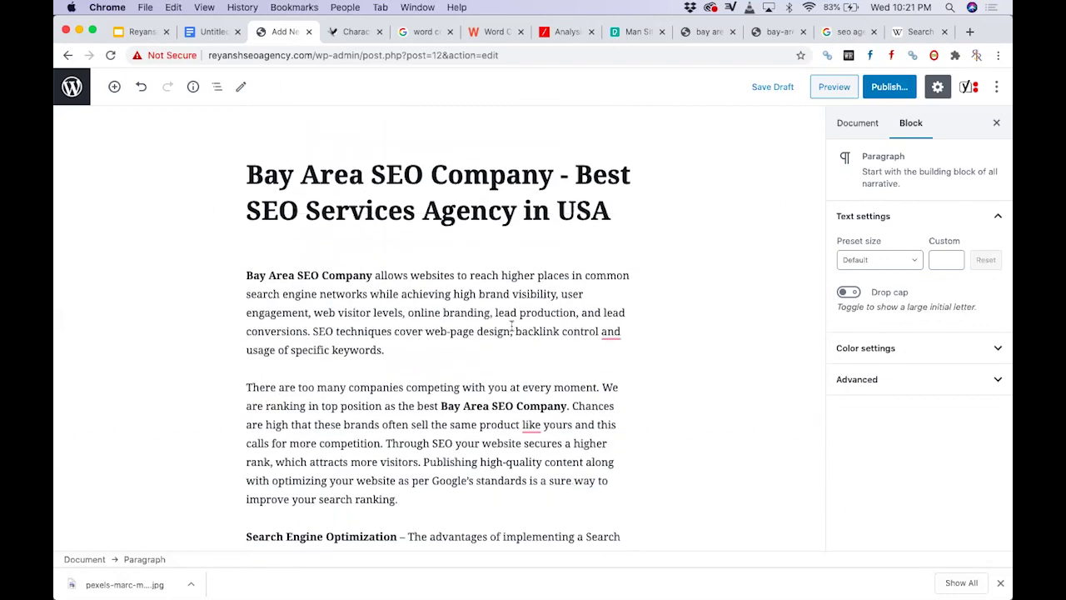
drag(407, 313, 492, 313)
key(super+c)
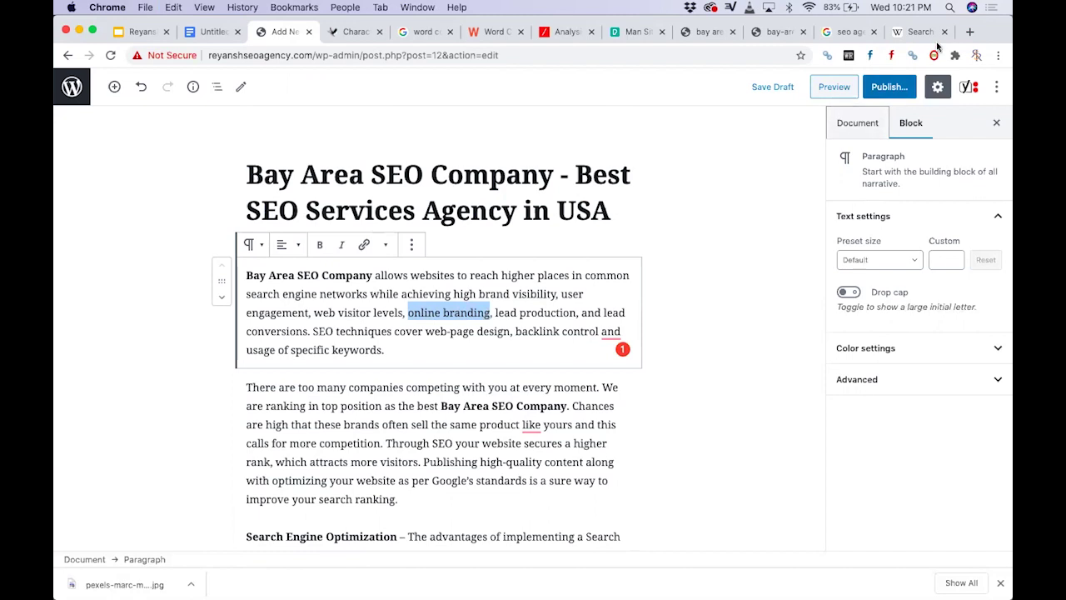
click(924, 31)
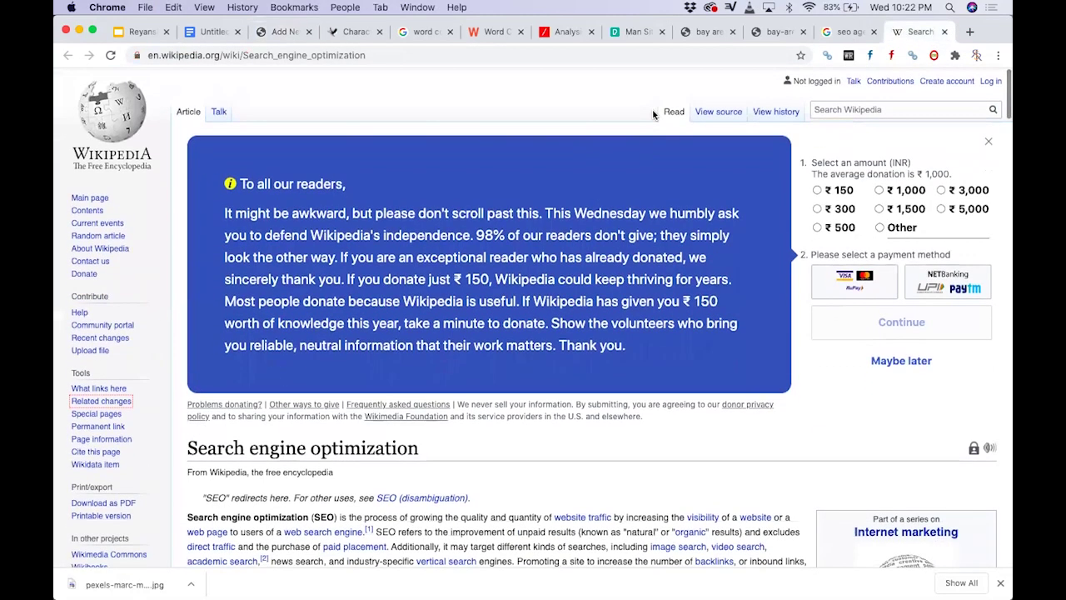
click(887, 108)
key(super+v)
key(Return)
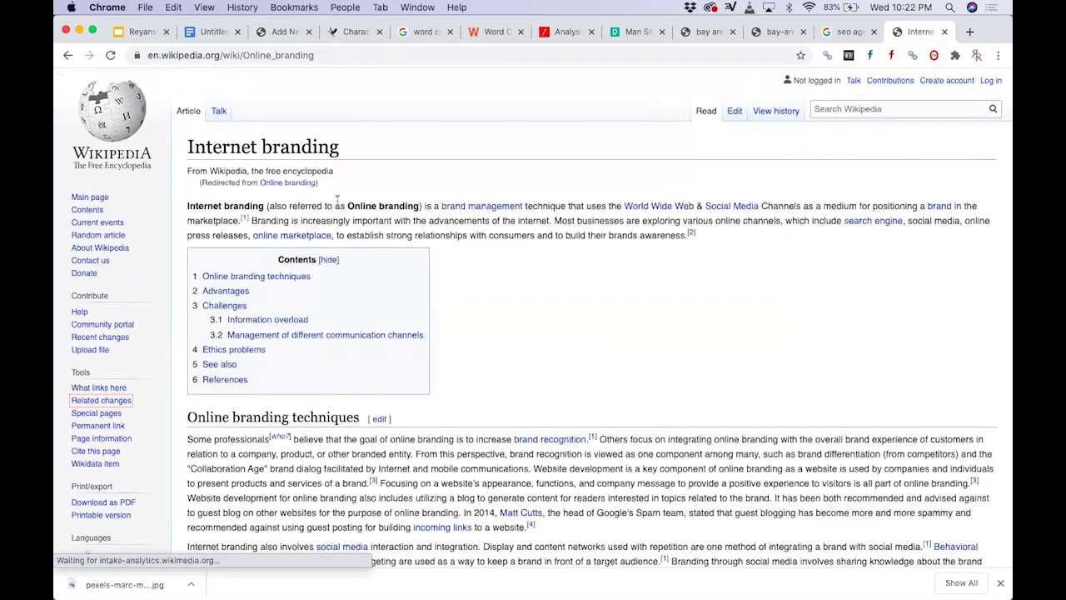
click(358, 55)
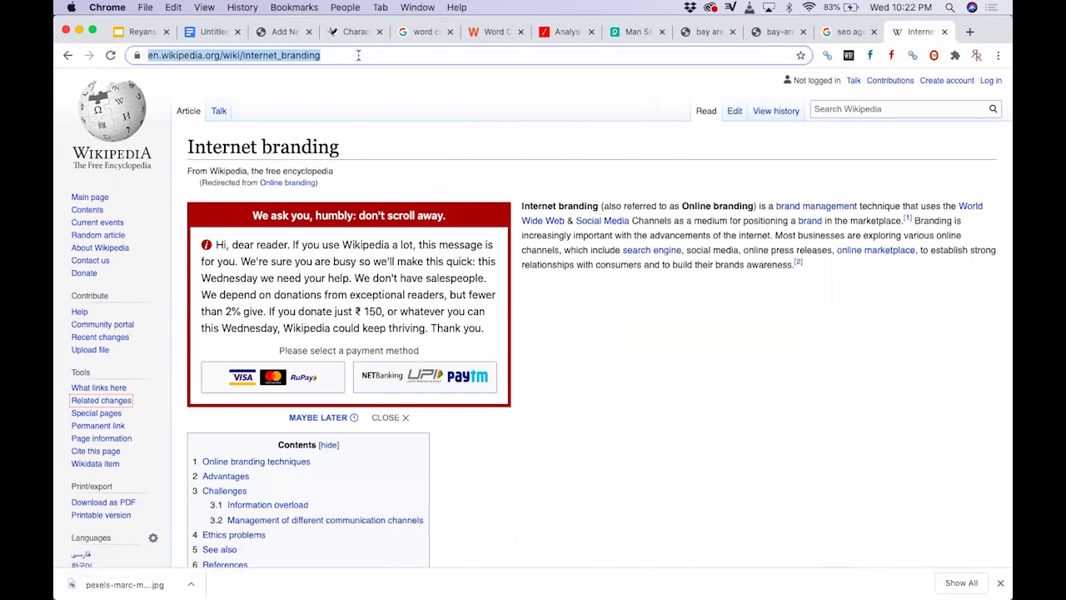
scroll(529, 319, down, 10)
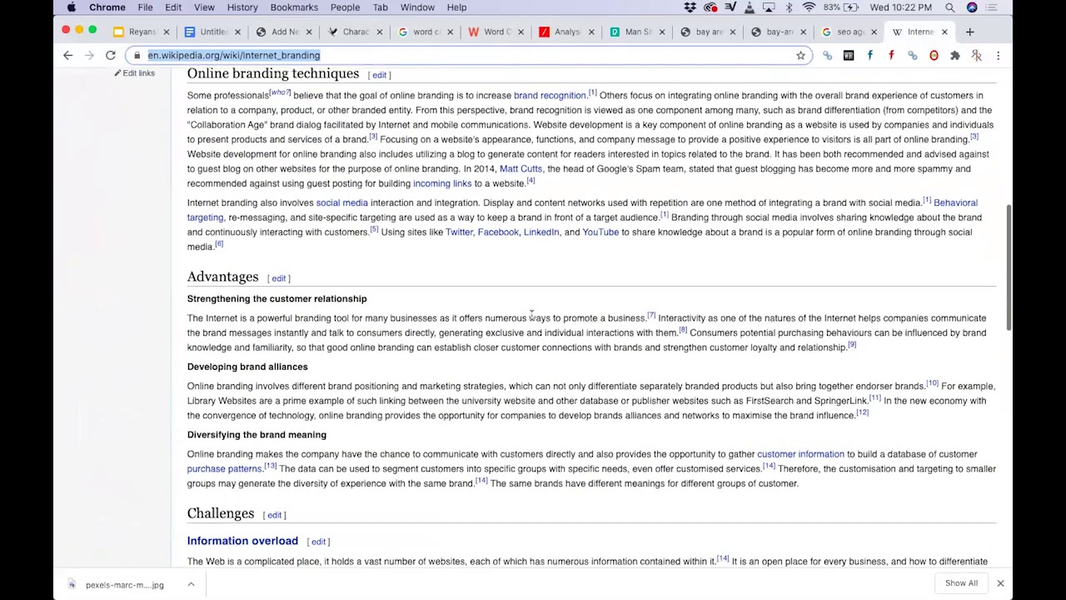
click(283, 32)
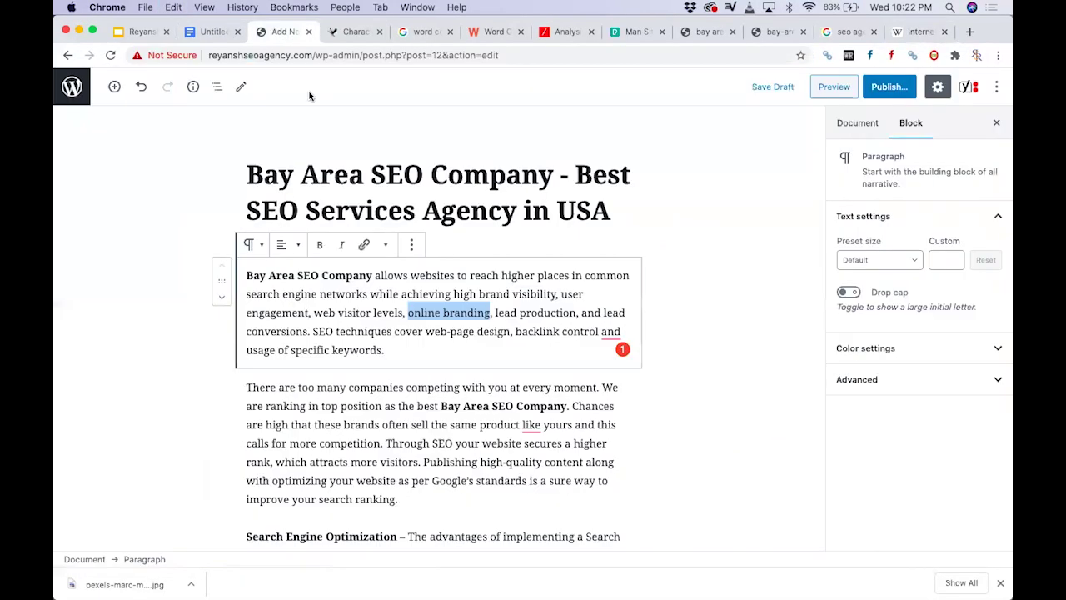
click(363, 244)
text(https://en.wikipedia.org/wiki/Online_branding)
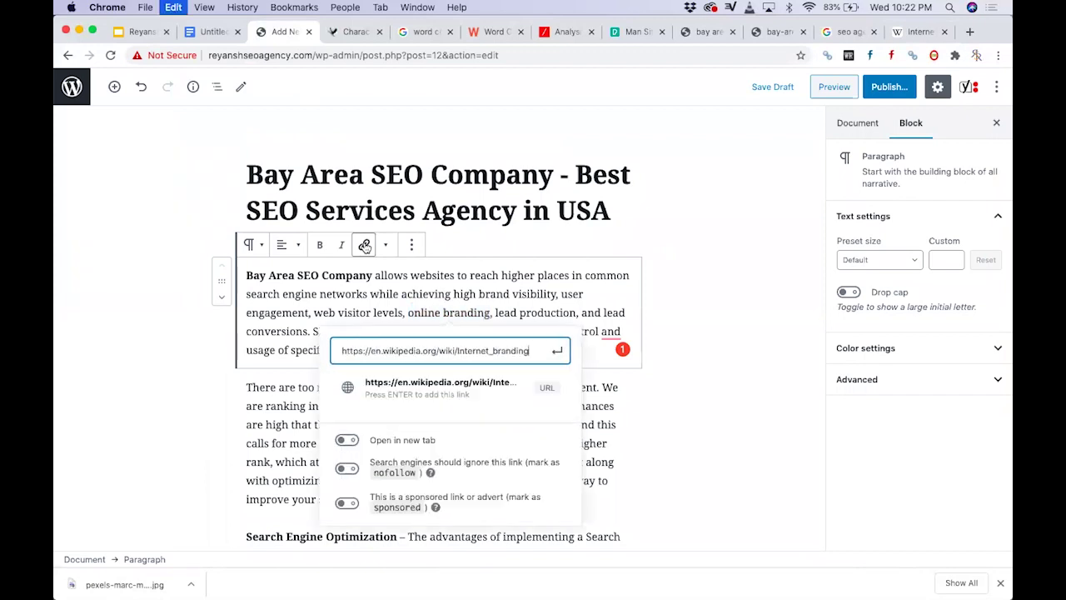
key(Return)
key(Down)
key(Down)
key(Down)
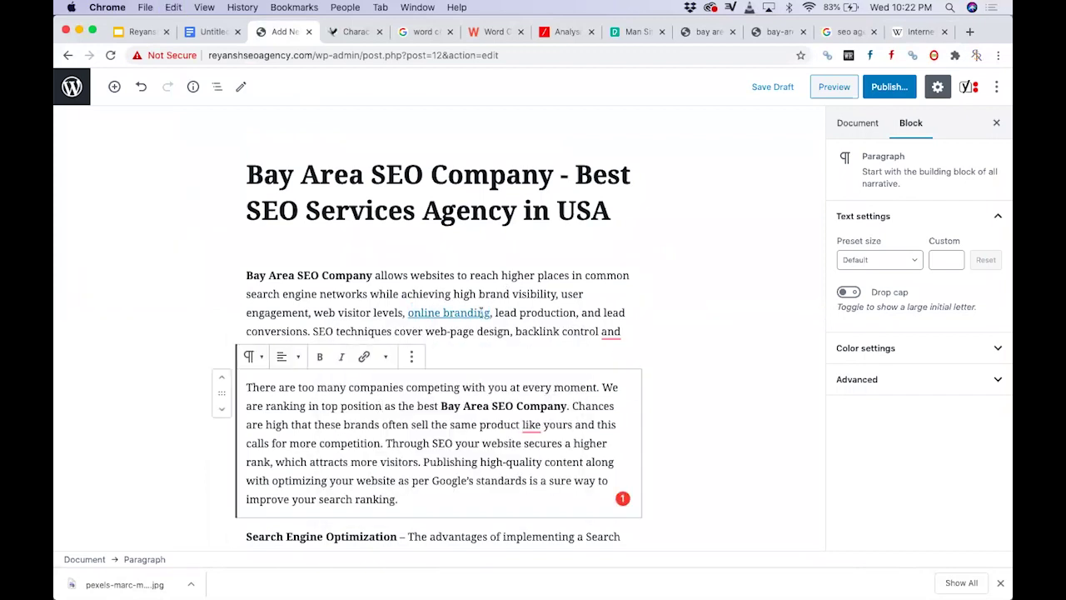
- Look through the whole article, from the introduction to the company list, to review its links and possible link phrases
scroll(439, 441, down, 15)
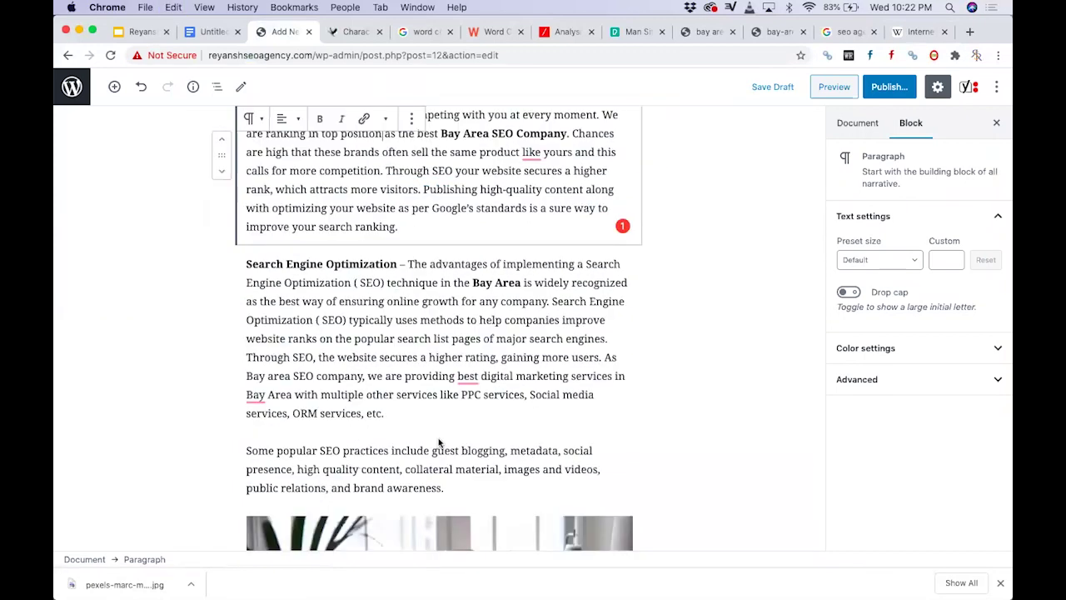
scroll(439, 441, down, 15)
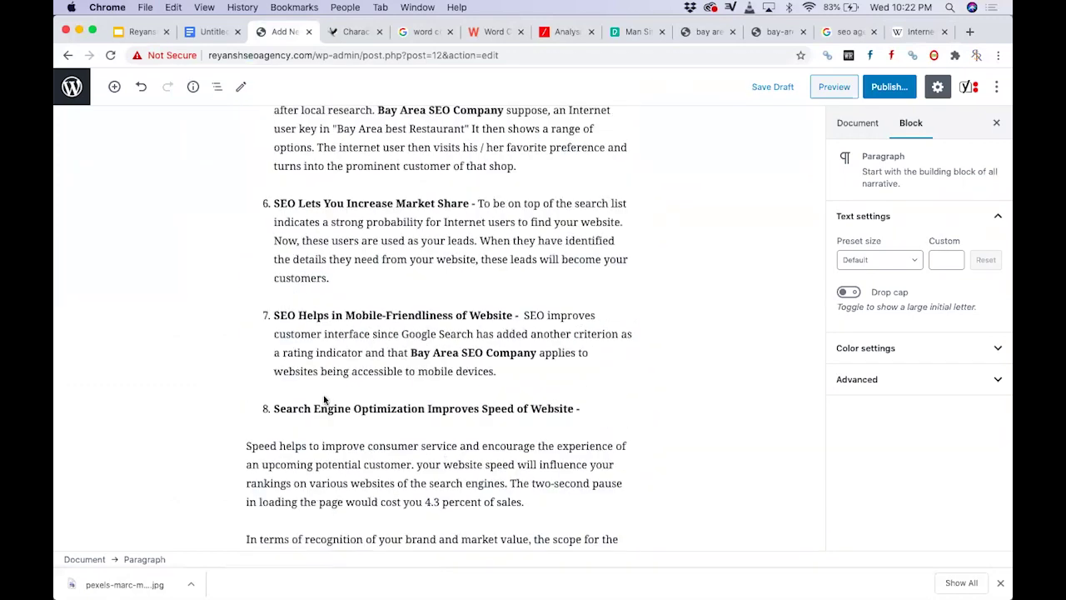
scroll(263, 439, down, 15)
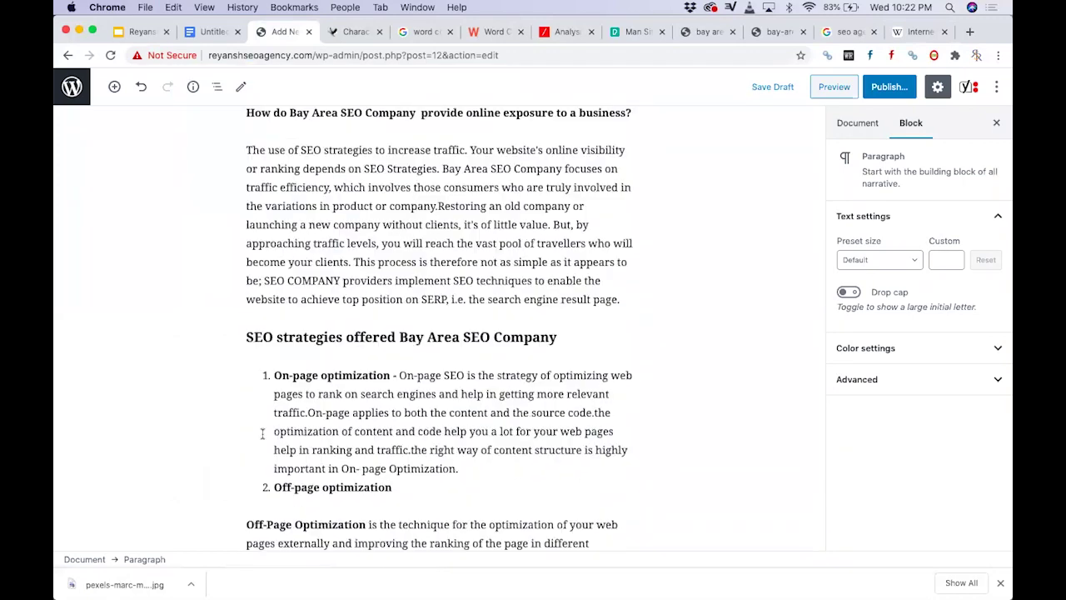
scroll(262, 434, up, 15)
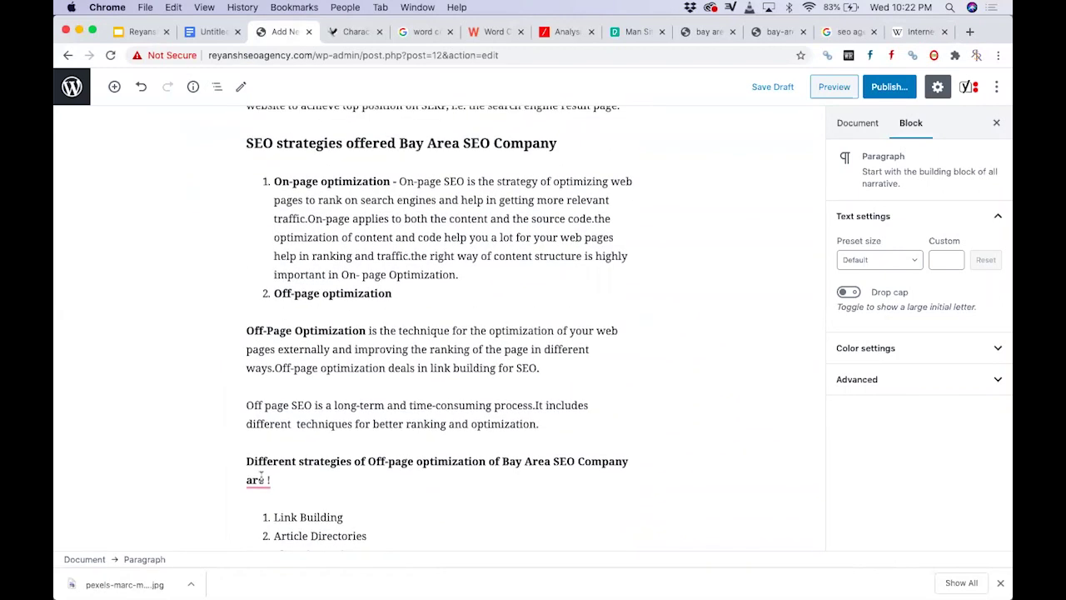
scroll(261, 476, down, 3)
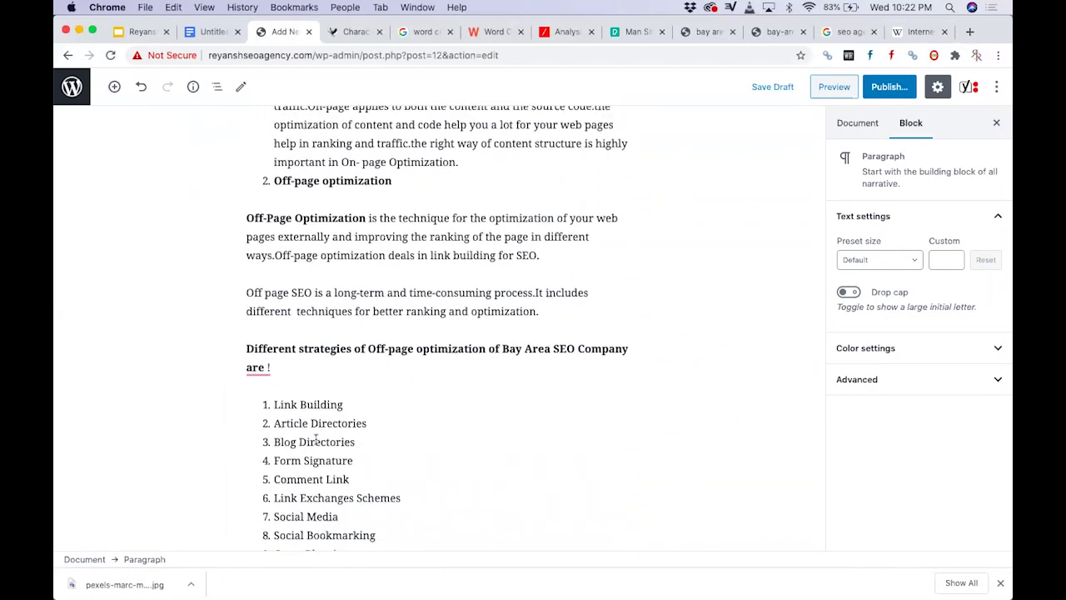
scroll(316, 439, down, 3)
scroll(302, 449, down, 8)
scroll(301, 441, up, 19)
scroll(301, 431, up, 20)
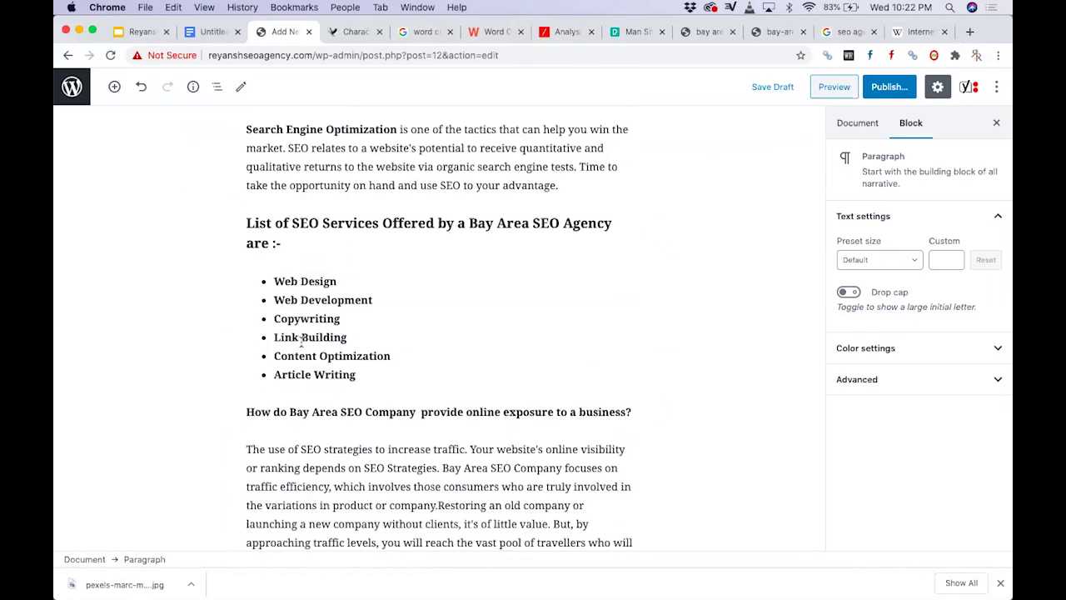
scroll(335, 261, up, 15)
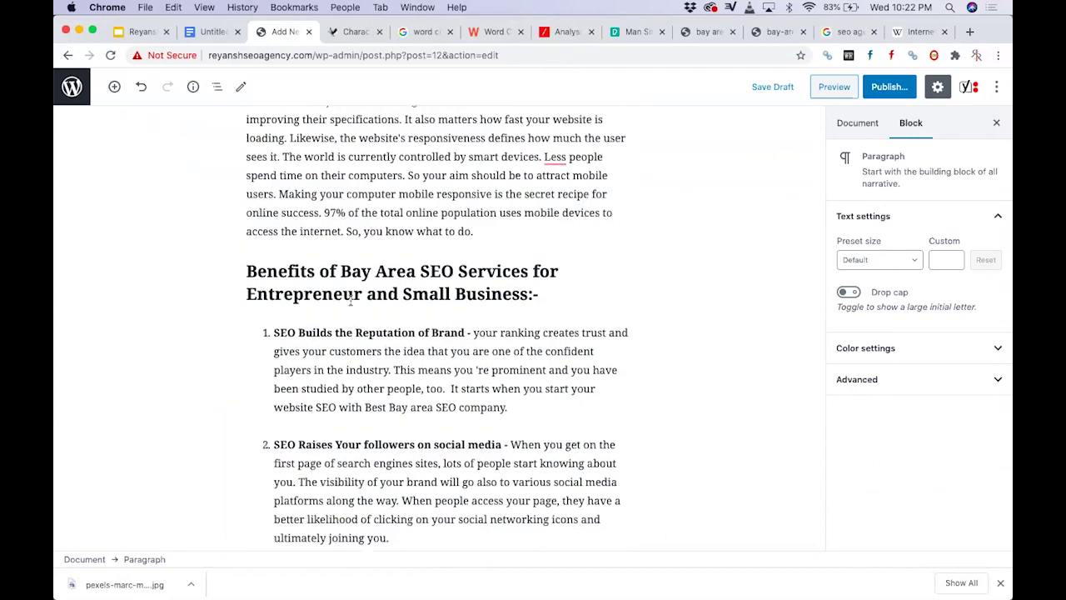
scroll(378, 370, up, 12)
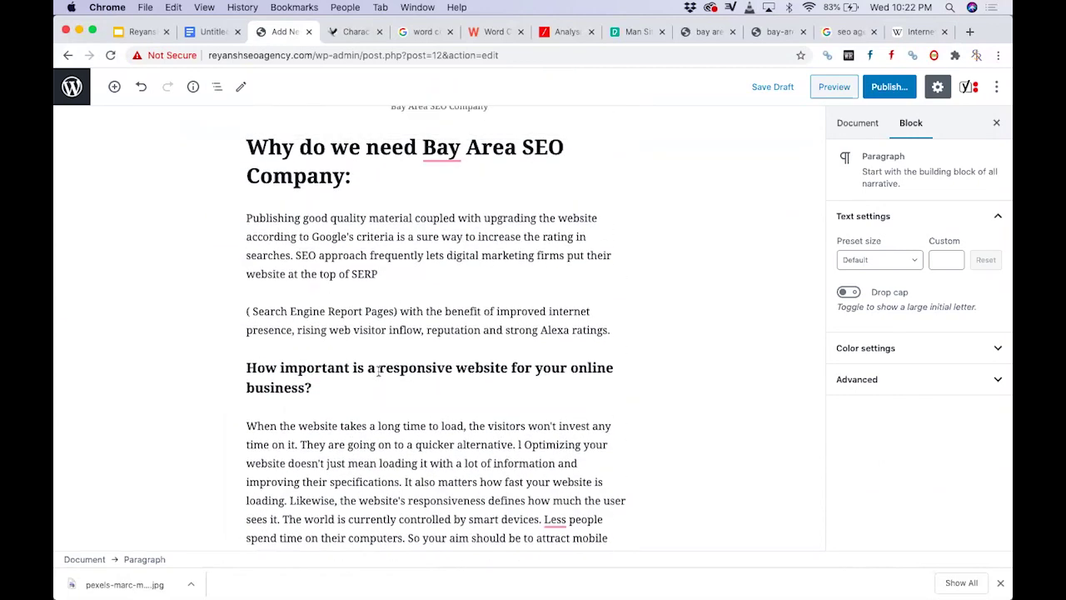
scroll(378, 374, up, 1)
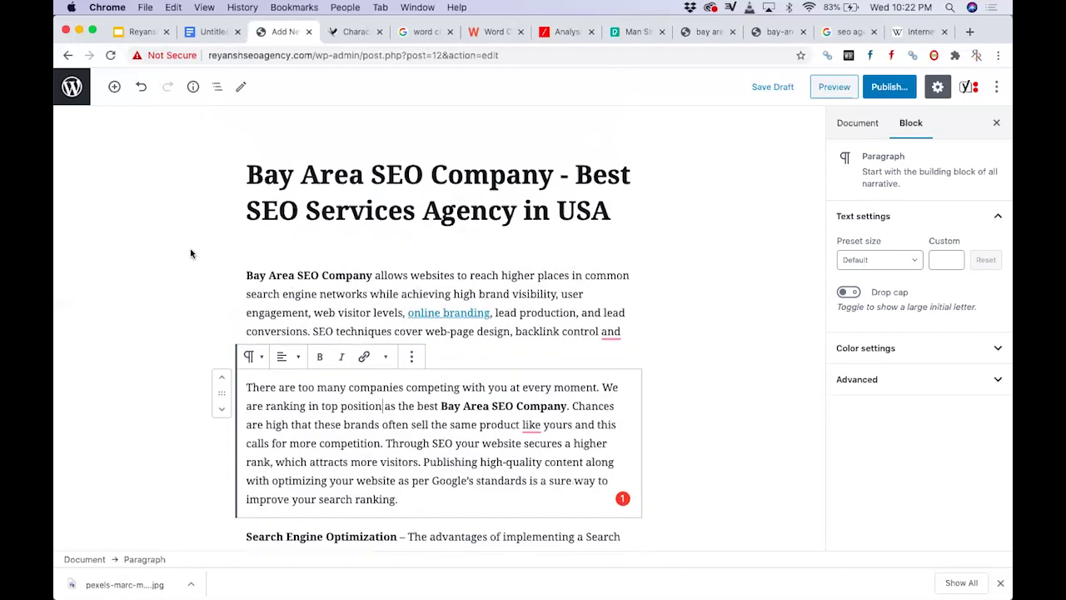
click(190, 250)
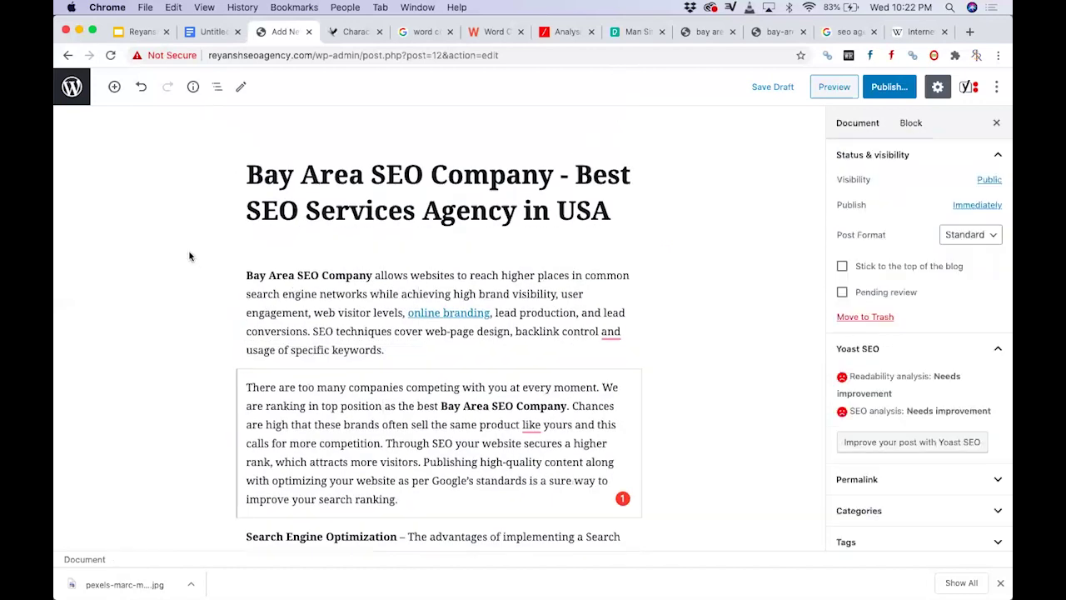
scroll(313, 414, down, 5)
scroll(314, 414, down, 20)
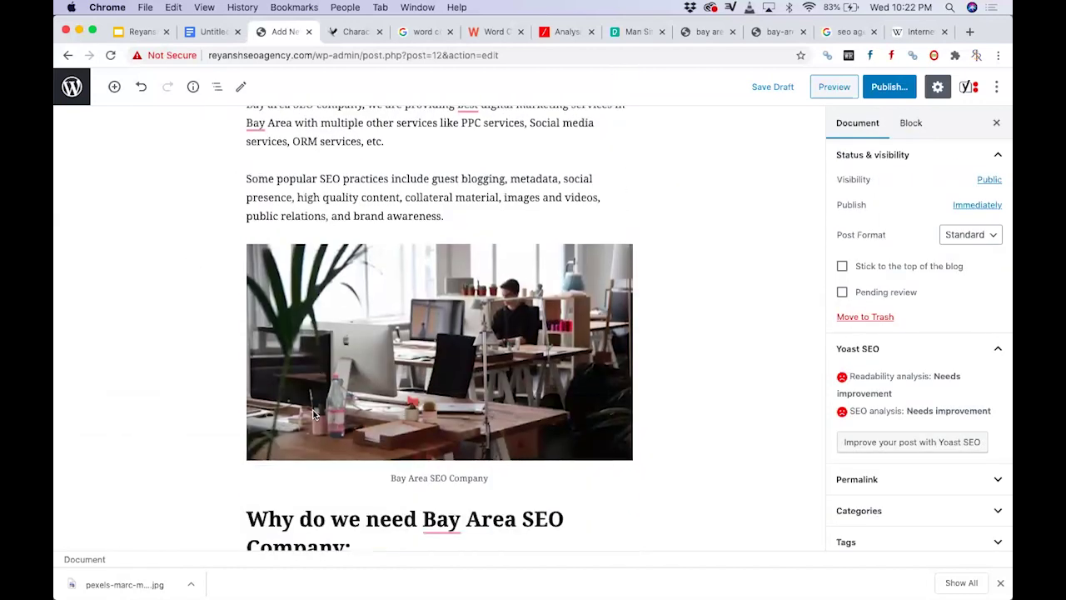
scroll(313, 411, down, 15)
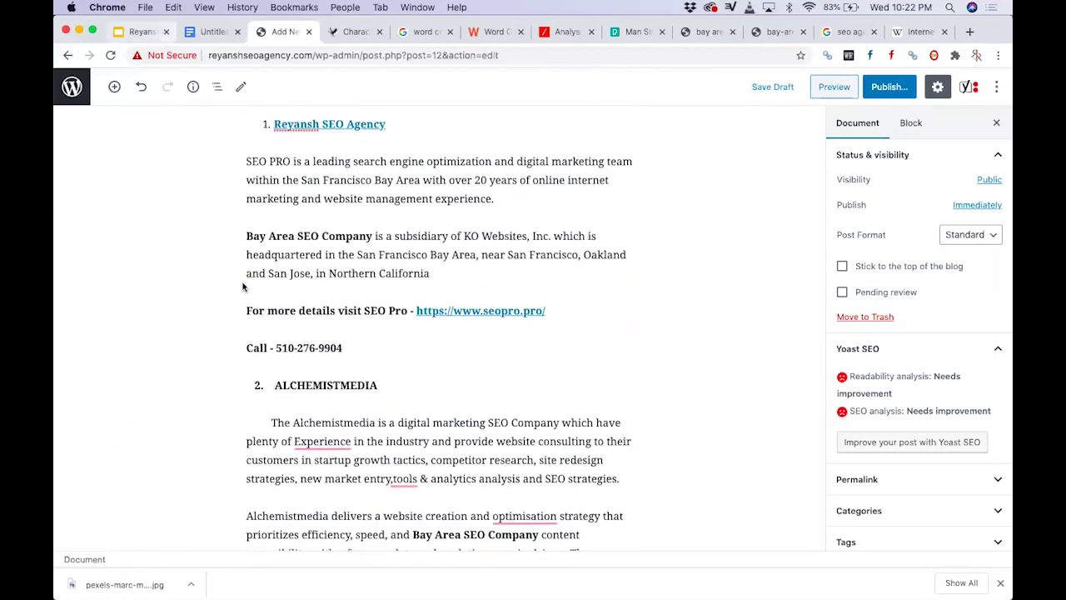
scroll(219, 383, down, 5)
scroll(285, 337, up, 20)
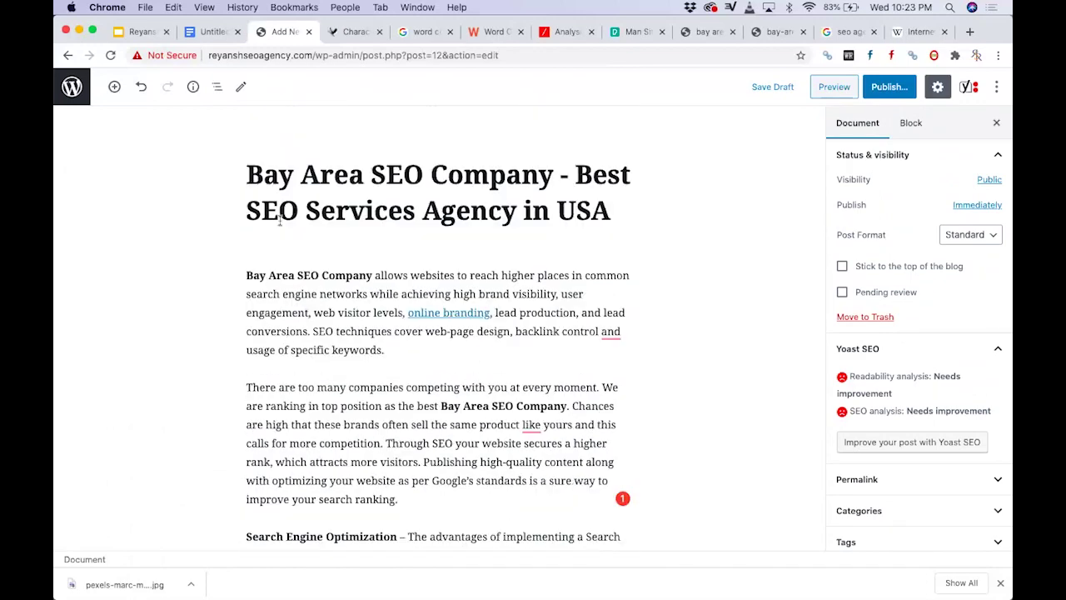
- Set the Yoast SEO focus keyphrase to "Bay Area SEO Company", copied from the post title
drag(248, 170, 553, 175)
key(super+c)
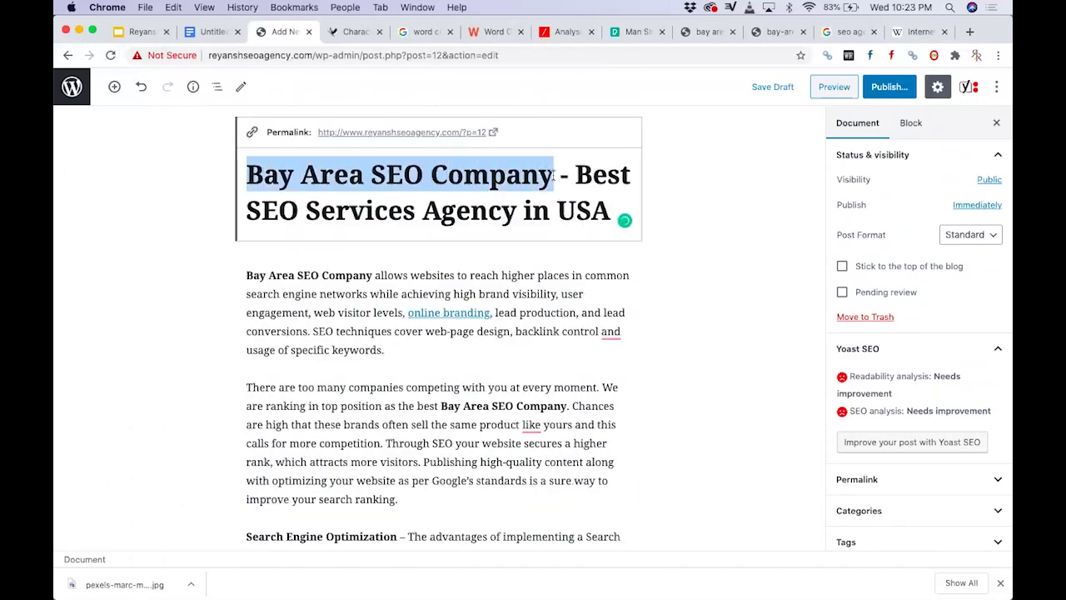
scroll(420, 236, down, 15)
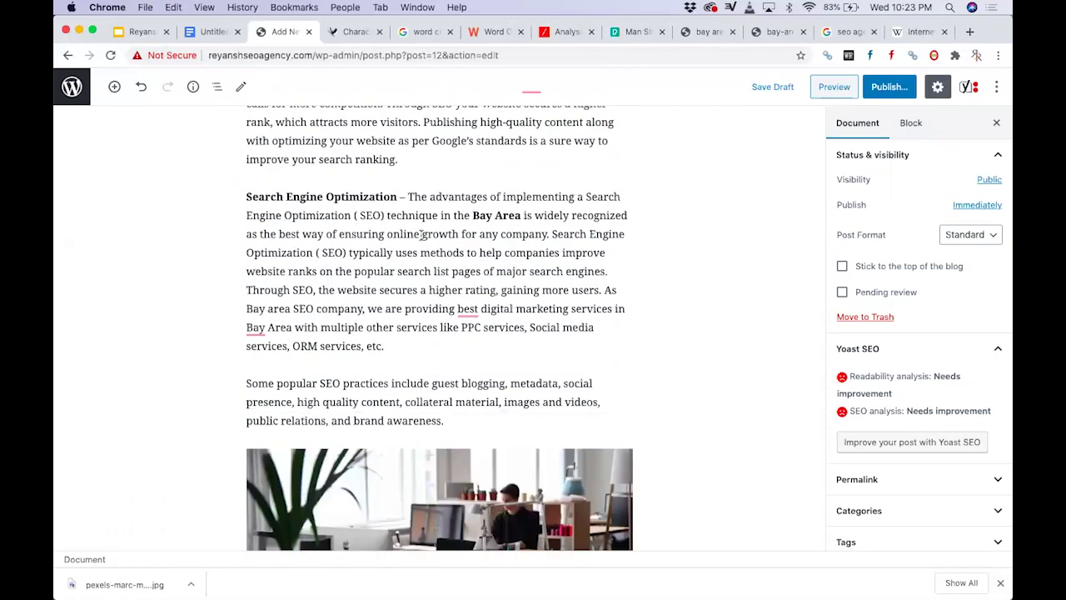
scroll(420, 235, down, 20)
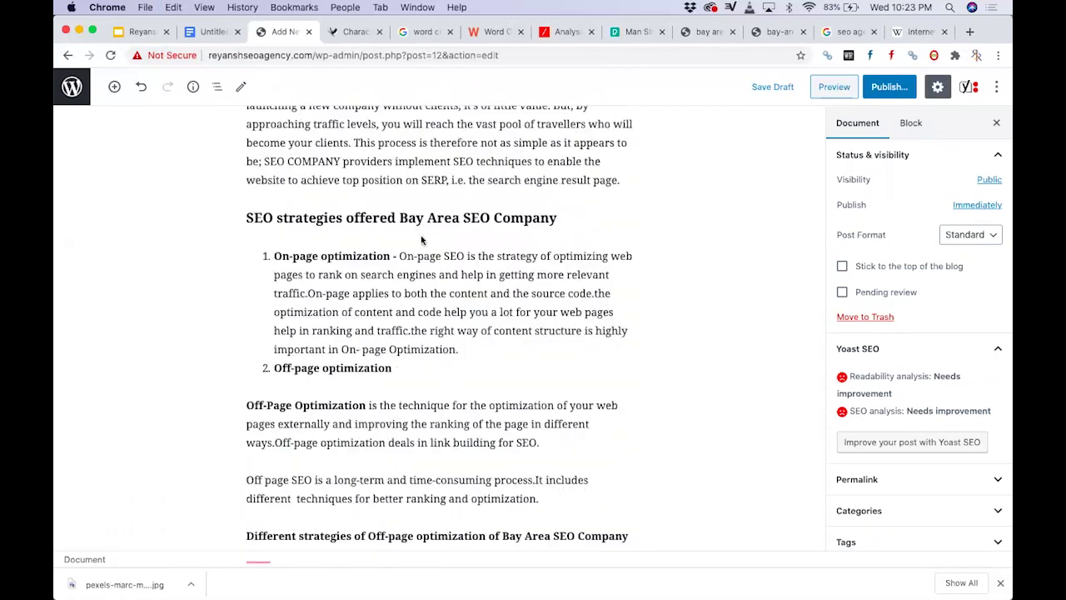
scroll(421, 236, down, 20)
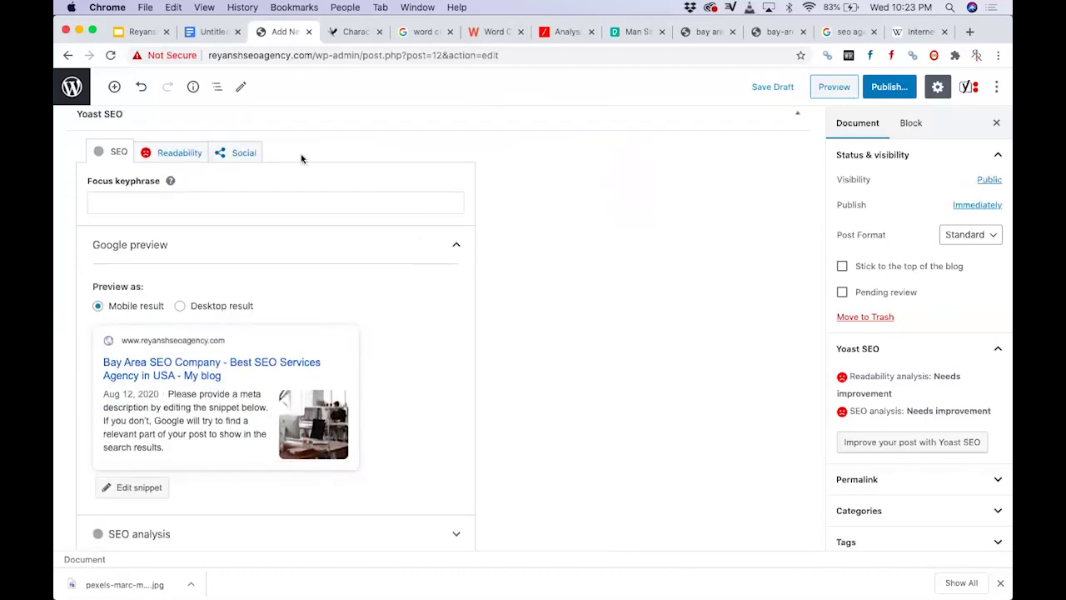
click(250, 193)
key(super+v)
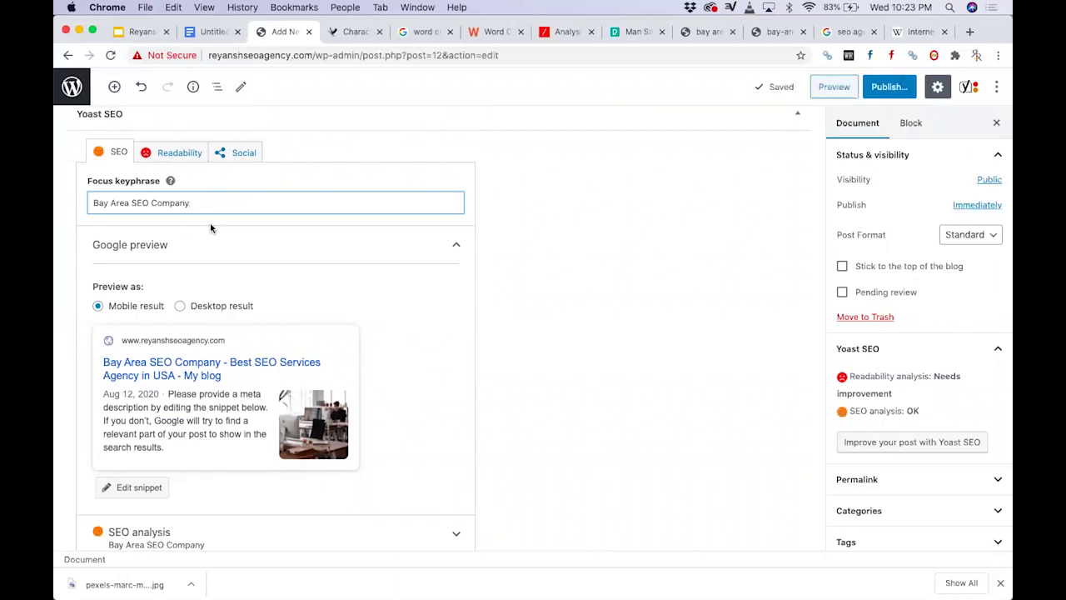
- Open the post's search result snippet for editing in the Yoast SEO section
scroll(196, 404, down, 3)
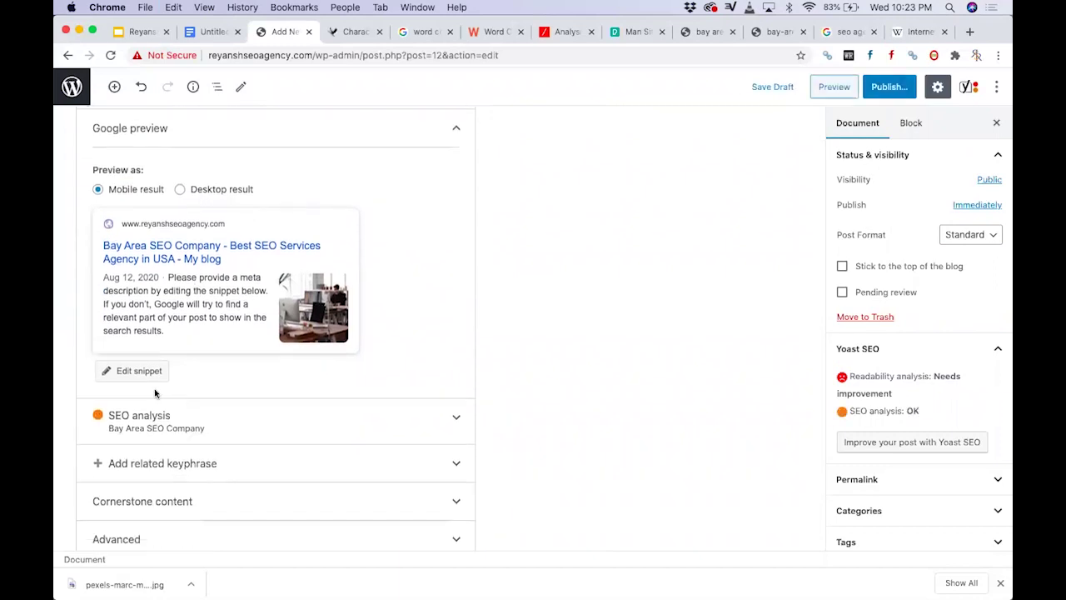
click(135, 370)
scroll(136, 371, down, 4)
click(293, 241)
- Set the Yoast SEO title to "Bay Area SEO Company - Best SEO Services Agency in USA", copied from the post title
scroll(409, 236, up, 15)
scroll(409, 234, up, 15)
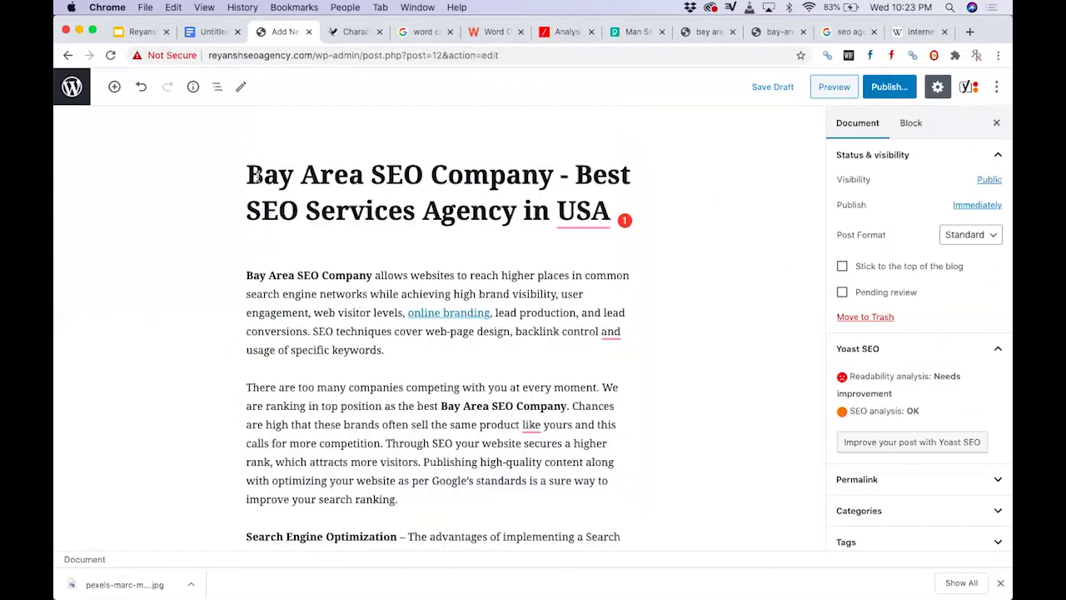
triple_click(257, 177)
key(ctrl+c)
scroll(345, 355, down, 15)
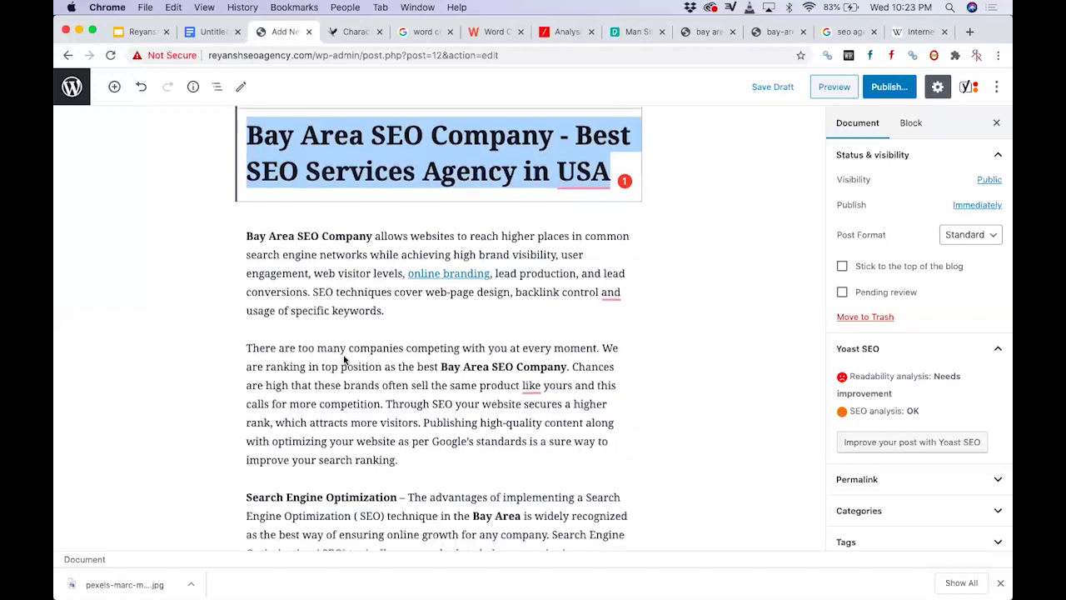
scroll(345, 356, down, 20)
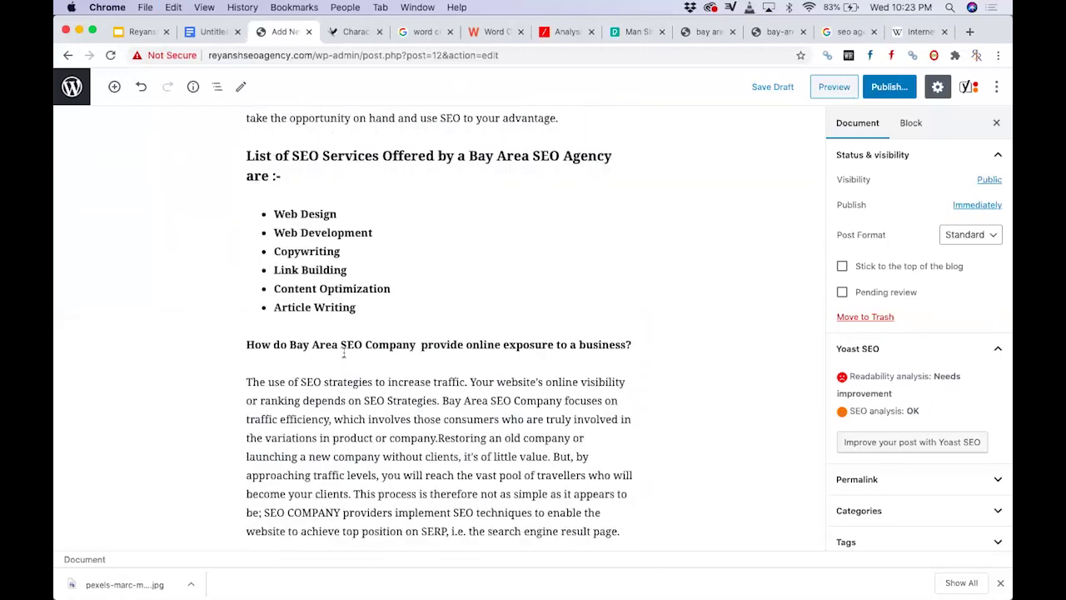
scroll(344, 355, down, 15)
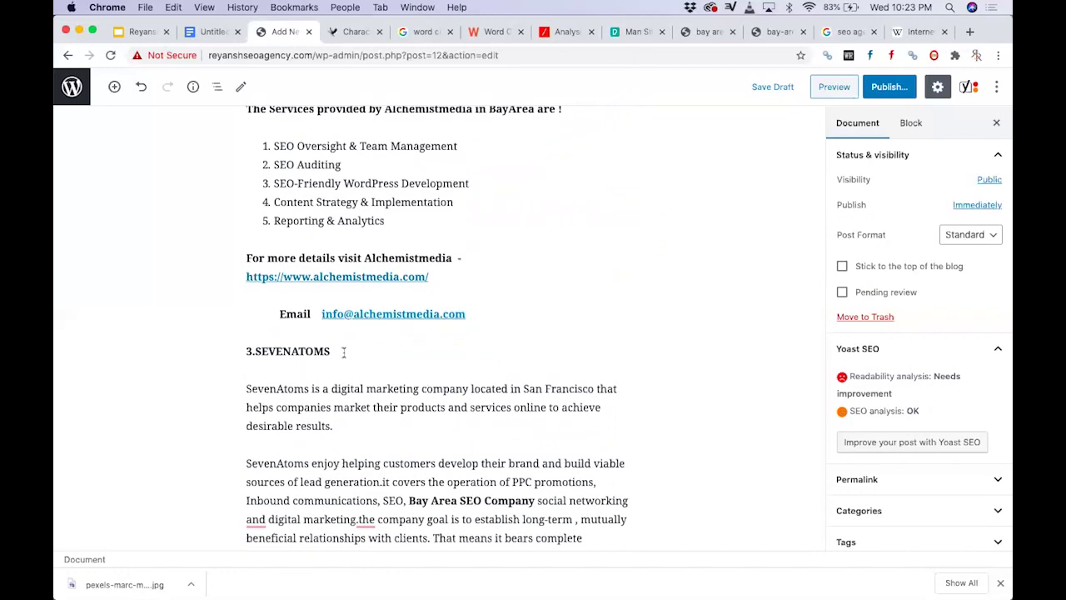
scroll(344, 351, down, 15)
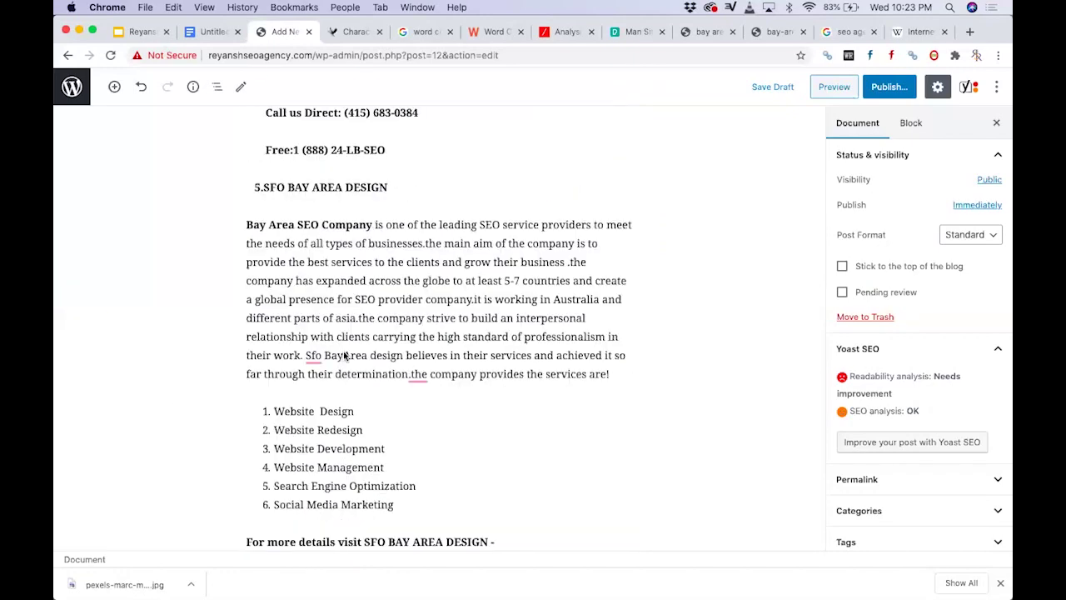
scroll(253, 392, down, 15)
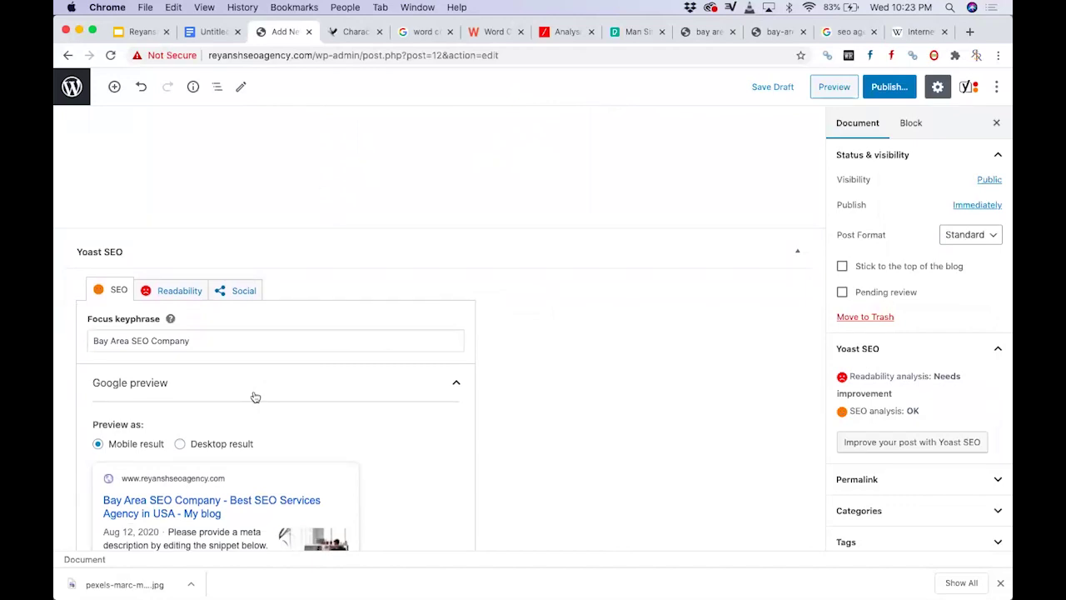
scroll(256, 397, down, 3)
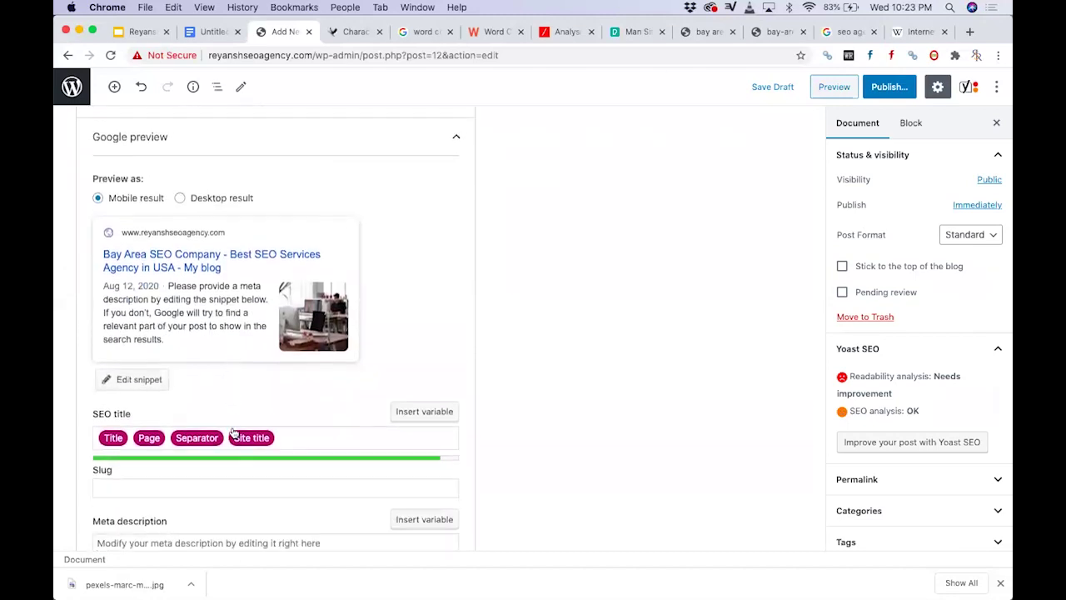
scroll(233, 436, up, 2)
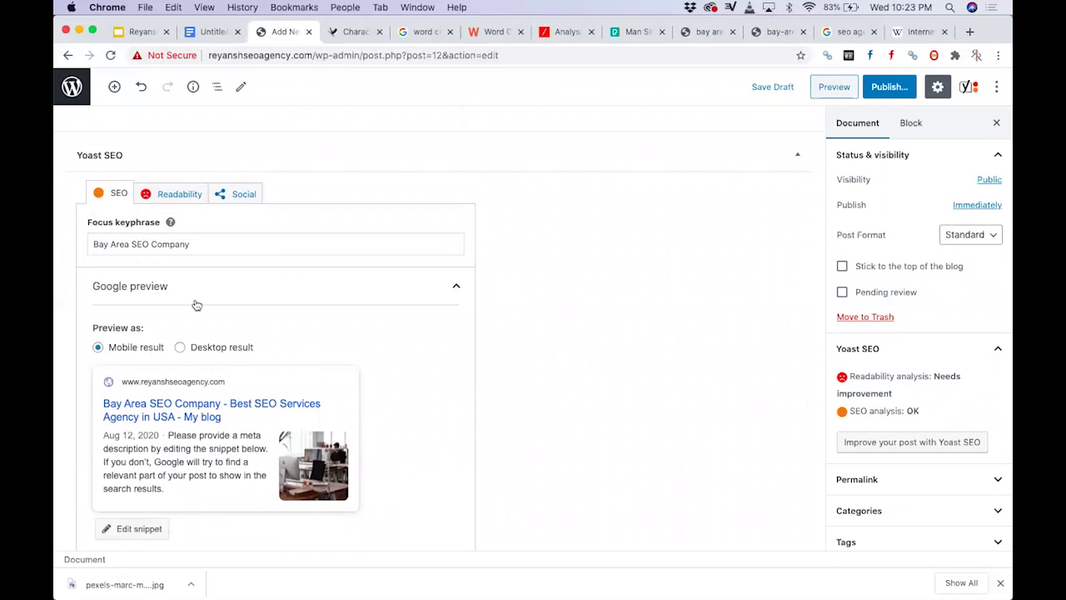
scroll(195, 305, down, 3)
click(288, 436)
key(ctrl+a)
key(ctrl+v)
- Set the meta description to the first sentence of the conclusion's last paragraph, about Bay Area SEO Company, and capitalize "Best" in it
scroll(325, 483, down, 2)
click(262, 451)
scroll(538, 208, up, 10)
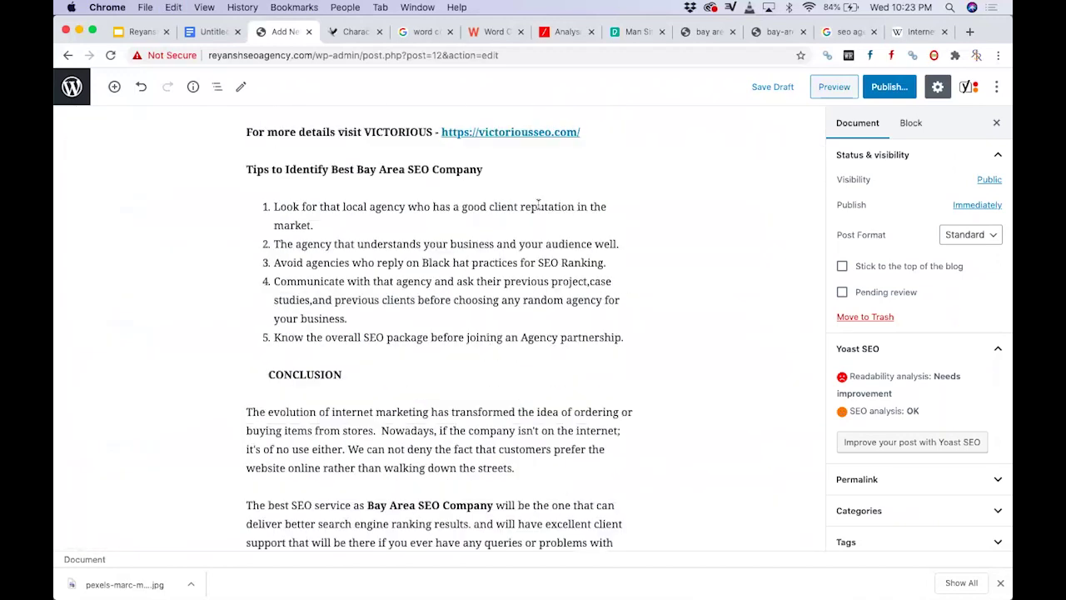
scroll(407, 451, down, 3)
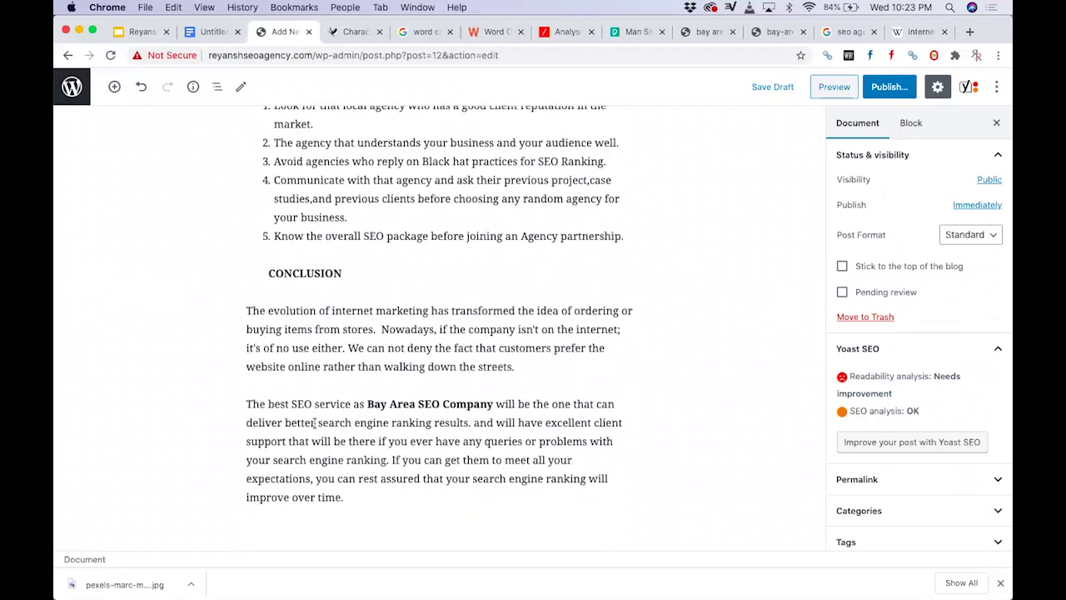
drag(247, 403, 472, 424)
key(super+c)
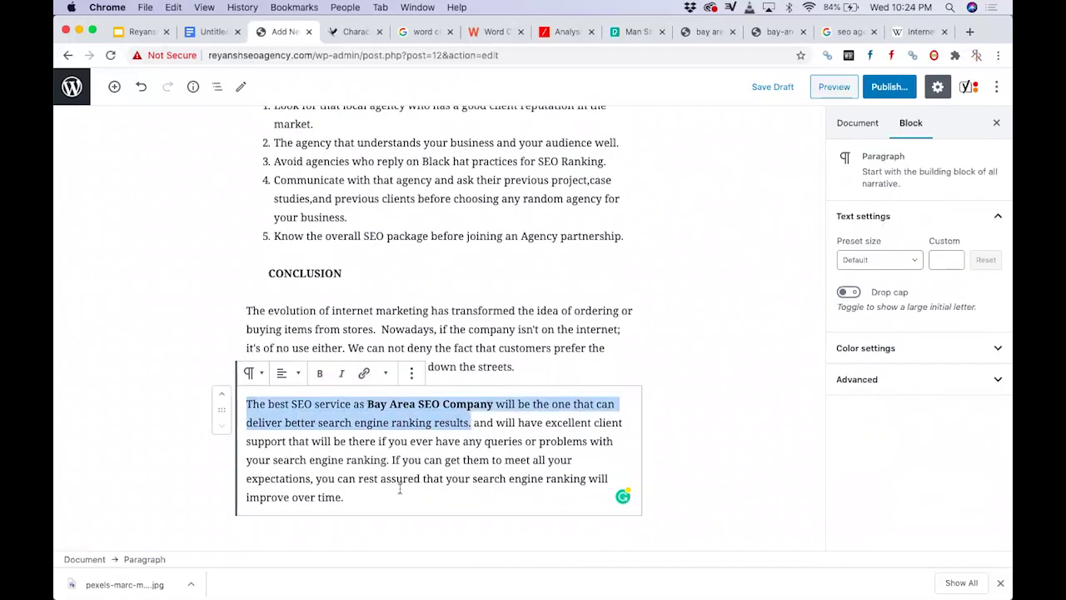
scroll(399, 490, down, 15)
click(201, 303)
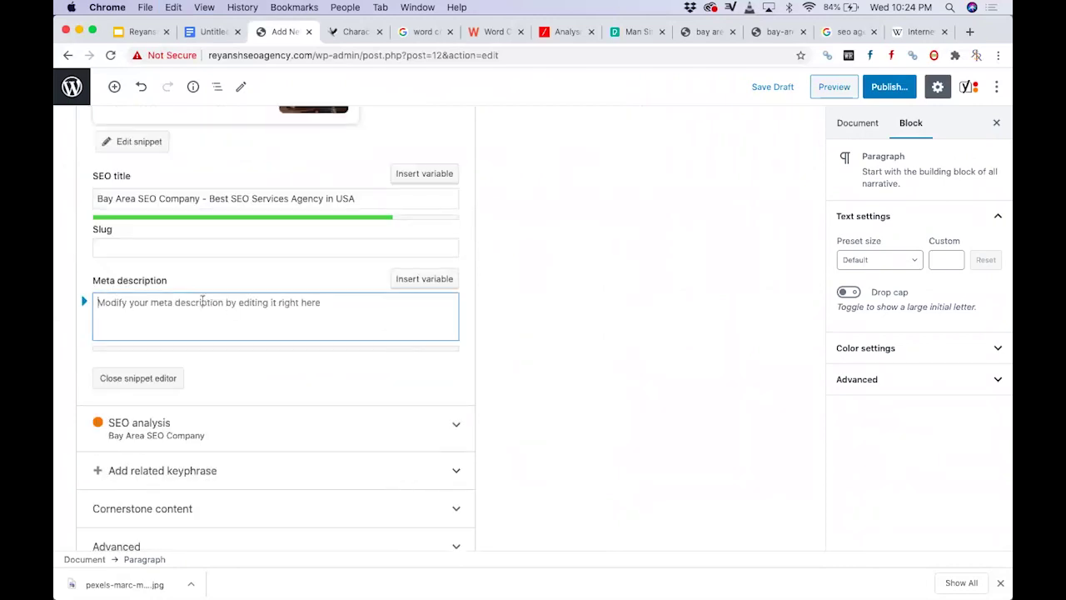
key(super+v)
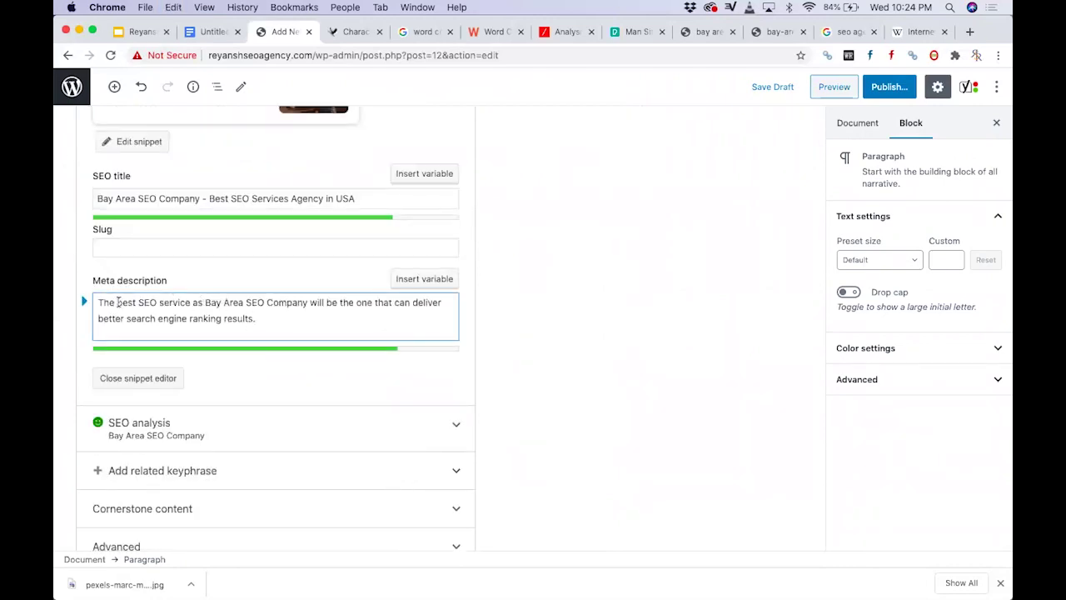
key(BackSpace)
text(B)
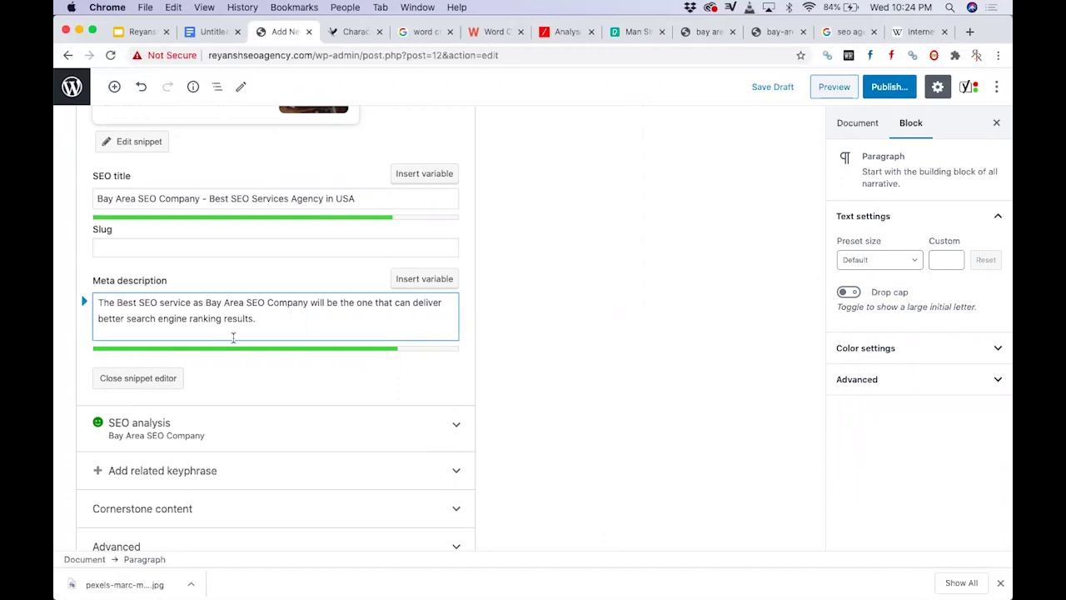
- Examine the "Internet_branding" ending of the Wikipedia article's web address as an example of a slug
click(241, 247)
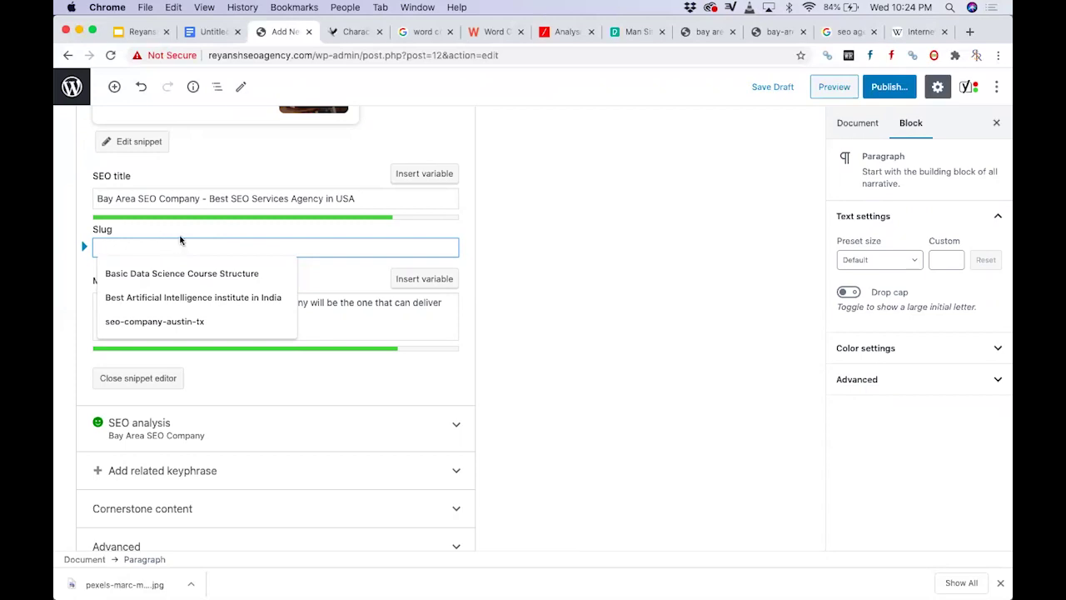
click(916, 33)
click(314, 54)
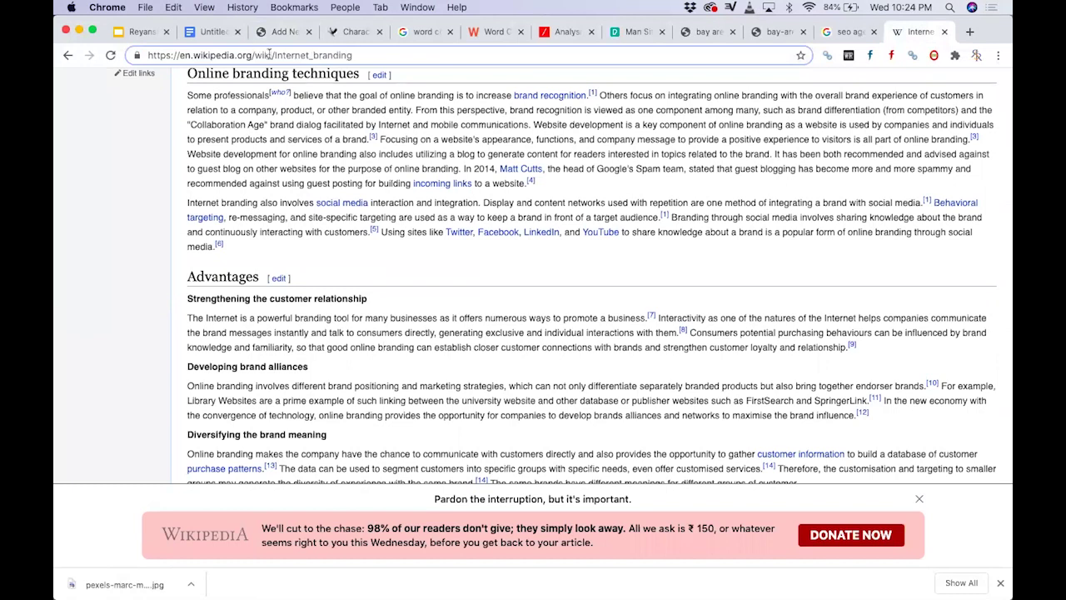
drag(271, 54, 355, 56)
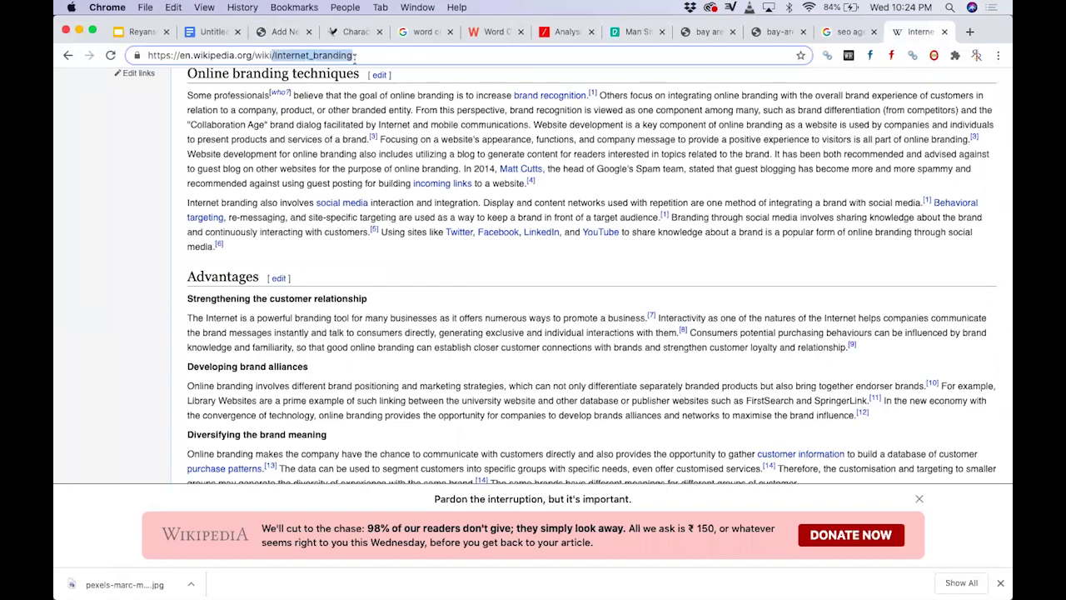
click(306, 56)
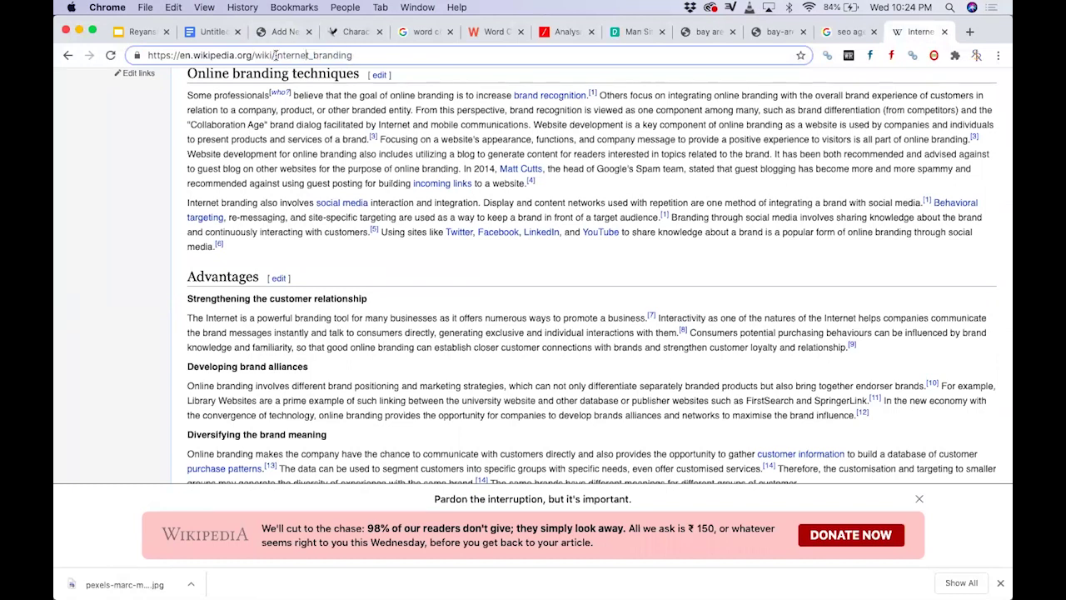
drag(274, 56, 369, 56)
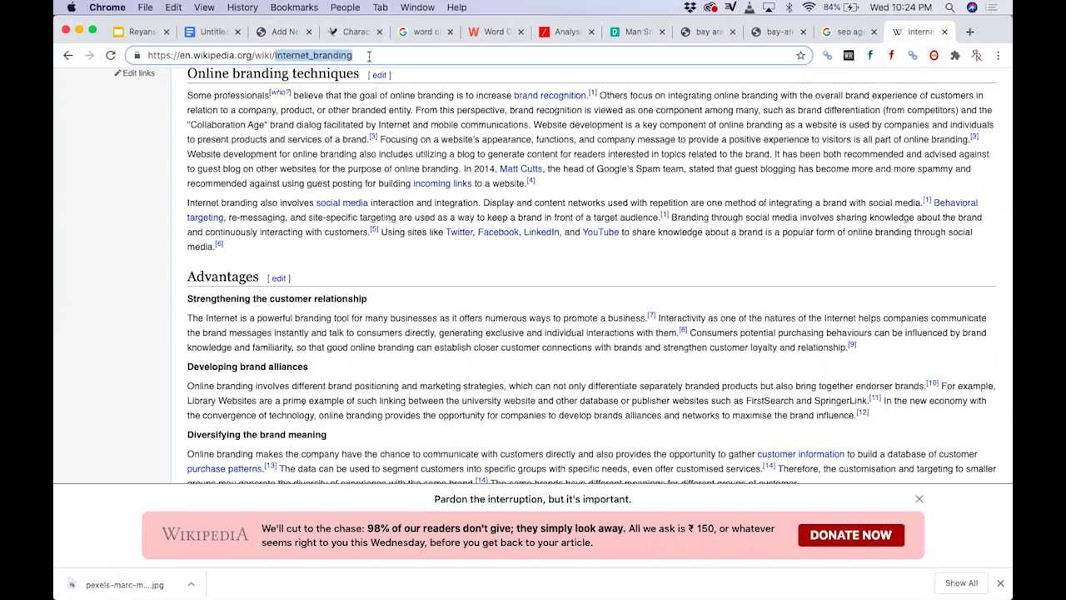
- Return to the post editor and set the Yoast snippet's slug to "bay-area-seo-company"
click(260, 34)
text(Ba)
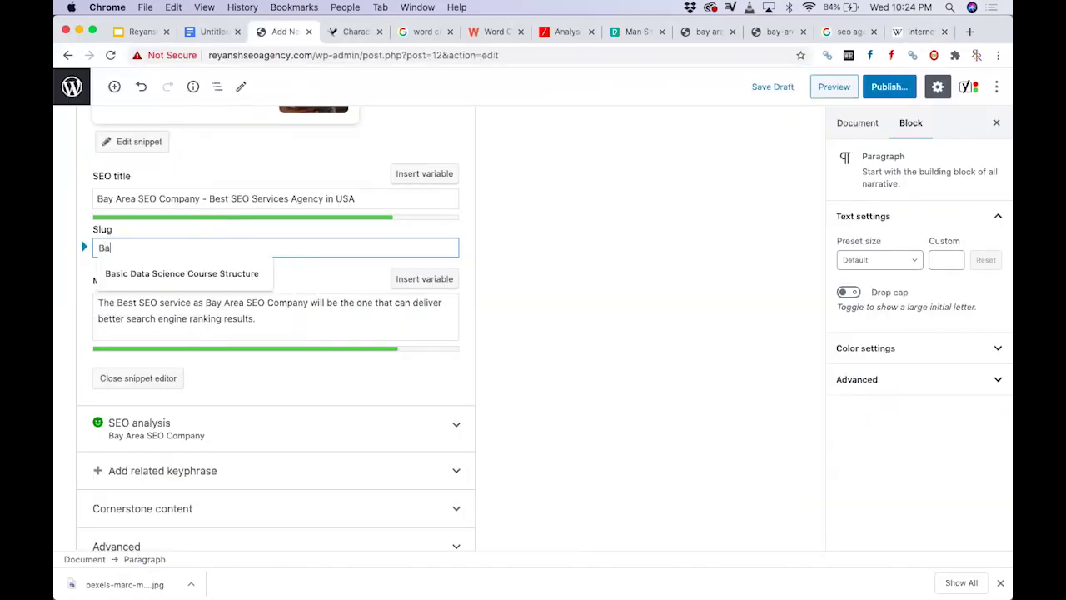
text(y-a)
key(BackSpace)
key(BackSpace)
key(BackSpace)
key(BackSpace)
key(BackSpace)
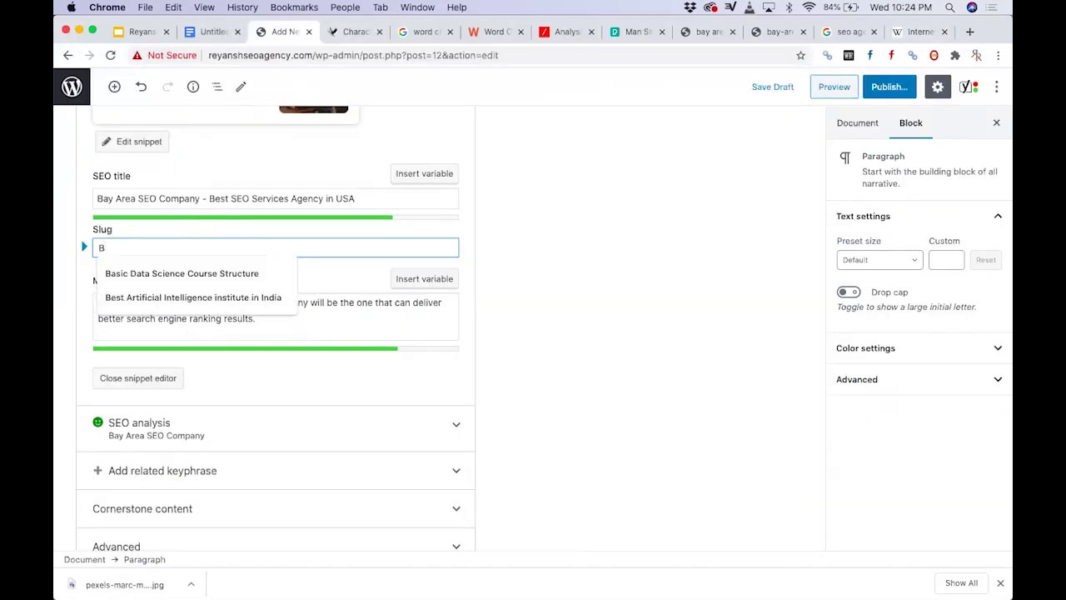
text(bay0a)
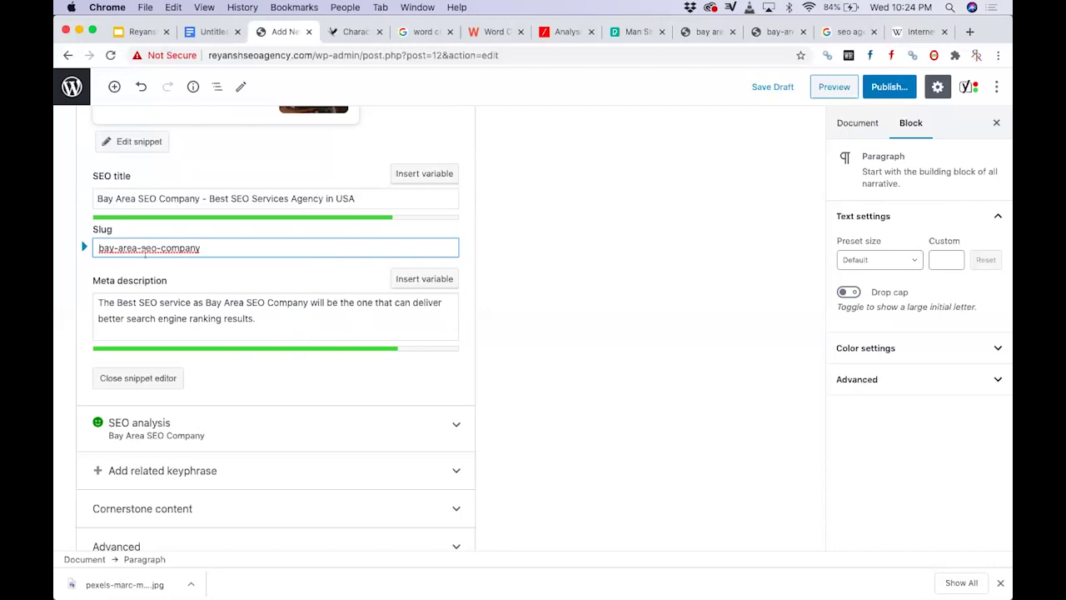
- Set the Yoast Facebook title to "Bay Area SEO Company - Best SEO Services Agency in USA", copied from the SEO title
scroll(166, 260, up, 2)
double_click(190, 254)
key(cmd+a)
key(cmd+c)
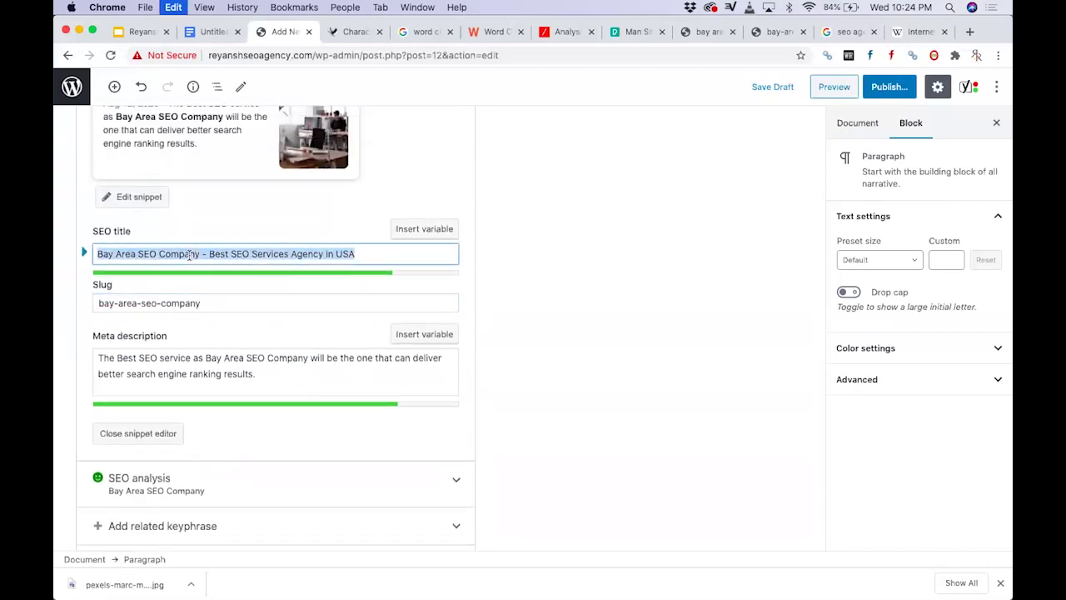
scroll(208, 216, up, 5)
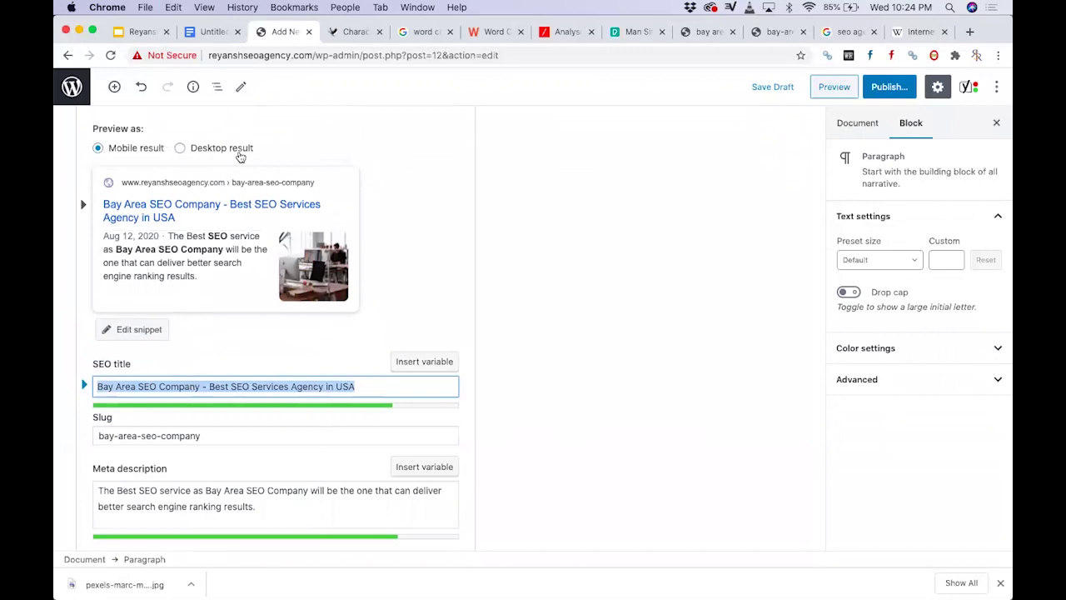
scroll(240, 156, up, 4)
click(237, 134)
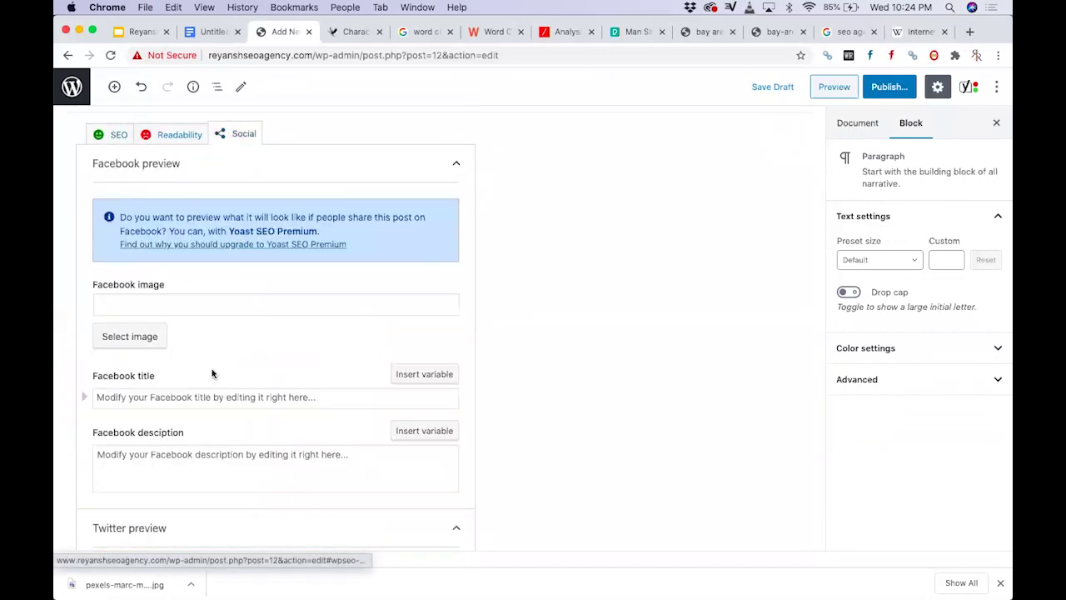
scroll(200, 397, down, 2)
click(188, 316)
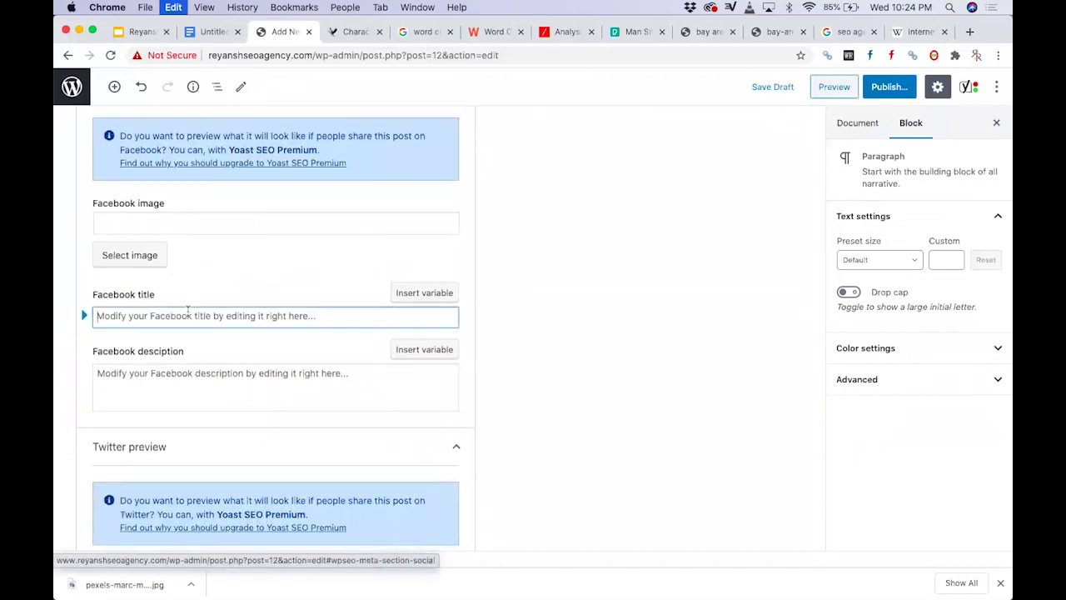
key(cmd+v)
- Set the Yoast Twitter title to the same "Bay Area SEO Company - Best SEO Services Agency in USA" text
scroll(190, 374, down, 5)
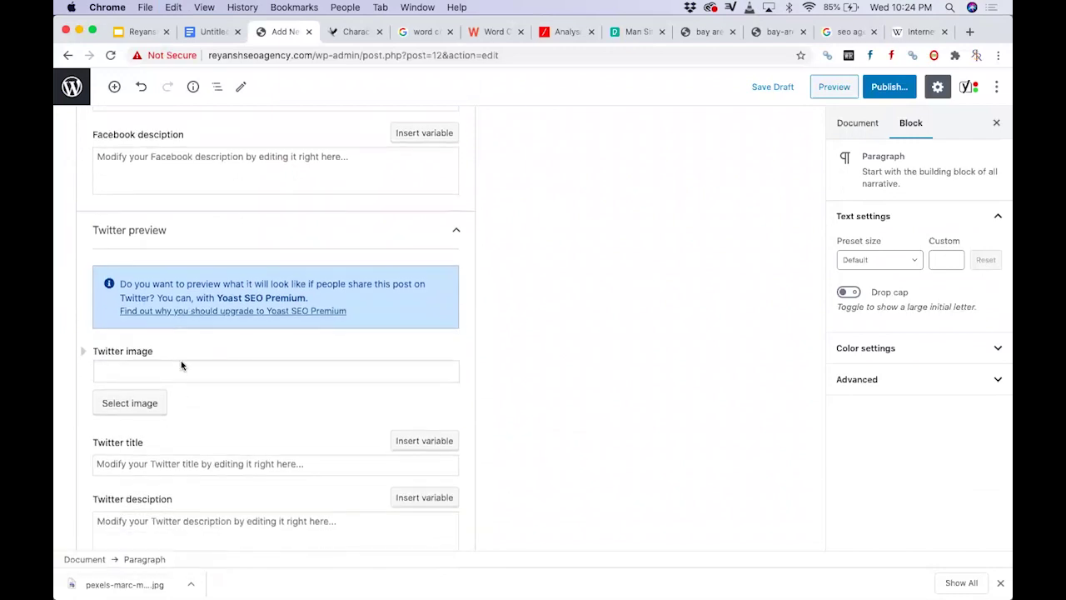
scroll(183, 405, down, 1)
click(176, 419)
key(cmd+v)
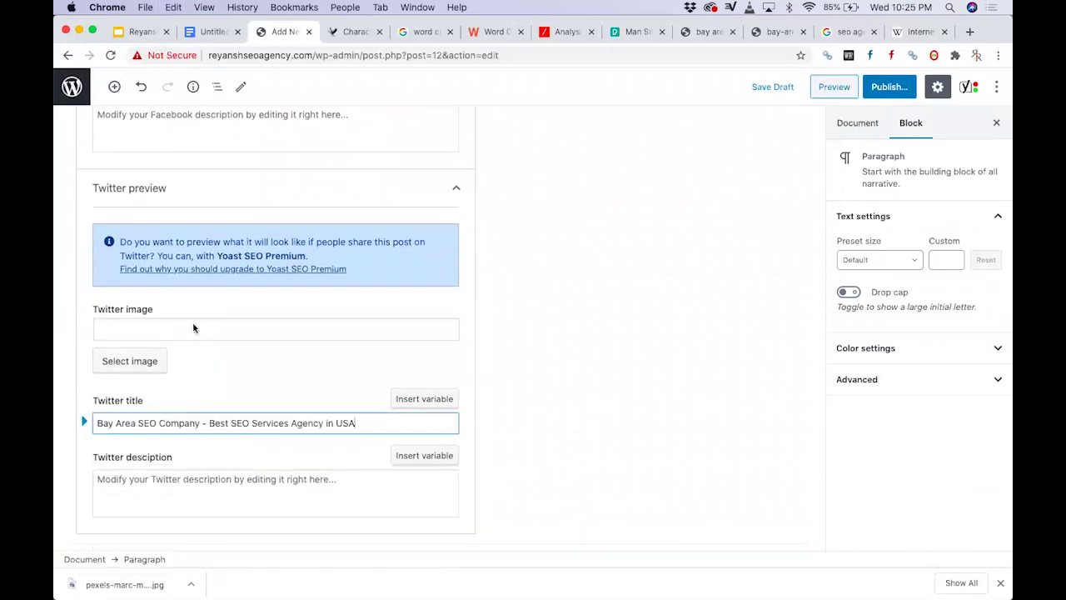
- Copy the complete meta description from the search snippet and use it as the Facebook description
scroll(194, 329, up, 1)
scroll(195, 332, up, 5)
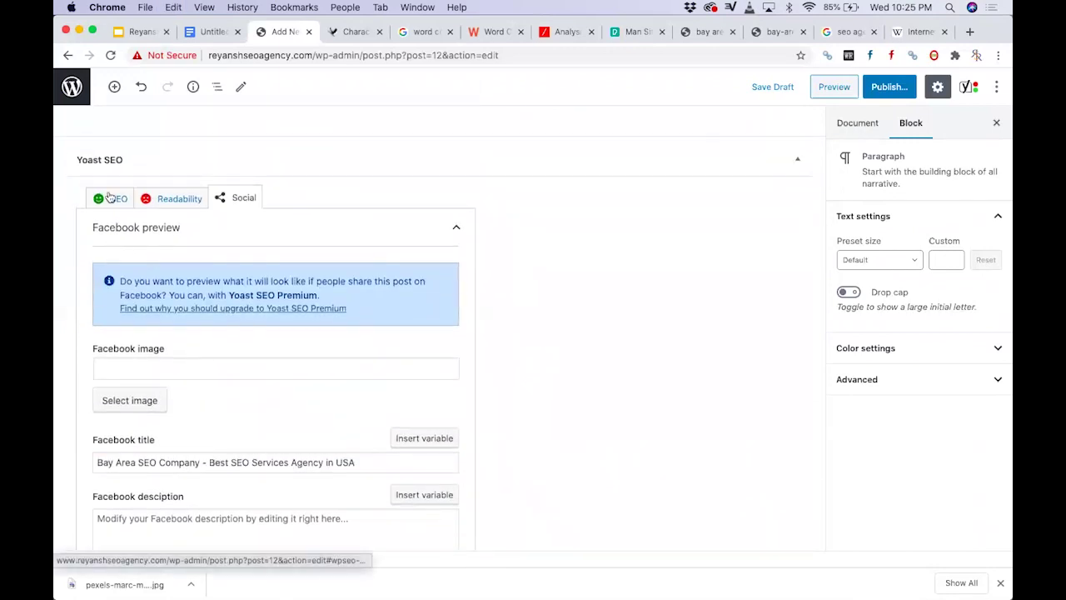
click(106, 196)
scroll(208, 470, down, 4)
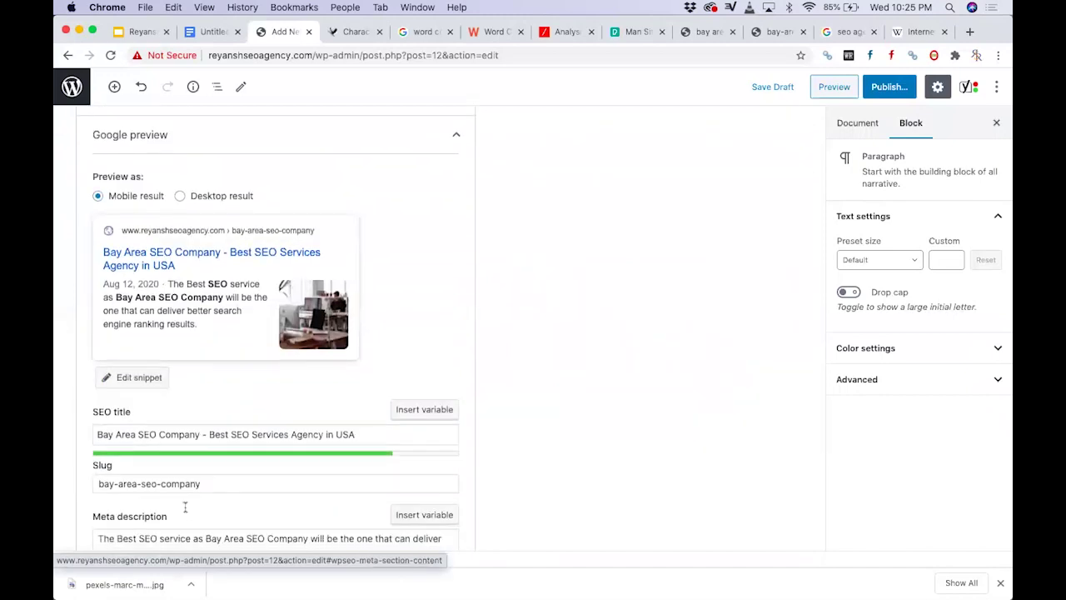
scroll(166, 483, down, 2)
triple_click(155, 450)
key(cmd+c)
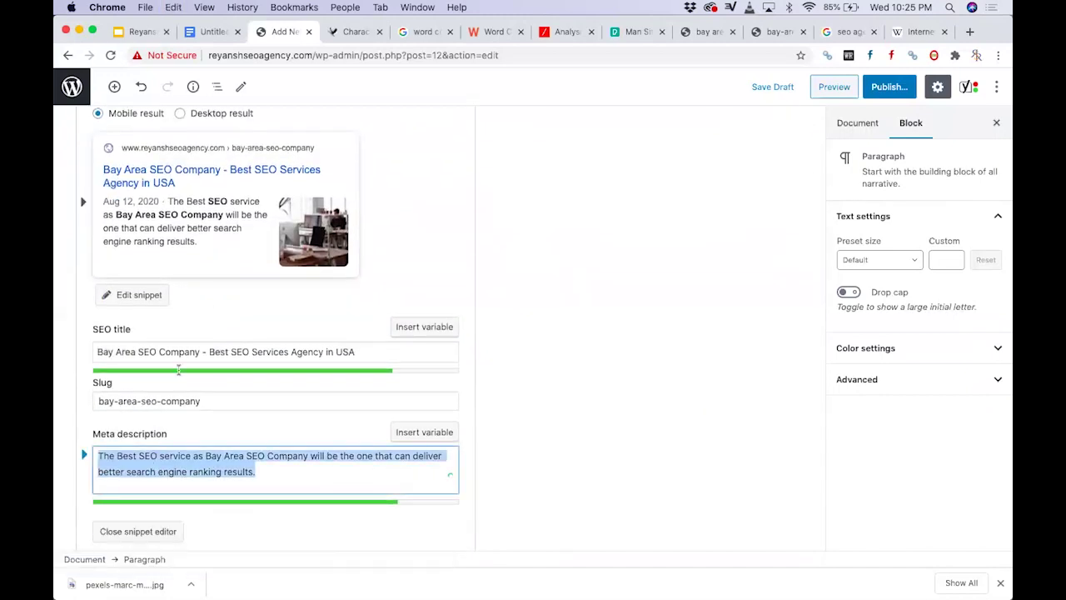
scroll(230, 234, up, 5)
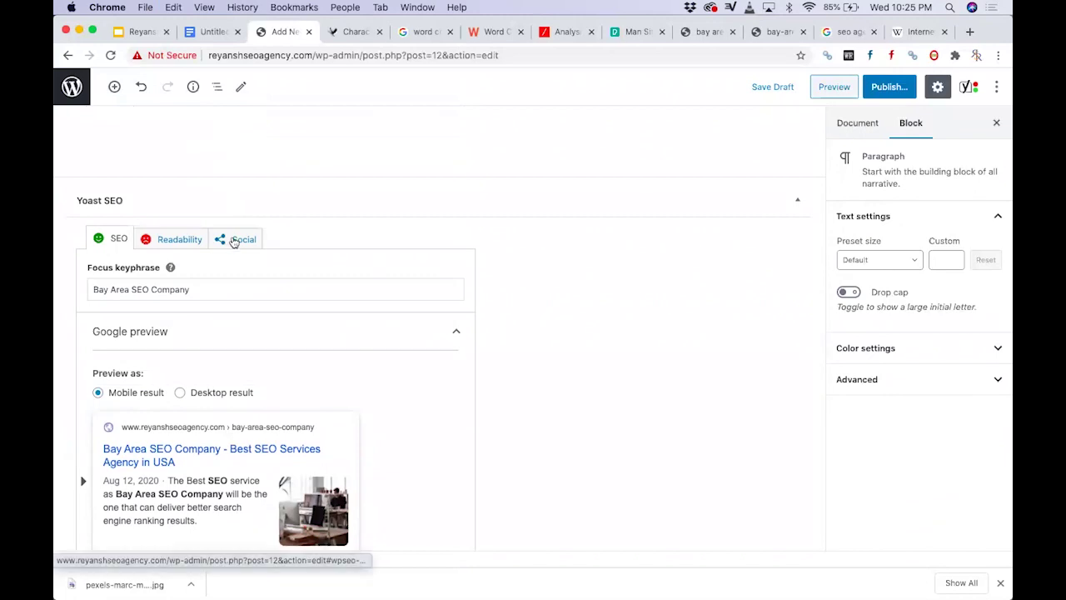
click(234, 241)
scroll(224, 374, down, 5)
click(217, 398)
key(cmd+v)
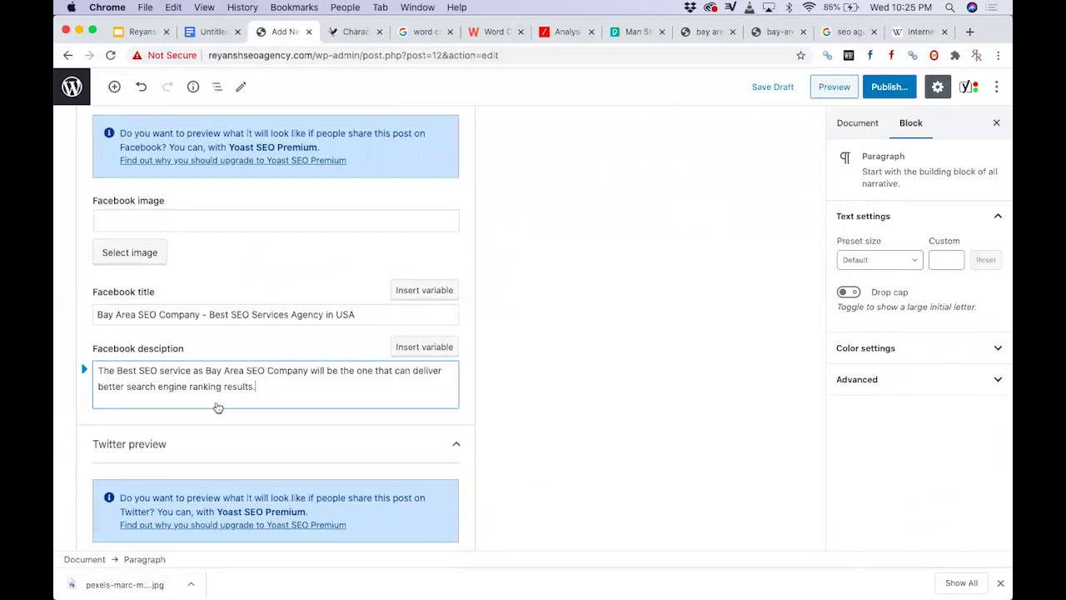
- Fill in the Twitter description with the same copied meta description text
scroll(217, 407, down, 5)
click(200, 478)
key(cmd+v)
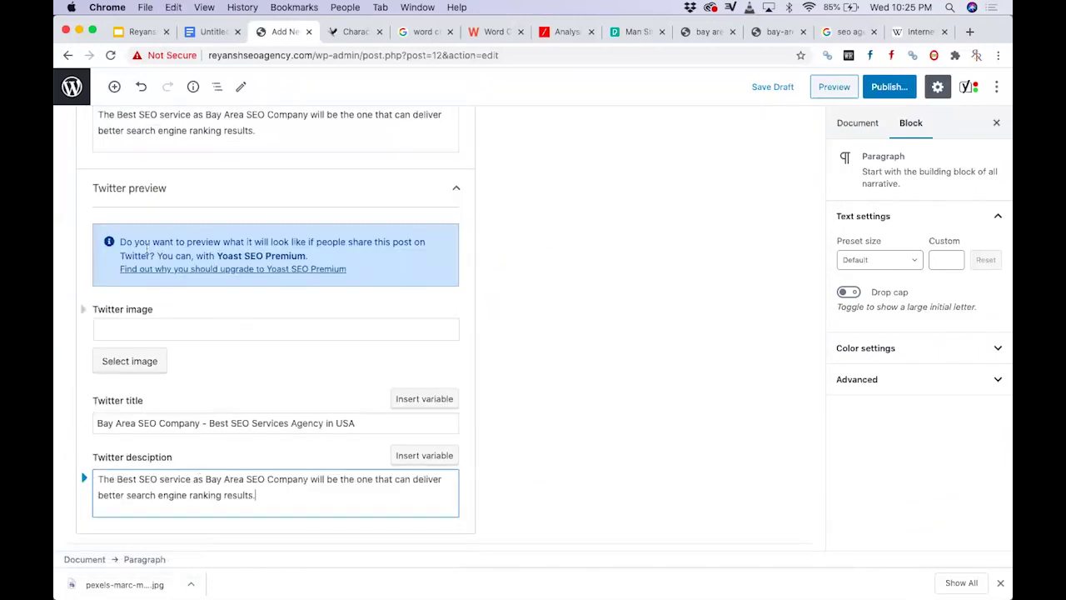
- Use the bay-area-seo-company.jpg image from the media library as the Twitter image
click(146, 364)
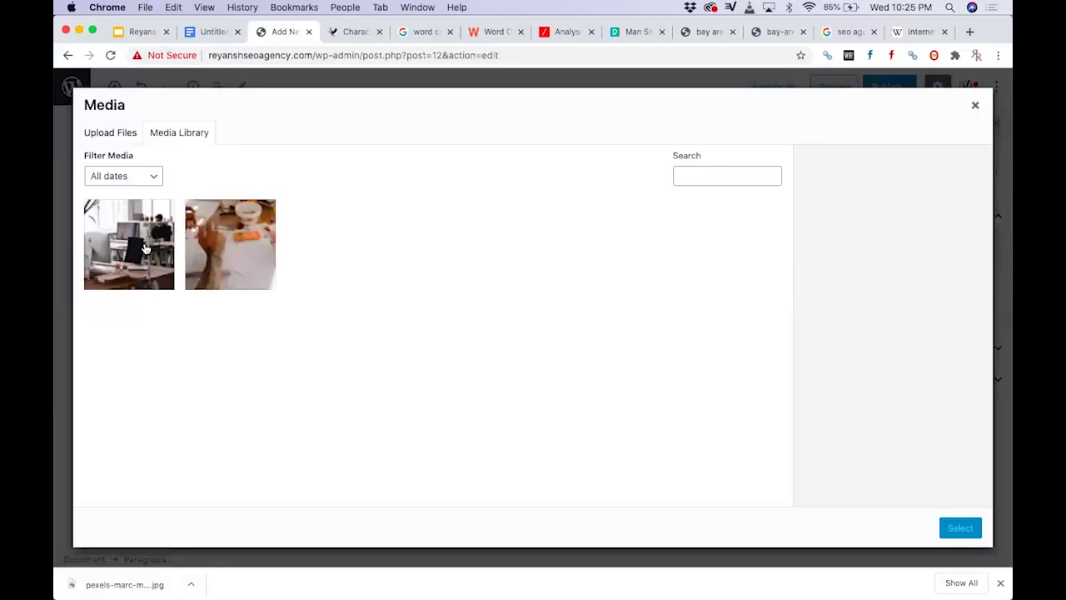
click(145, 248)
click(960, 527)
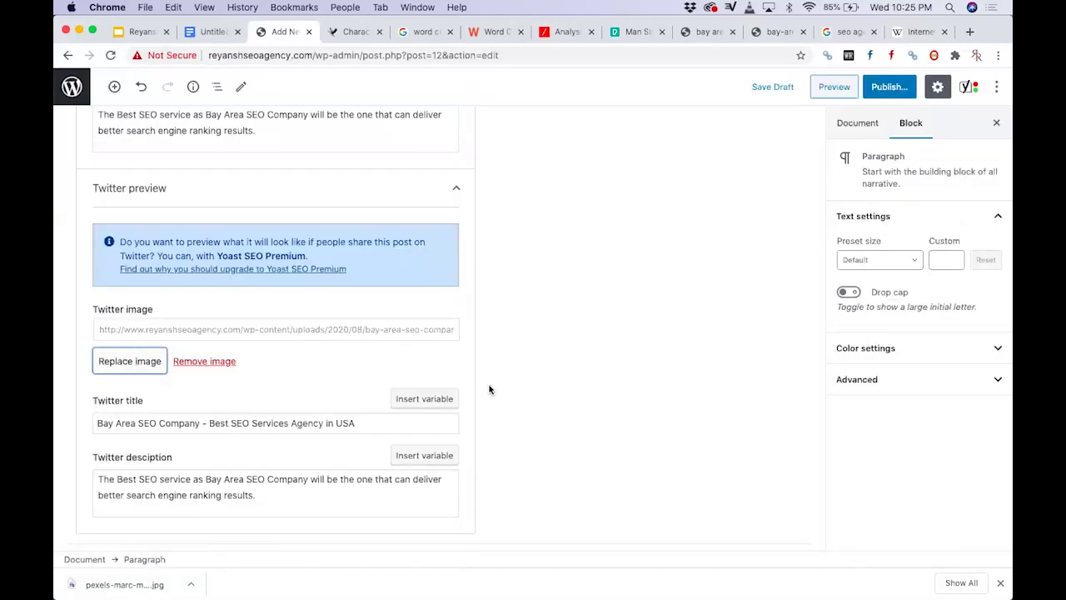
- Set the Facebook image to the same bay-area-seo-company.jpg picture from the media library
scroll(262, 315, up, 5)
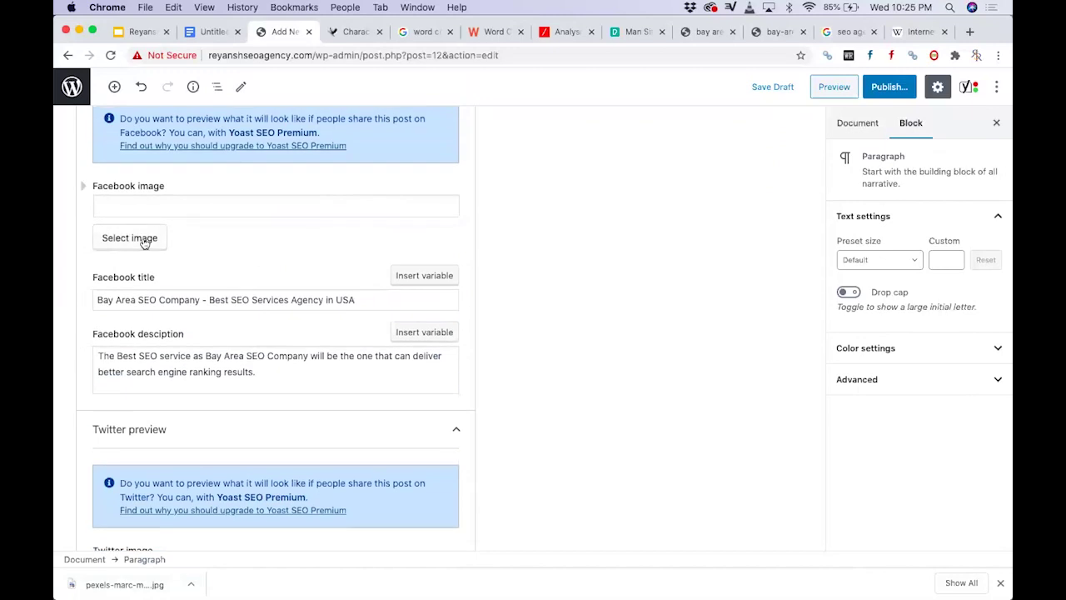
click(145, 241)
click(125, 265)
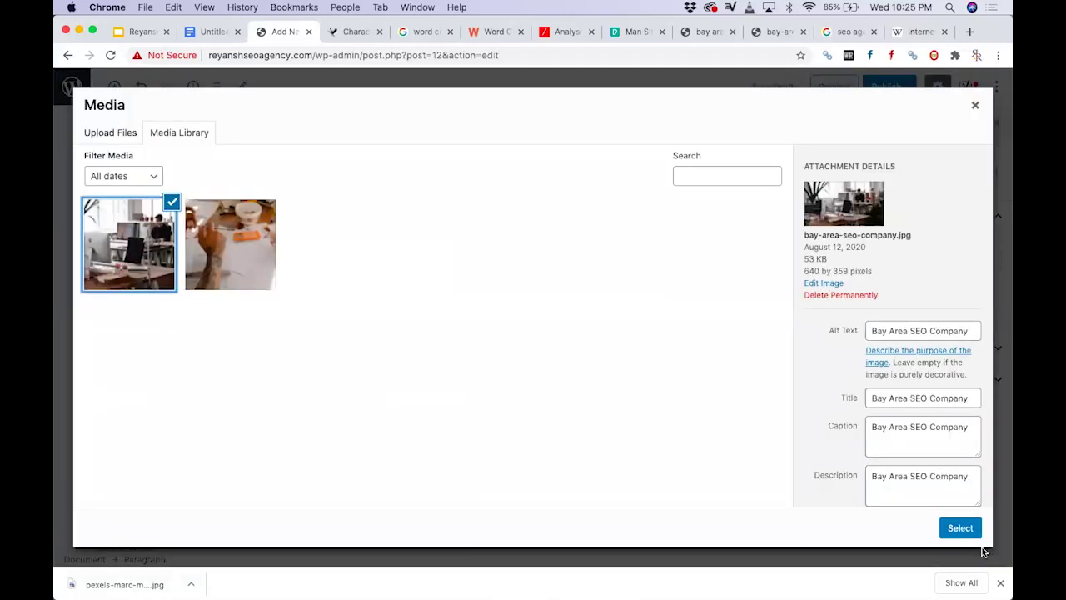
click(960, 527)
scroll(323, 397, down, 1)
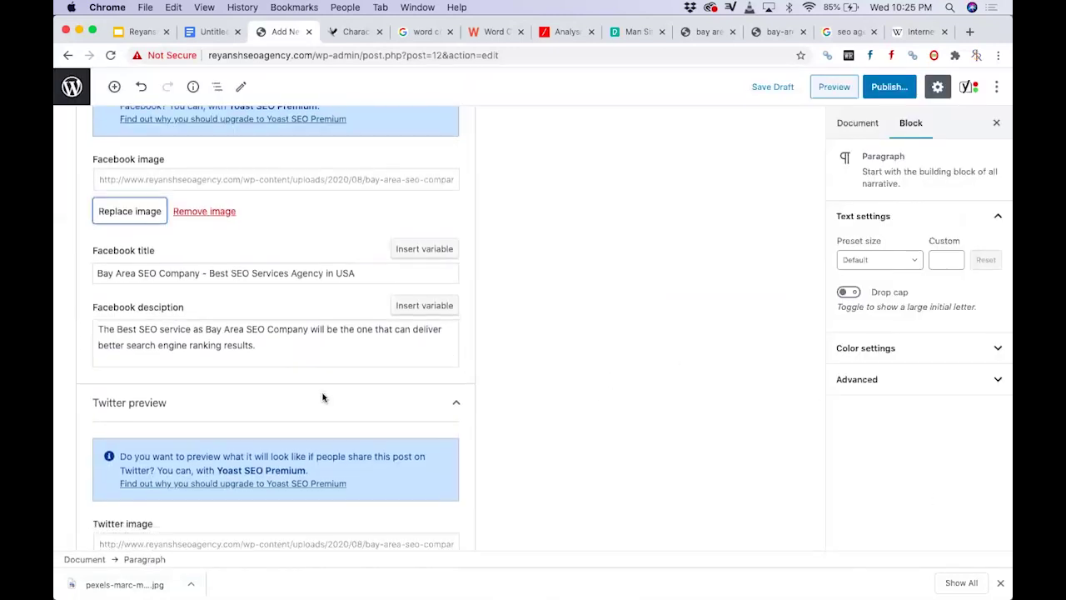
scroll(323, 397, down, 1)
- Expand the Yoast SEO analysis for the focus keyphrase and review its problems, improvements and good results
scroll(125, 200, up, 5)
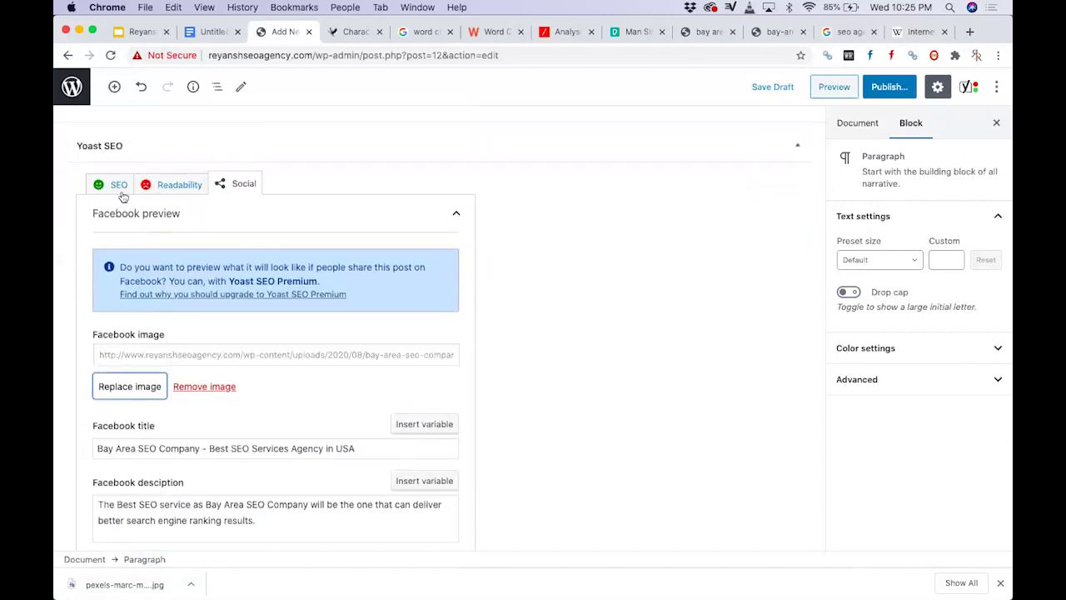
click(118, 189)
scroll(246, 390, down, 1)
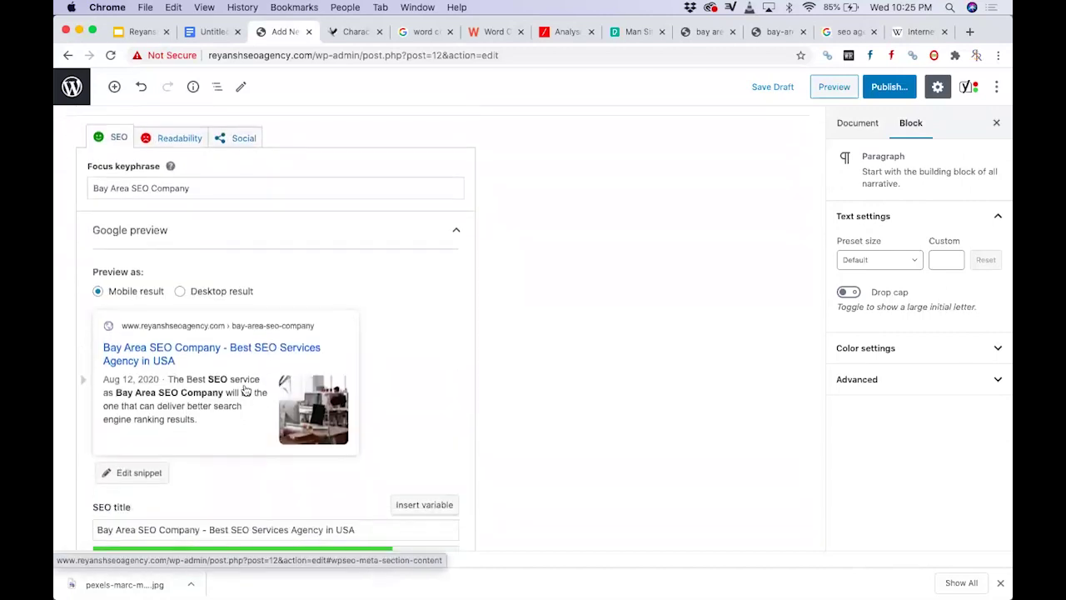
scroll(248, 335, down, 5)
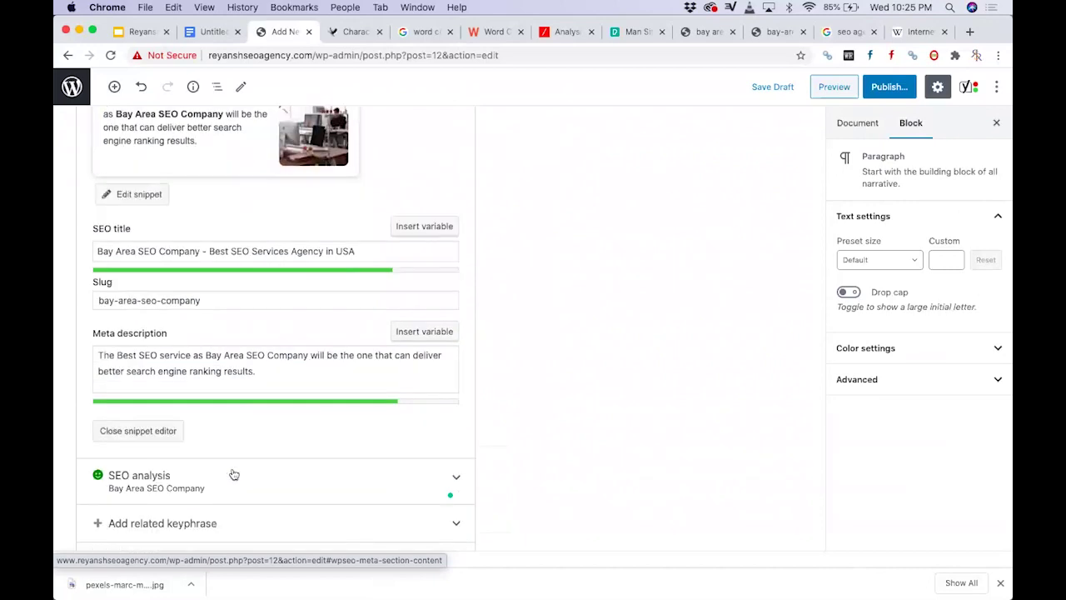
scroll(234, 474, down, 2)
click(177, 404)
scroll(269, 430, down, 4)
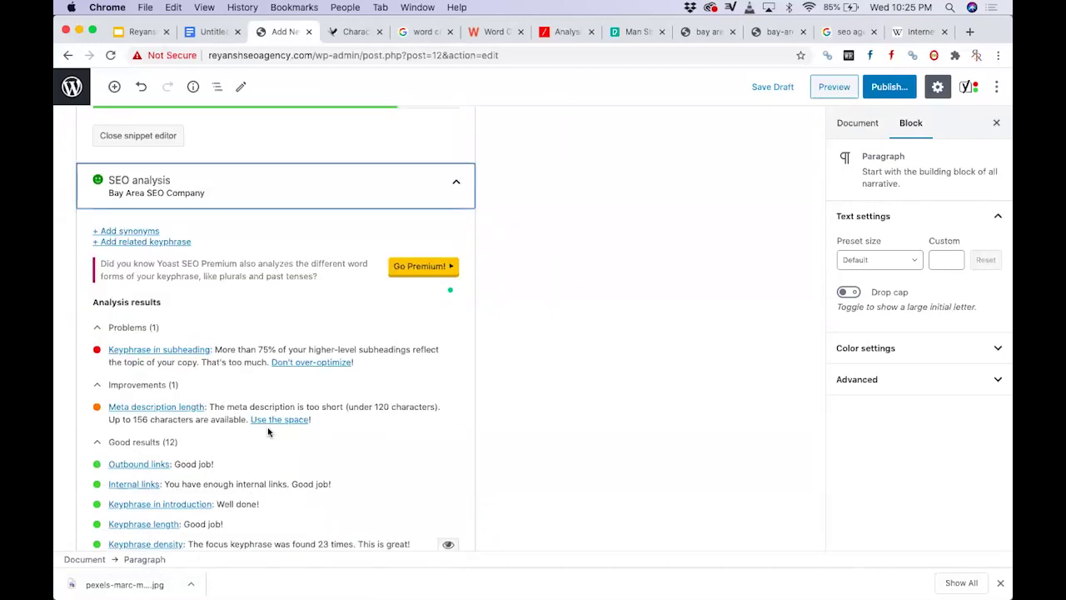
scroll(268, 430, down, 2)
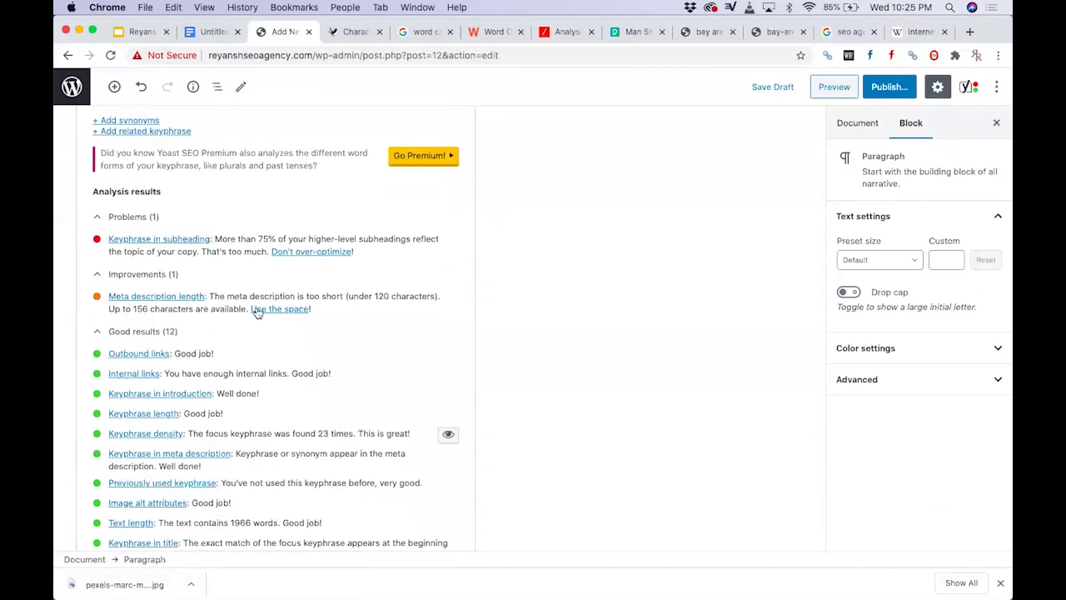
scroll(337, 298, up, 5)
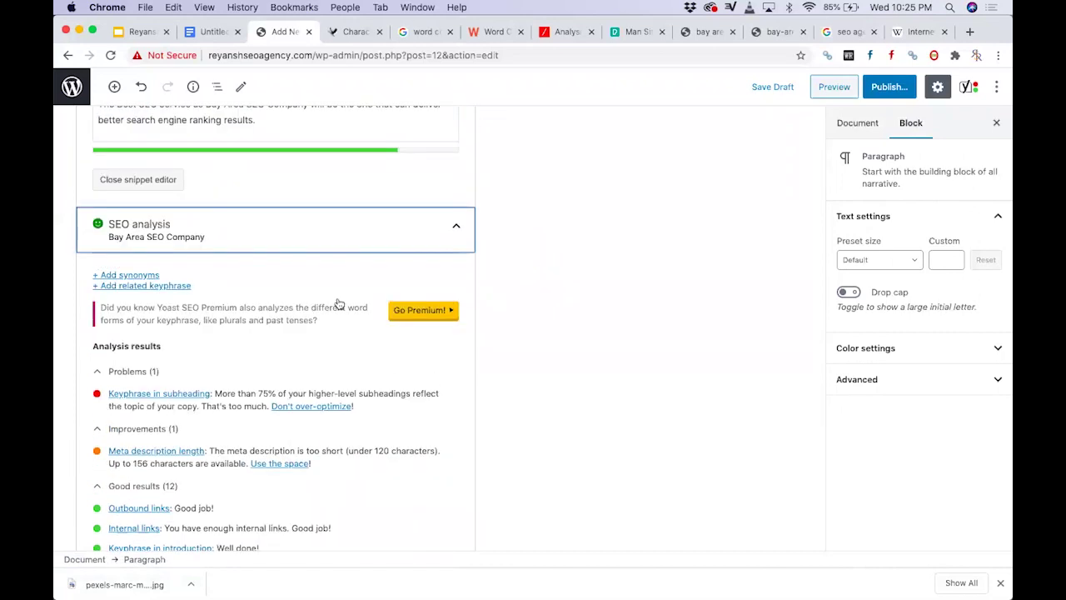
- Append "We known as best SEO agency" to the end of the Yoast meta description
click(274, 249)
scroll(288, 233, up, 10)
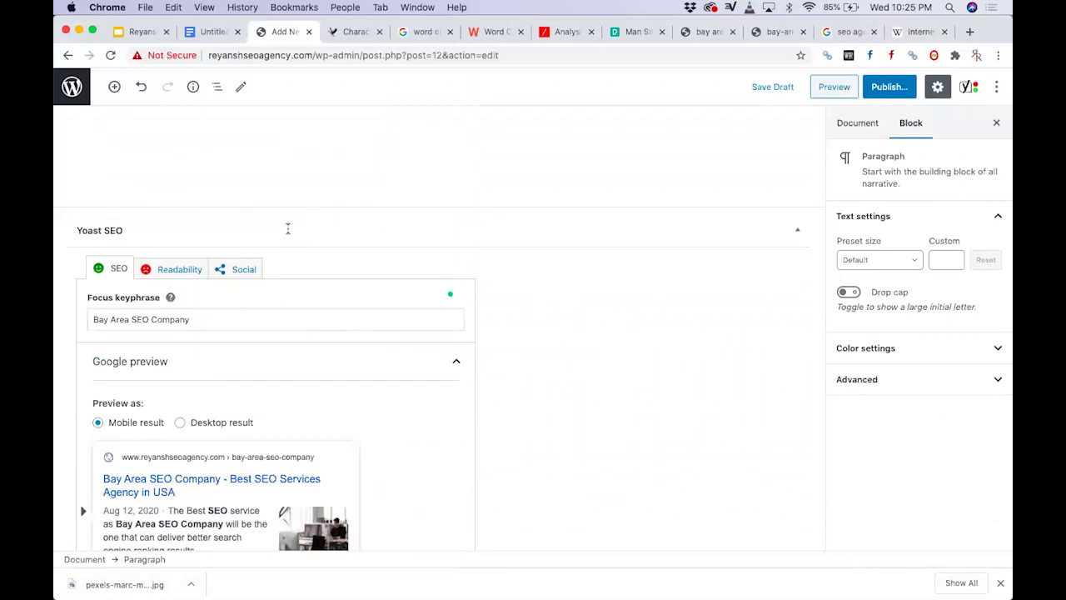
scroll(355, 421, down, 10)
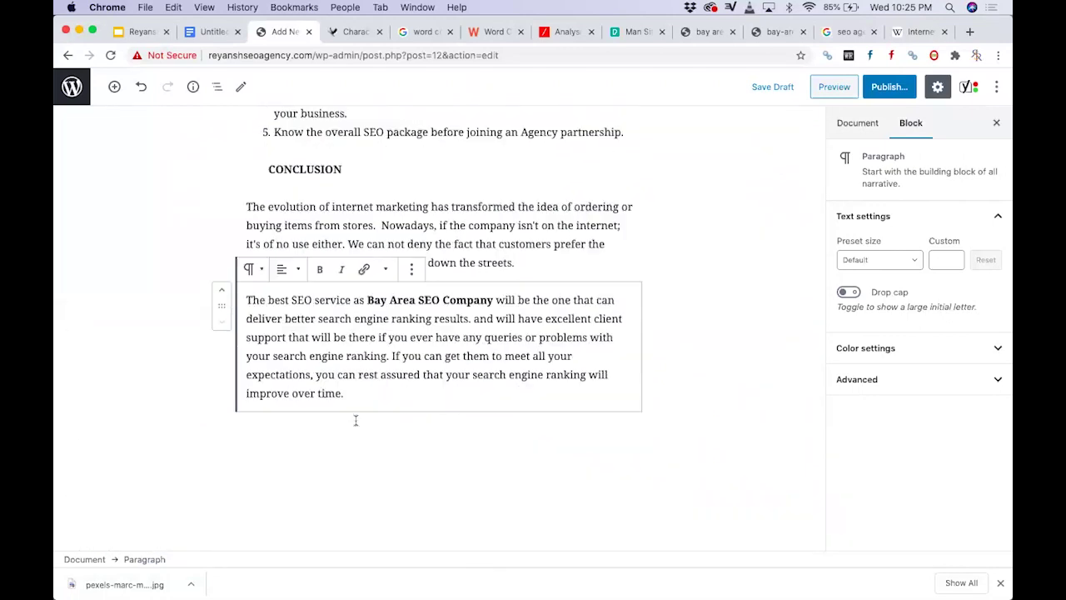
scroll(355, 426, down, 1)
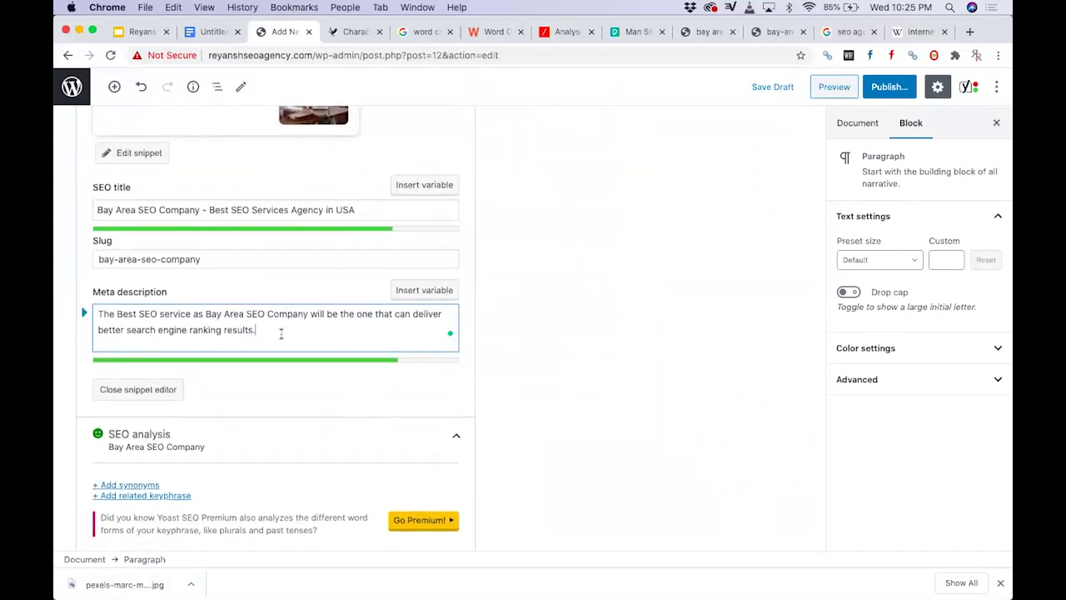
text(We known as best SEO agency)
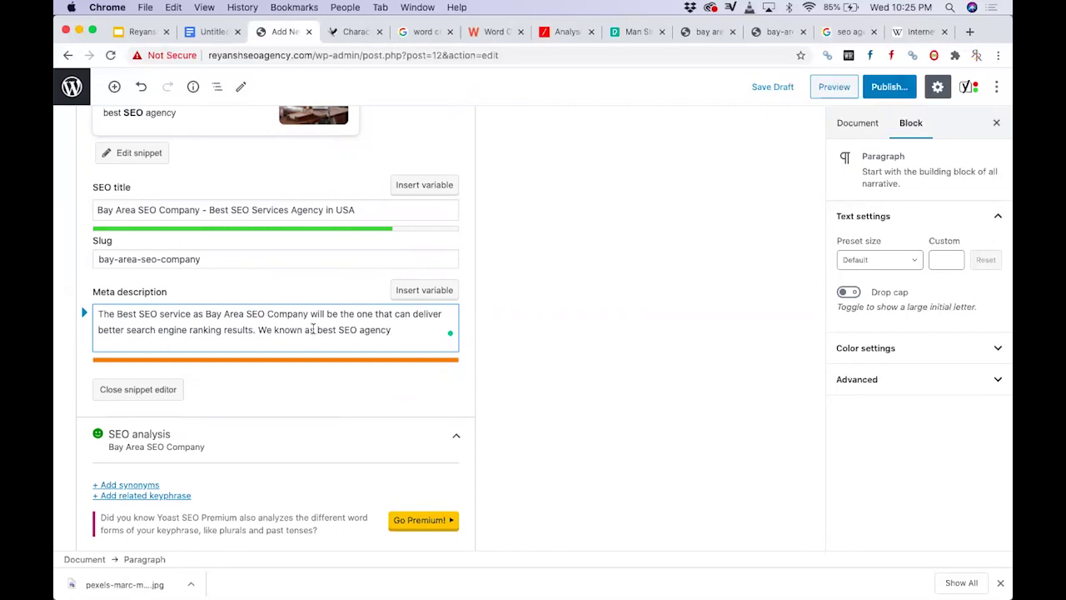
- Replace "known as" with "provide" in the last sentence of the meta description
key(BackSpace)
key(BackSpace)
key(BackSpace)
key(BackSpace)
key(BackSpace)
key(BackSpace)
key(BackSpace)
key(BackSpace)
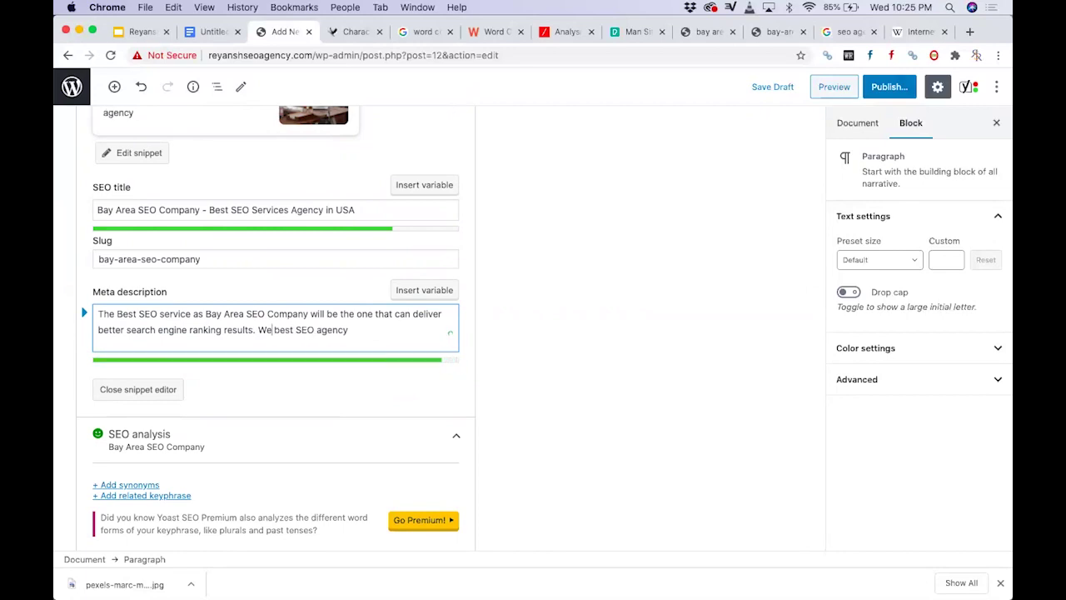
text(provide)
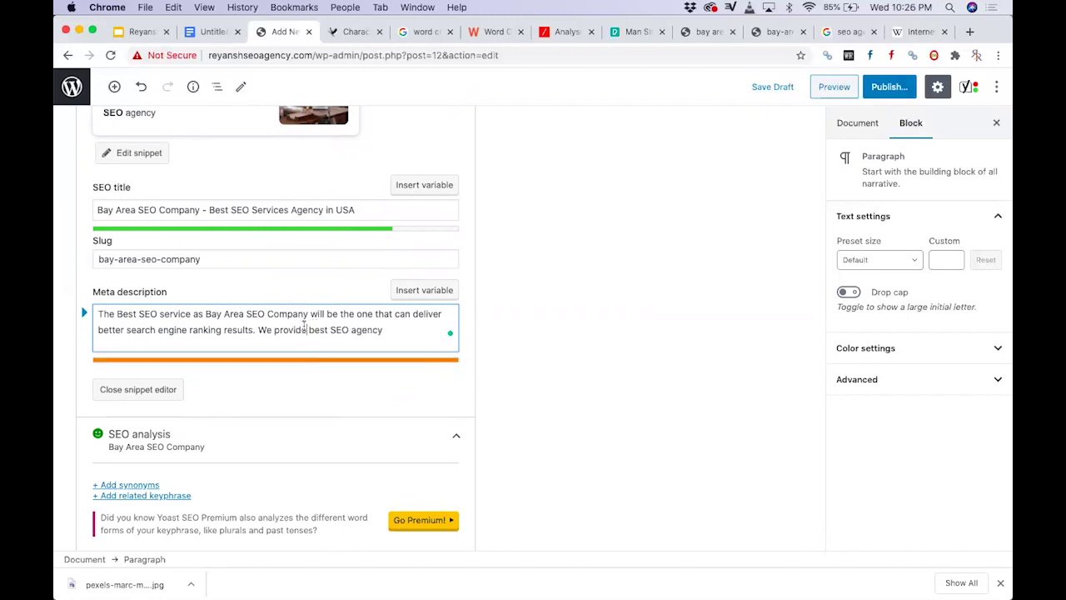
- Reword the last sentence of the meta description to "Best SEO agency in USA."
key(BackSpace)
key(BackSpace)
key(BackSpace)
key(BackSpace)
key(BackSpace)
key(BackSpace)
key(BackSpace)
key(BackSpace)
key(BackSpace)
key(BackSpace)
key(BackSpace)
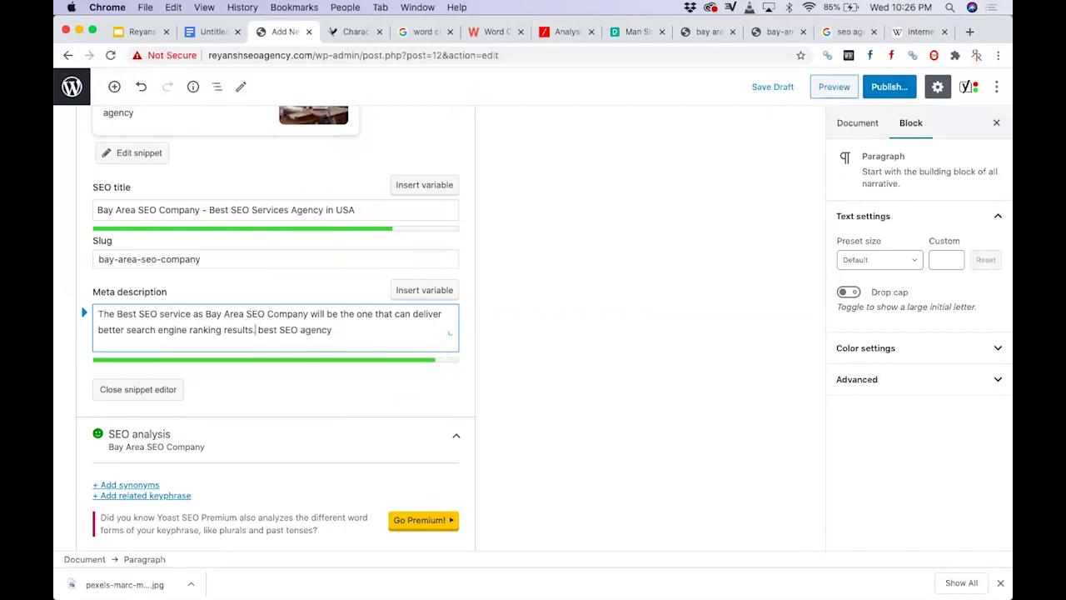
key(BackSpace)
click(256, 330)
key(BackSpace)
text(B)
text( USA.)
- Check the SEO analysis again for the meta description length and keyphrase in subheading results
scroll(369, 429, down, 10)
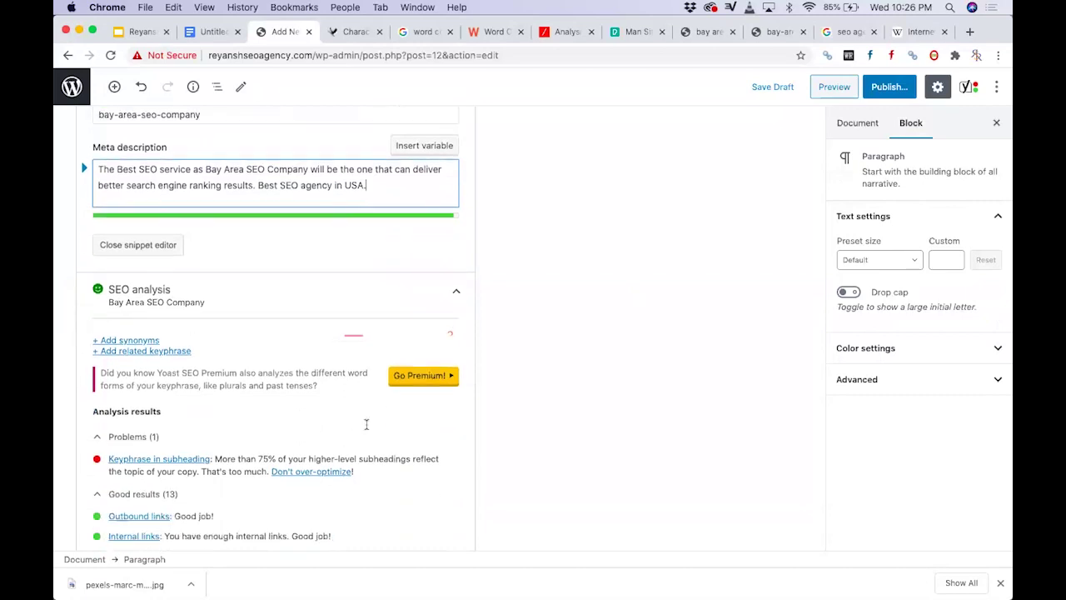
scroll(366, 429, up, 1)
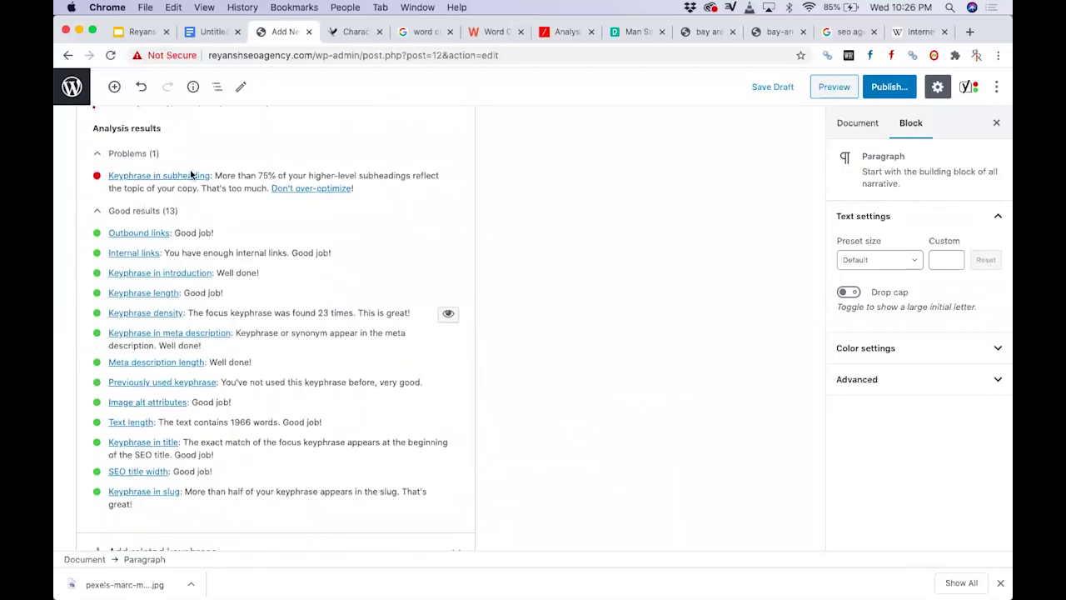
scroll(248, 185, up, 10)
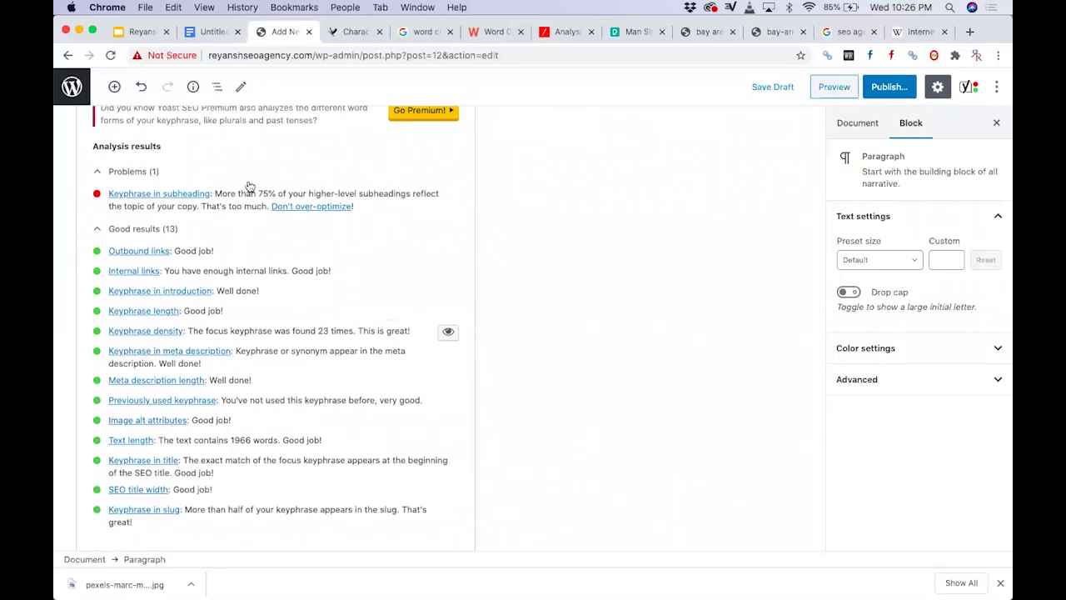
- Examine the post's subheadings, checking their heading levels and their use of the Bay Area SEO Company keyphrase
scroll(276, 201, up, 15)
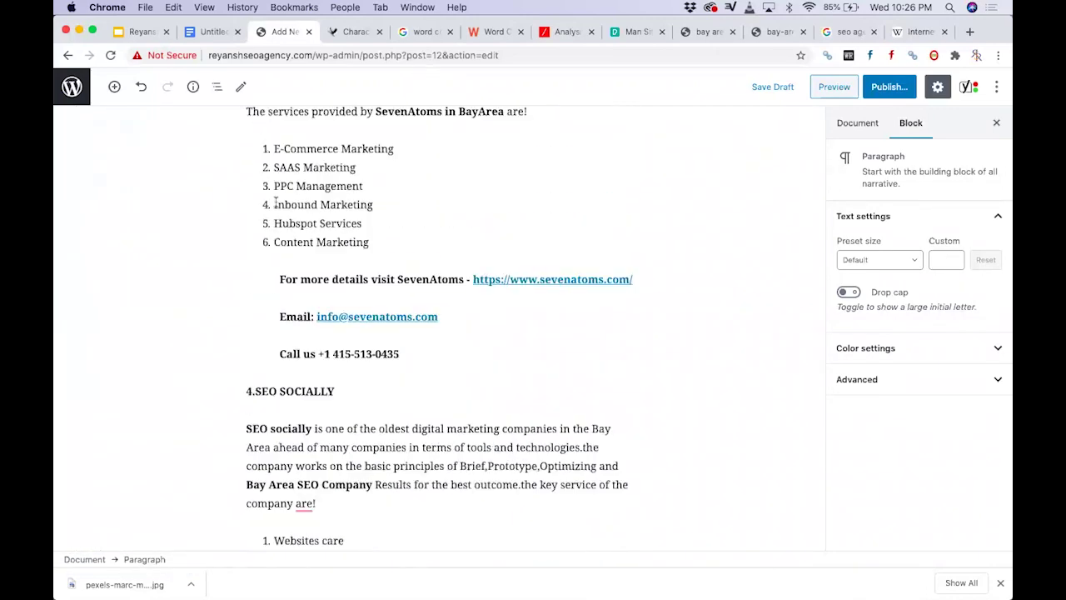
scroll(276, 202, up, 10)
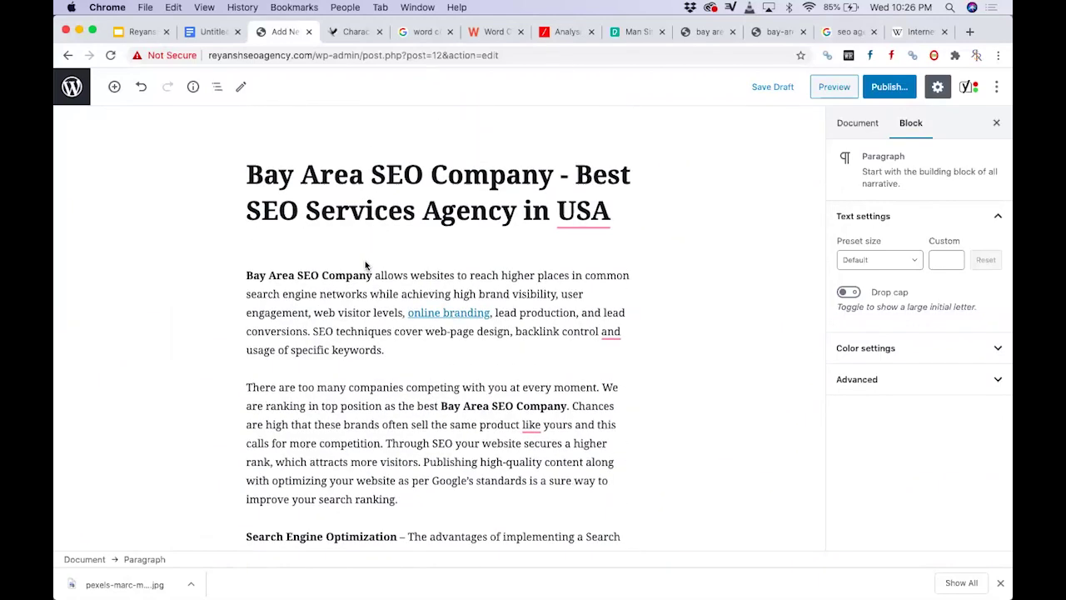
scroll(364, 263, up, 5)
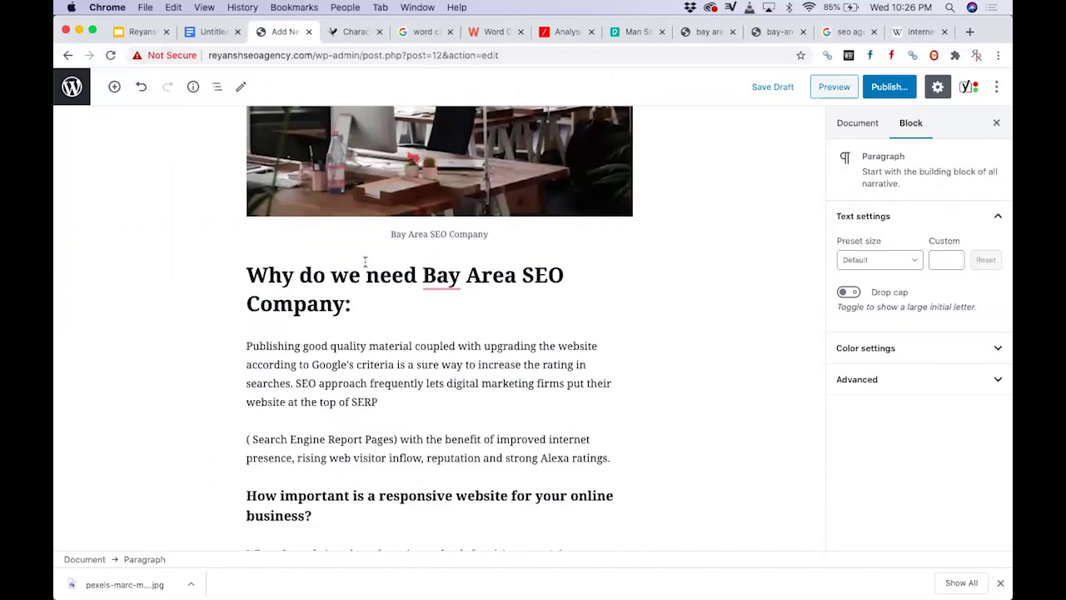
triple_click(332, 284)
scroll(360, 345, down, 6)
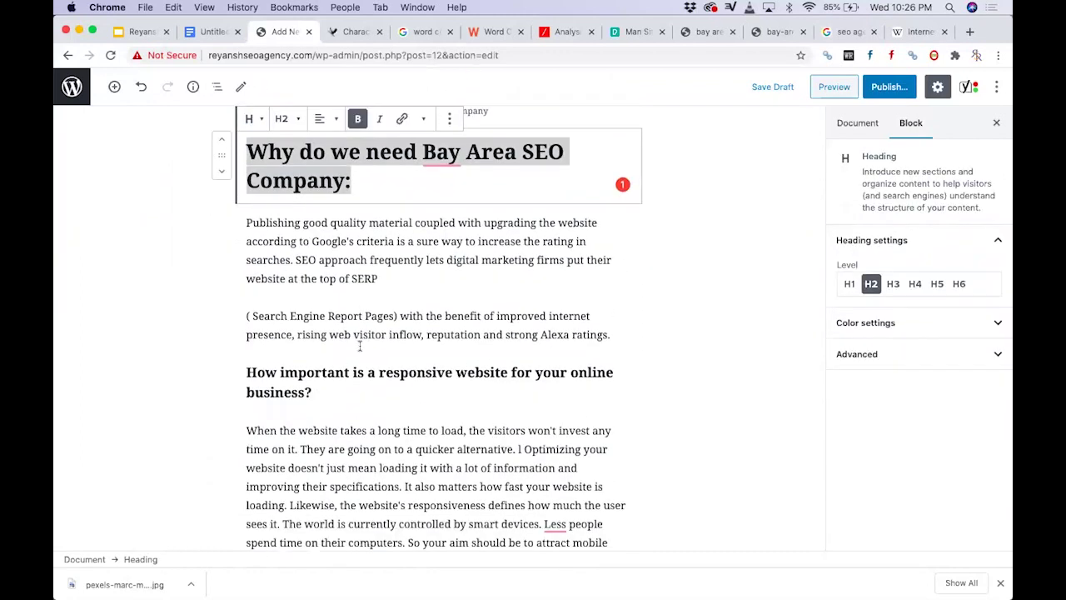
click(327, 257)
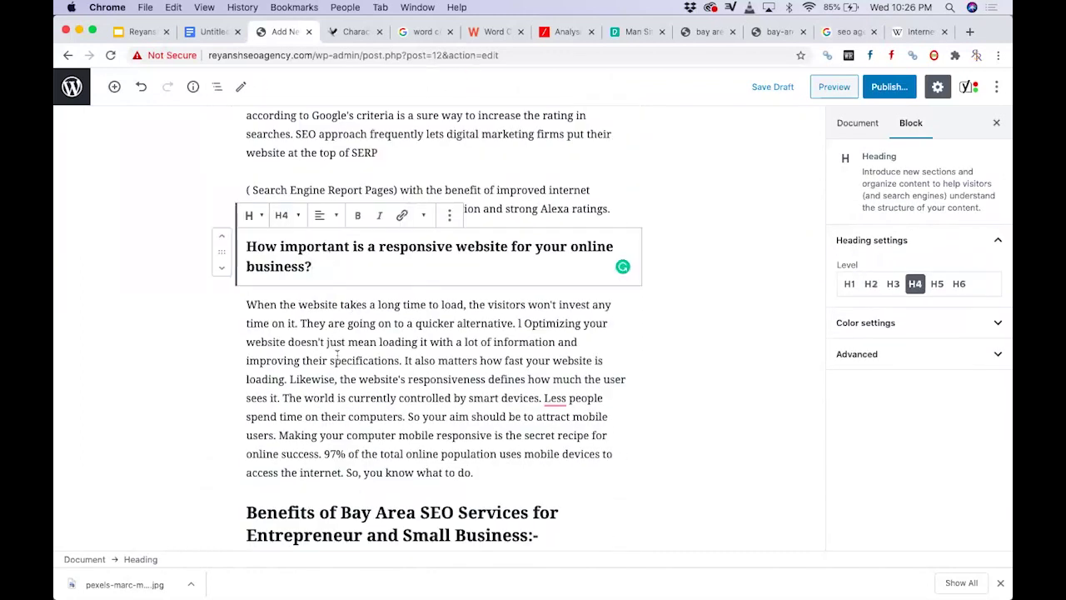
scroll(336, 354, down, 2)
click(340, 448)
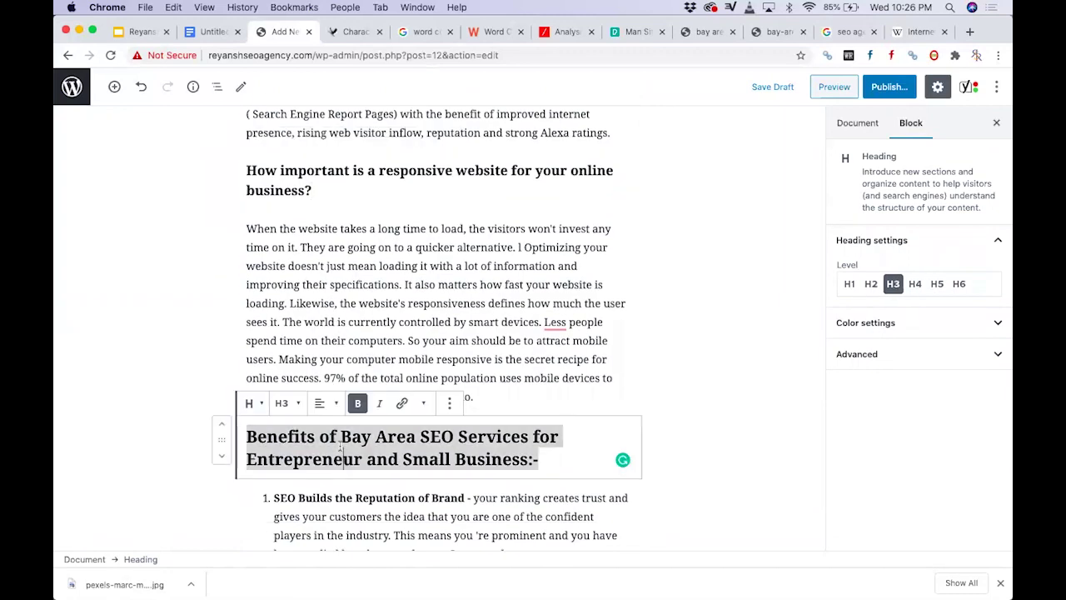
scroll(340, 448, down, 5)
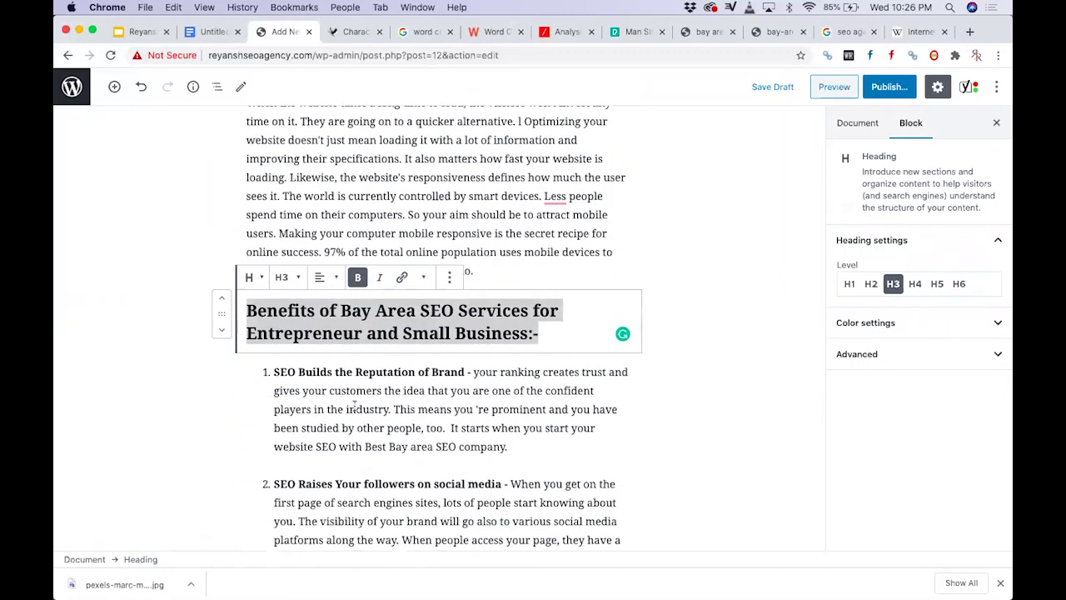
scroll(354, 410, down, 20)
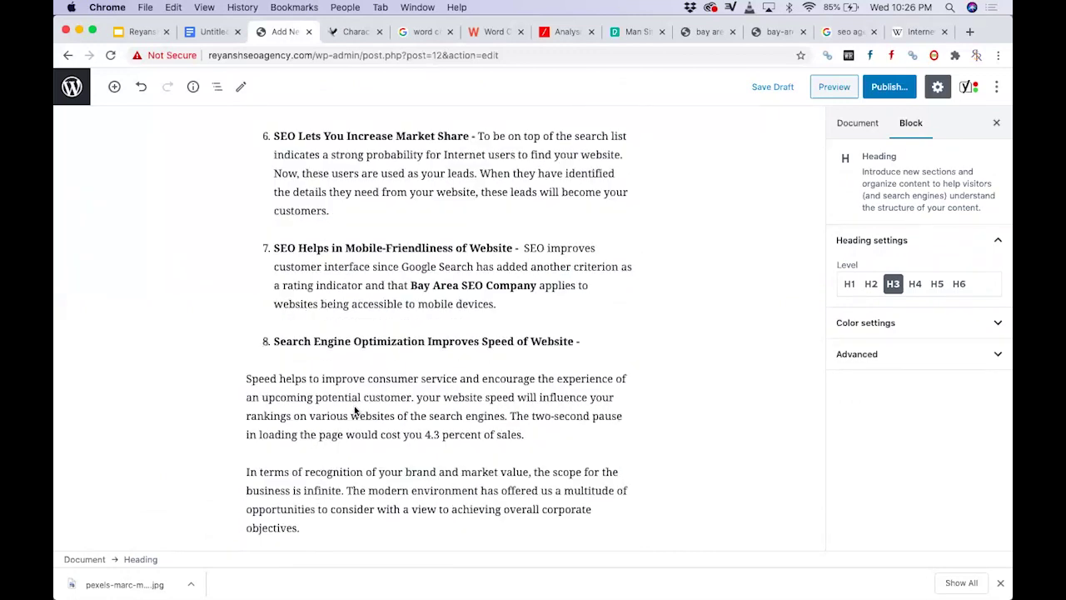
scroll(354, 409, down, 2)
triple_click(343, 414)
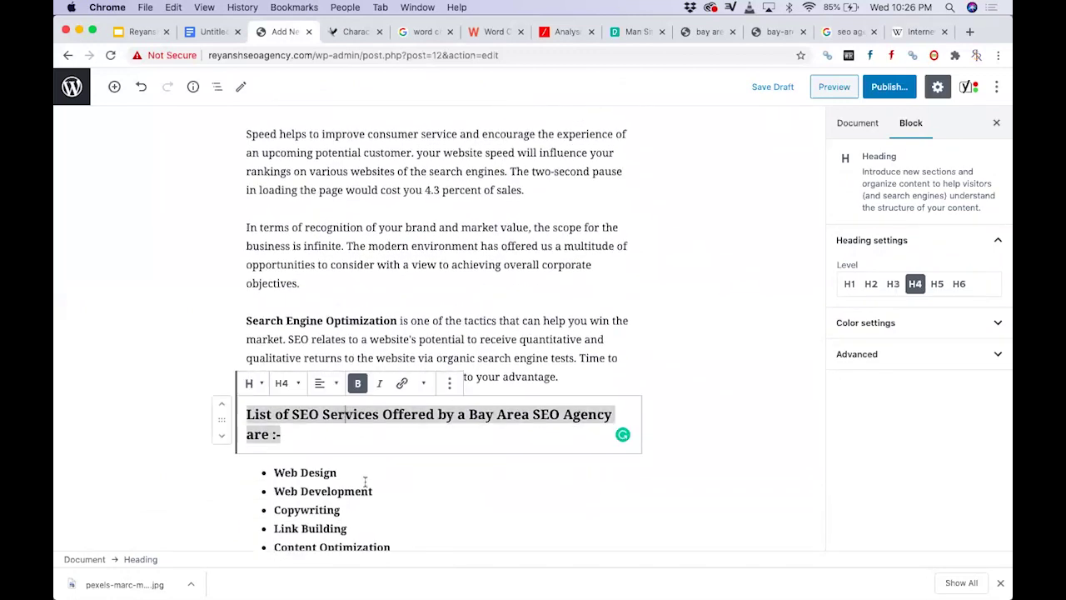
scroll(364, 483, down, 7)
scroll(364, 482, down, 5)
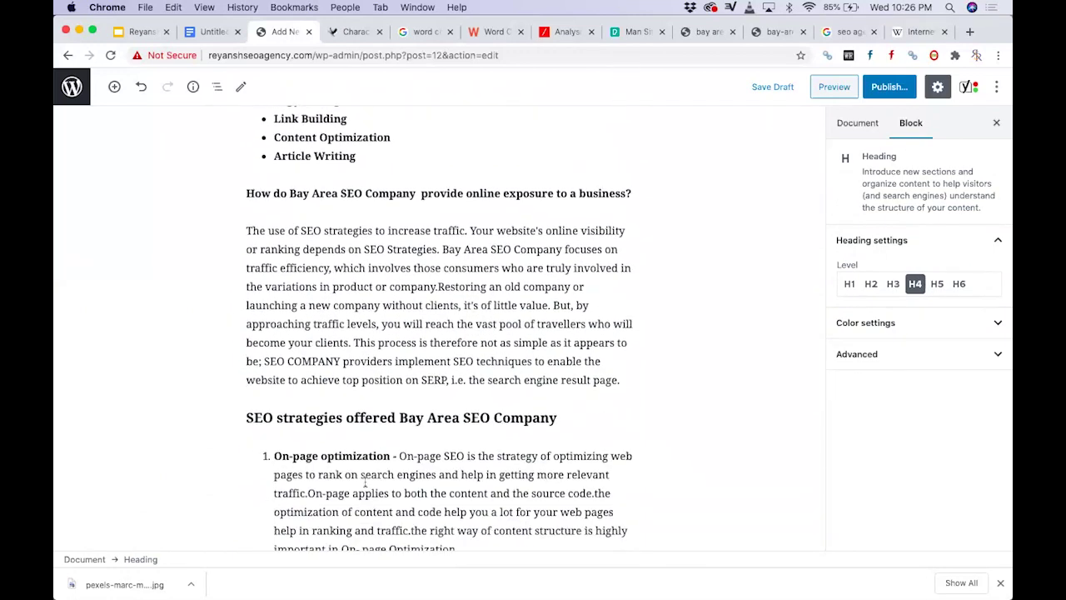
triple_click(340, 149)
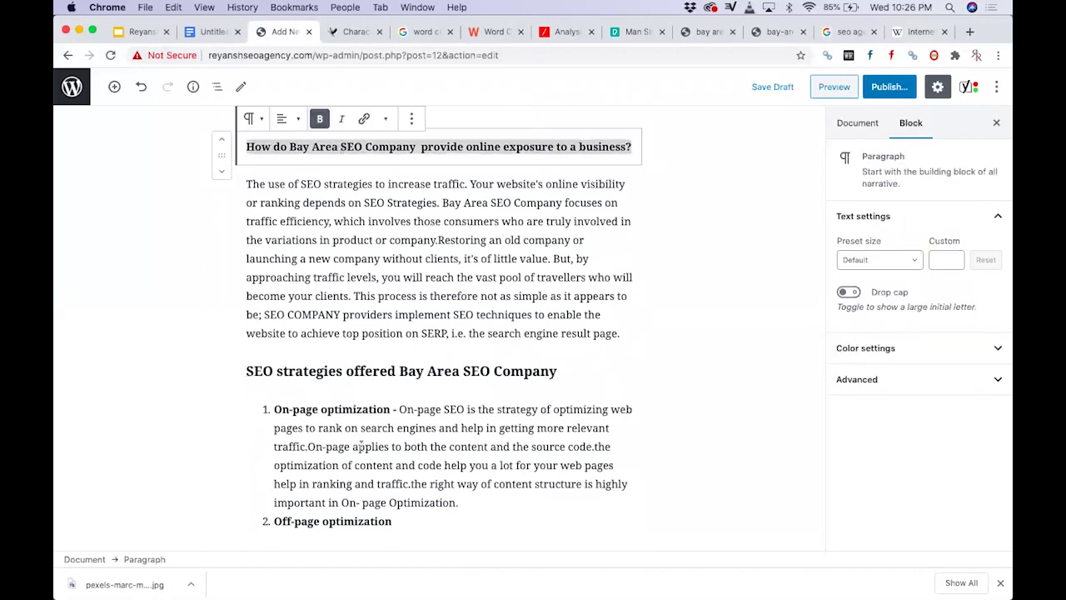
- Replace "Company" with "Agency" in the "SEO strategies offered Bay Area SEO Company" heading
triple_click(362, 368)
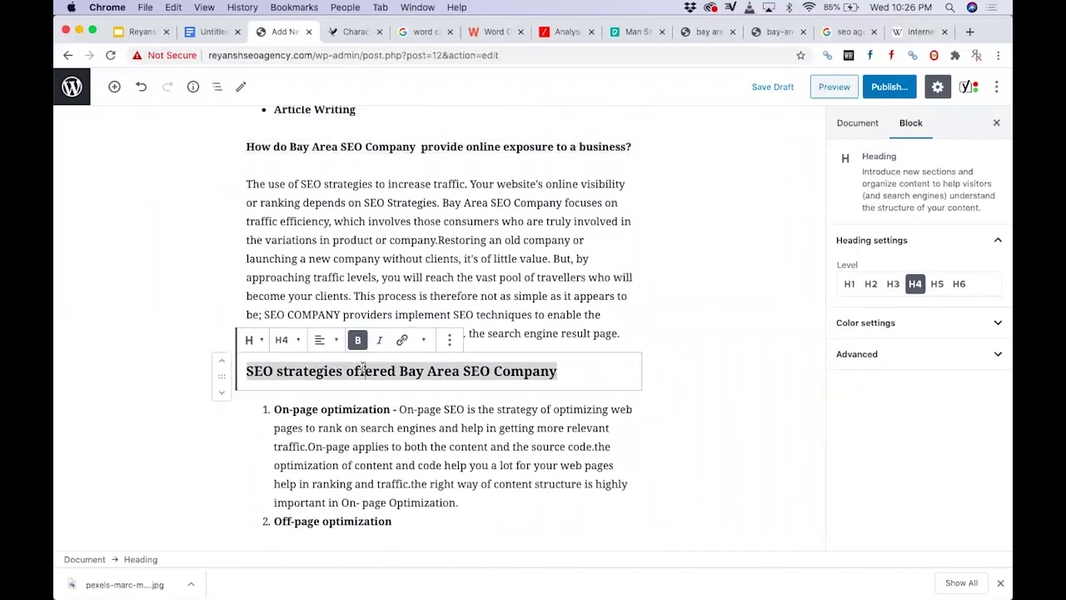
click(286, 339)
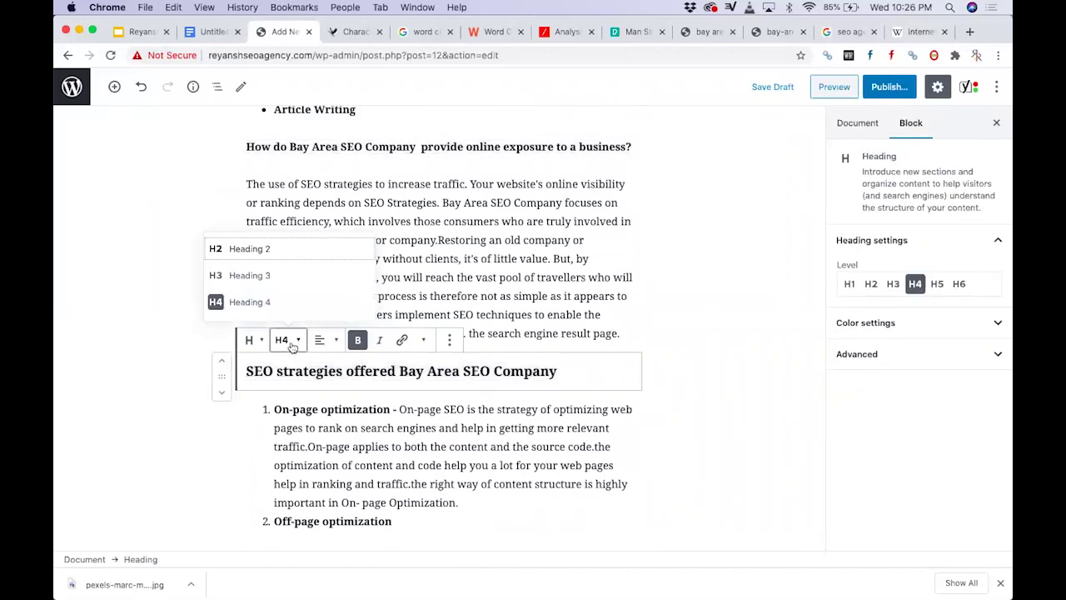
click(564, 374)
double_click(526, 374)
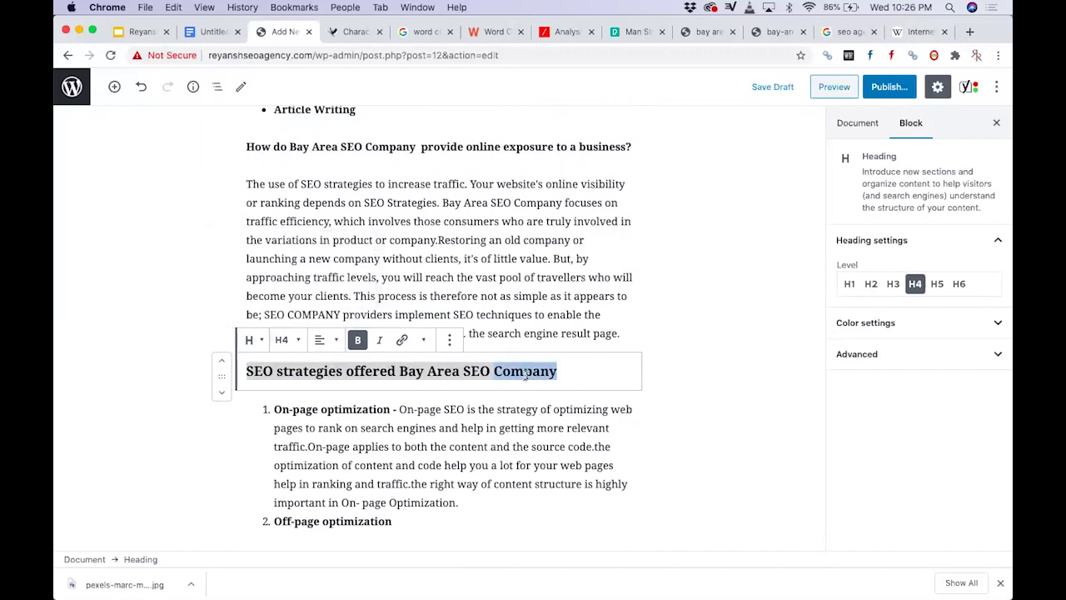
text(Agency)
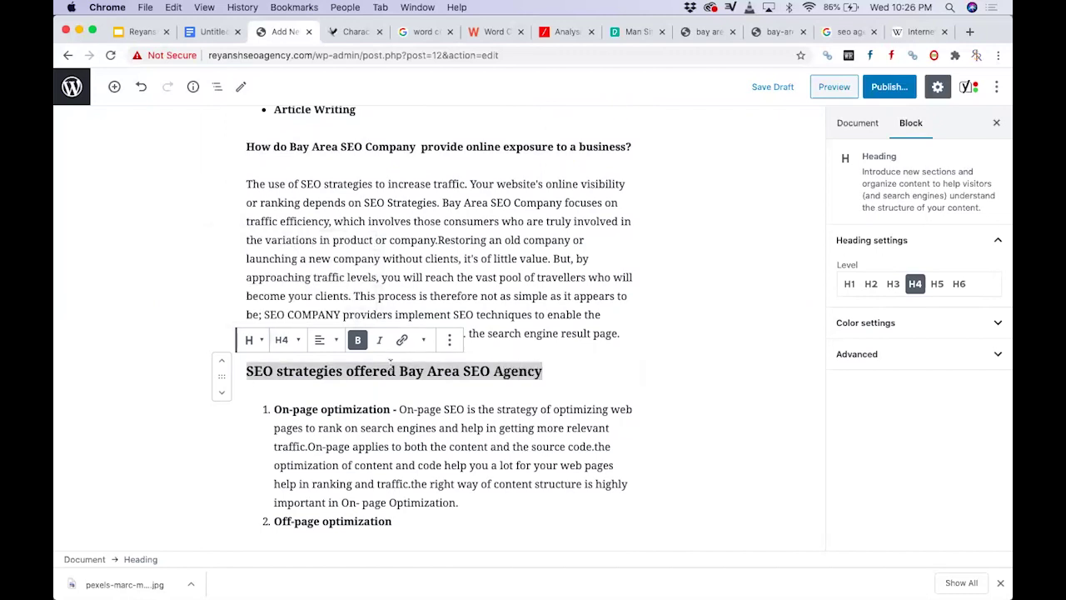
click(233, 464)
- Check the keyphrase in subheading result in the Yoast SEO analysis below the post
scroll(234, 465, down, 15)
scroll(234, 466, up, 10)
scroll(330, 356, down, 15)
scroll(330, 356, down, 20)
scroll(331, 355, down, 20)
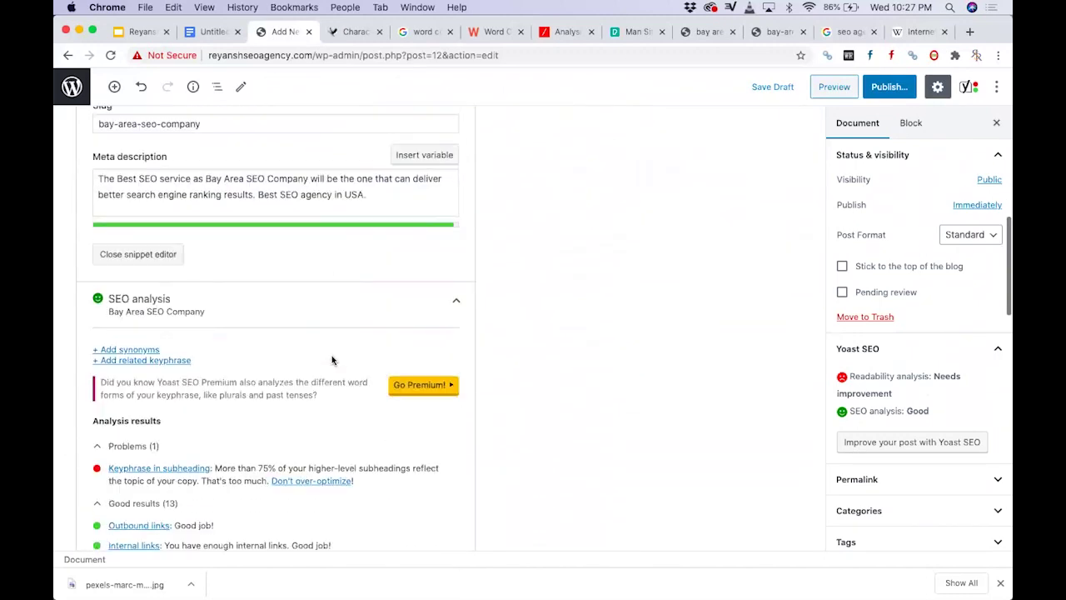
scroll(331, 357, down, 2)
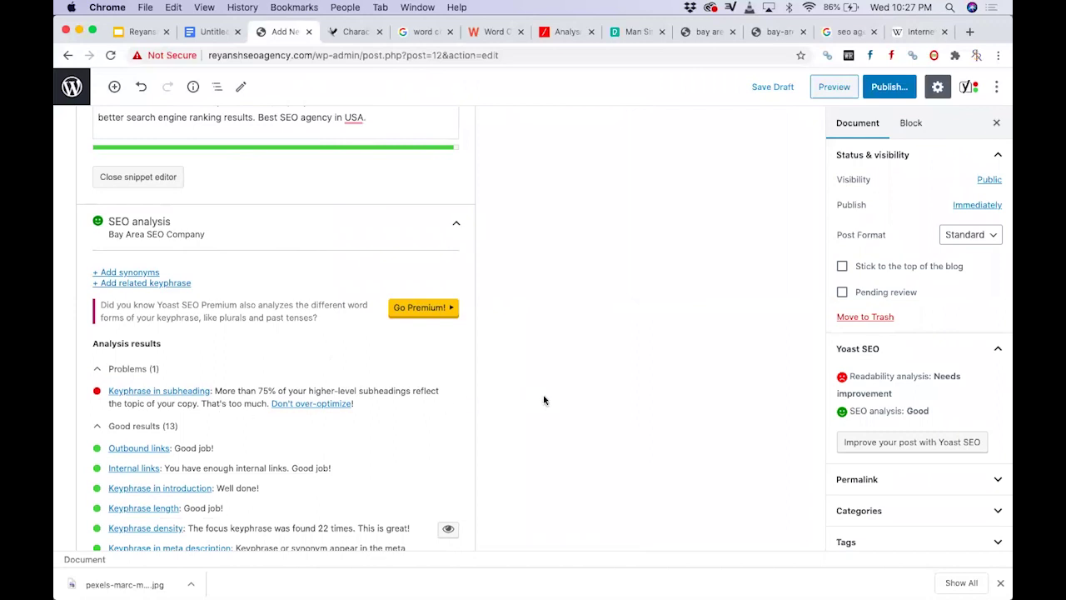
- Look through the agency listings and off-page optimization section for headings that use the Bay Area SEO Company keyphrase
scroll(518, 361, up, 20)
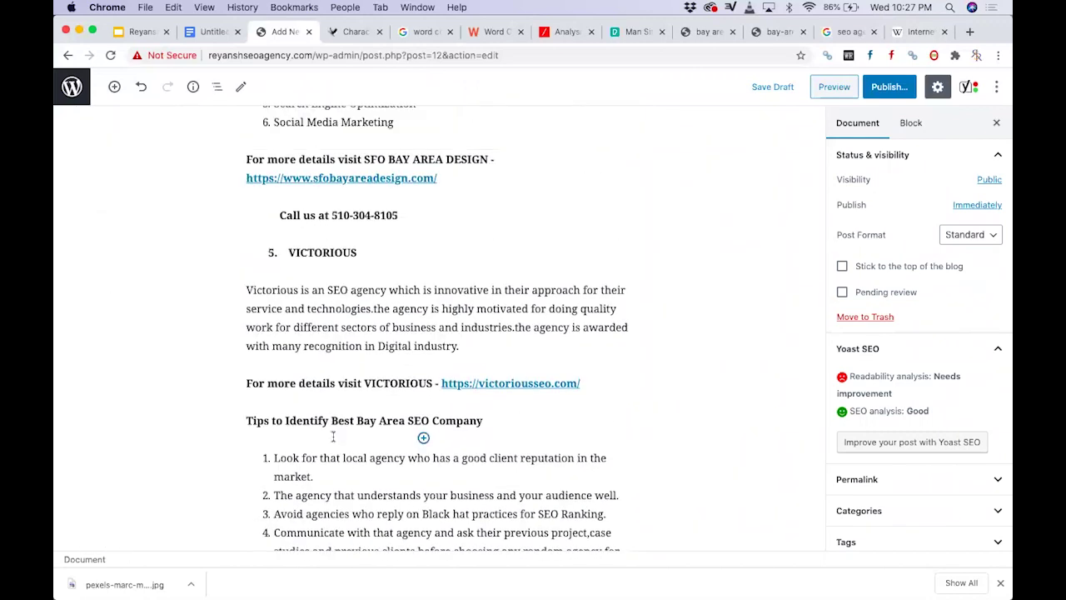
scroll(358, 372, up, 15)
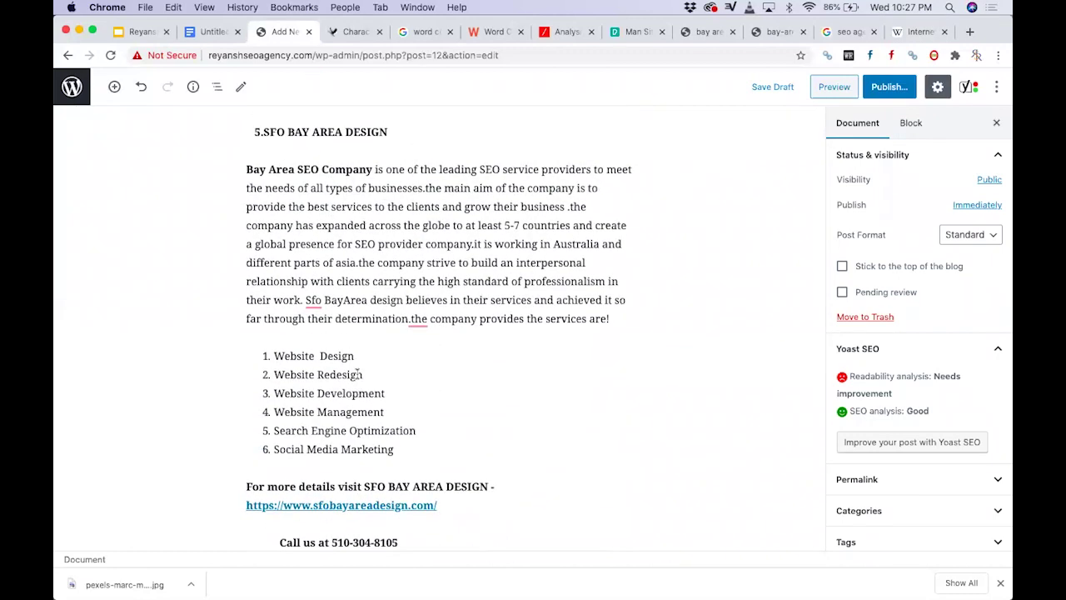
scroll(358, 372, up, 10)
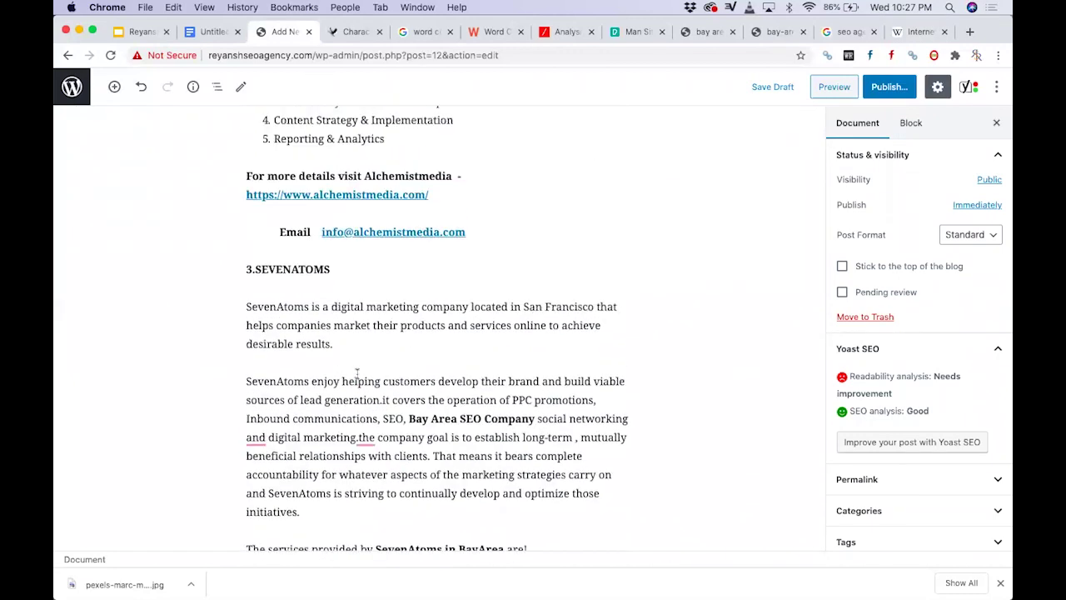
scroll(385, 372, up, 10)
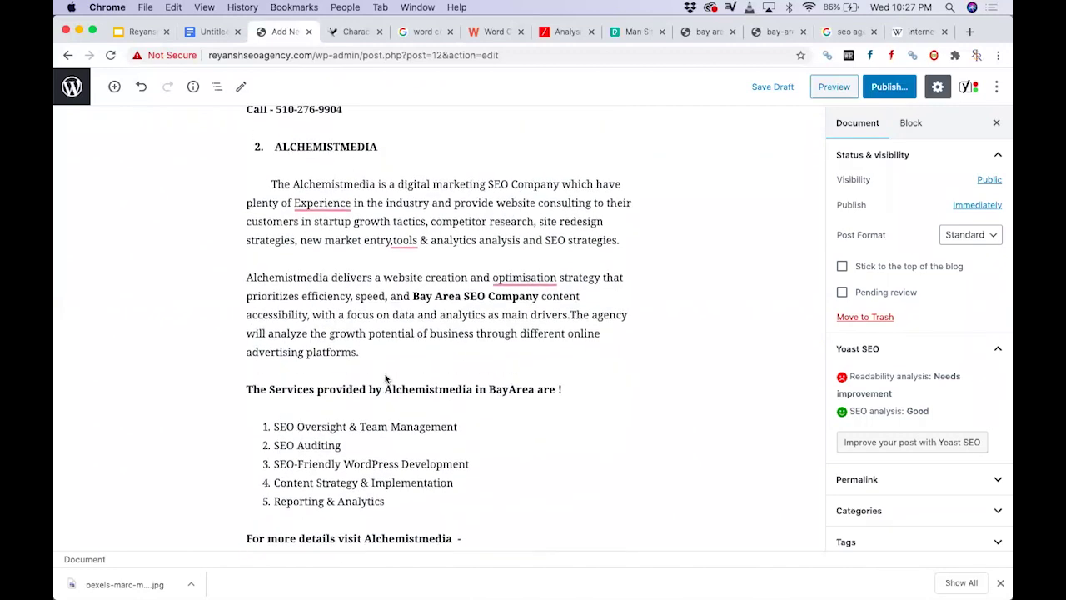
scroll(385, 375, up, 15)
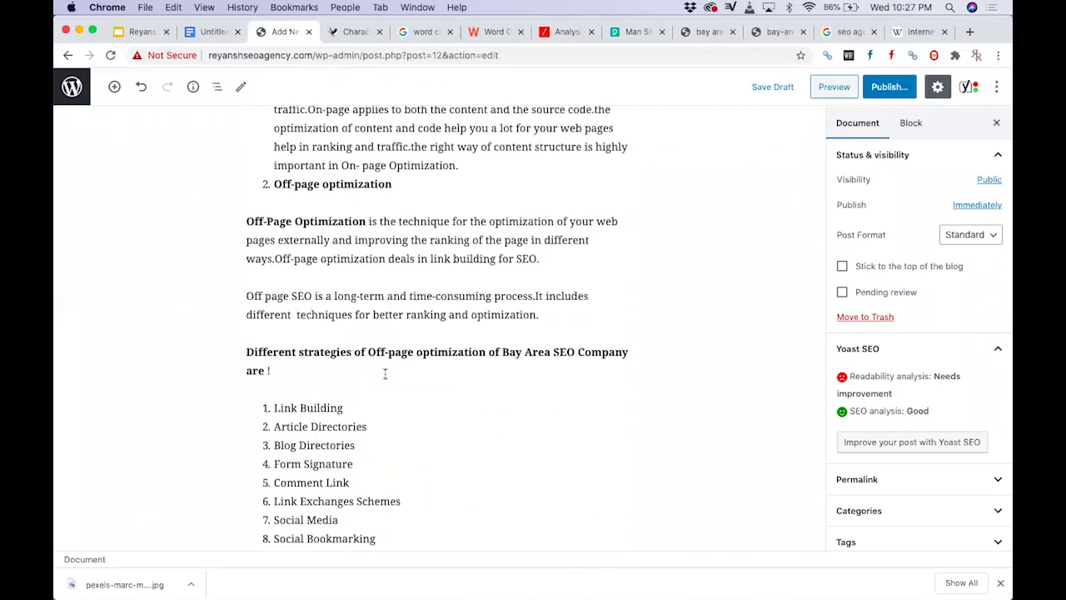
drag(371, 366, 271, 384)
scroll(357, 310, up, 12)
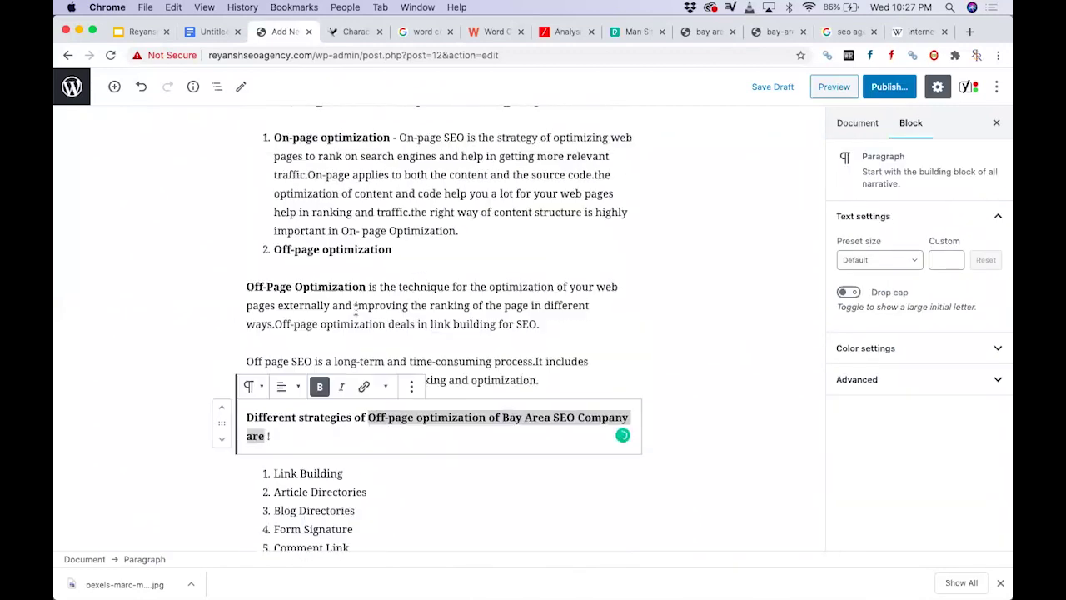
- Remove "Bay Area" from the heading that introduces the list of SEO services so it reads "List of SEO Services Offered by a SEO Agency are :-"
scroll(356, 309, down, 1)
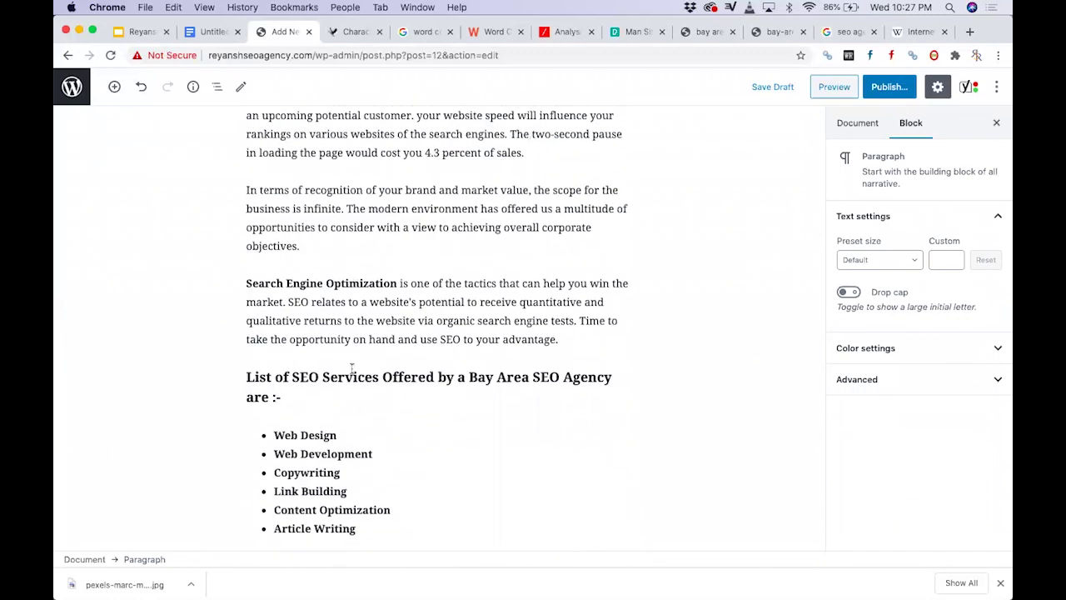
triple_click(350, 379)
key(Right)
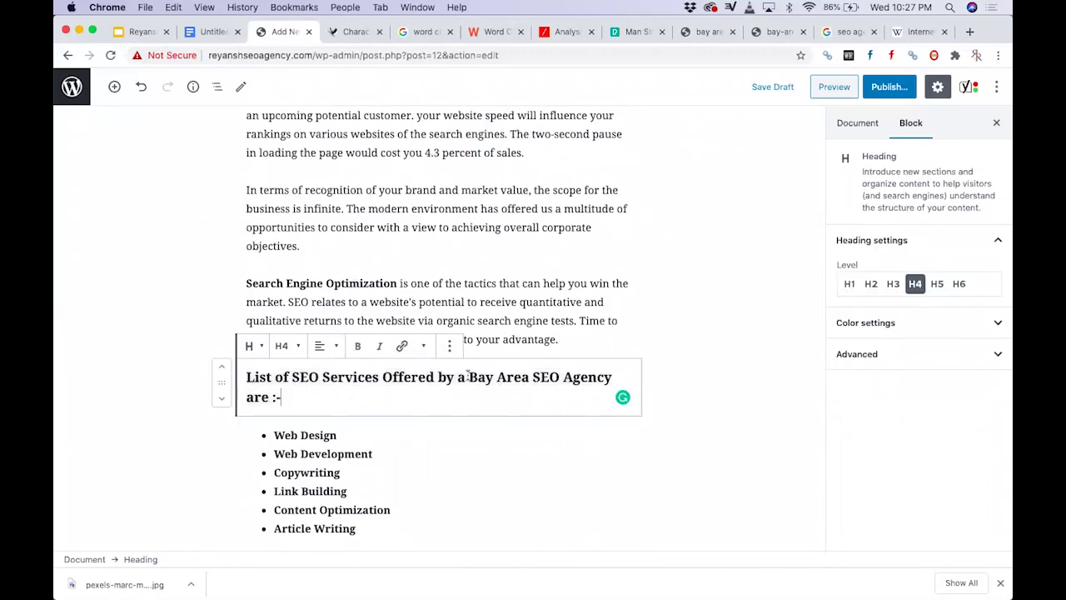
triple_click(531, 377)
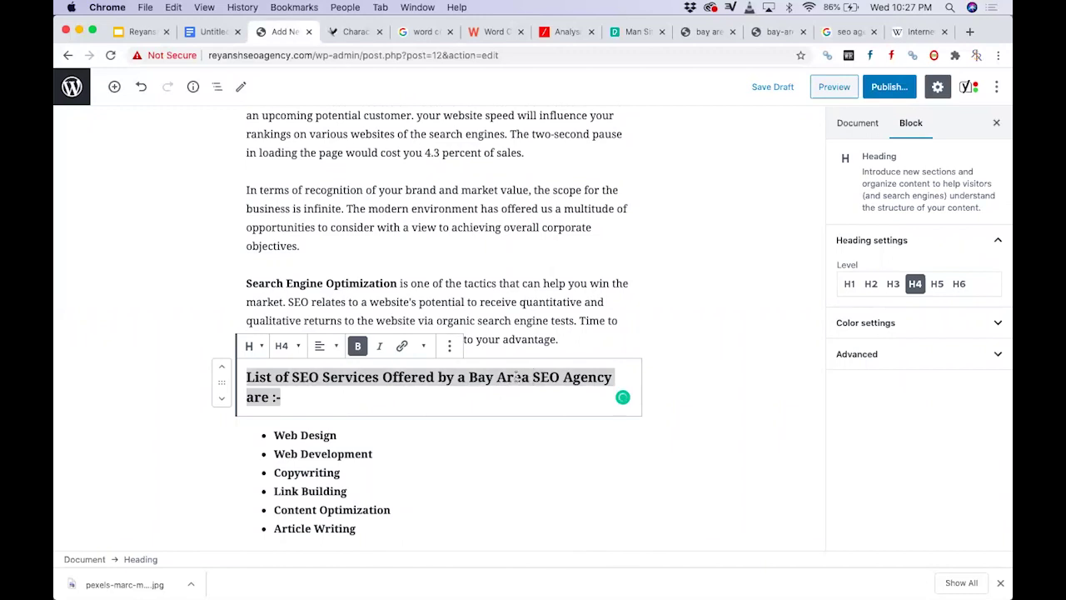
drag(468, 376, 530, 375)
key(BackSpace)
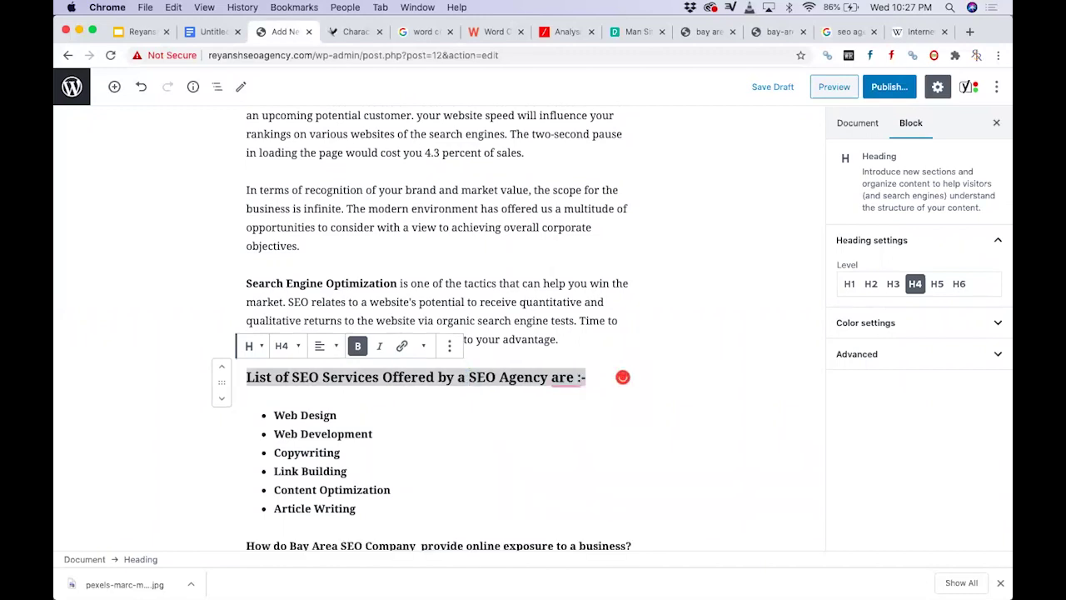
click(118, 319)
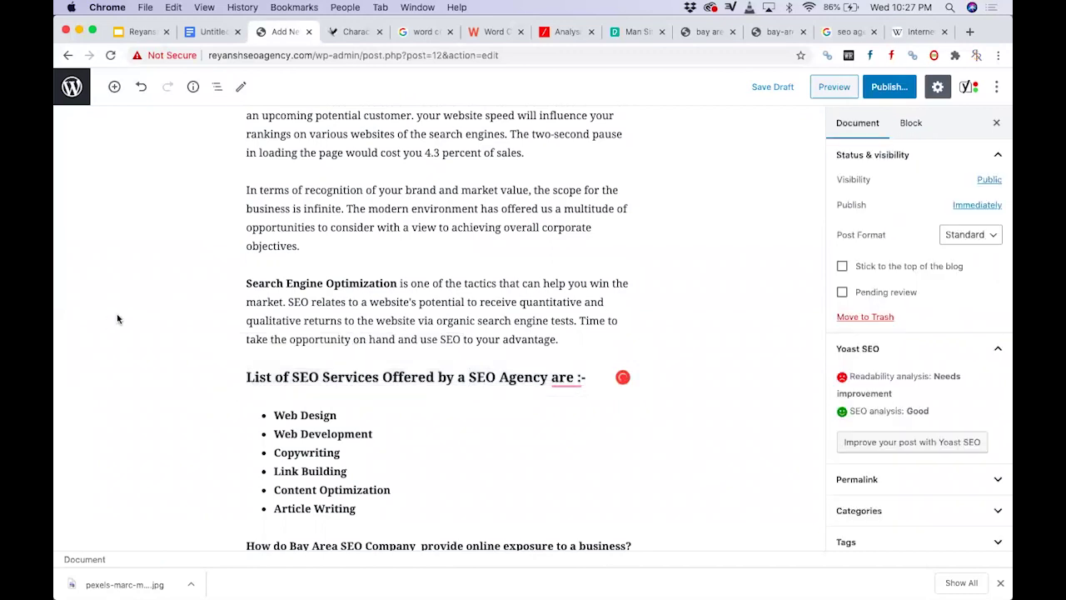
- Shorten the benefits heading to "Benefits of SEO Services for Entrepreneur and Small Business:-"
scroll(117, 319, down, 2)
scroll(171, 397, down, 3)
scroll(171, 398, up, 2)
scroll(172, 397, up, 10)
scroll(215, 340, up, 4)
drag(398, 246, 341, 228)
key(BackSpace)
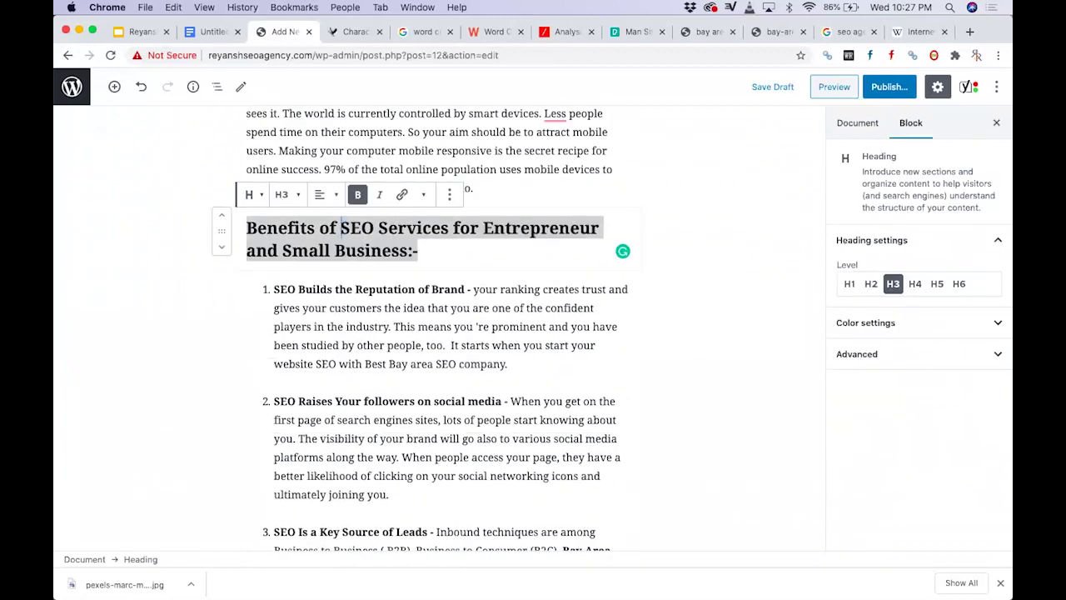
click(169, 321)
- Recheck the keyphrase in subheading result in the SEO analysis after the heading edits
scroll(169, 357, down, 5)
scroll(169, 358, down, 20)
scroll(169, 357, down, 20)
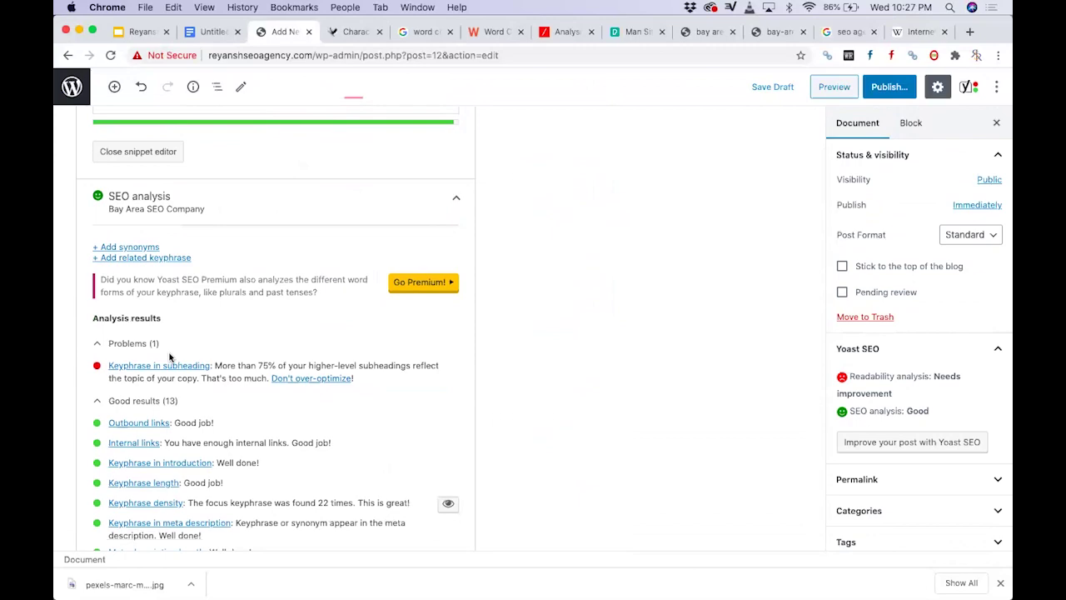
- Examine the subheadings in the upper part of the post, including the benefits heading's level and the wording of "Why do we need Bay Area SEO Company"
scroll(318, 247, up, 20)
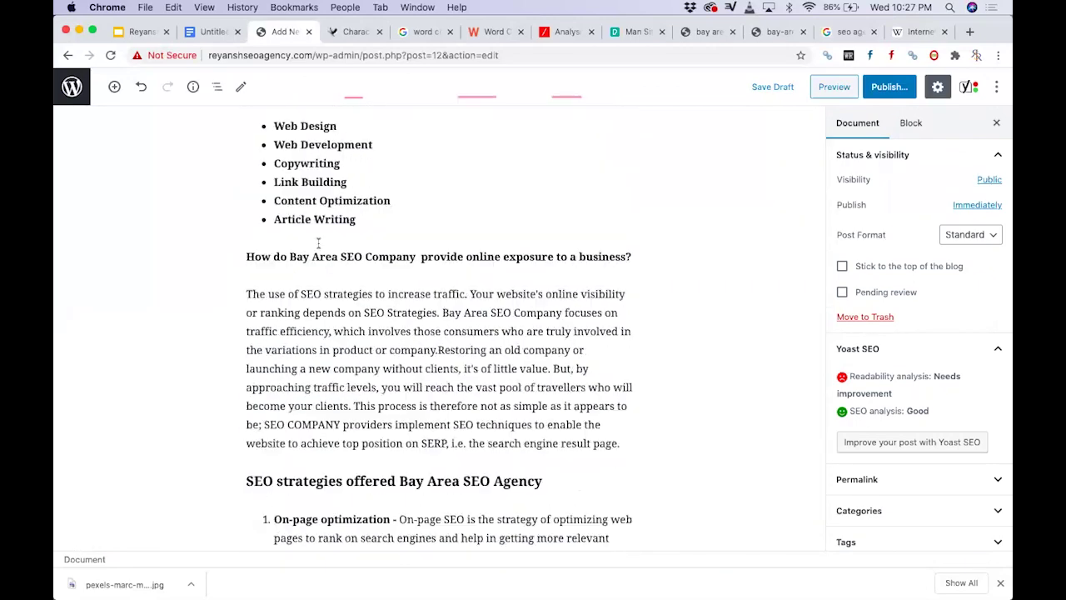
scroll(318, 243, up, 15)
scroll(325, 358, down, 15)
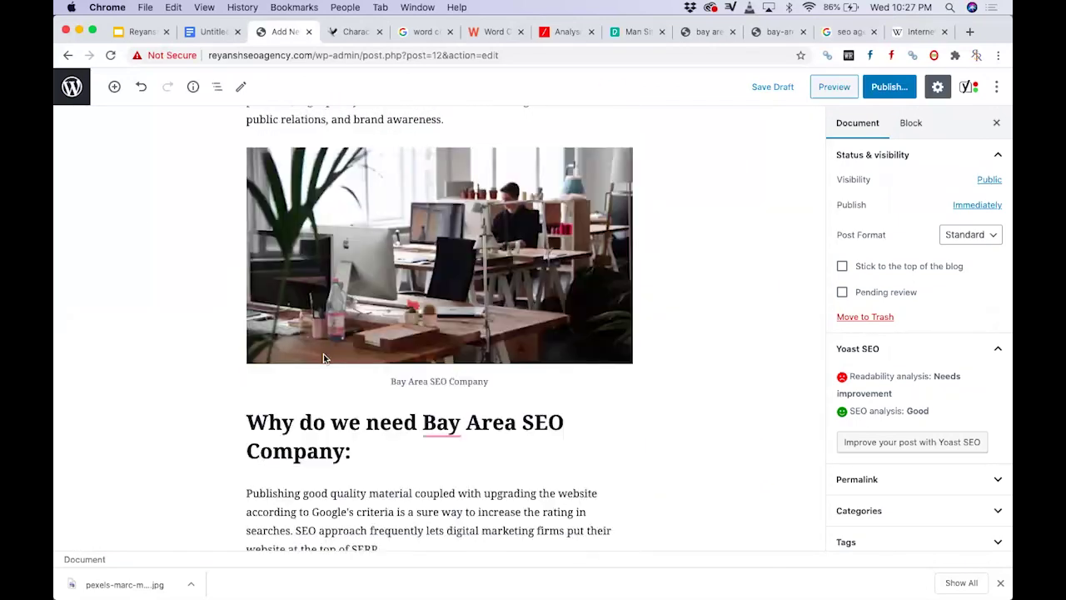
scroll(324, 358, down, 5)
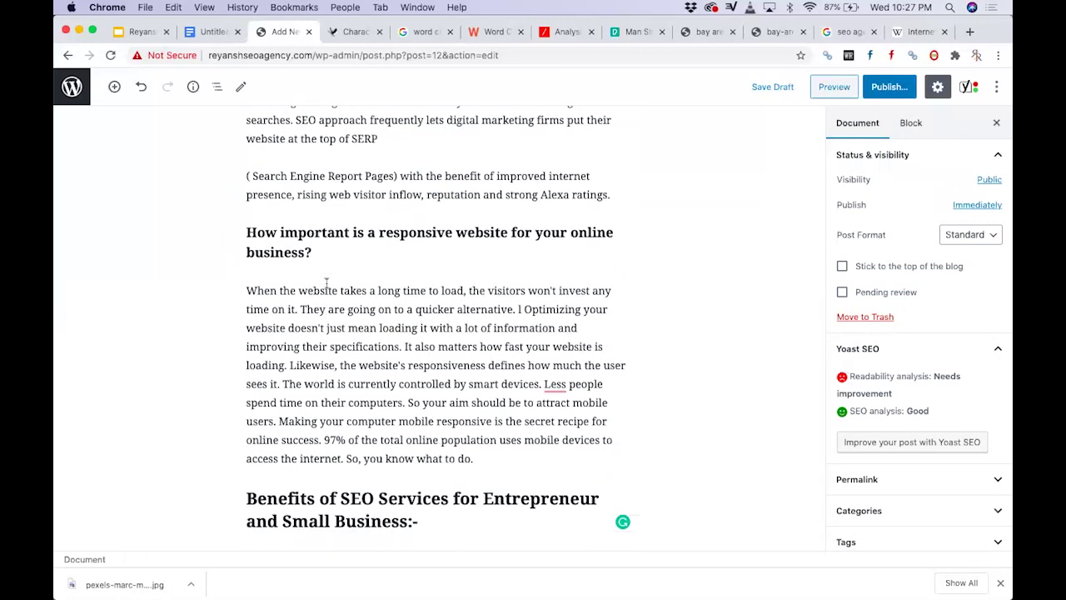
triple_click(341, 422)
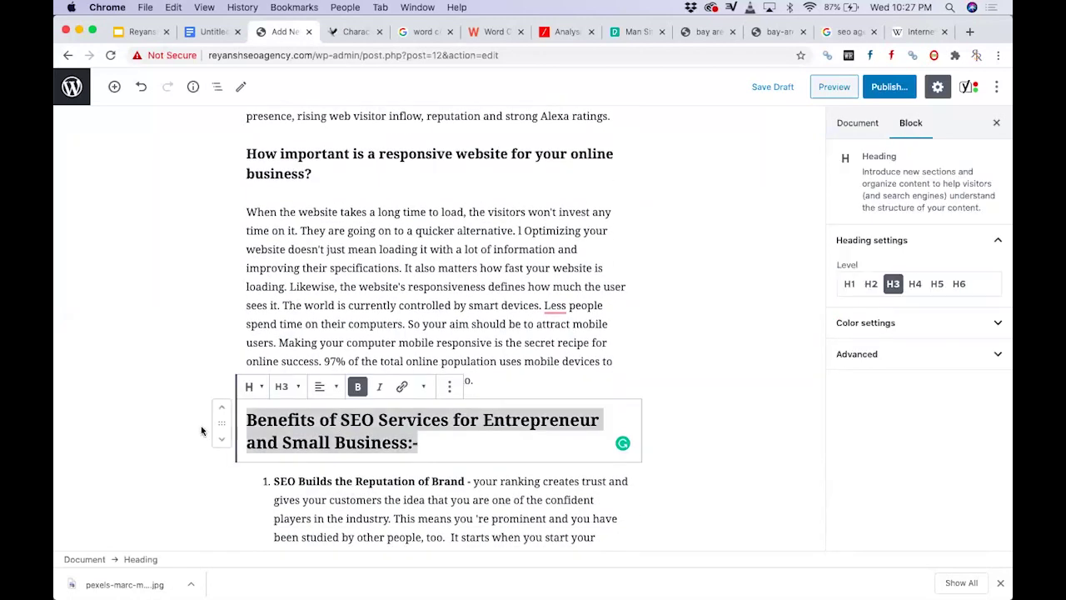
click(172, 359)
scroll(646, 274, up, 8)
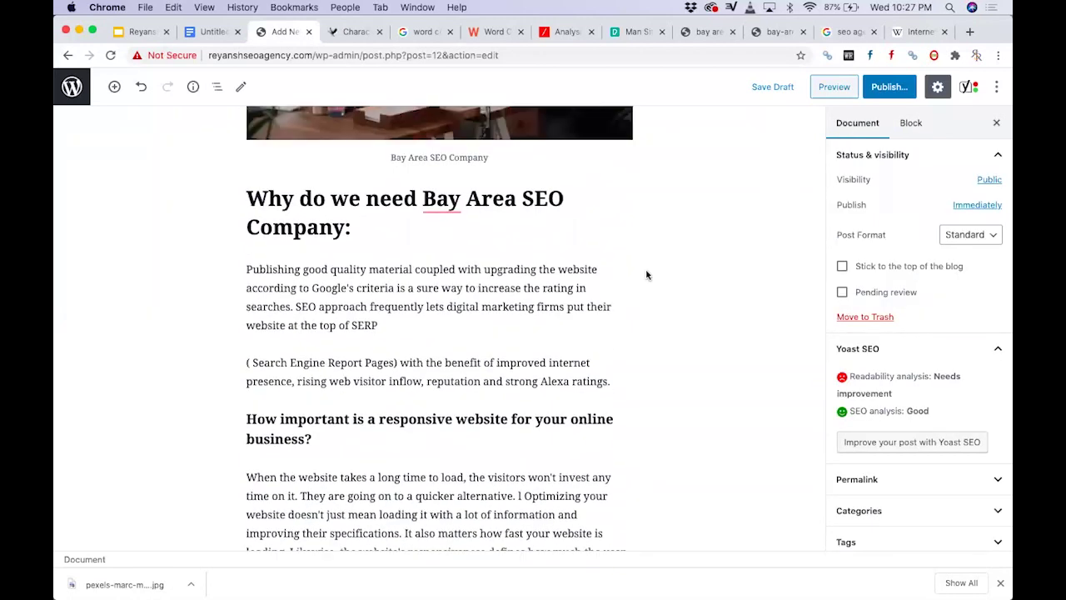
click(442, 200)
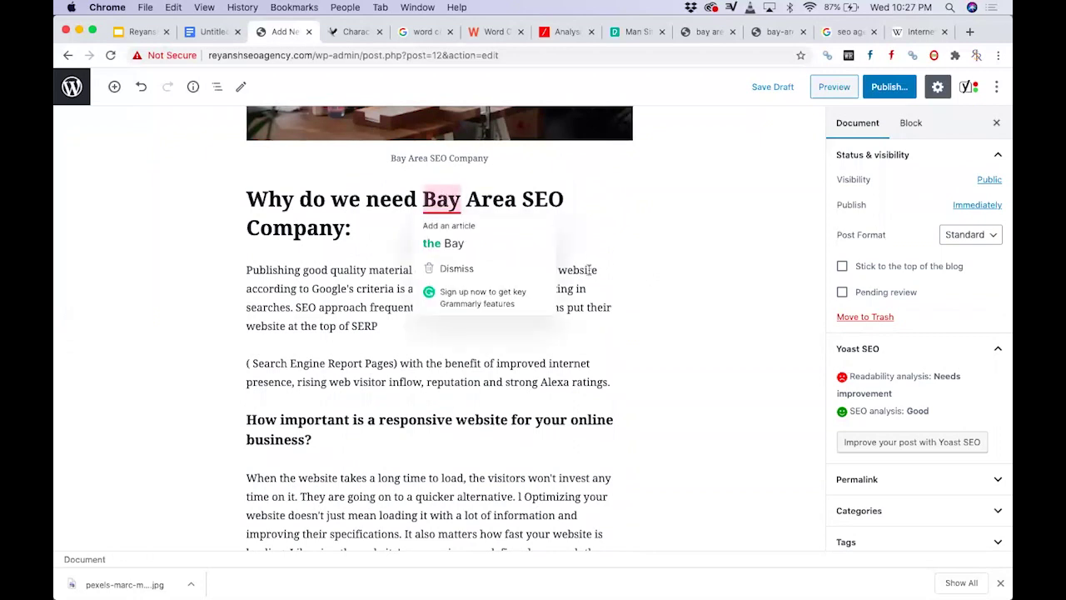
click(422, 329)
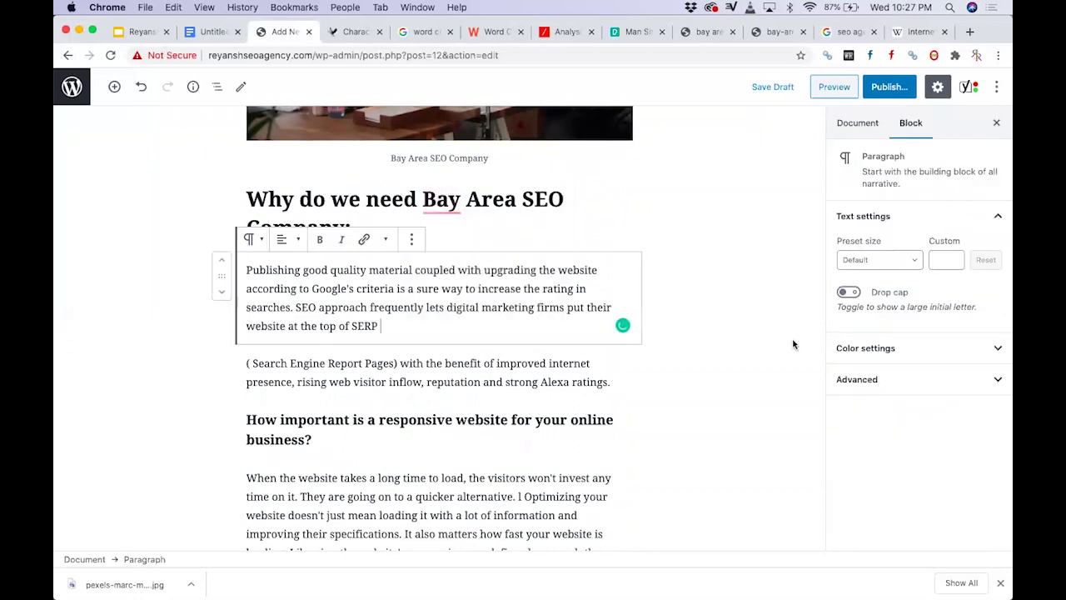
- Create a new post category named SEO in the document settings and assign it to the post
click(851, 121)
scroll(845, 287, down, 3)
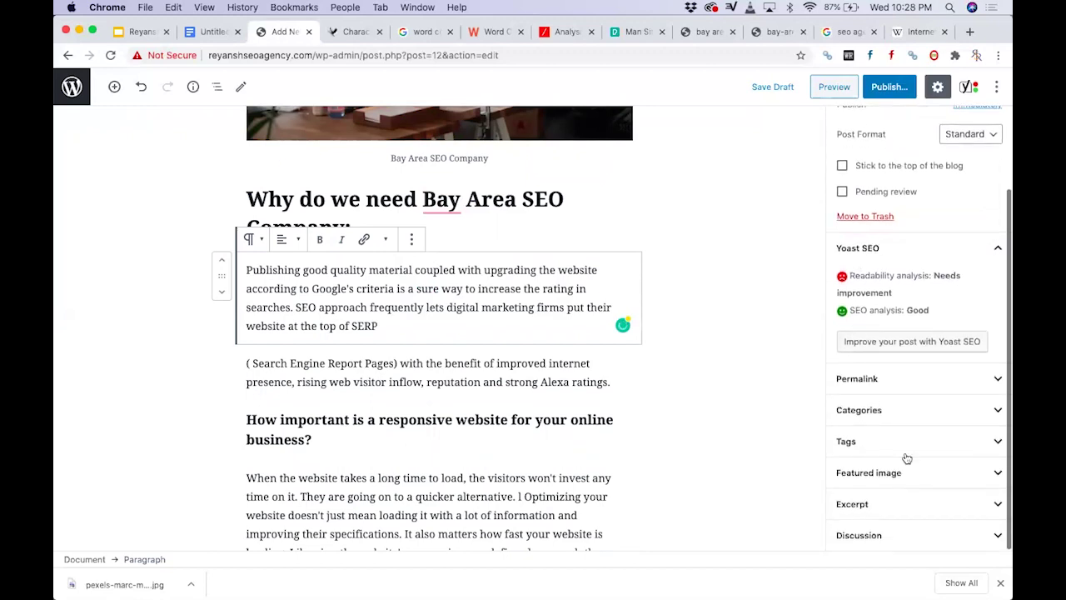
click(862, 410)
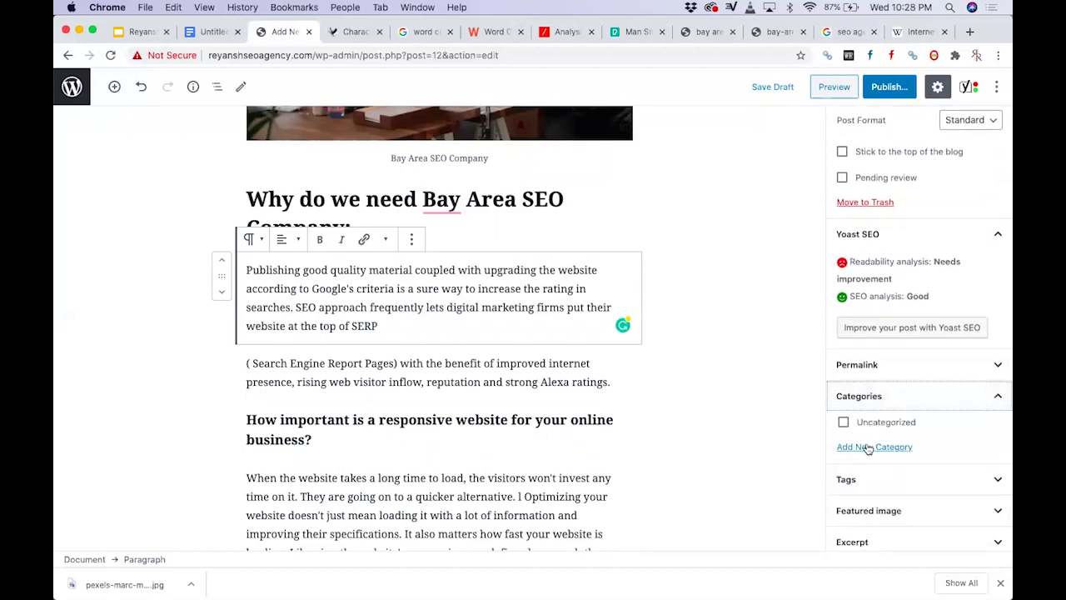
click(868, 449)
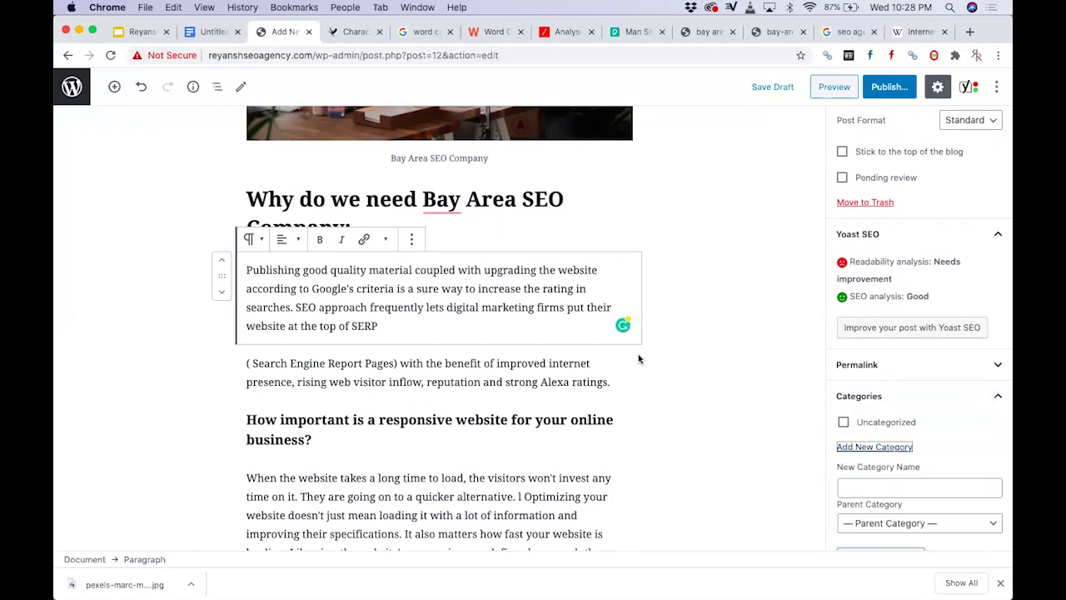
scroll(639, 359, down, 5)
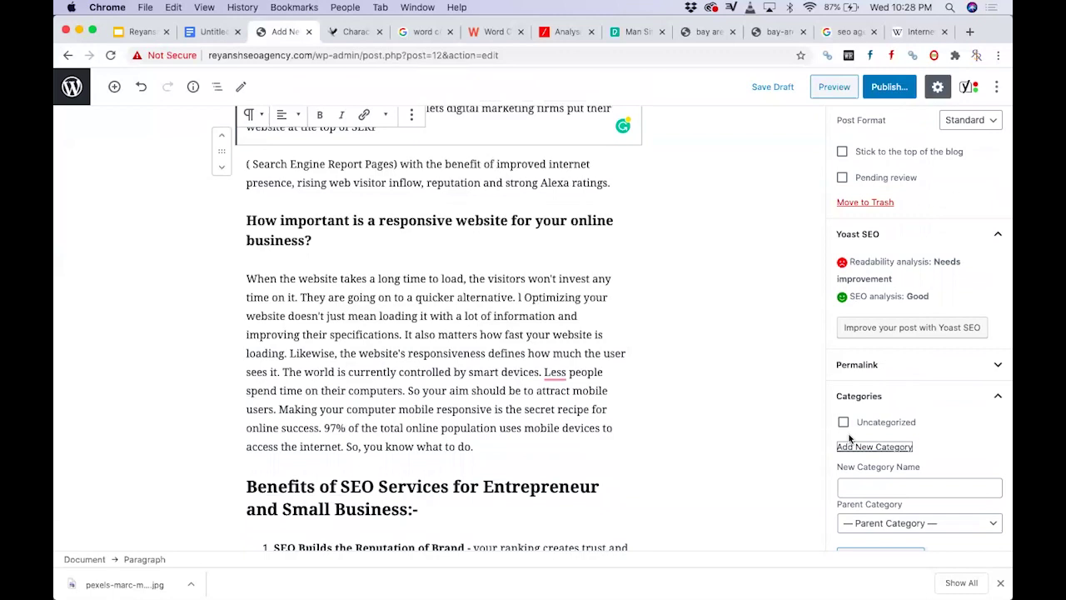
click(886, 486)
text(SEO)
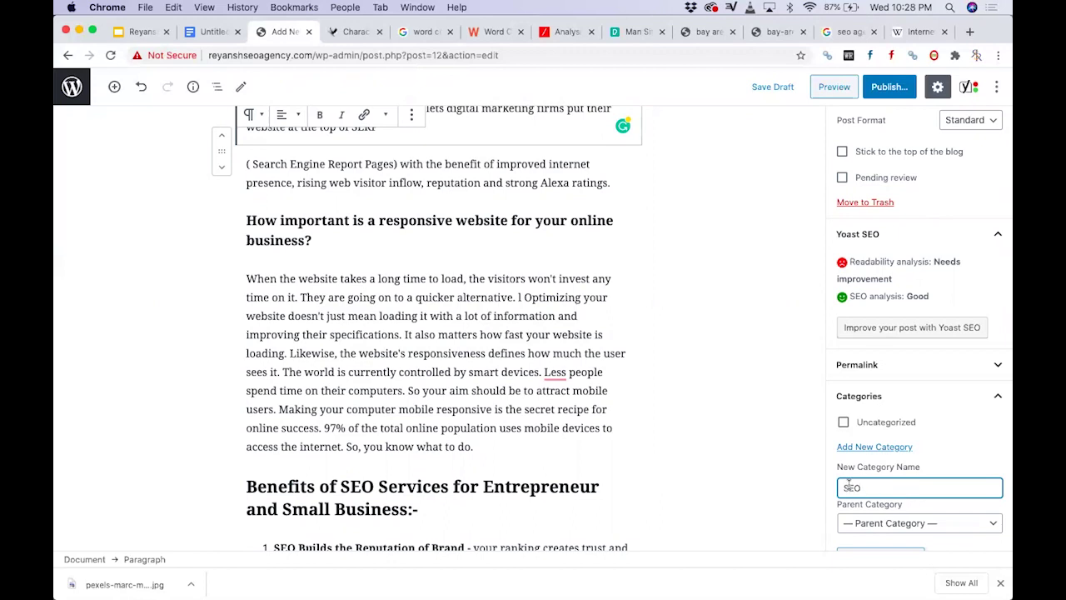
click(818, 463)
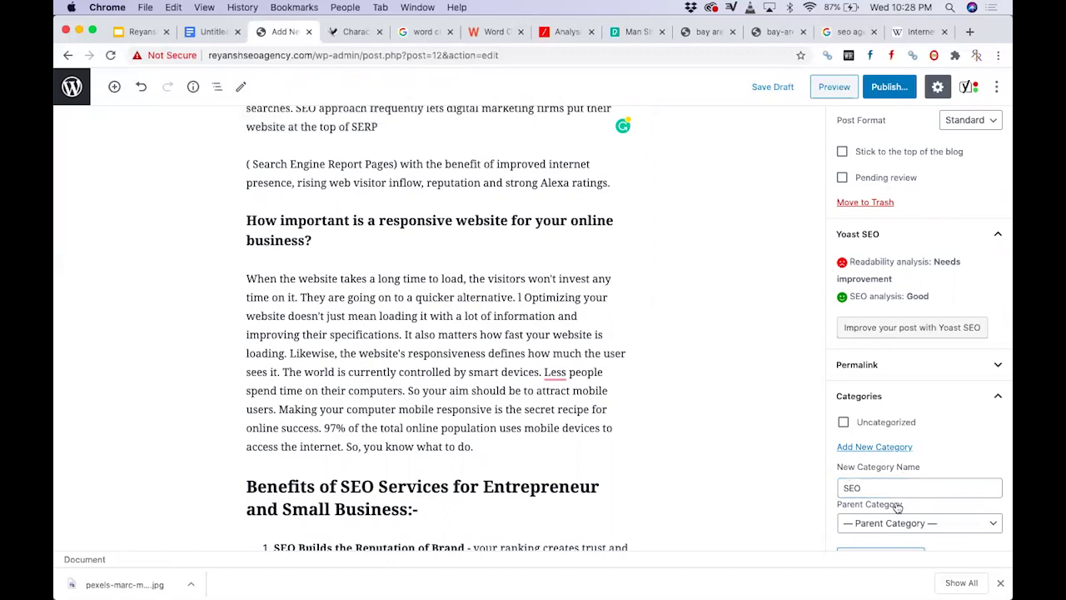
scroll(897, 505, down, 3)
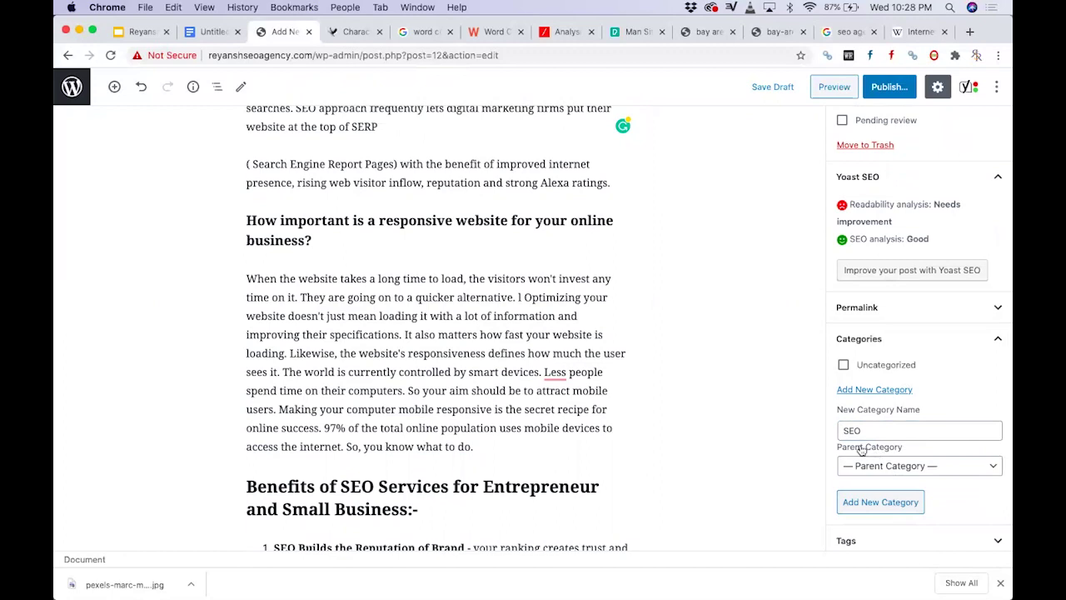
click(872, 504)
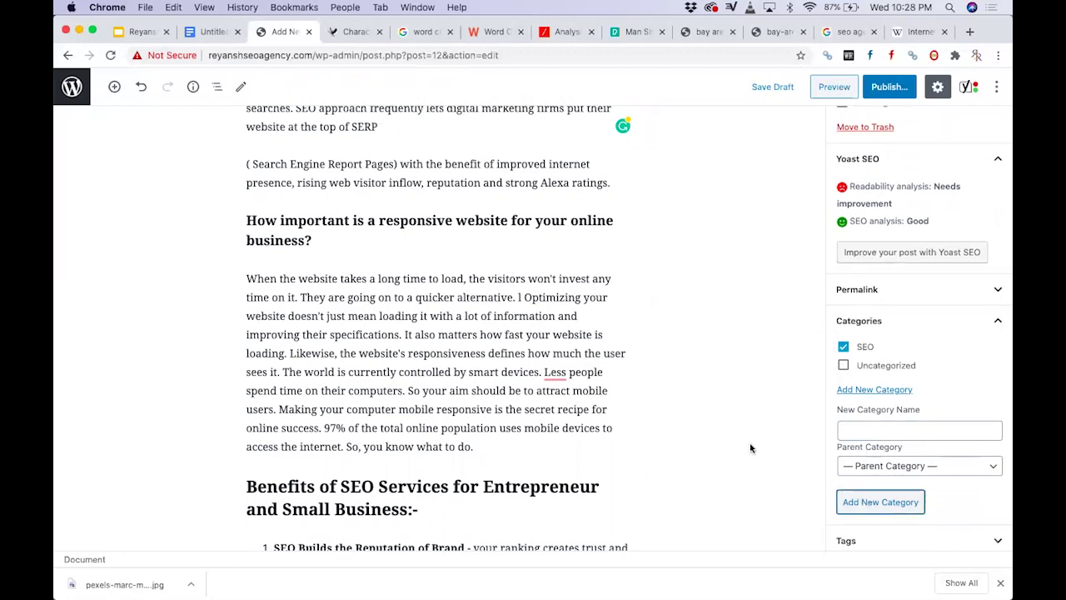
- Open the post's tag settings and switch to the Reyansh SEO Agency presentation in Google Slides
scroll(470, 334, down, 3)
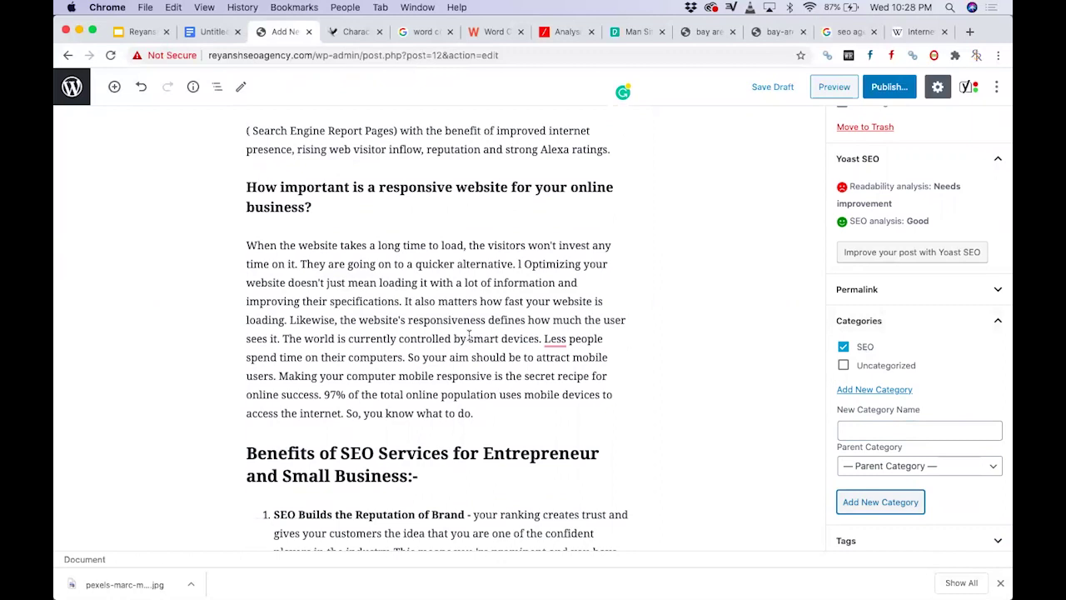
scroll(892, 423, down, 3)
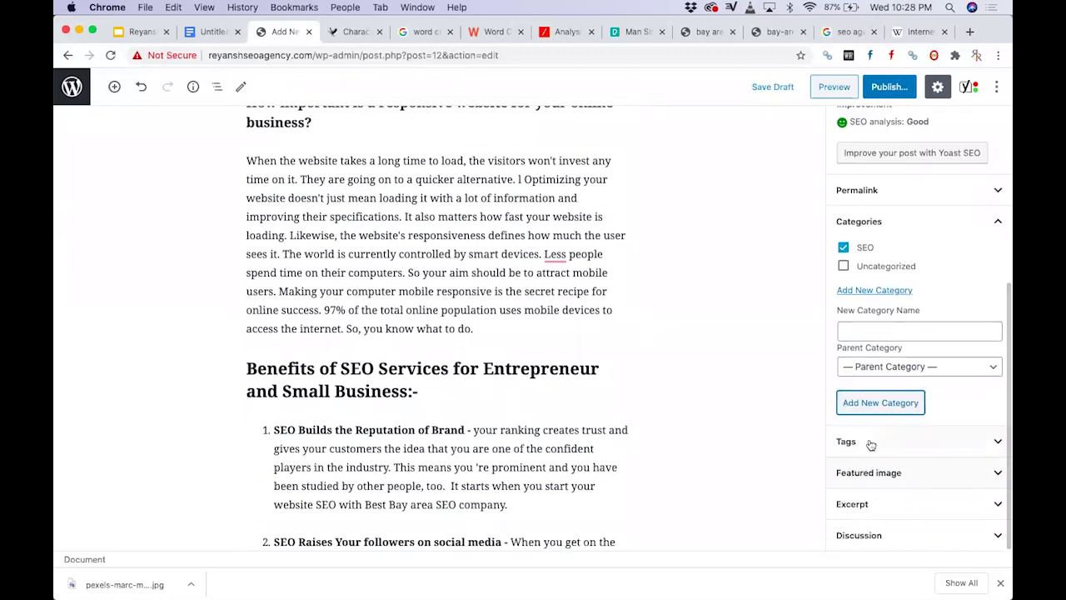
click(871, 442)
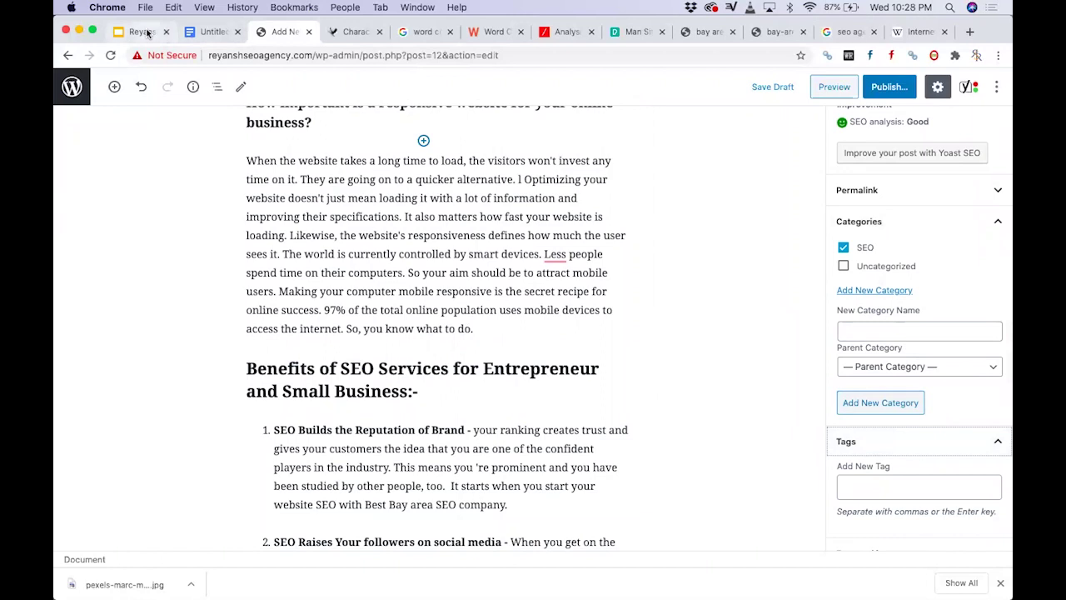
click(141, 31)
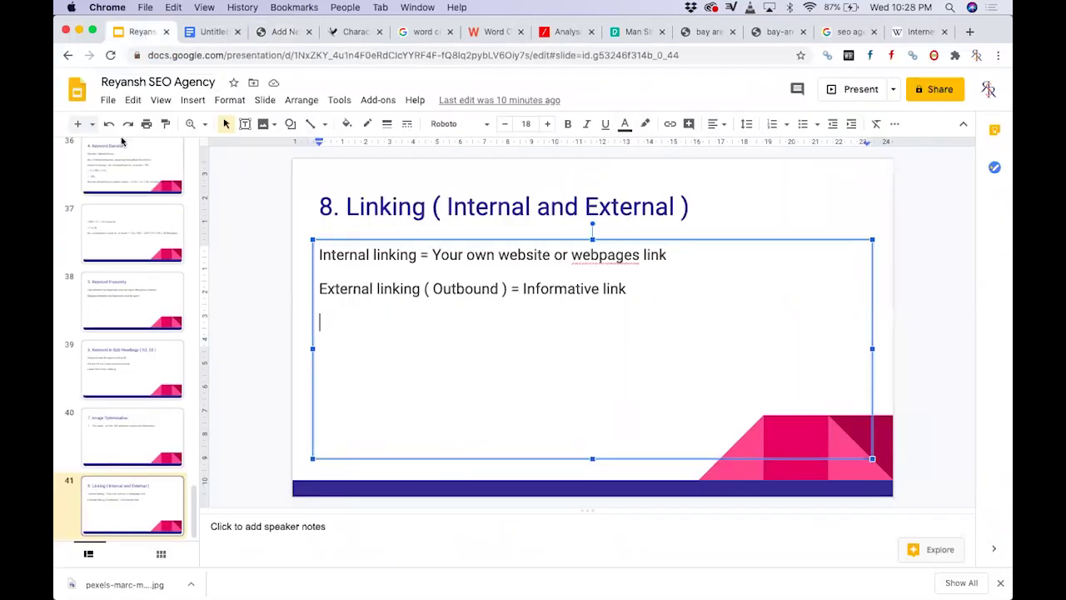